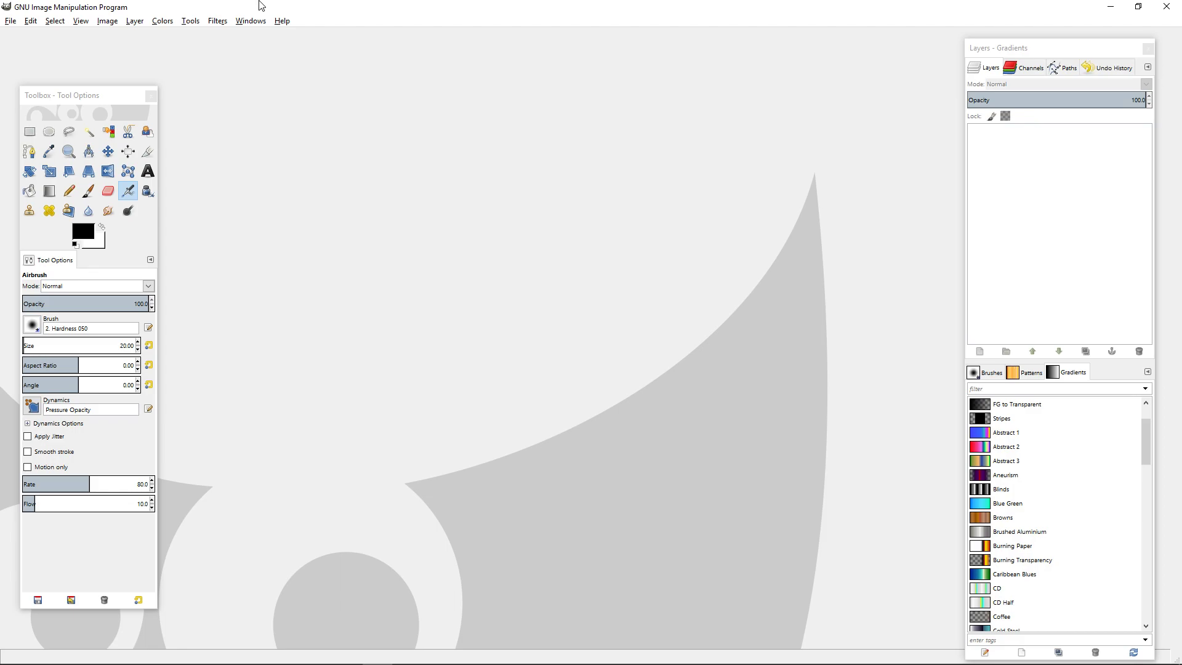
# Create a new image 1280 pixels wide and 720 pixels high.
pyautogui.click(15, 23)
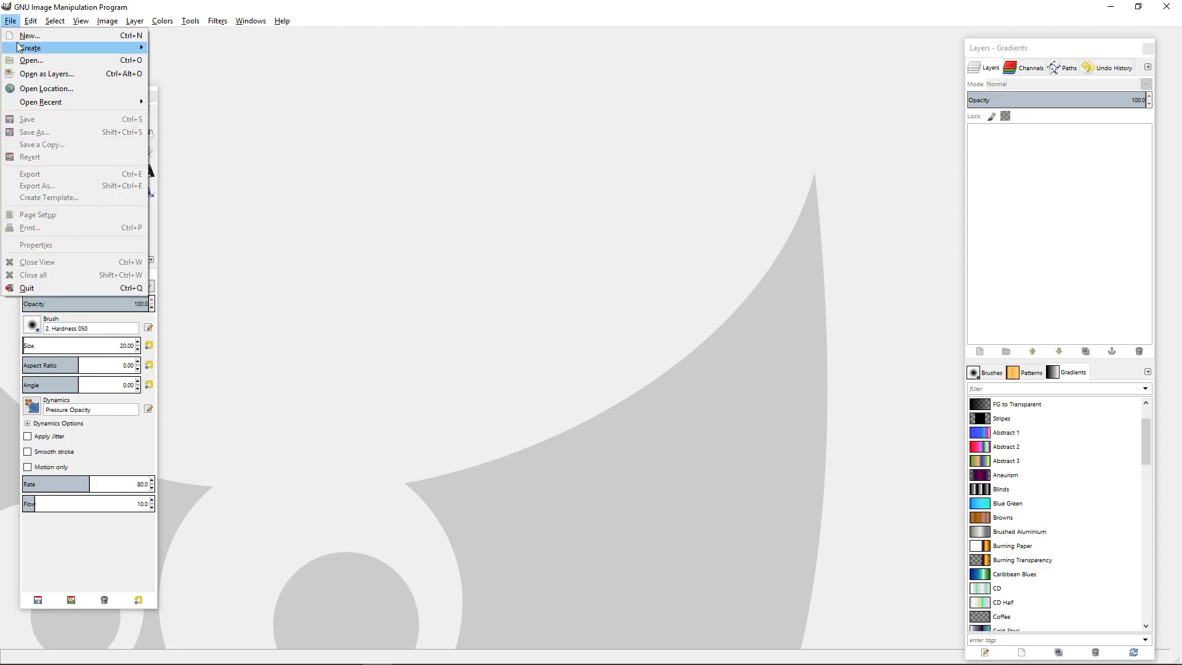
pyautogui.click(19, 44)
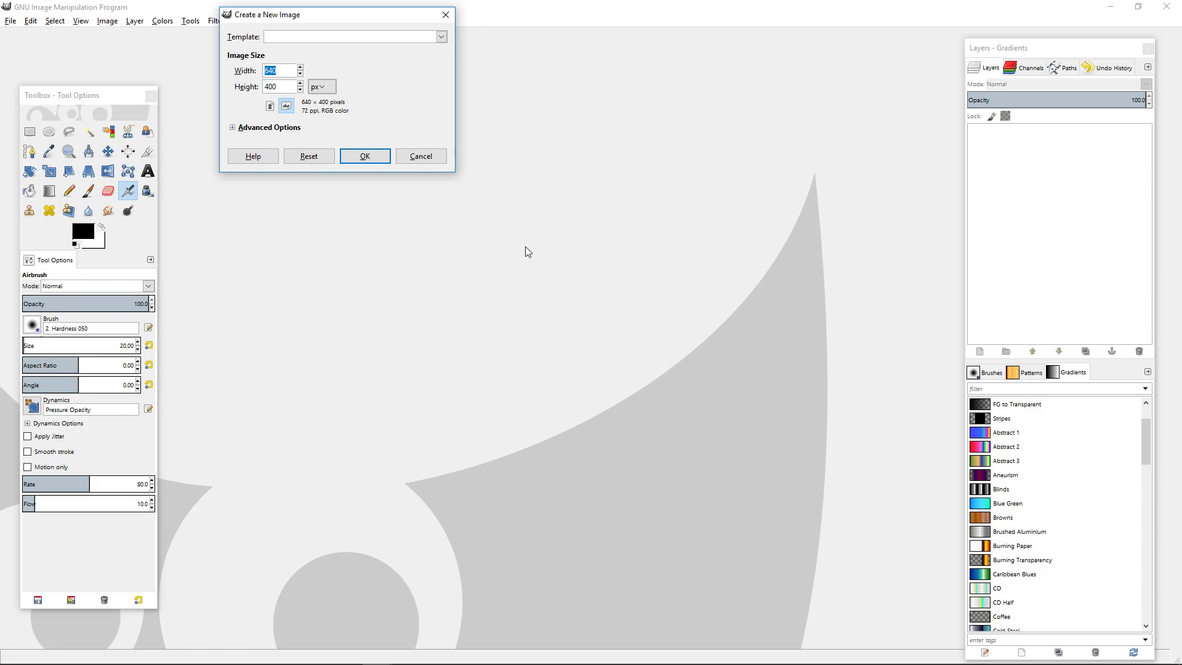
pyautogui.click(332, 37)
pyautogui.click(320, 18)
pyautogui.click(319, 38)
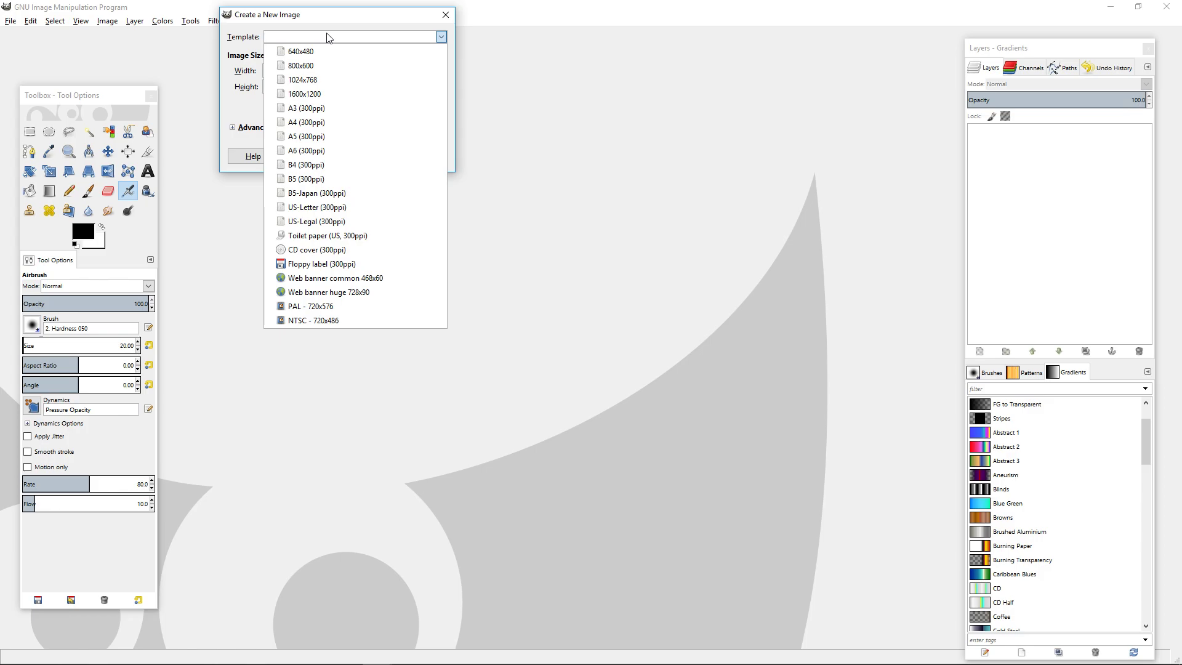
pyautogui.click(327, 37)
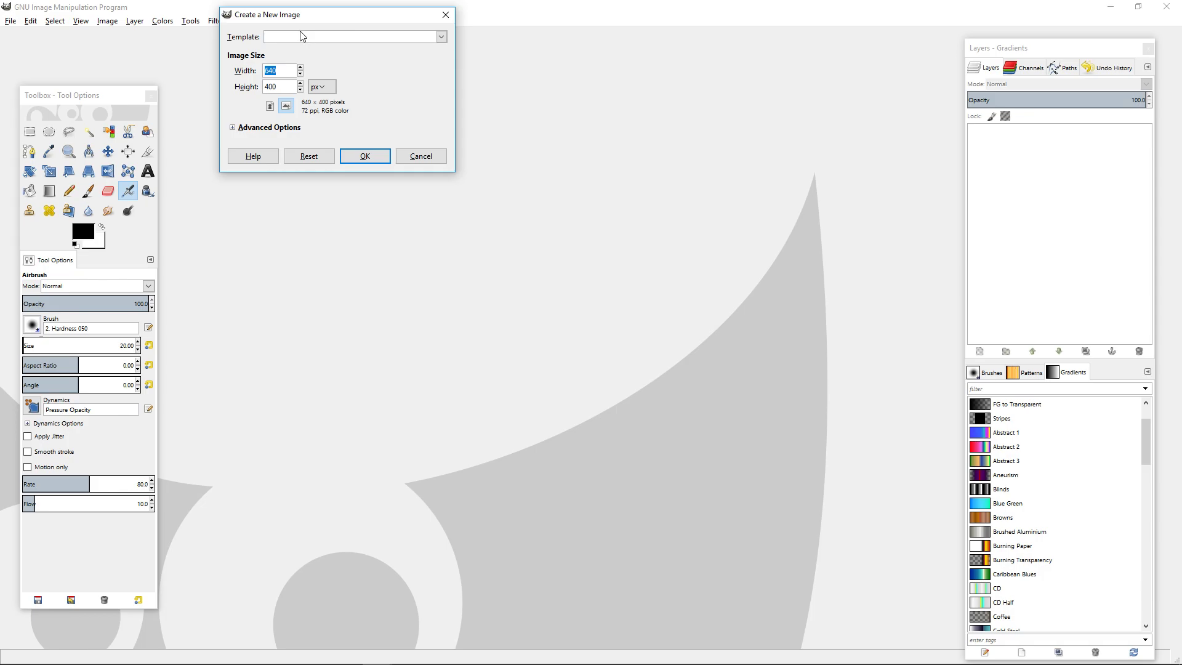
pyautogui.write('1280')
pyautogui.press('Tab')
pyautogui.write('720')
pyautogui.press('Return')
# Bucket-fill the white background with the beige foreground colour ede5c4.
pyautogui.moveTo(556, 208)
pyautogui.mouseDown()
pyautogui.moveTo(486, 187)
pyautogui.moveTo(530, 203)
pyautogui.mouseUp()
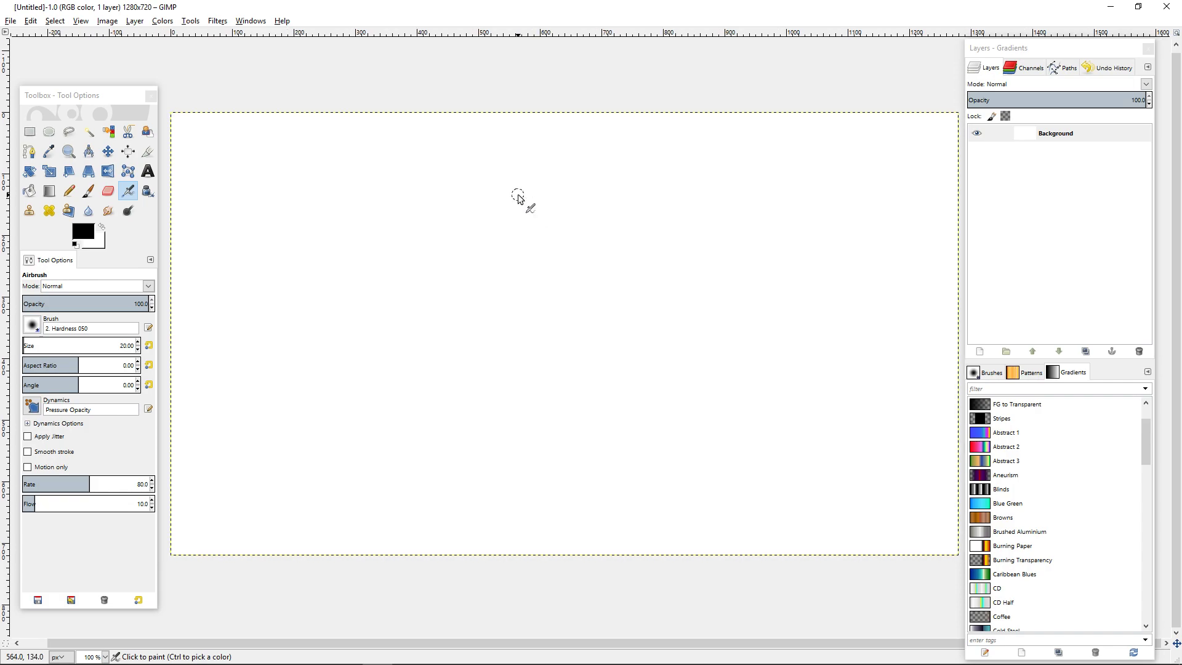
pyautogui.moveTo(524, 194); pyautogui.dragTo(518, 193)
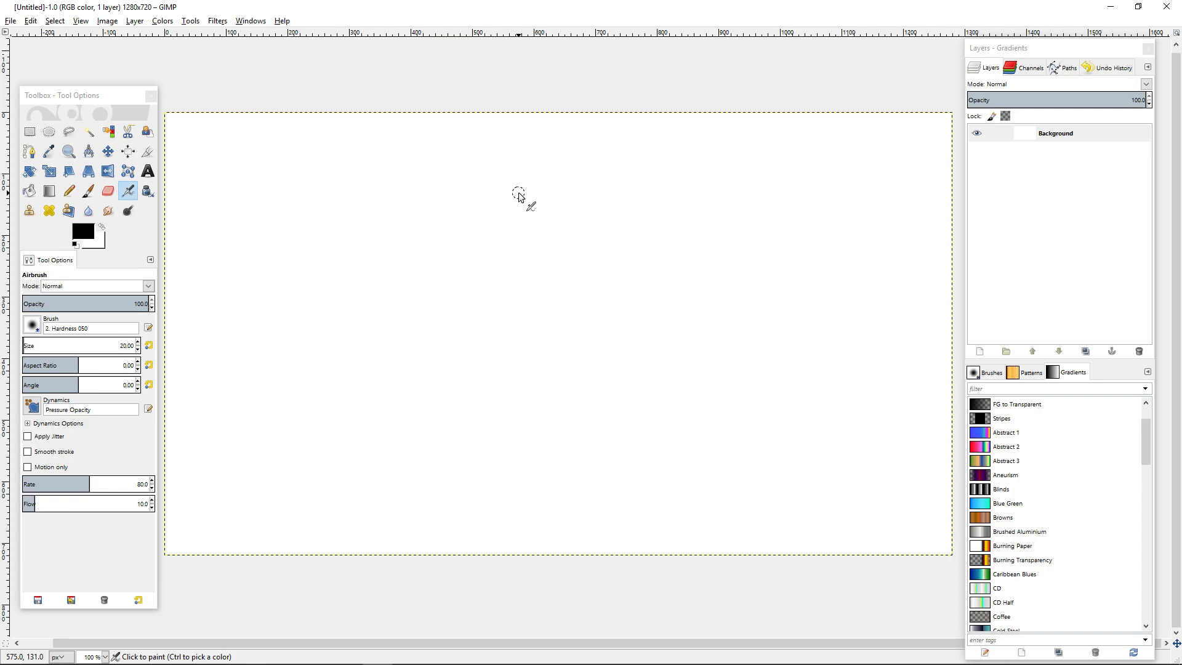
pyautogui.click(29, 191)
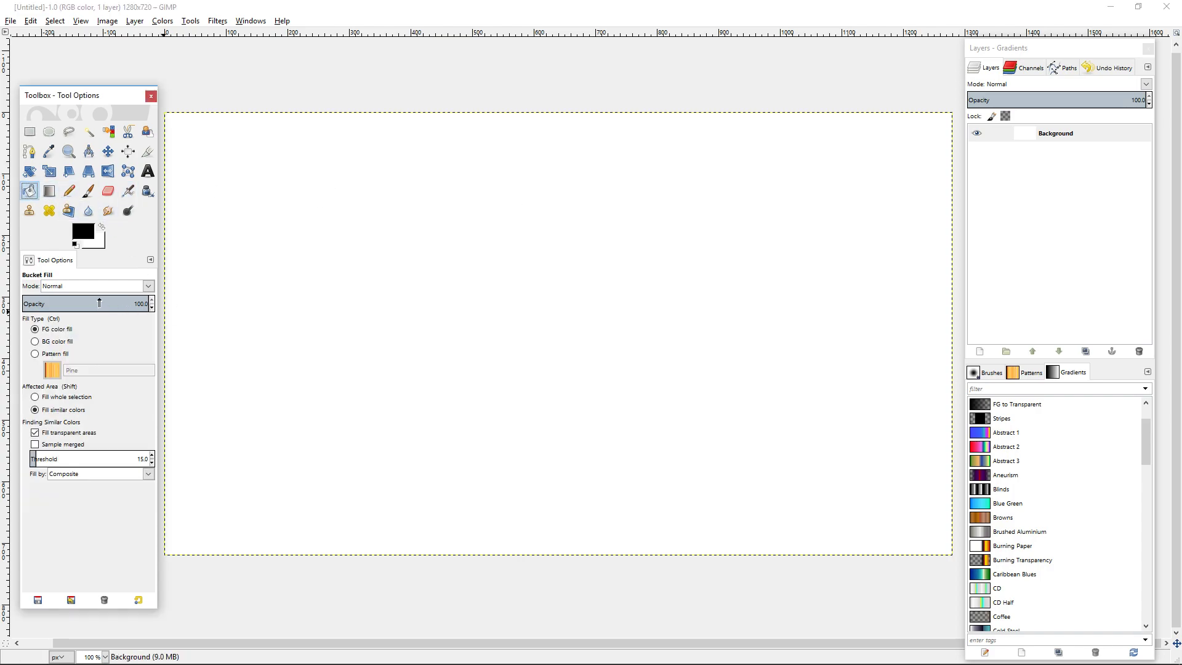
pyautogui.click(80, 237)
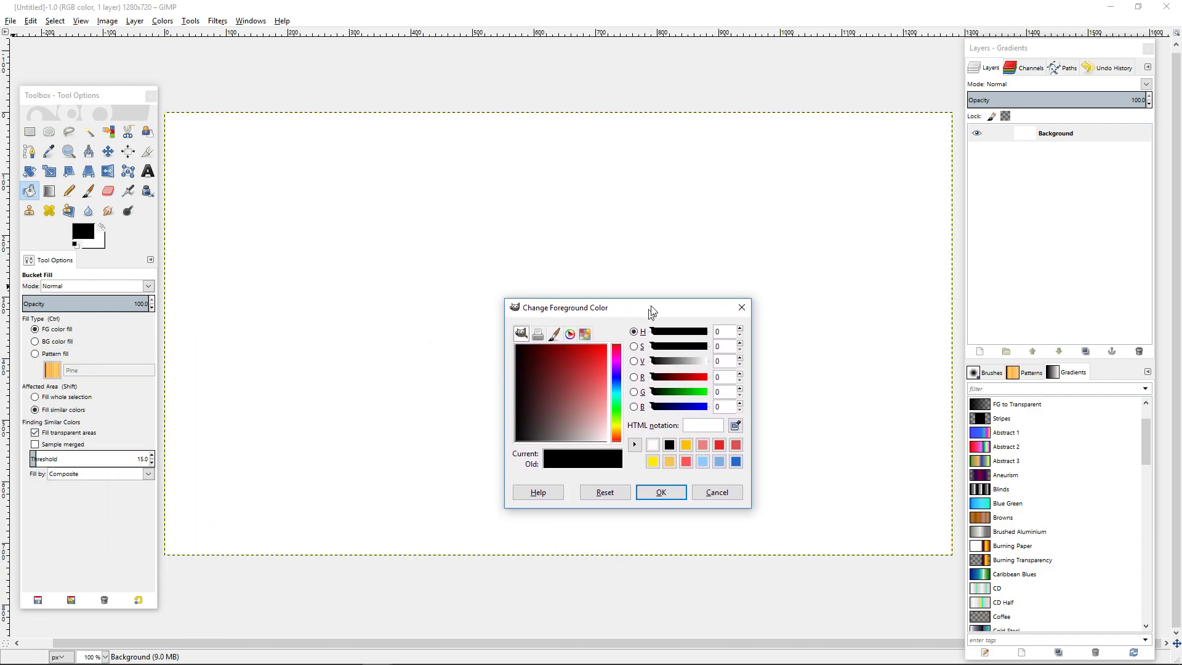
pyautogui.moveTo(644, 317); pyautogui.dragTo(596, 217)
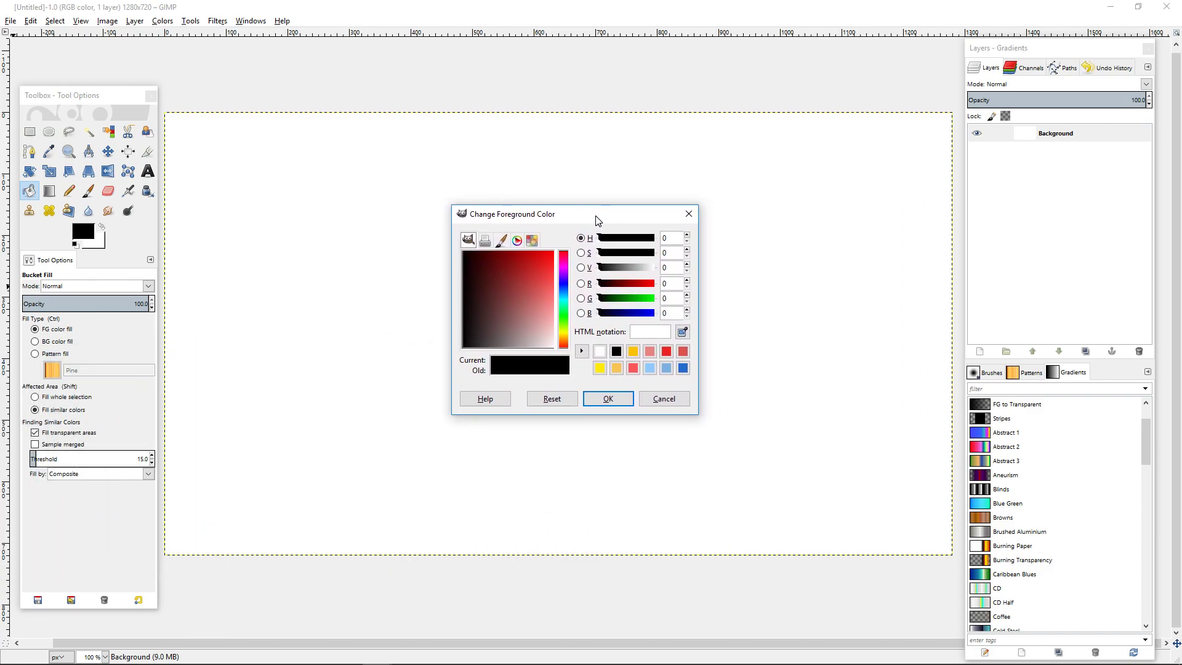
pyautogui.click(564, 340)
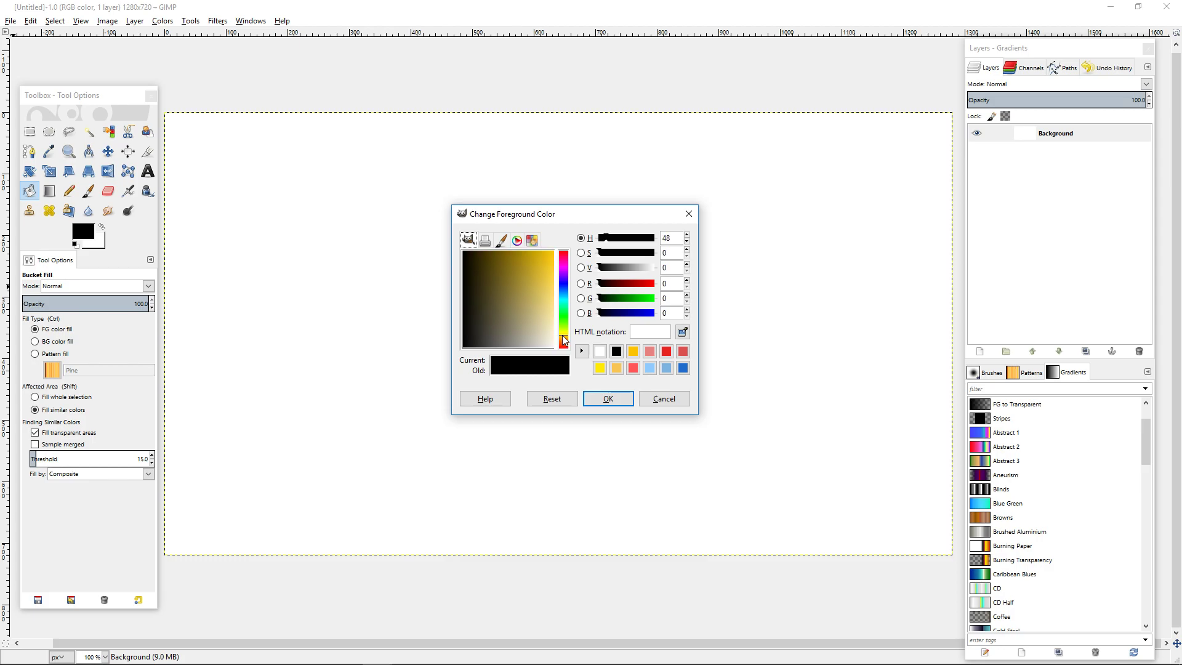
pyautogui.moveTo(552, 334)
pyautogui.mouseDown()
pyautogui.moveTo(564, 334)
pyautogui.moveTo(549, 337)
pyautogui.mouseUp()
pyautogui.click(606, 399)
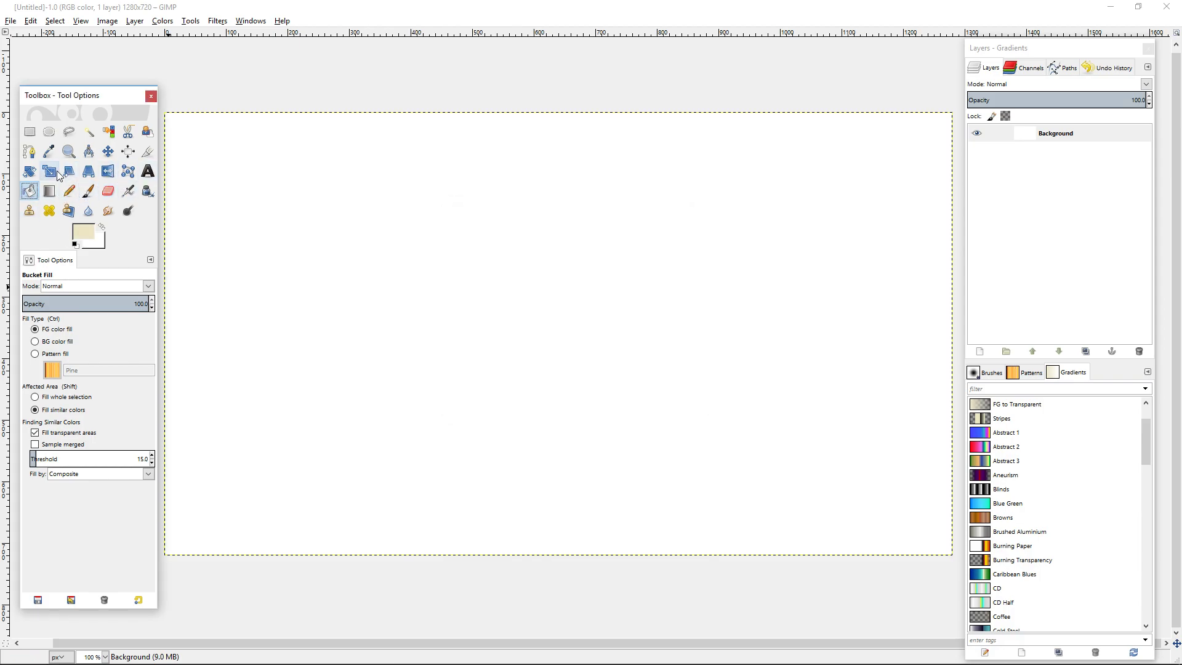
pyautogui.click(346, 252)
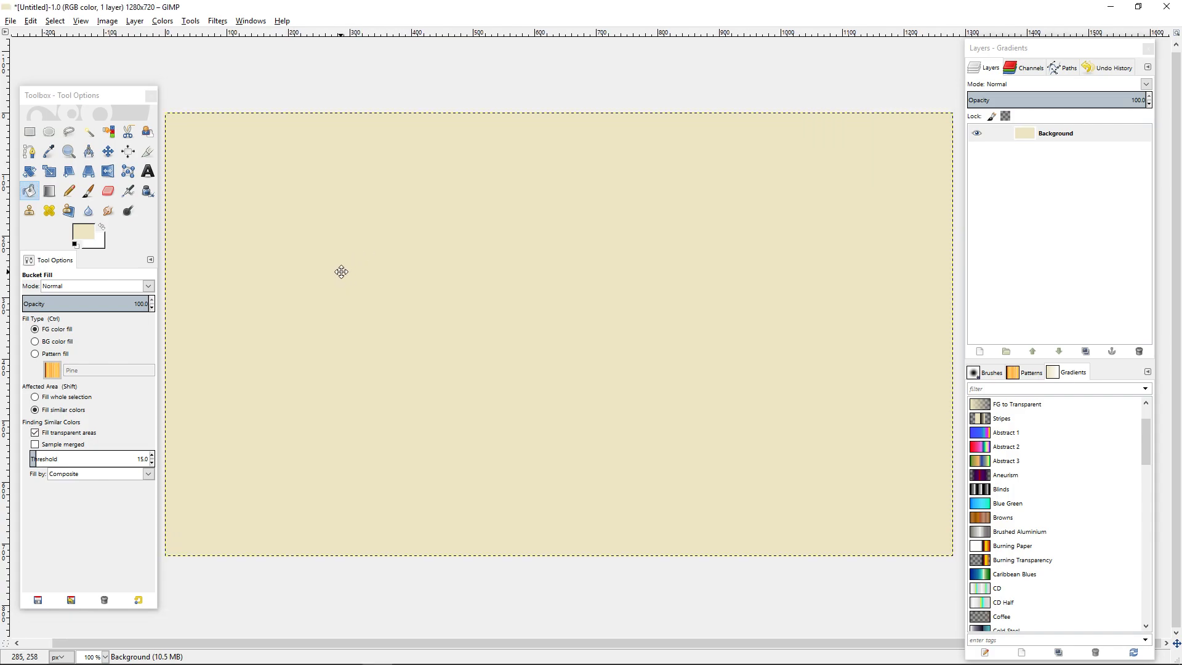
# Lighten the foreground colour to cream f8f4e4 and refill the background with it.
pyautogui.click(83, 233)
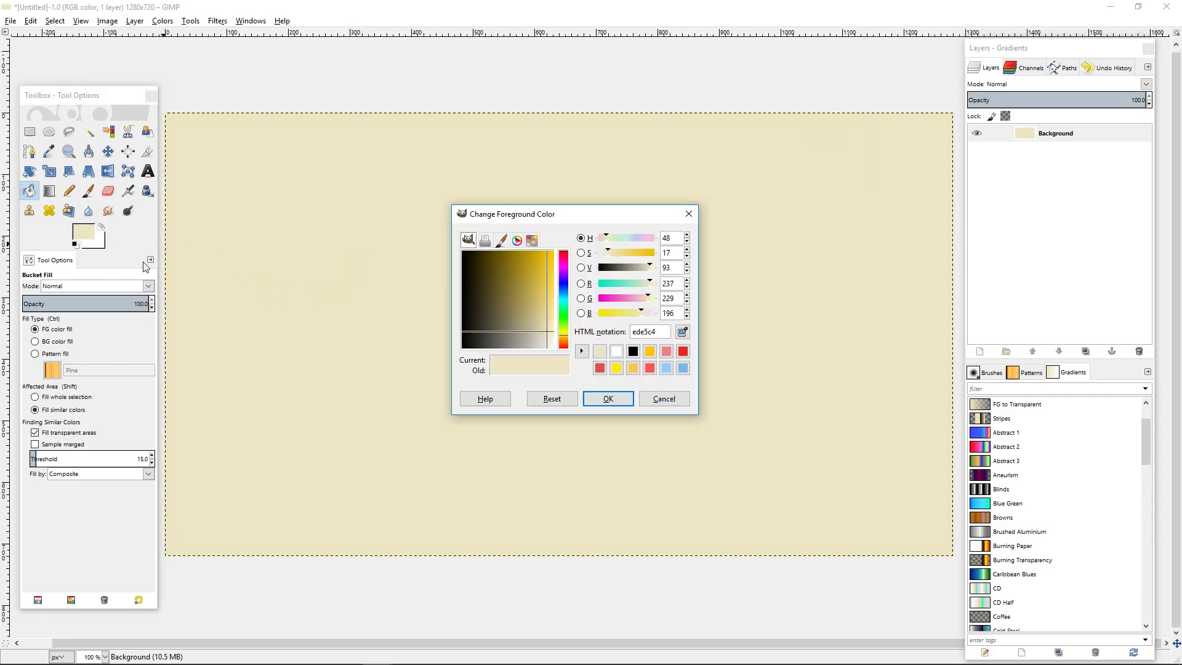
pyautogui.click(550, 336)
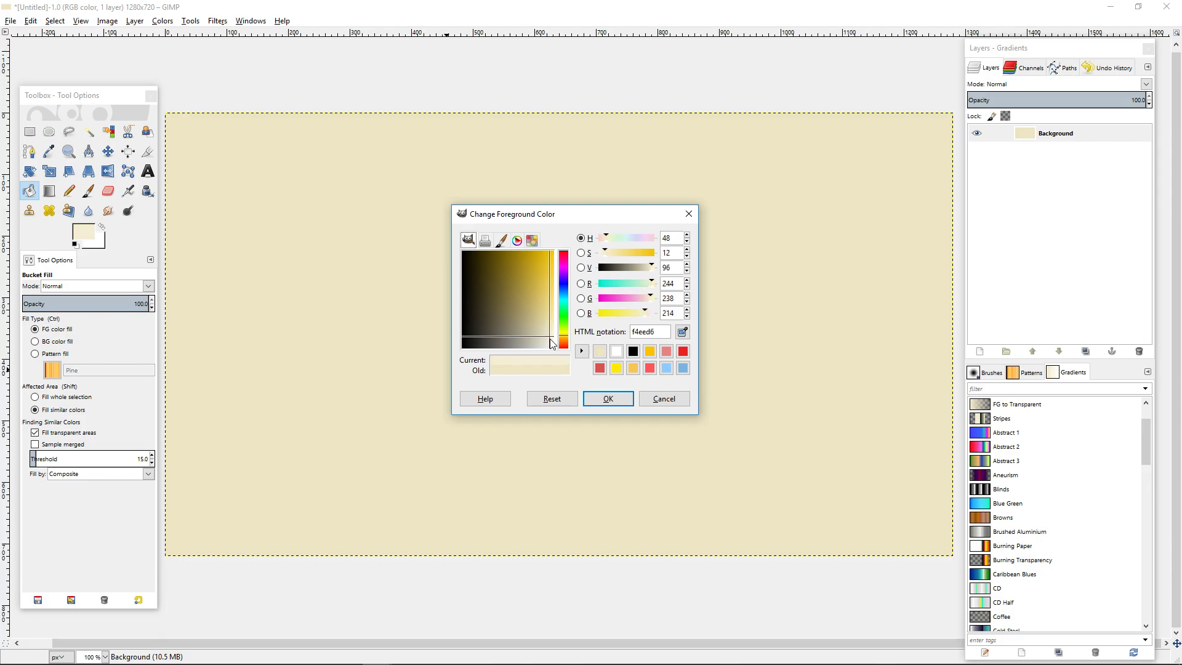
pyautogui.click(552, 339)
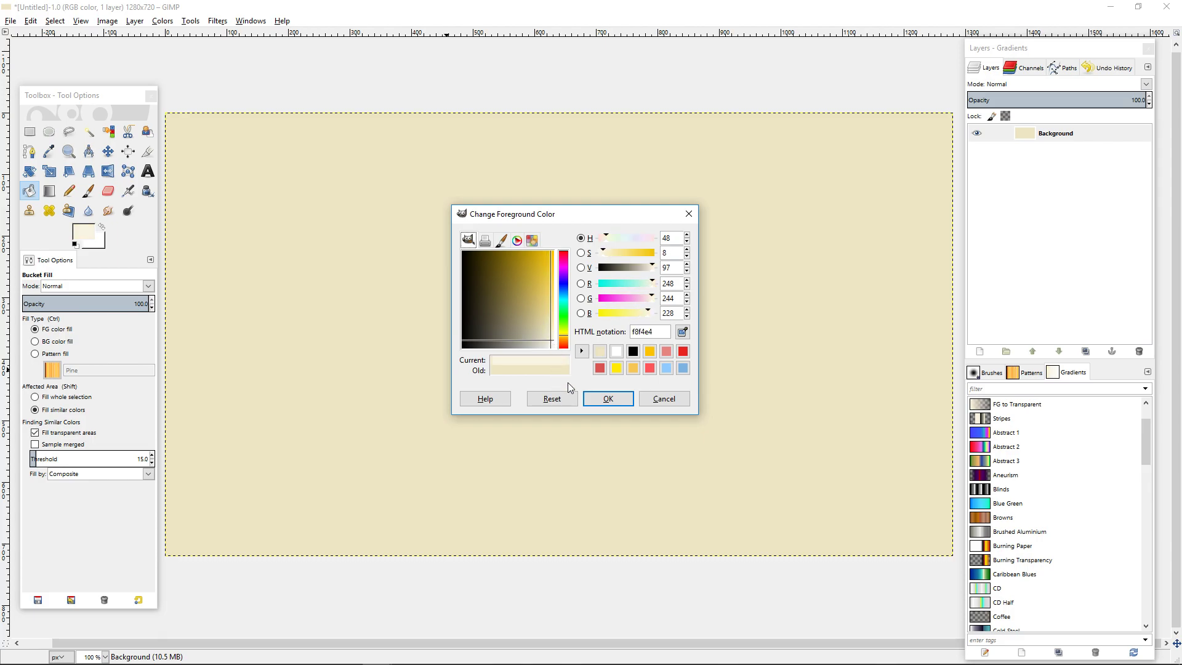
pyautogui.click(608, 398)
pyautogui.click(551, 346)
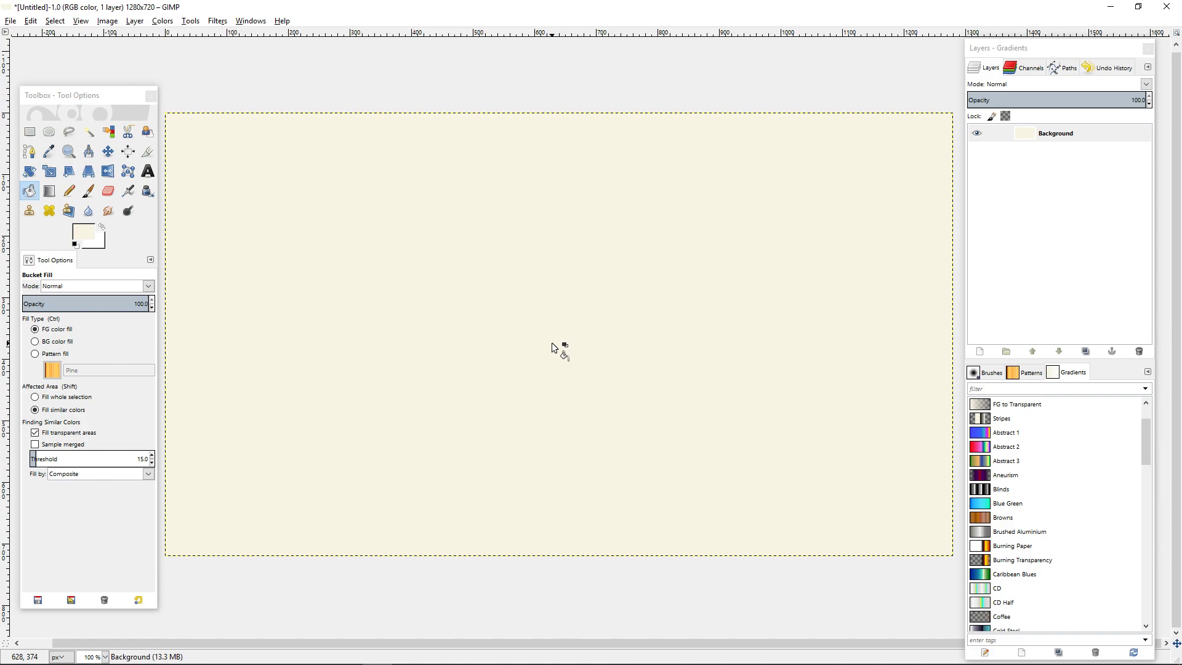
pyautogui.moveTo(550, 374); pyautogui.dragTo(556, 376)
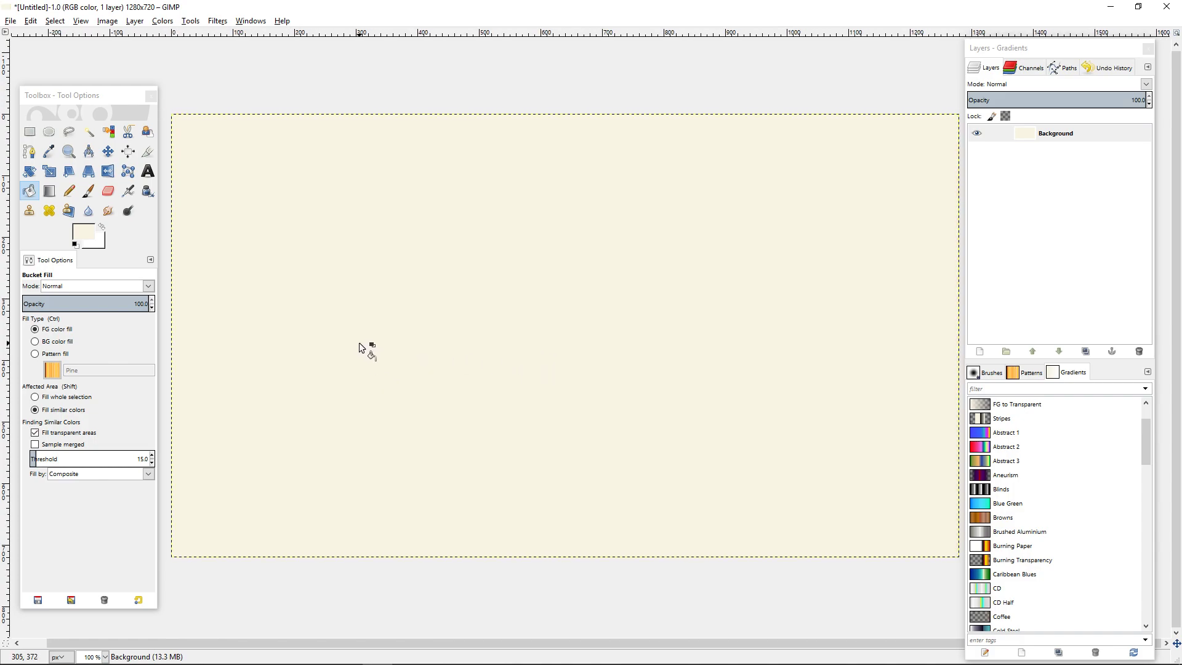
# Add a new transparent layer of 1280 by 720 pixels above the background.
pyautogui.rightClick(1037, 134)
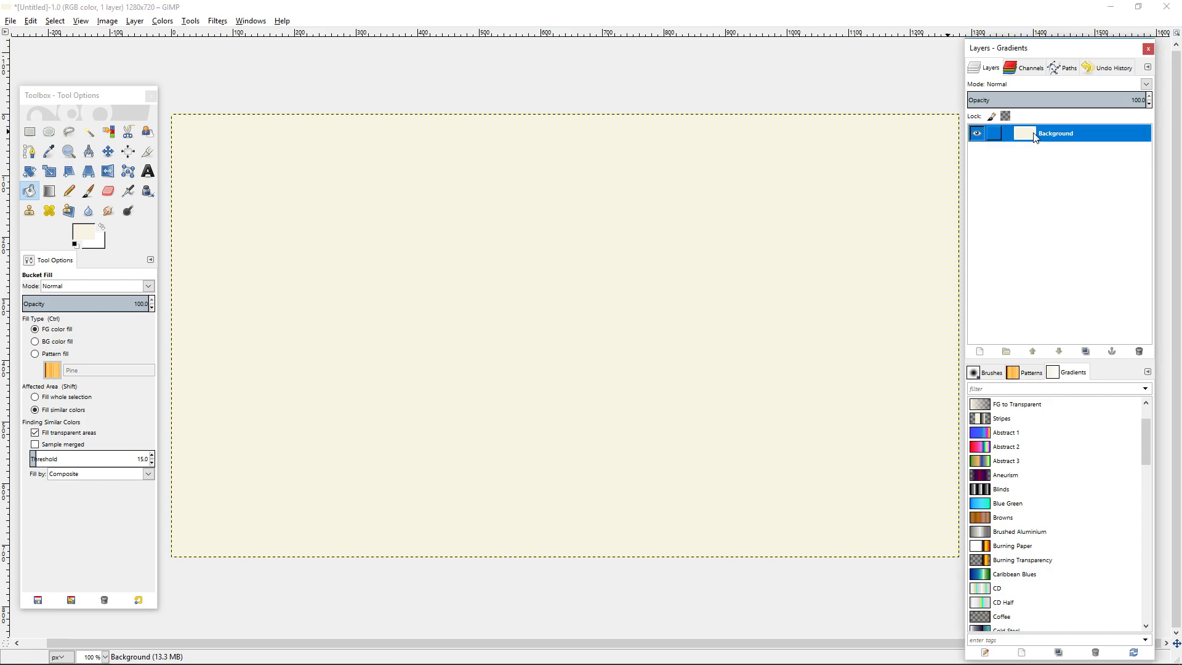
pyautogui.click(1086, 161)
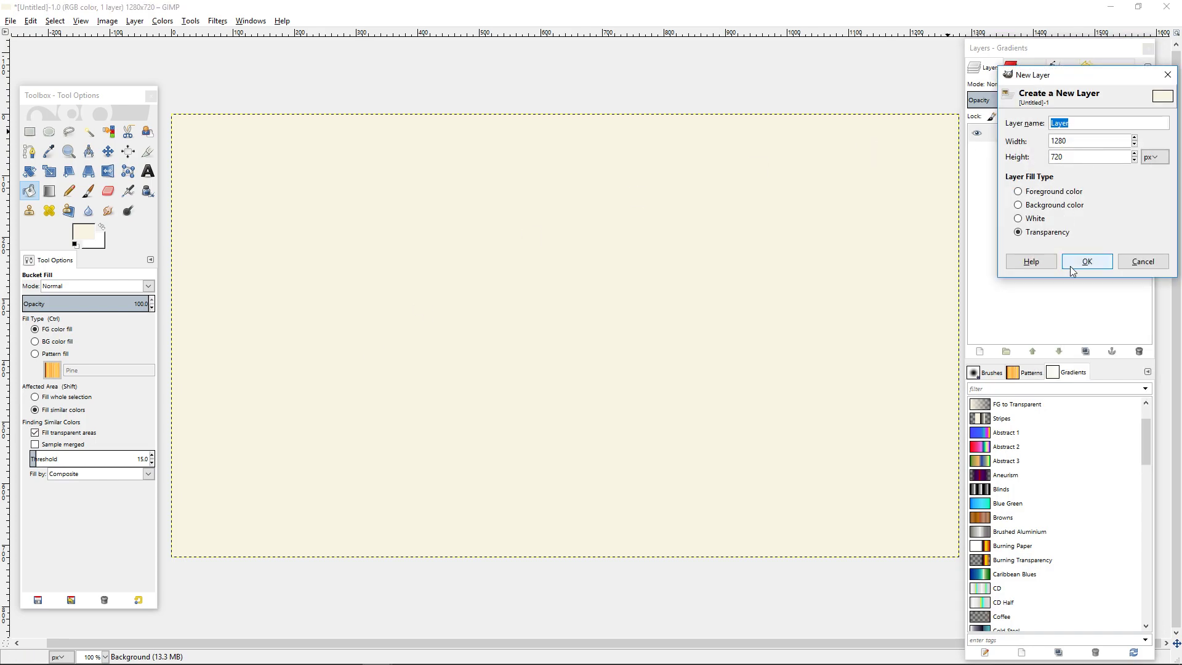
pyautogui.click(1086, 261)
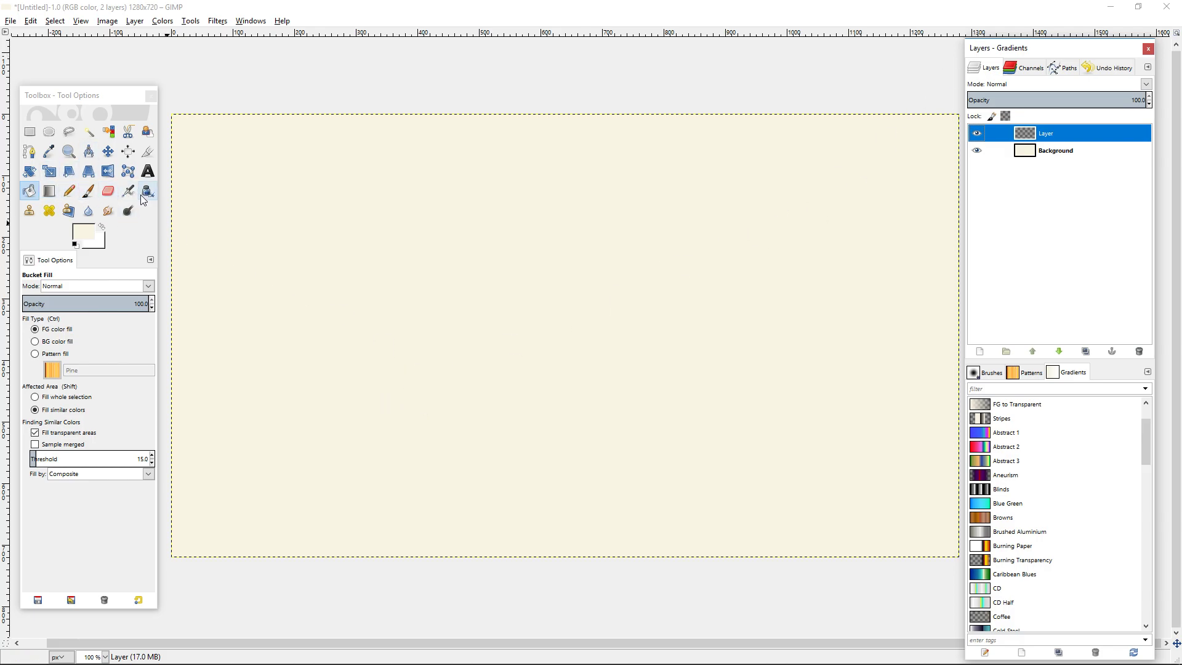
# Darken the foreground colour by setting its brightness value (V) to 75.
pyautogui.click(81, 232)
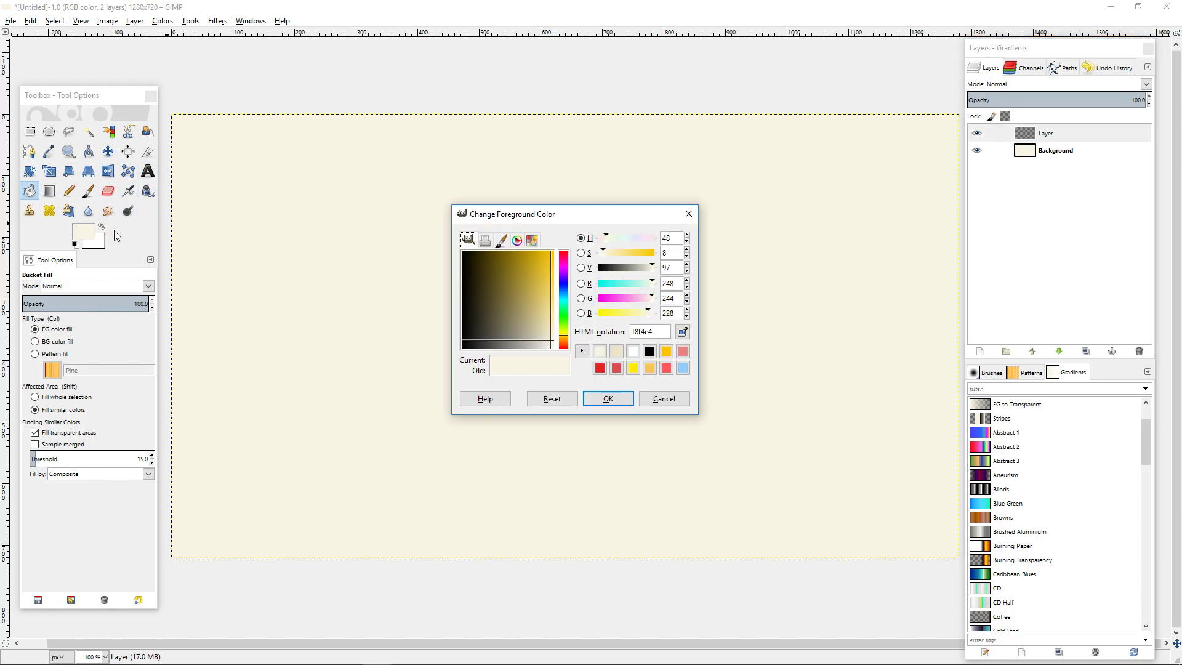
pyautogui.moveTo(680, 268); pyautogui.dragTo(663, 269)
pyautogui.write('75')
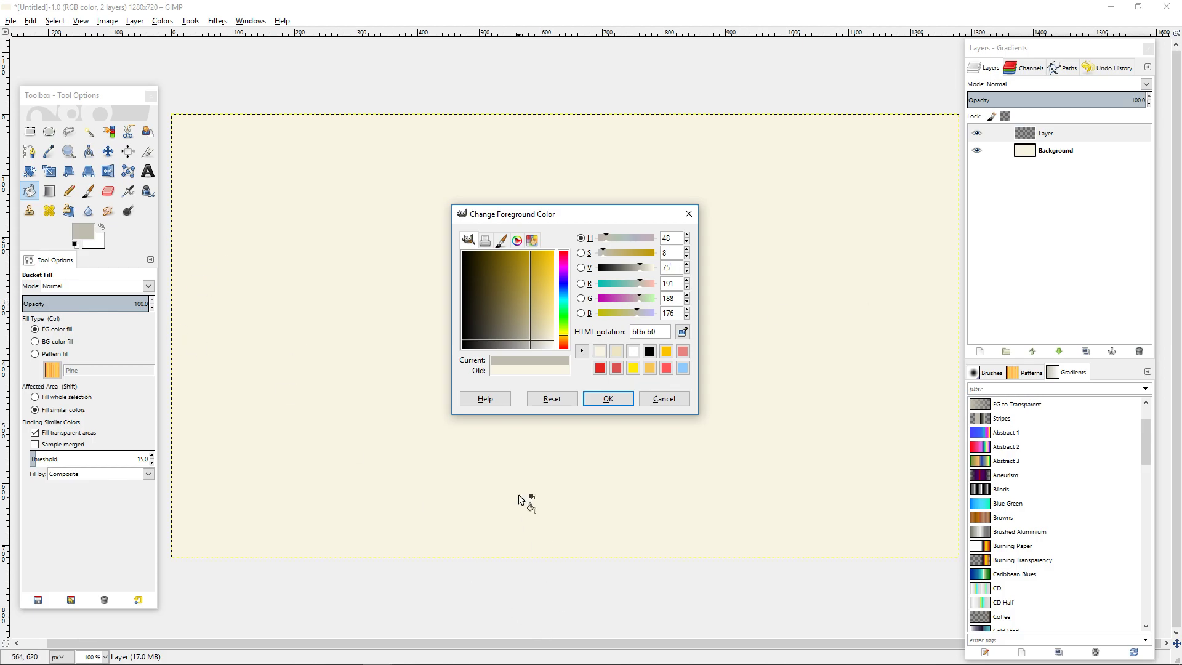
pyautogui.click(608, 398)
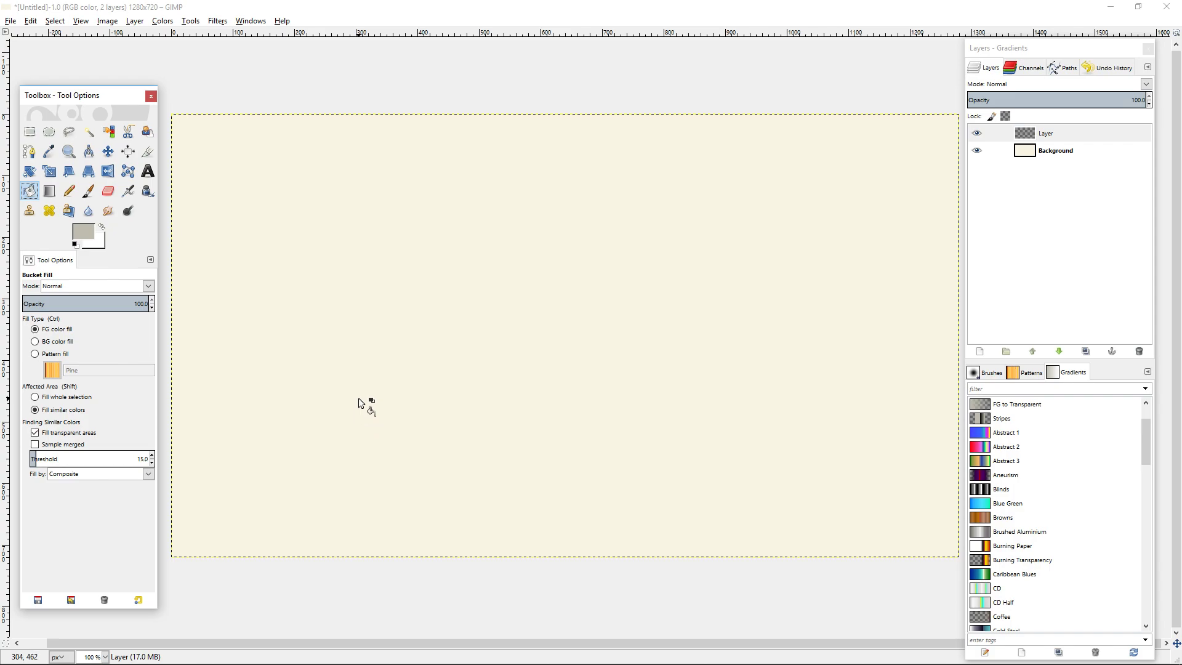
# Switch to the Pencil tool and choose the 1. Pixel brush for it.
pyautogui.click(74, 193)
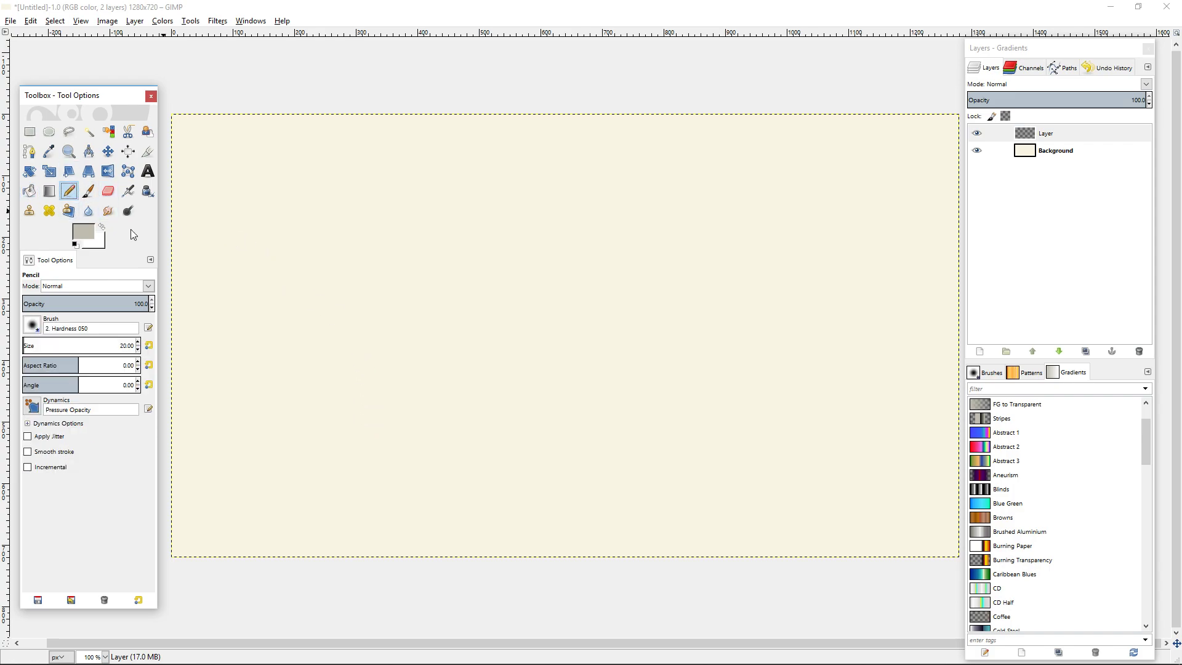
pyautogui.click(32, 324)
pyautogui.click(32, 325)
pyautogui.click(32, 324)
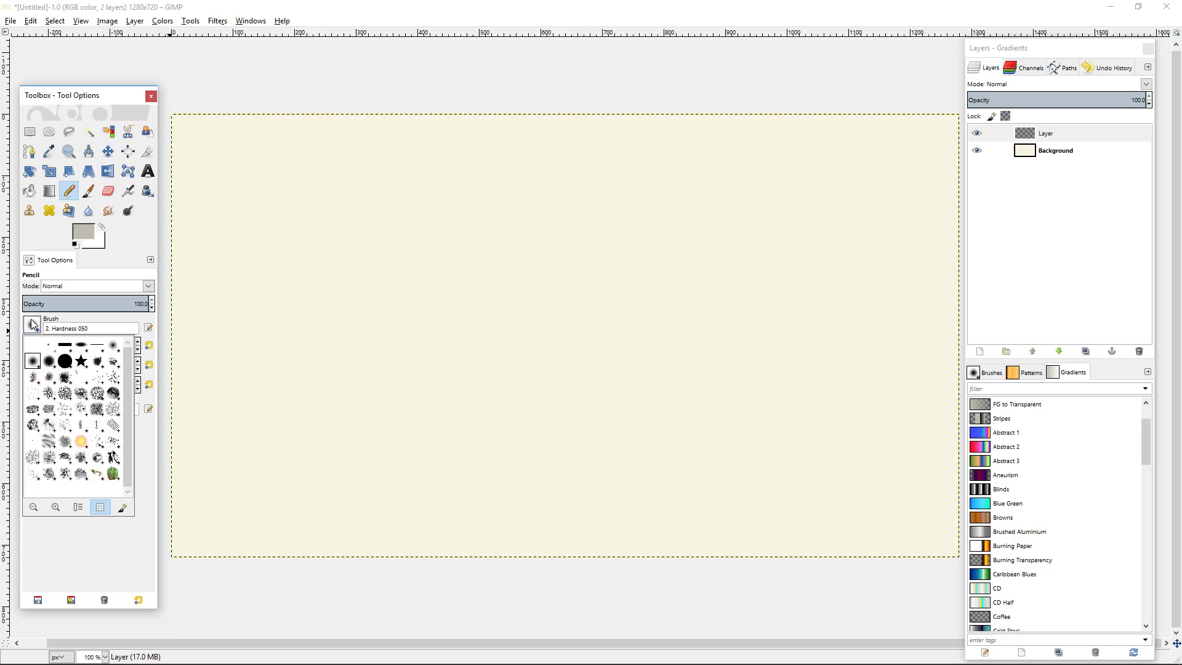
pyautogui.click(48, 345)
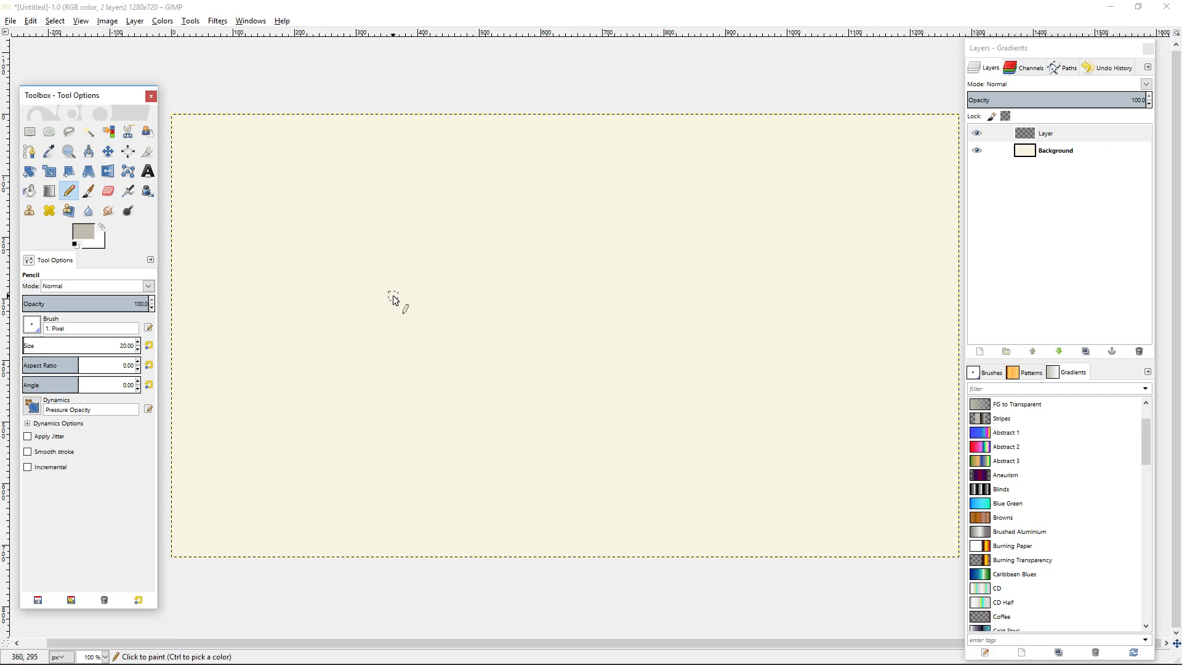
# Draw a straight grey pencil stripe flush along the canvas's left edge, from the upper corner down to the lower corner.
pyautogui.moveTo(214, 159); pyautogui.dragTo(431, 300)
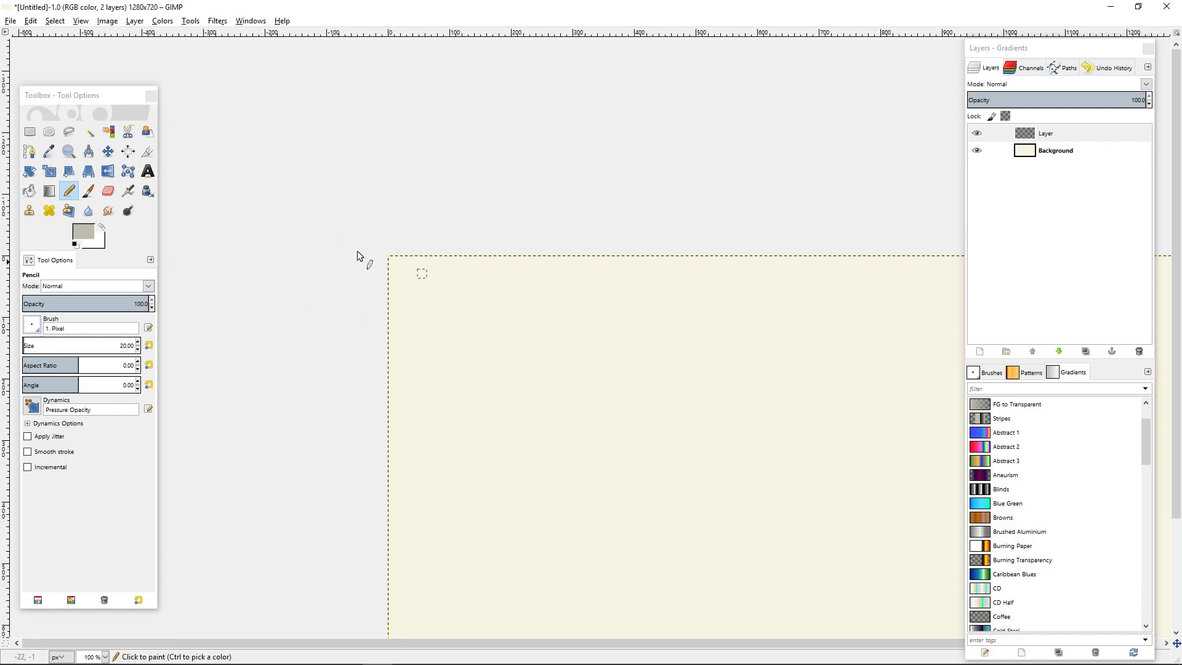
pyautogui.scroll(3, 419, 256)
pyautogui.scroll(8, 421, 253)
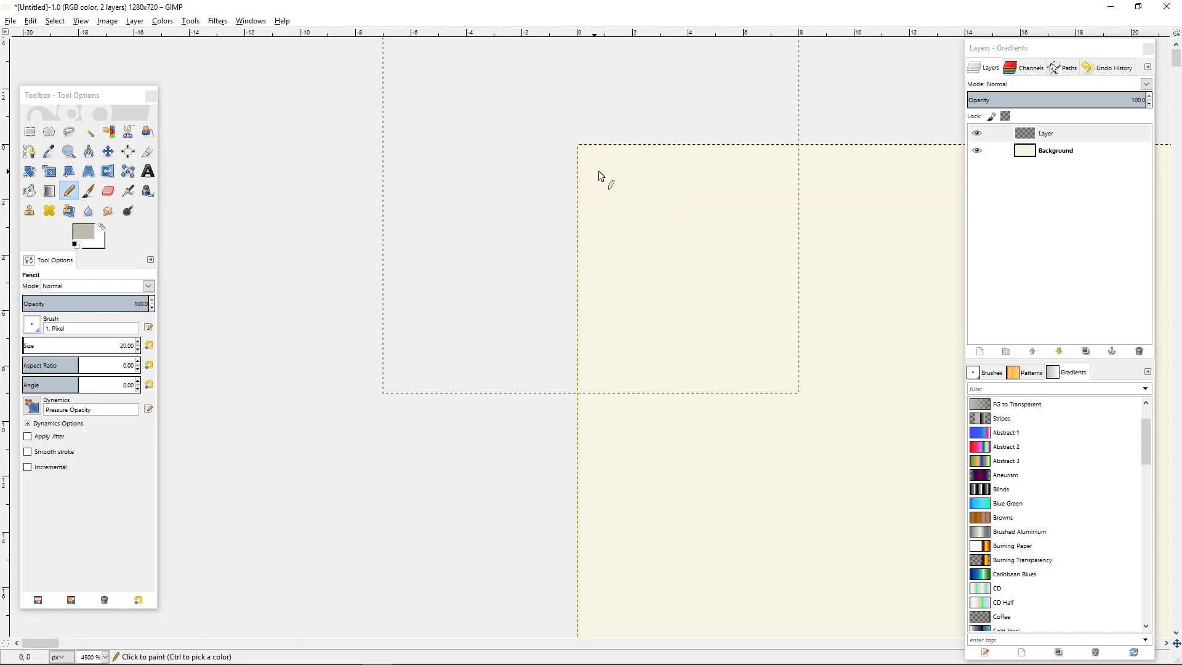
pyautogui.click(792, 355)
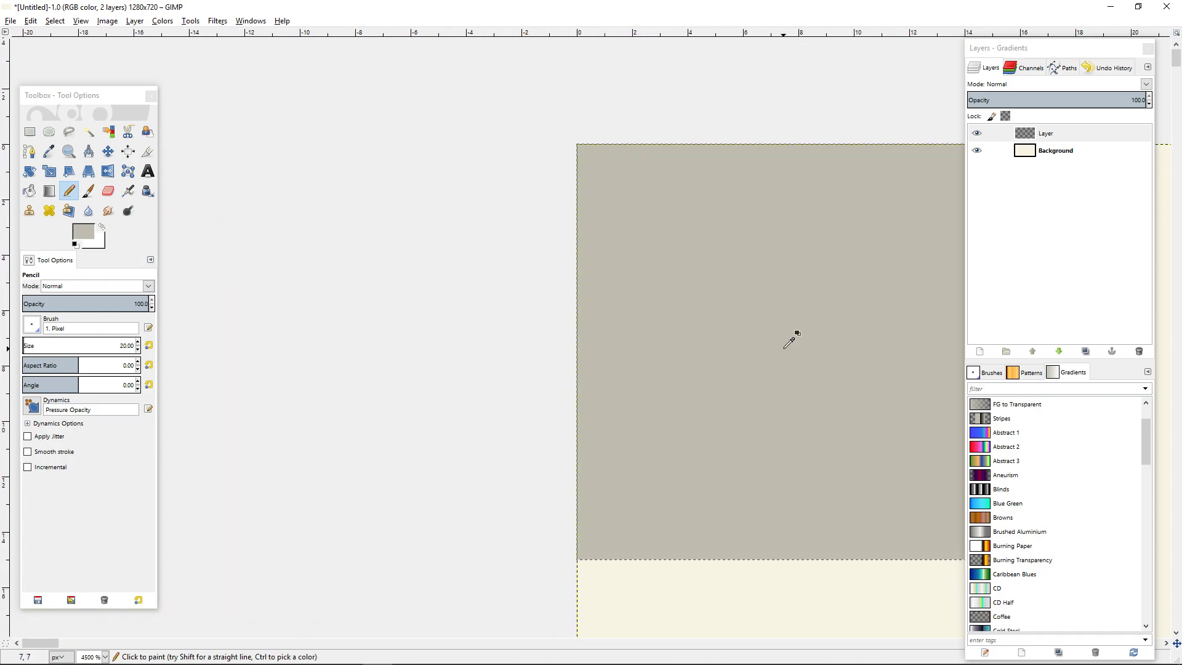
pyautogui.scroll(-10, 791, 338)
pyautogui.scroll(-1, 336, 317)
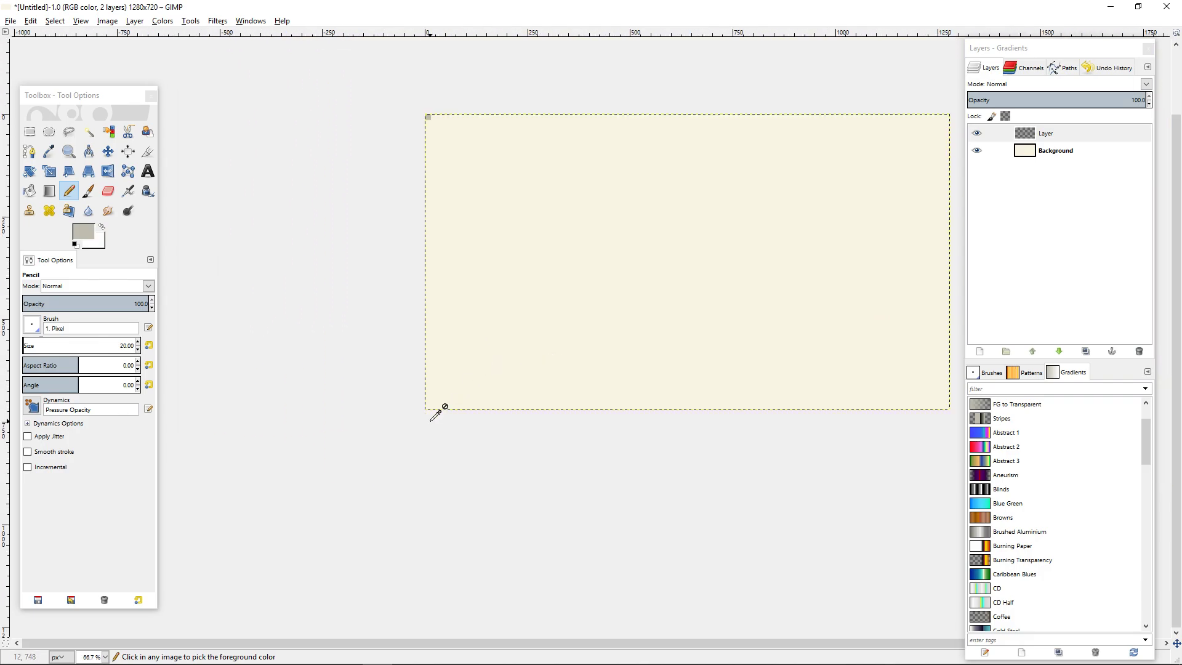
pyautogui.scroll(9, 435, 401)
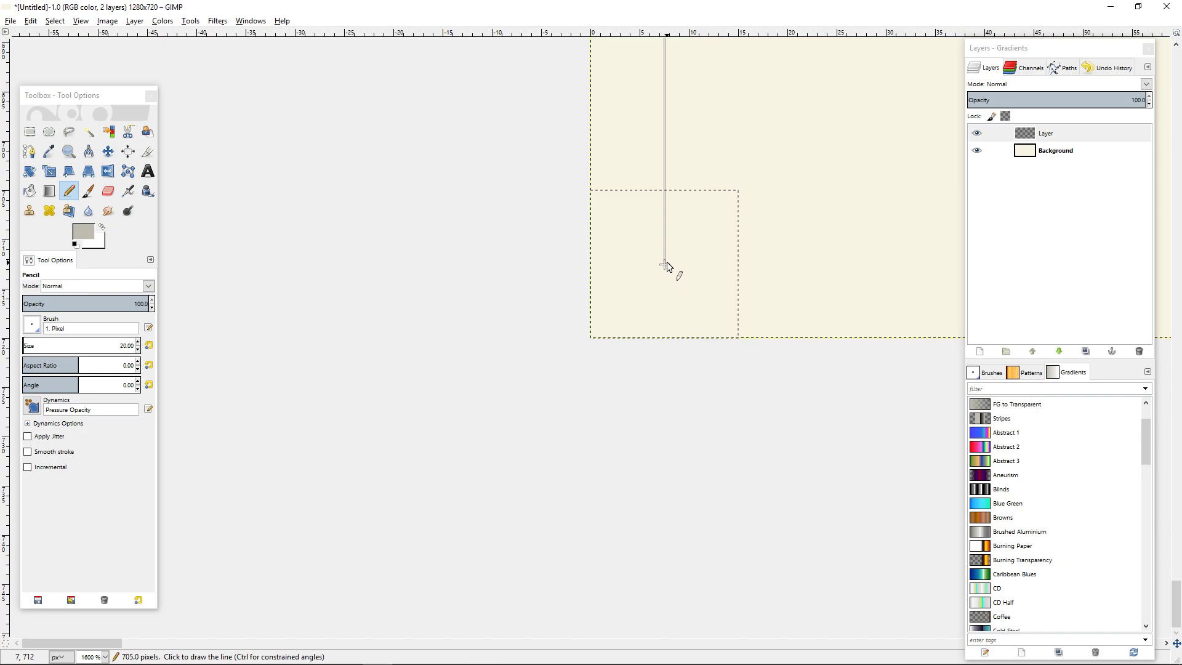
pyautogui.keyDown('shift'); pyautogui.click(665, 265); pyautogui.keyUp('shift')
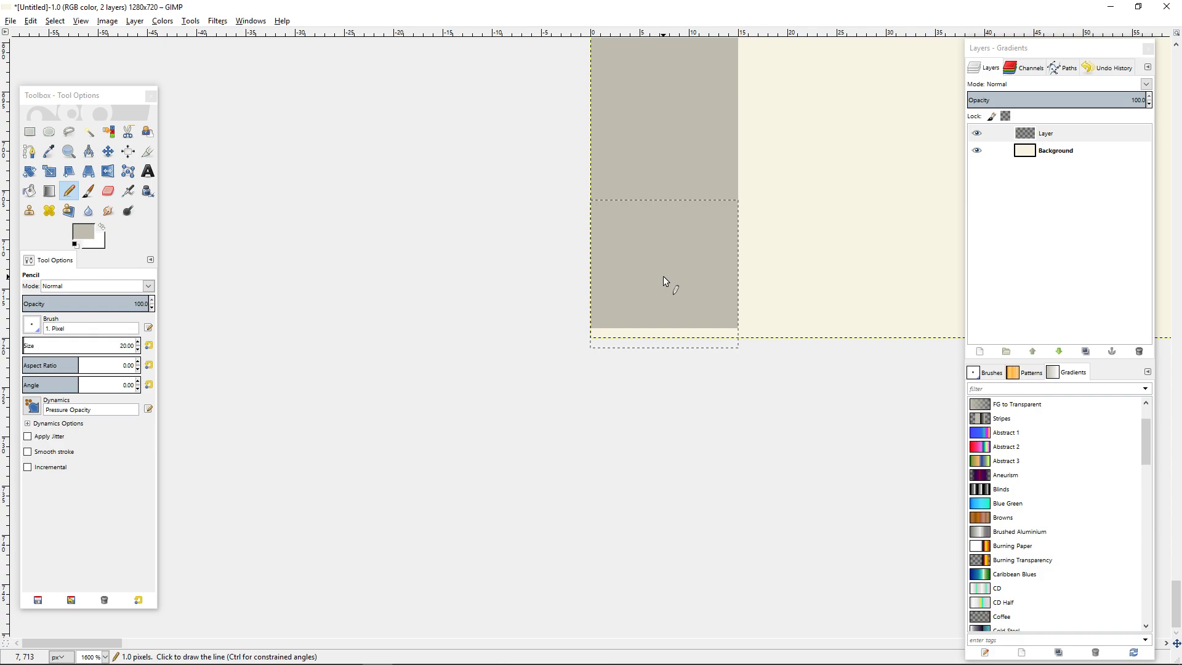
pyautogui.keyDown('shift'); pyautogui.click(663, 276); pyautogui.keyUp('shift')
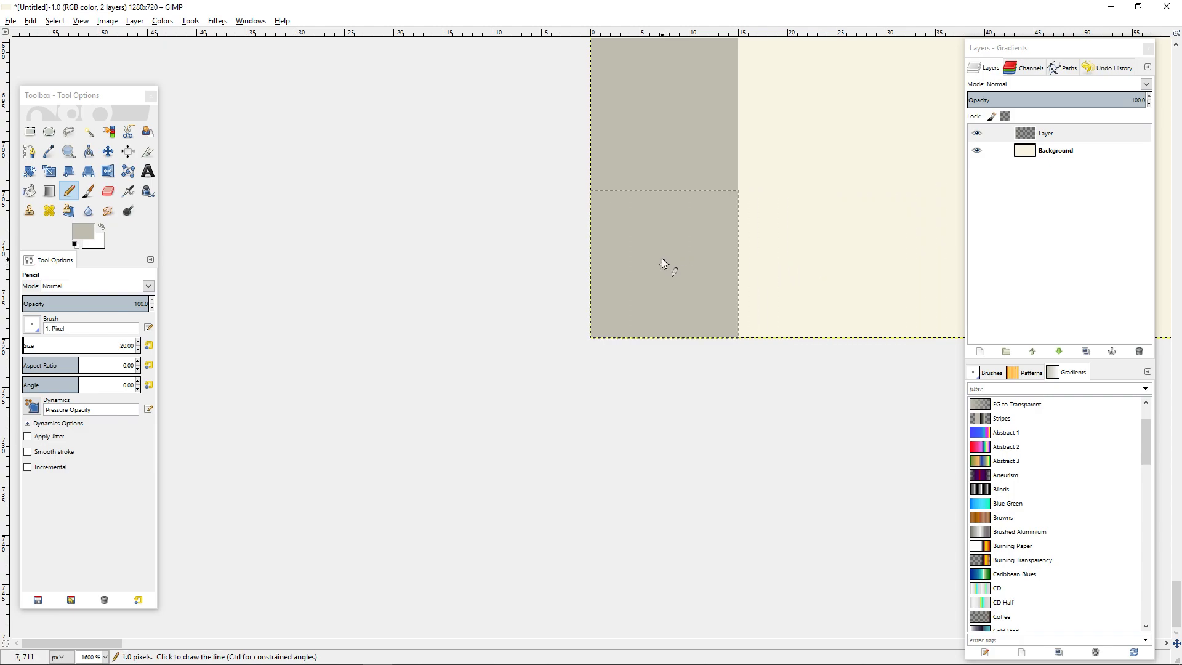
# Draw a straight grey pencil stripe flush along the canvas's bottom edge, from the lower-left corner to the lower-right corner.
pyautogui.scroll(-9, 696, 240)
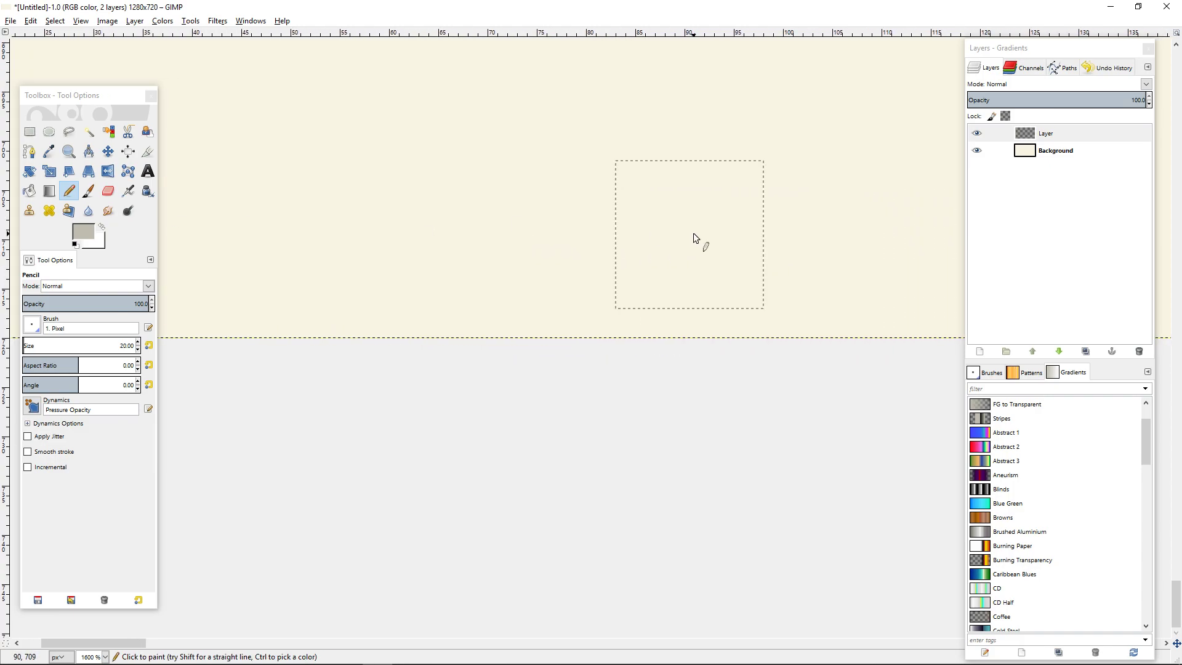
pyautogui.scroll(9, 832, 247)
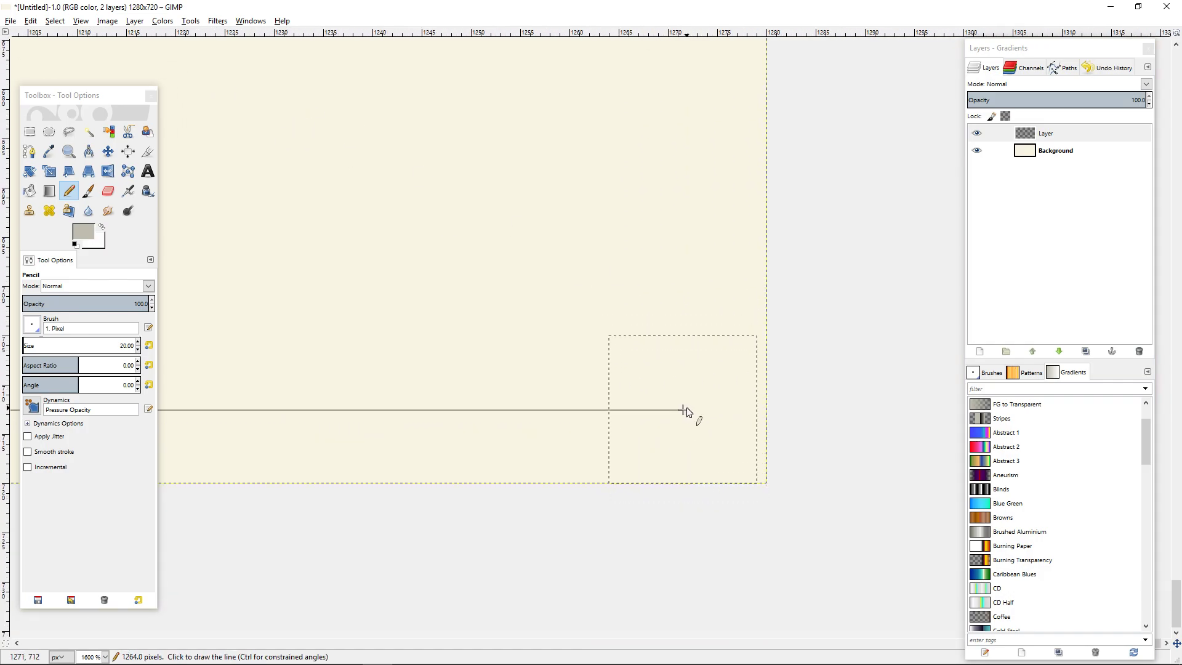
pyautogui.keyDown('shift'); pyautogui.click(688, 406); pyautogui.keyUp('shift')
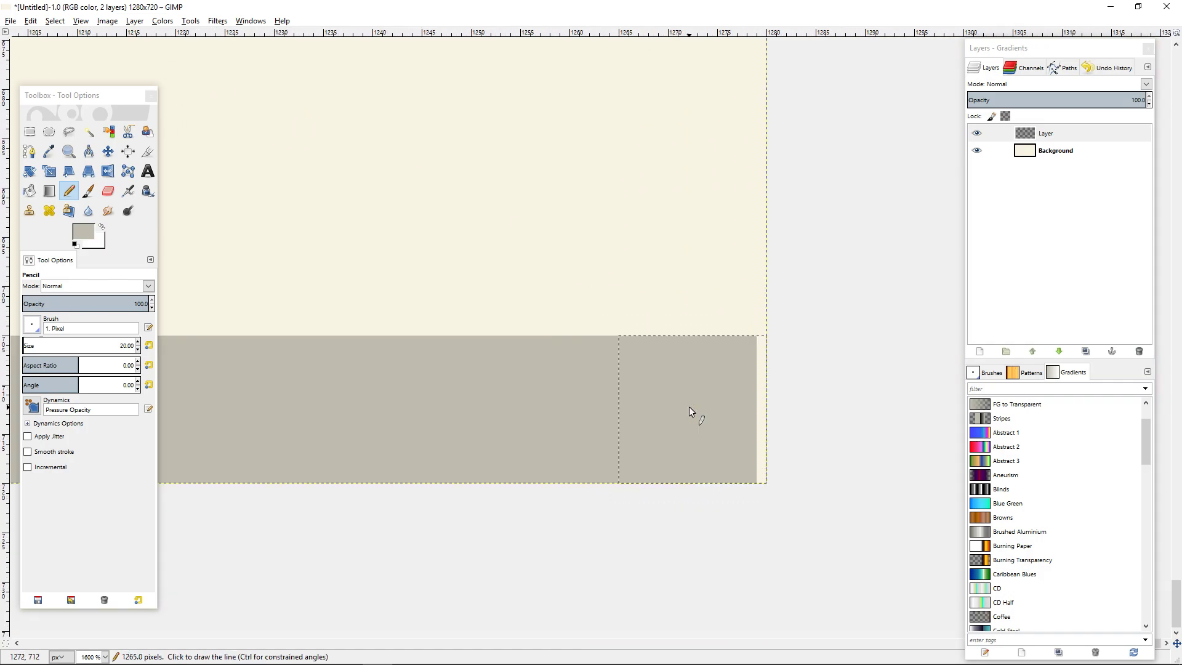
pyautogui.click(709, 407)
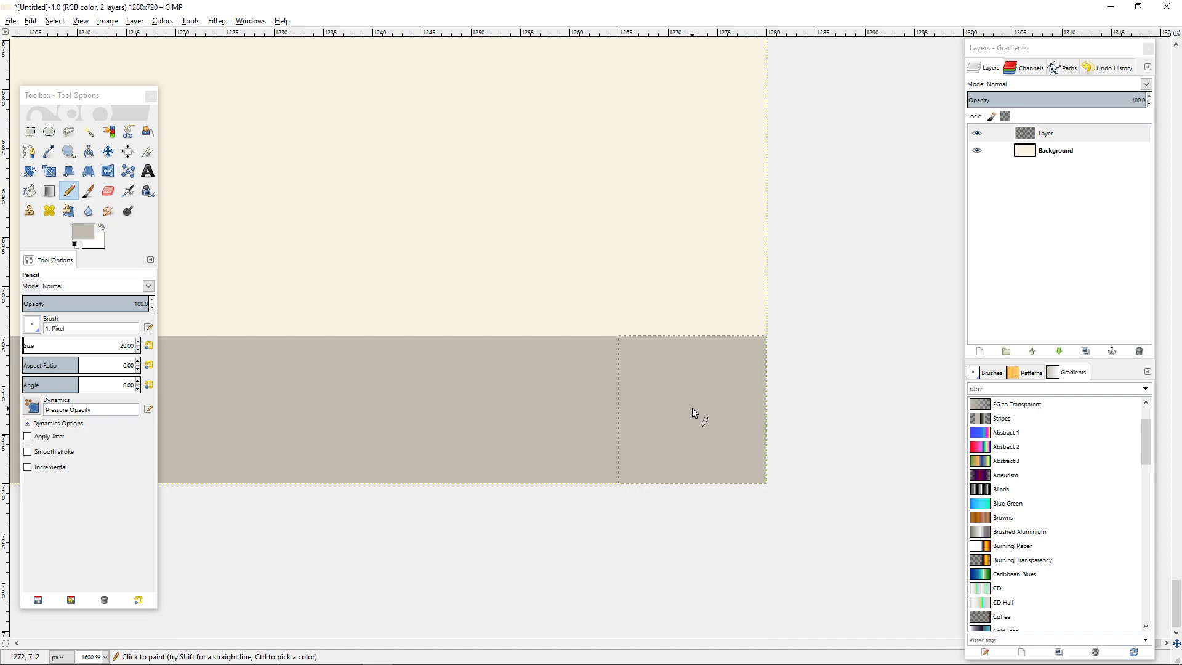
# Complete the border with straight grey pencil stripes up the canvas's right edge and back along its top edge to the upper-left corner.
pyautogui.keyDown('ctrl'); pyautogui.scroll(-6, 691, 408); pyautogui.keyUp('ctrl')
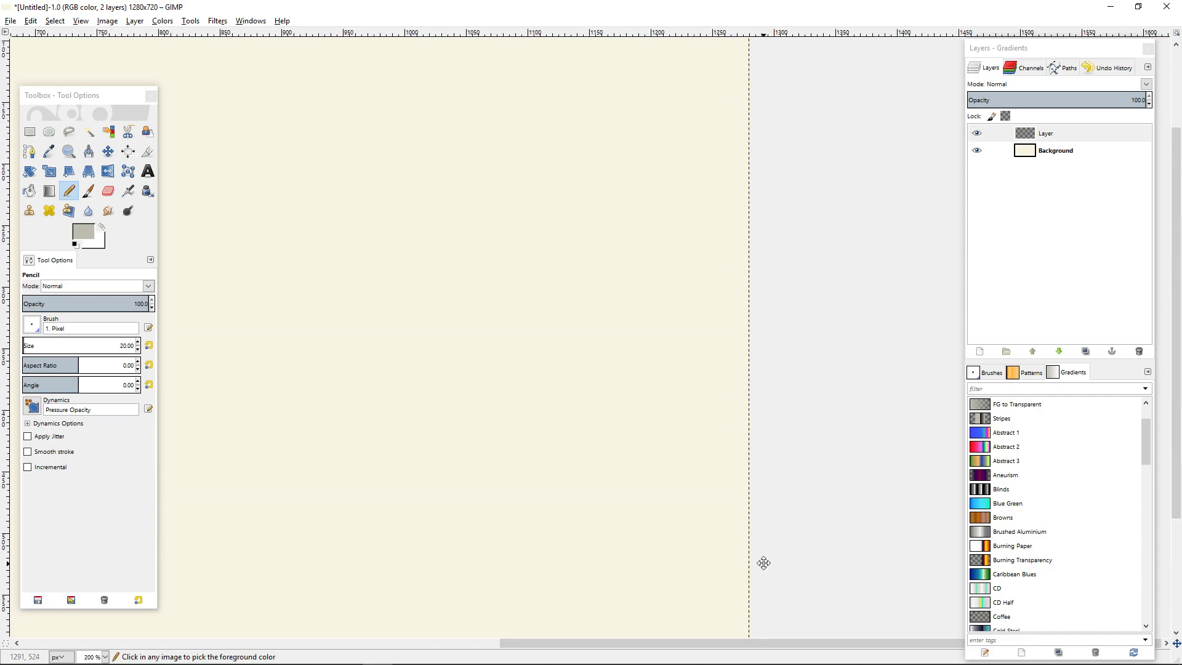
pyautogui.keyDown('ctrl'); pyautogui.scroll(4, 783, 362); pyautogui.keyUp('ctrl')
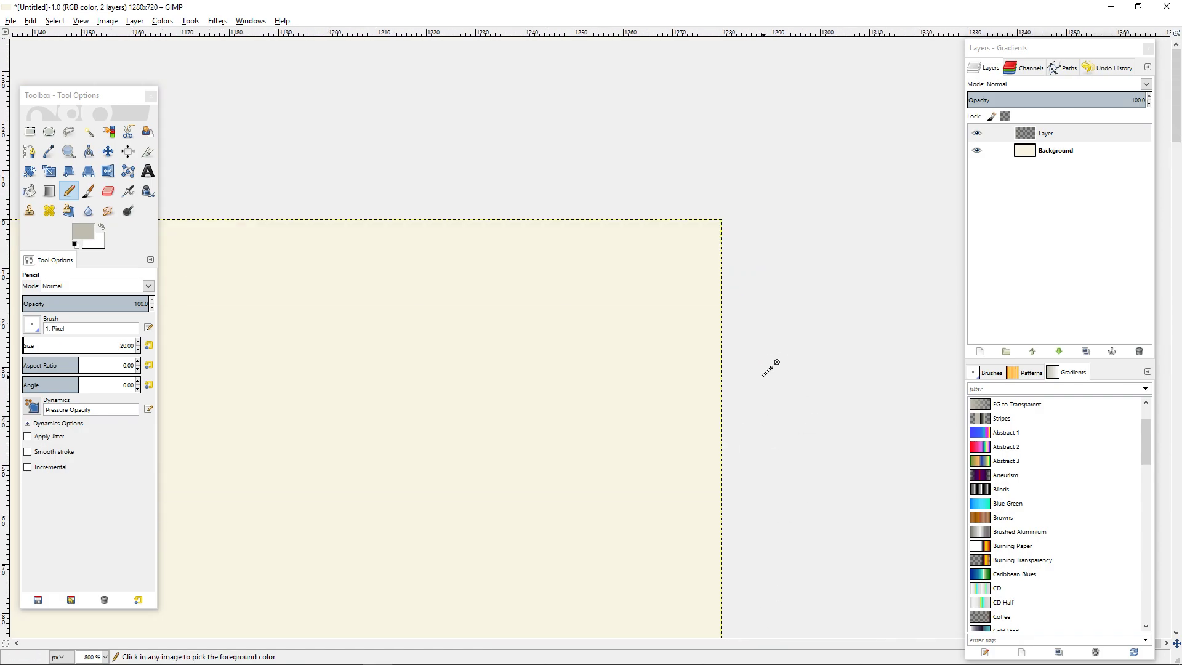
pyautogui.keyDown('shift'); pyautogui.click(687, 257); pyautogui.keyUp('shift')
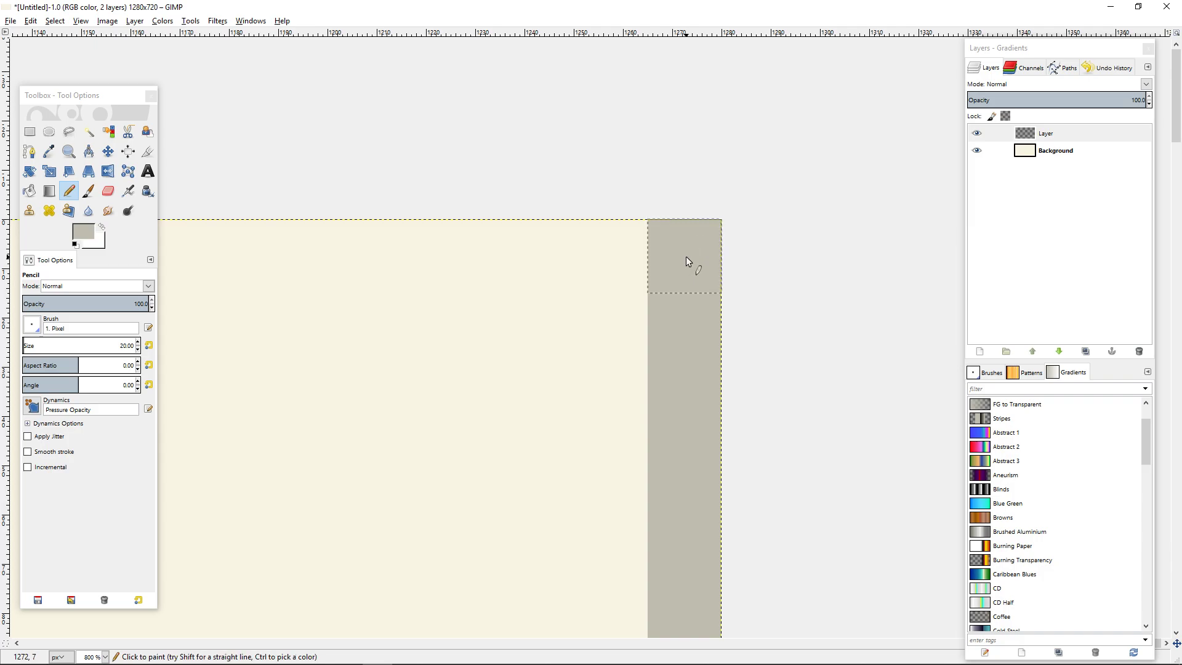
pyautogui.keyDown('ctrl'); pyautogui.scroll(-8, 685, 256); pyautogui.keyUp('ctrl')
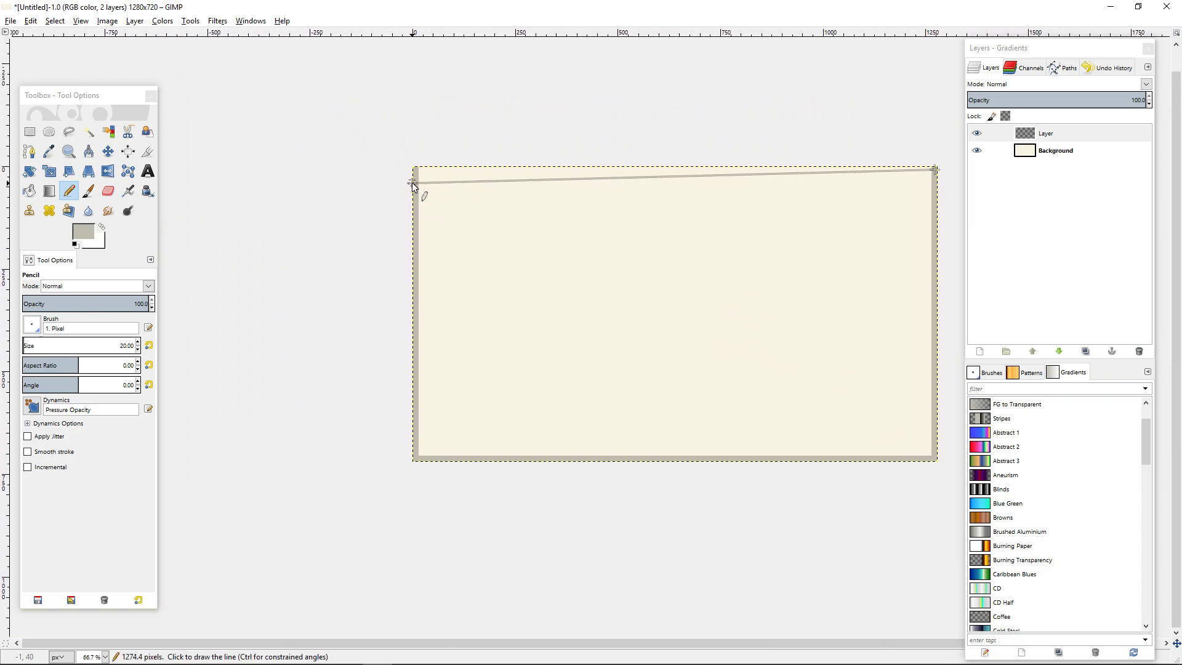
pyautogui.keyDown('shift'); pyautogui.click(403, 174); pyautogui.keyUp('shift')
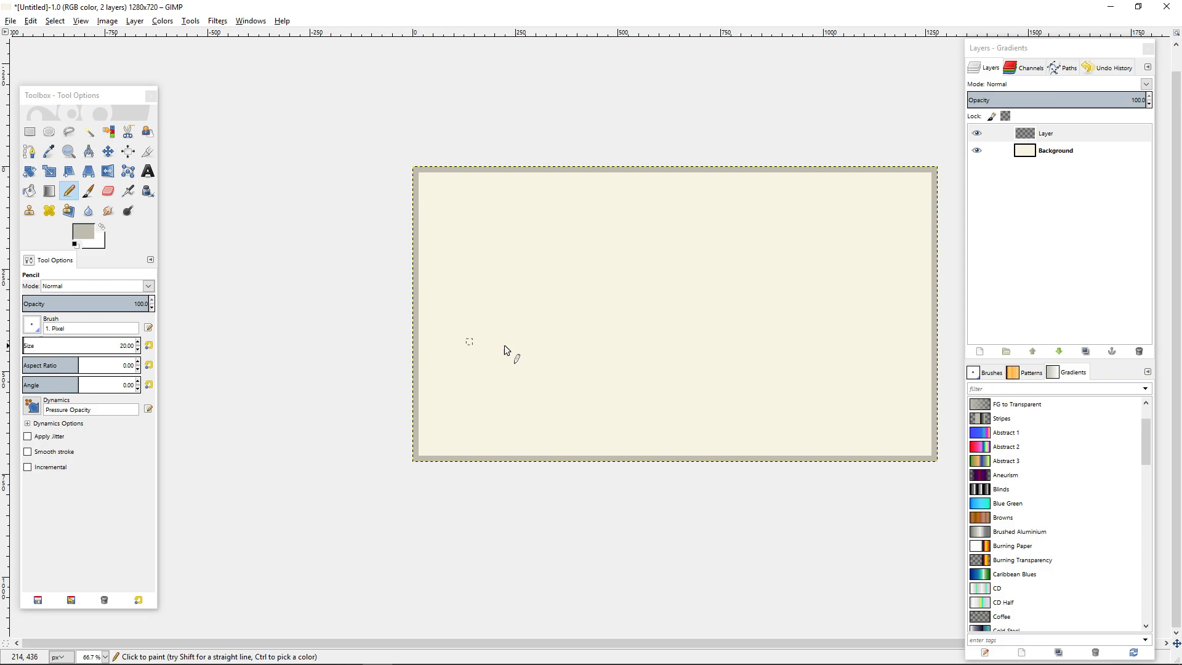
# Rename the layer holding the grey edge stripes as Border.
pyautogui.doubleClick(1062, 130)
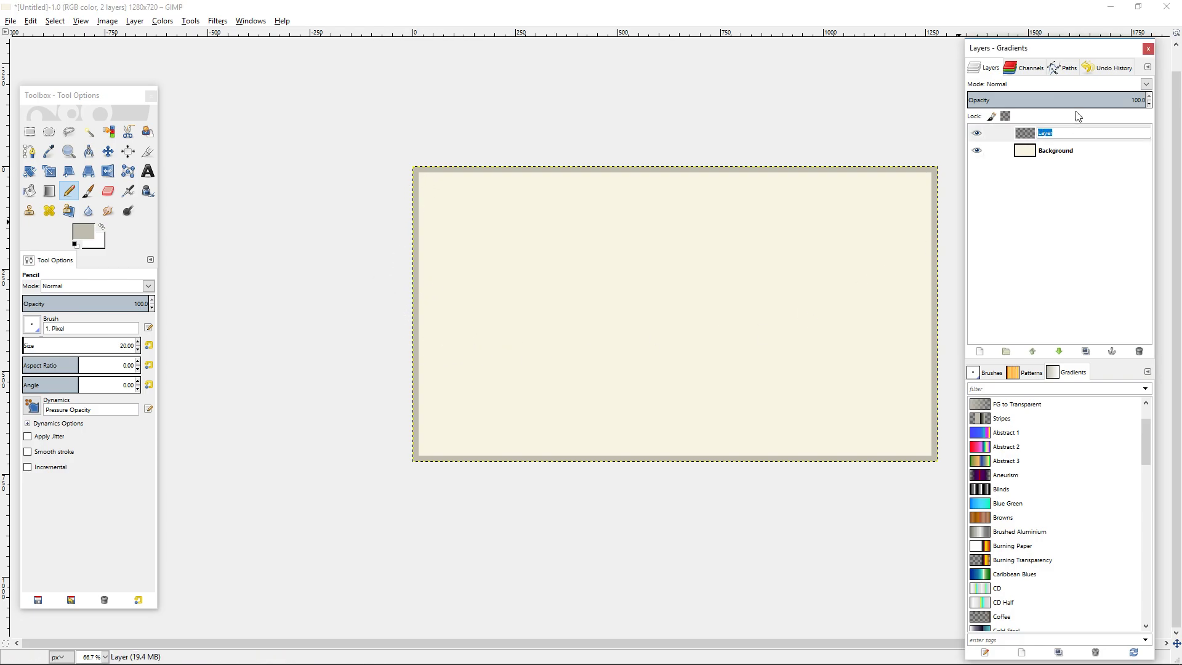
pyautogui.write('Border')
pyautogui.press('Return')
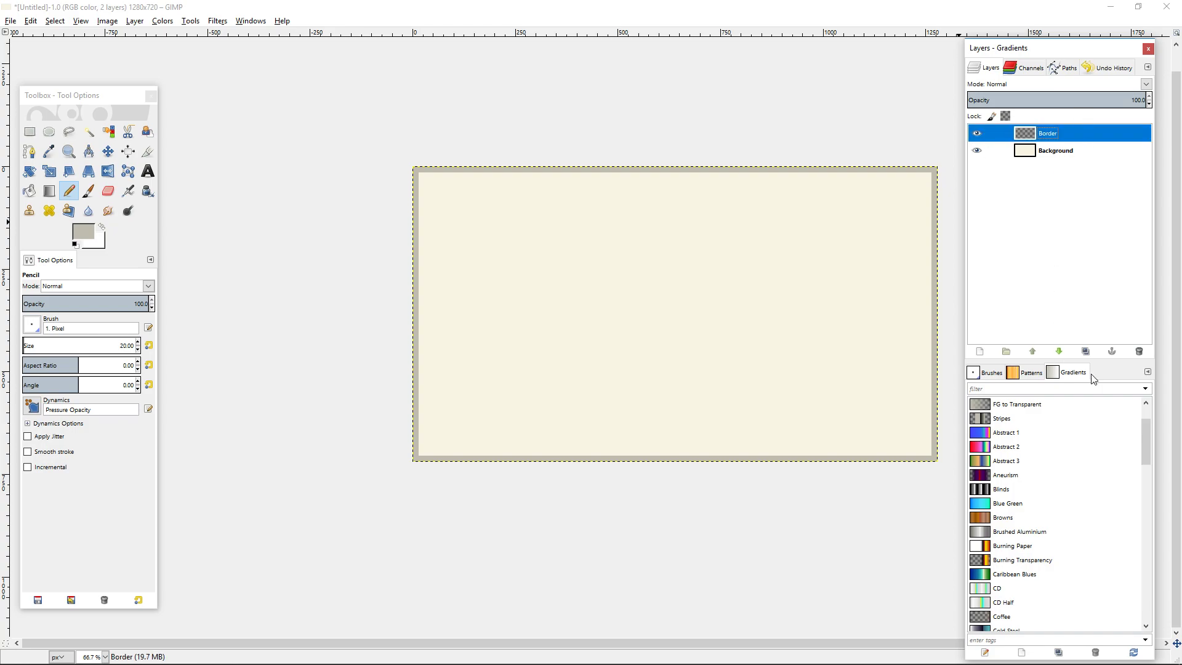
# Add a transparent 1280 by 720 layer above Border and draw a straight grey diagonal on it from the upper-left to the lower-right corner.
pyautogui.click(981, 353)
pyautogui.click(998, 452)
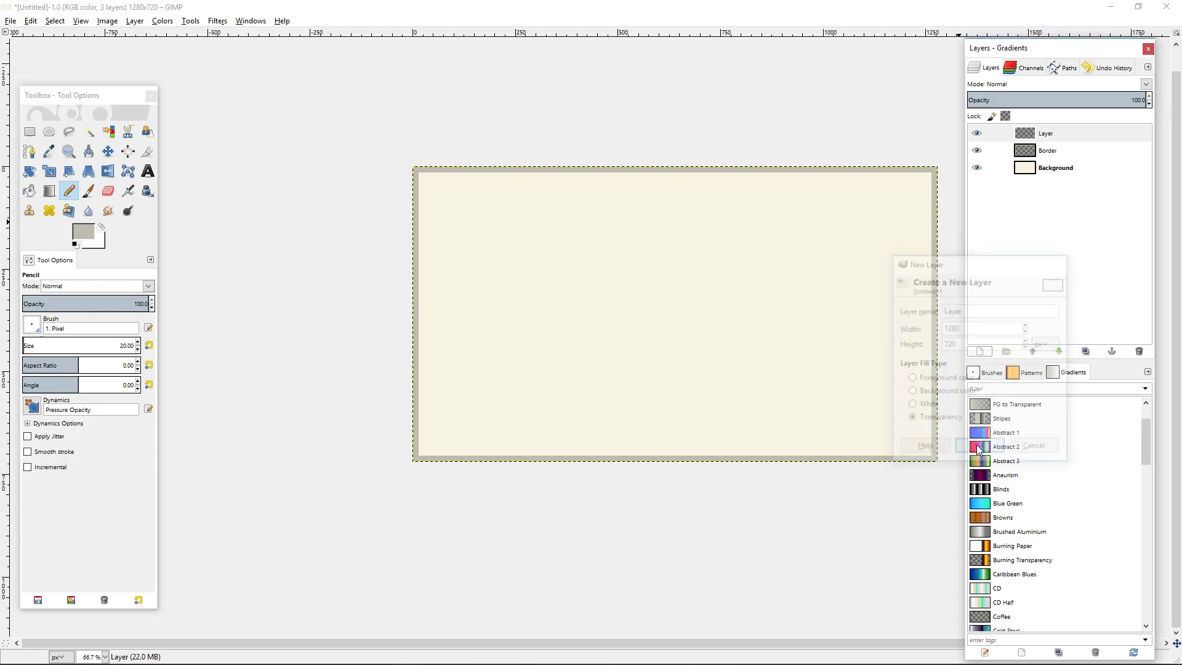
pyautogui.scroll(6, 447, 196)
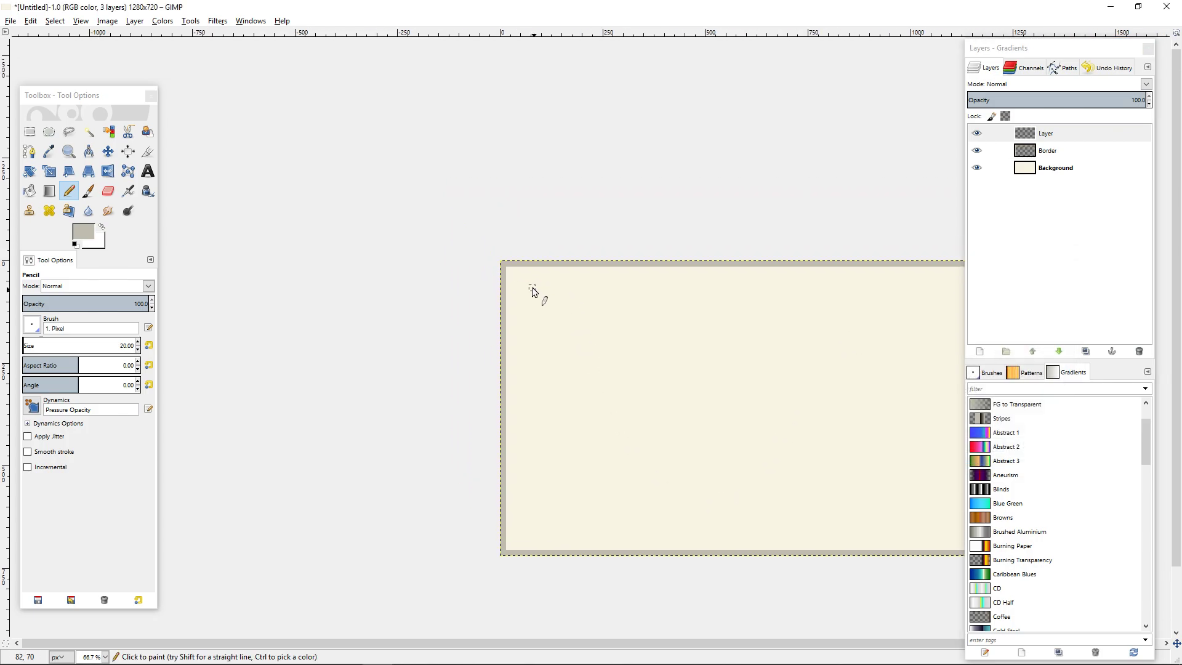
pyautogui.scroll(2, 336, 249)
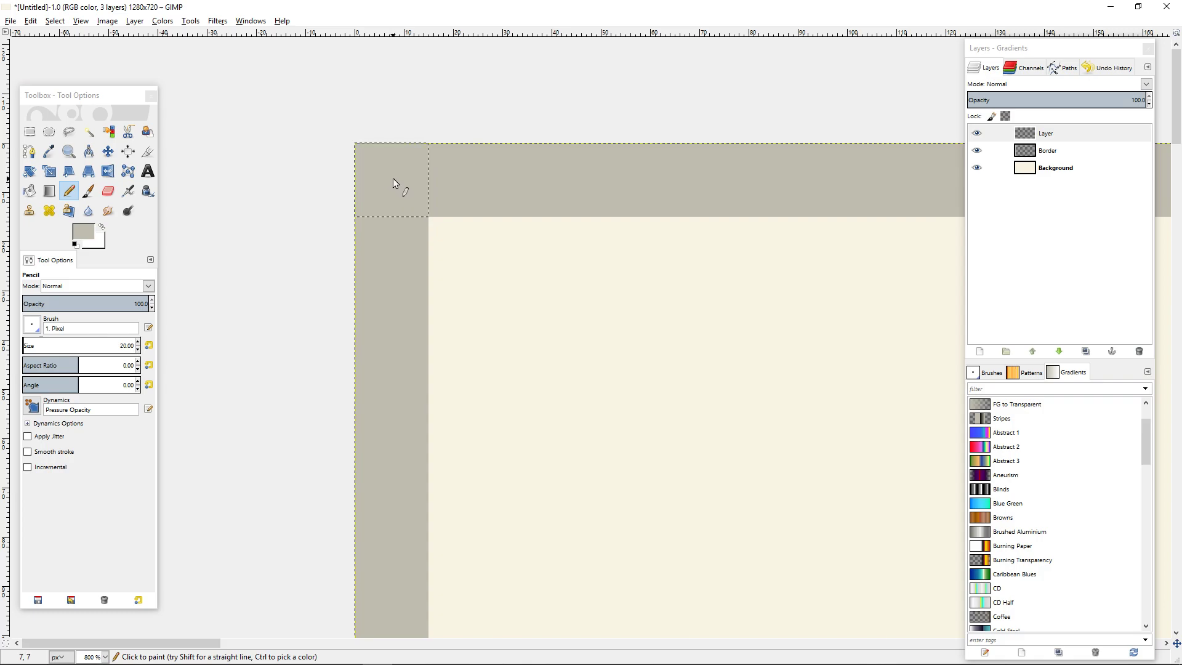
pyautogui.scroll(-9, 394, 178)
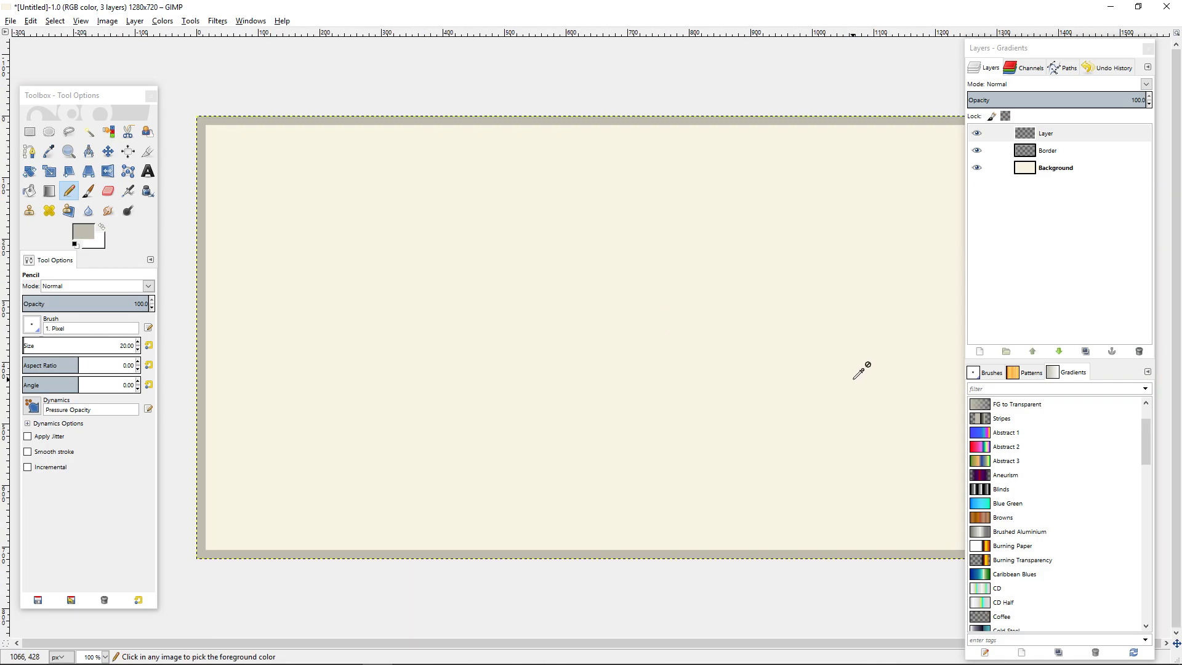
pyautogui.scroll(8, 667, 238)
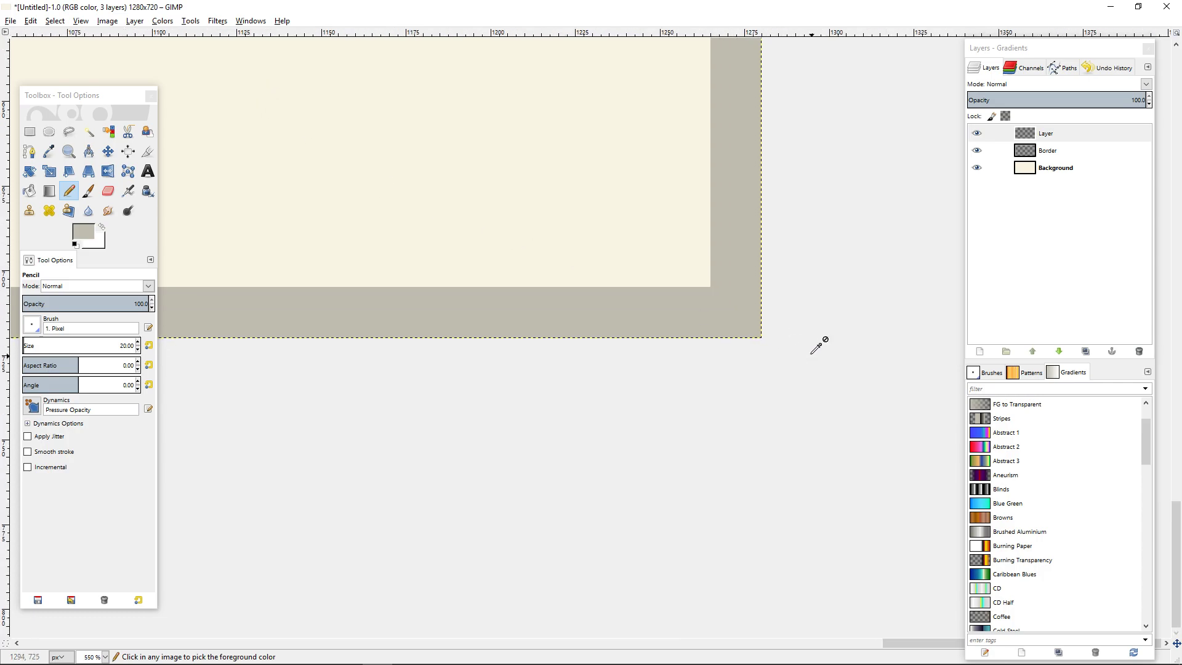
pyautogui.keyDown('shift'); pyautogui.click(735, 310); pyautogui.keyUp('shift')
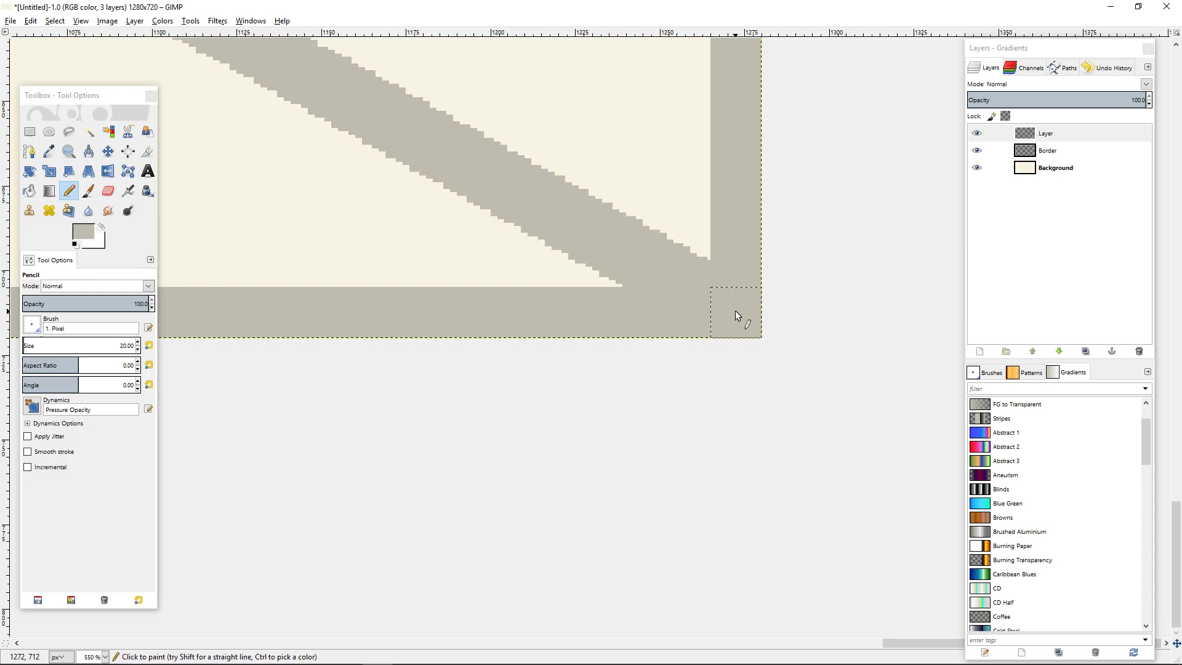
# Draw a second straight grey diagonal with the Pencil from the canvas's upper-right corner to its lower-left corner.
pyautogui.scroll(-8, 734, 311)
pyautogui.scroll(5, 825, 221)
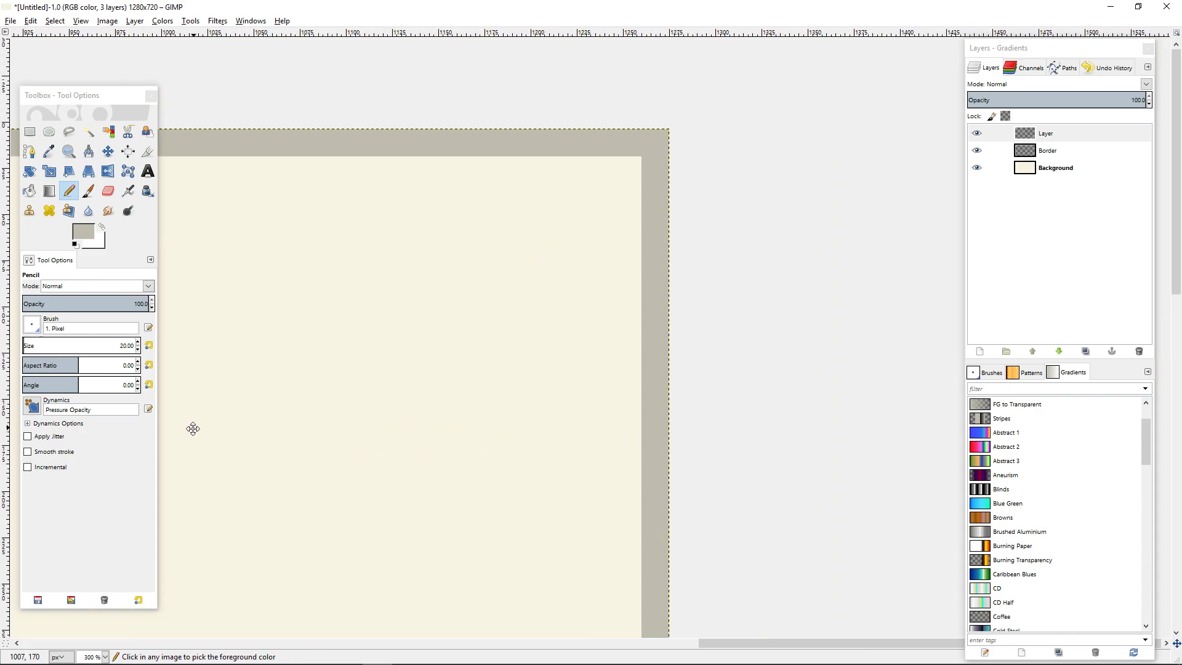
pyautogui.scroll(5, 684, 141)
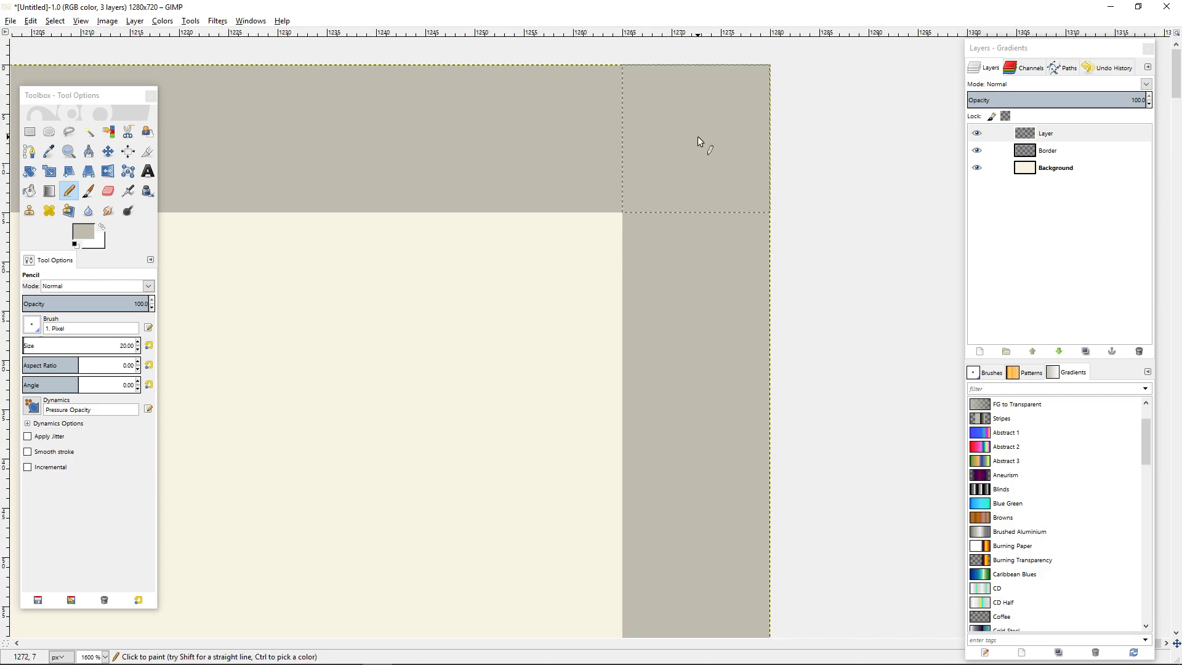
pyautogui.scroll(-6, 549, 443)
pyautogui.scroll(-3, 554, 390)
pyautogui.scroll(8, 701, 275)
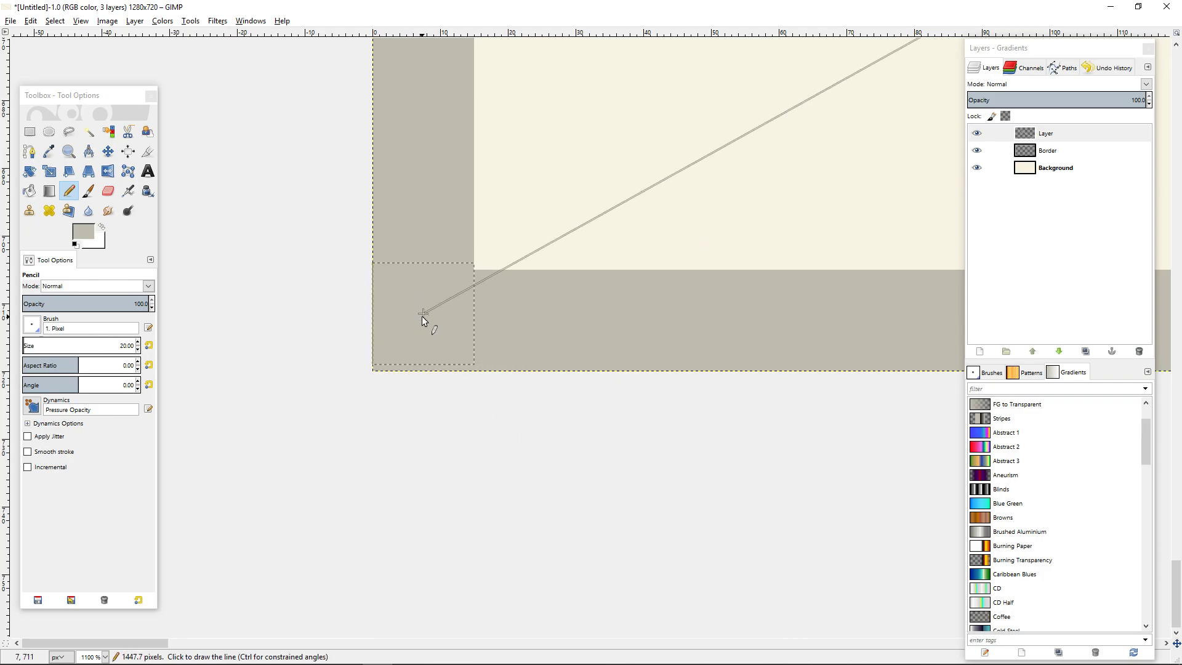
pyautogui.keyDown('shift'); pyautogui.click(423, 320); pyautogui.keyUp('shift')
pyautogui.scroll(-9, 611, 356)
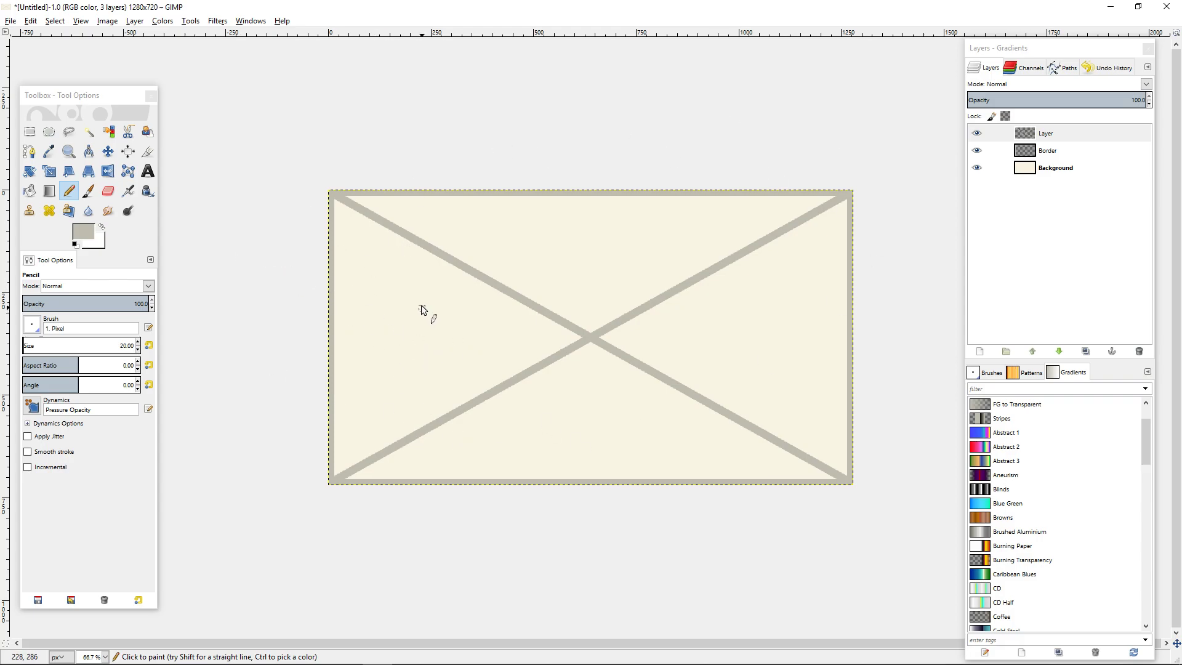
# Draw a straight grey pencil stripe along the canvas's top edge on the diagonals' layer, joining the two upper corners.
pyautogui.scroll(4, 338, 197)
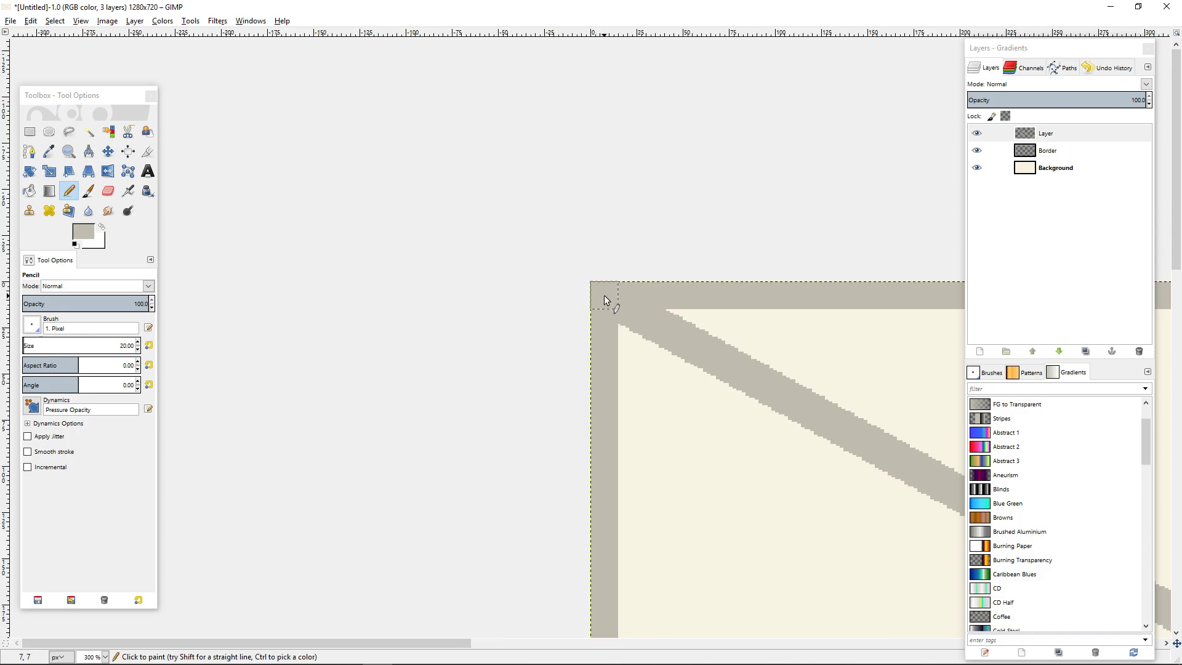
pyautogui.scroll(-6, 773, 322)
pyautogui.scroll(6, 773, 322)
pyautogui.moveTo(289, 511); pyautogui.dragTo(311, 502)
pyautogui.moveTo(885, 201); pyautogui.dragTo(856, 239)
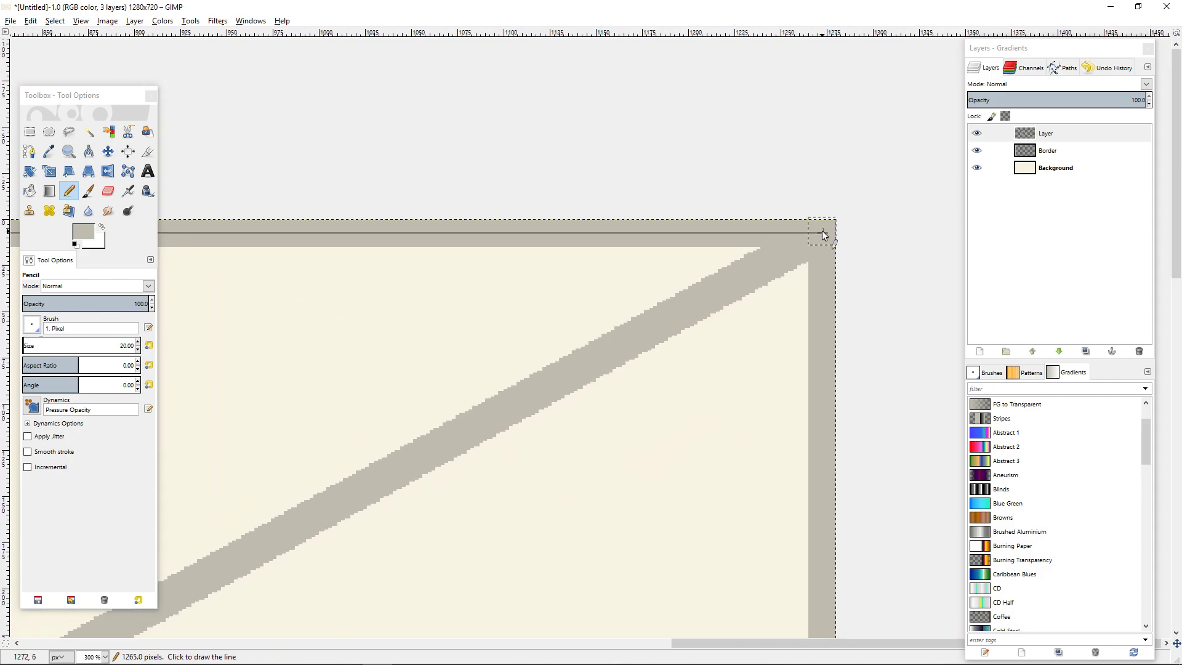
pyautogui.keyDown('shift'); pyautogui.click(821, 231); pyautogui.keyUp('shift')
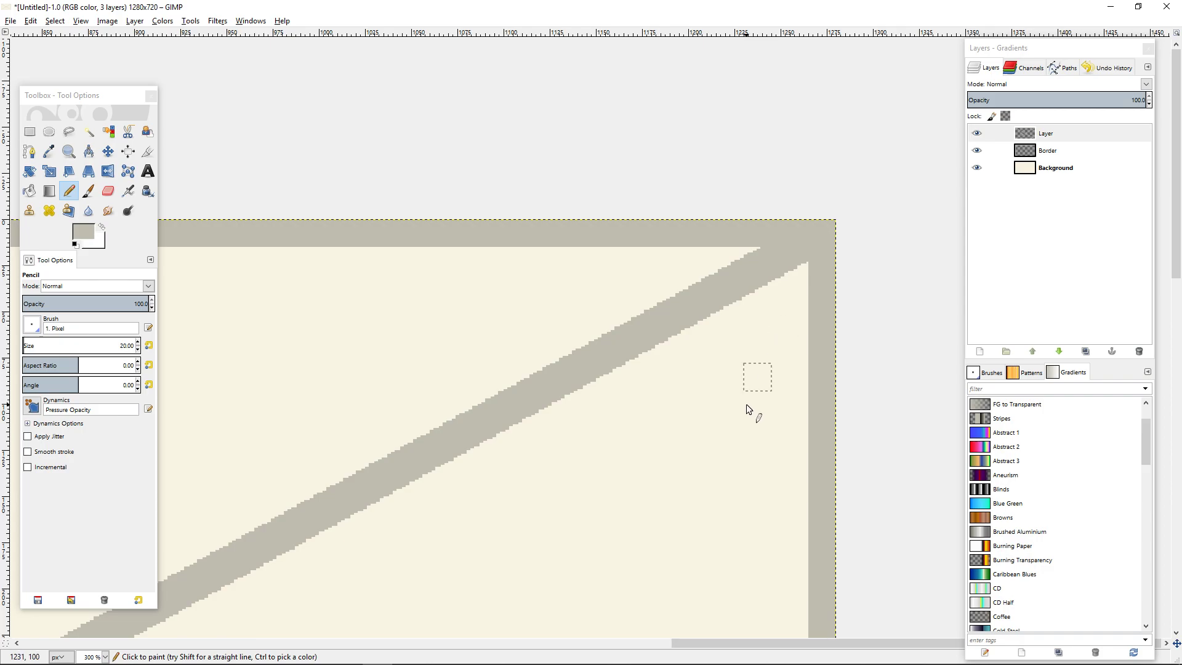
pyautogui.scroll(-5, 745, 404)
# Hide the Border layer to check the strokes on the layer above it, and show Border again.
pyautogui.moveTo(963, 196); pyautogui.dragTo(966, 196)
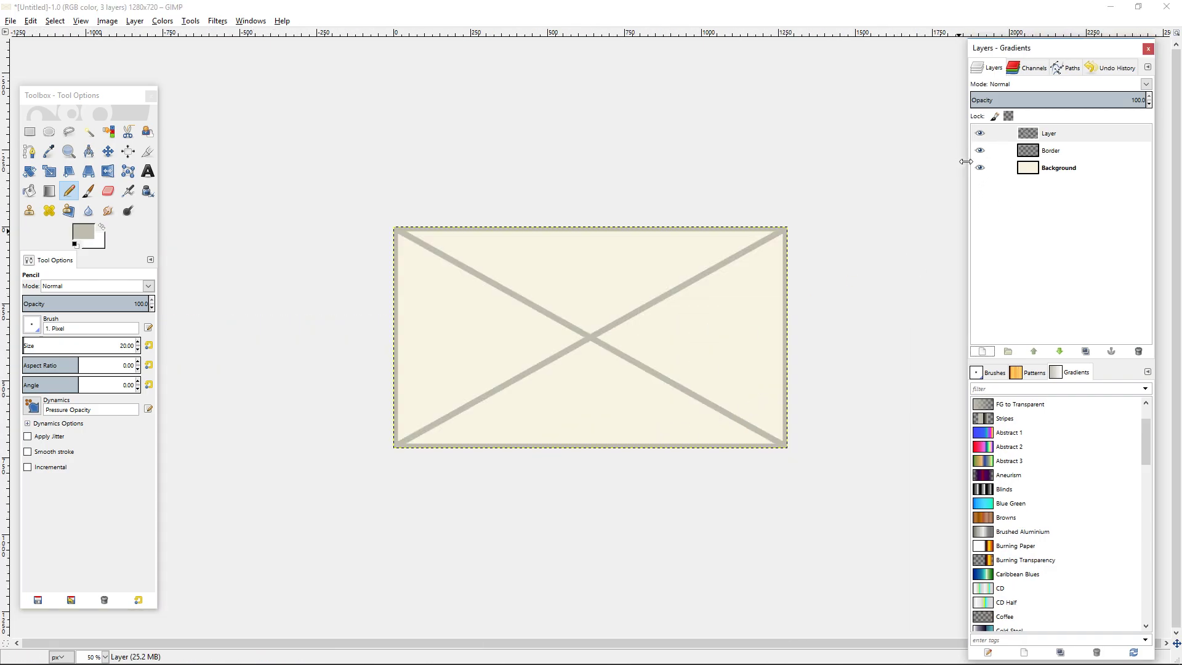
pyautogui.click(983, 153)
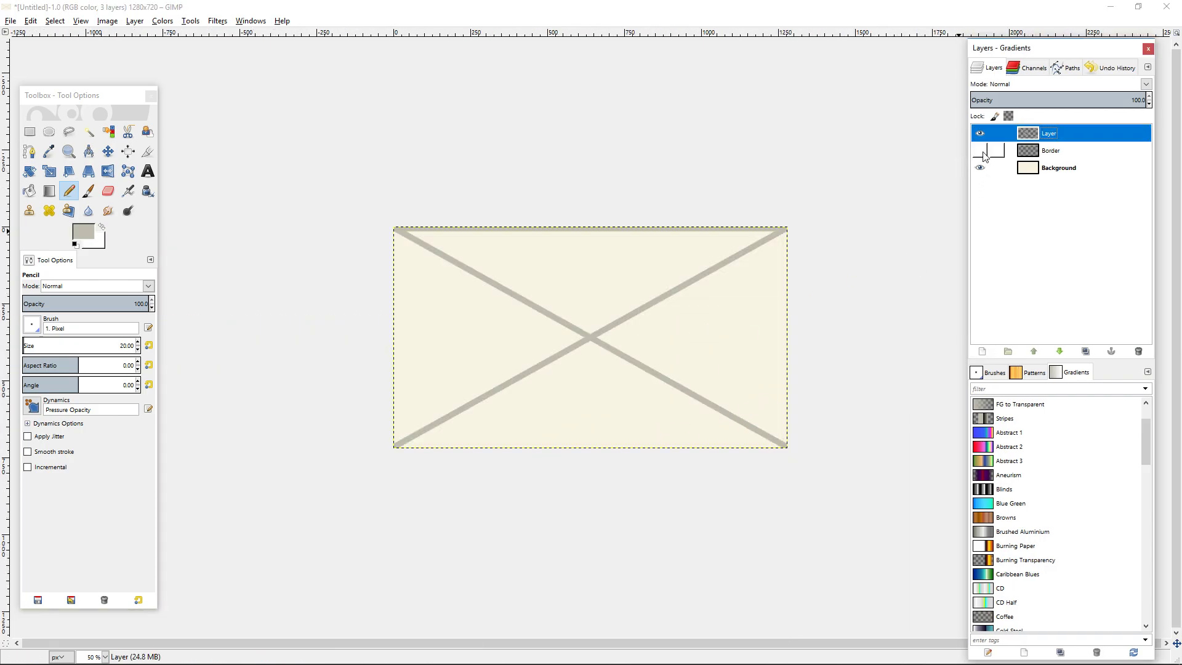
pyautogui.click(983, 153)
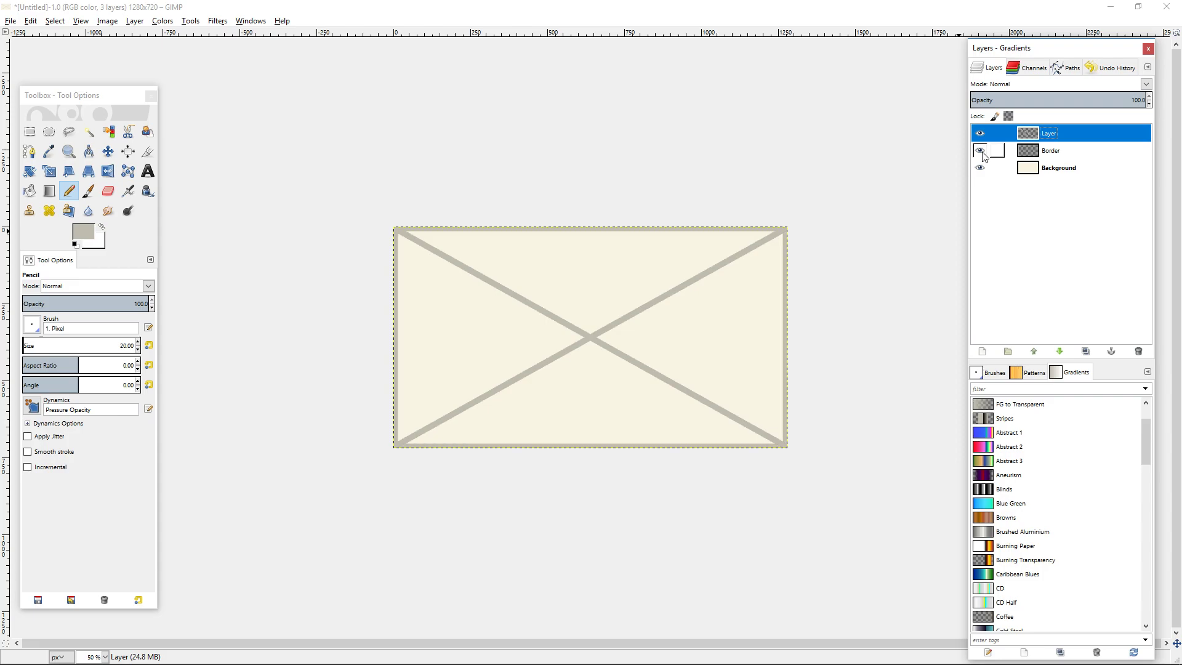
# Switch to the Eraser tool with the 1. Pixel brush and enlarge its size to 148.39.
pyautogui.scroll(3, 612, 474)
pyautogui.scroll(-5, 434, 429)
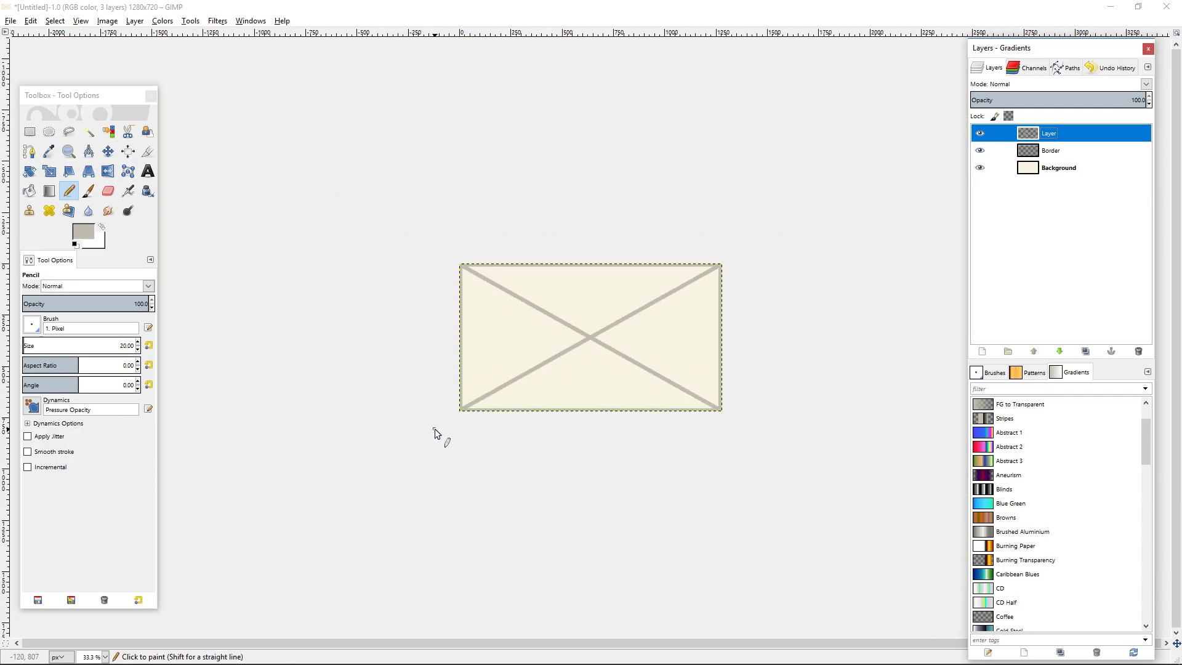
pyautogui.scroll(3, 438, 420)
pyautogui.scroll(2, 438, 420)
pyautogui.scroll(-1, 680, 303)
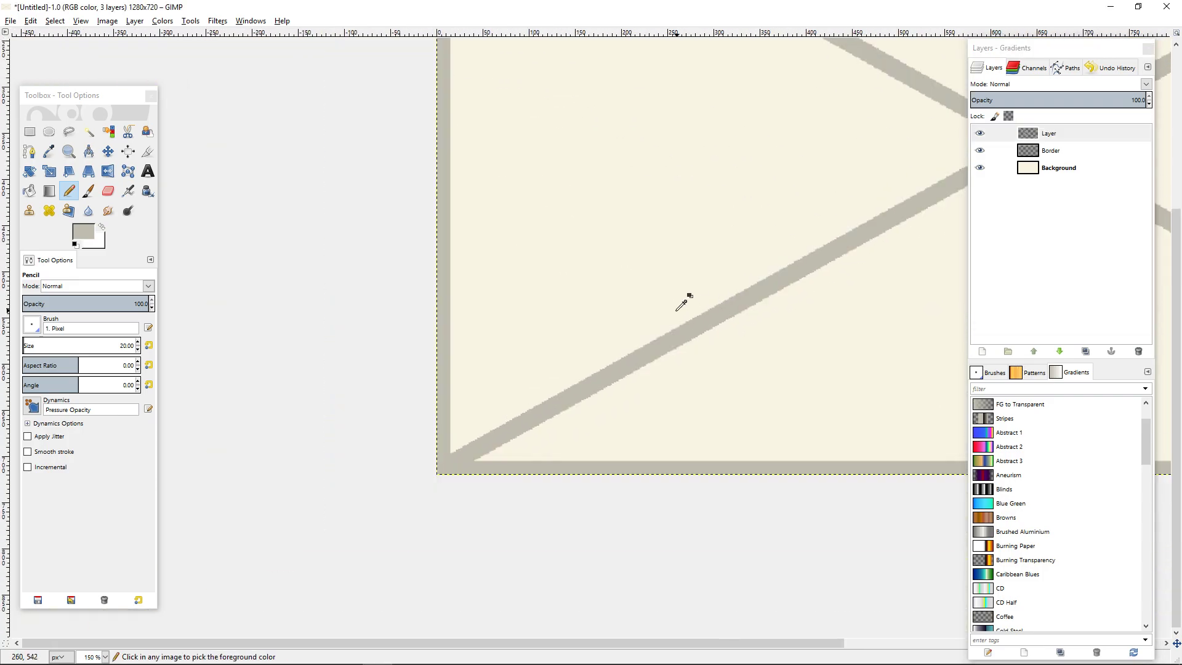
pyautogui.click(108, 191)
pyautogui.click(57, 345)
pyautogui.moveTo(57, 346)
pyautogui.mouseDown()
pyautogui.moveTo(68, 345)
pyautogui.moveTo(38, 345)
pyautogui.mouseUp()
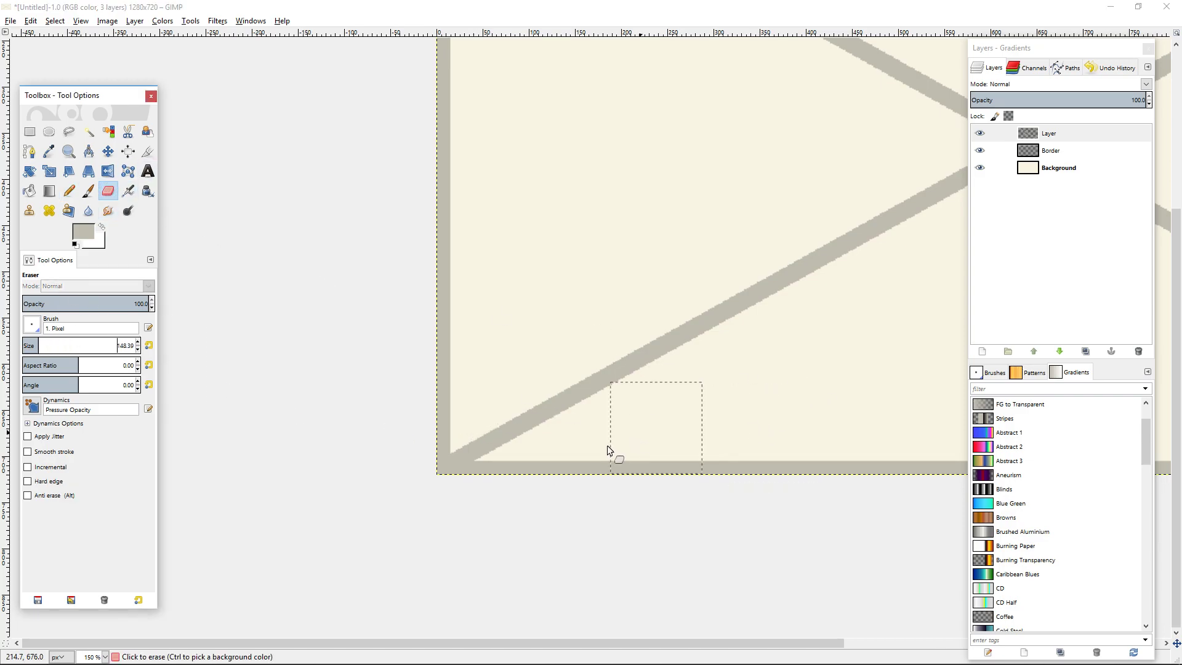
# Erase the lower halves of both diagonals, working from the canvas's lower corners towards the central crossing.
pyautogui.click(459, 462)
pyautogui.click(450, 466)
pyautogui.moveTo(663, 355); pyautogui.dragTo(874, 242)
pyautogui.scroll(-2, 354, 349)
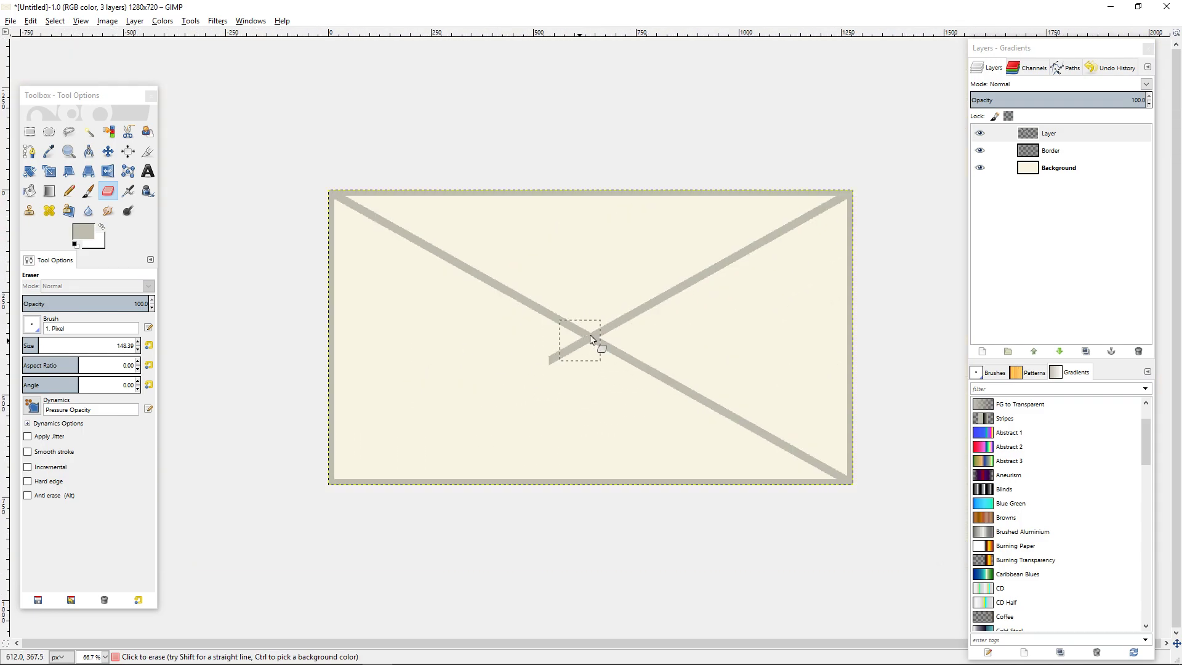
pyautogui.moveTo(867, 479); pyautogui.dragTo(821, 476)
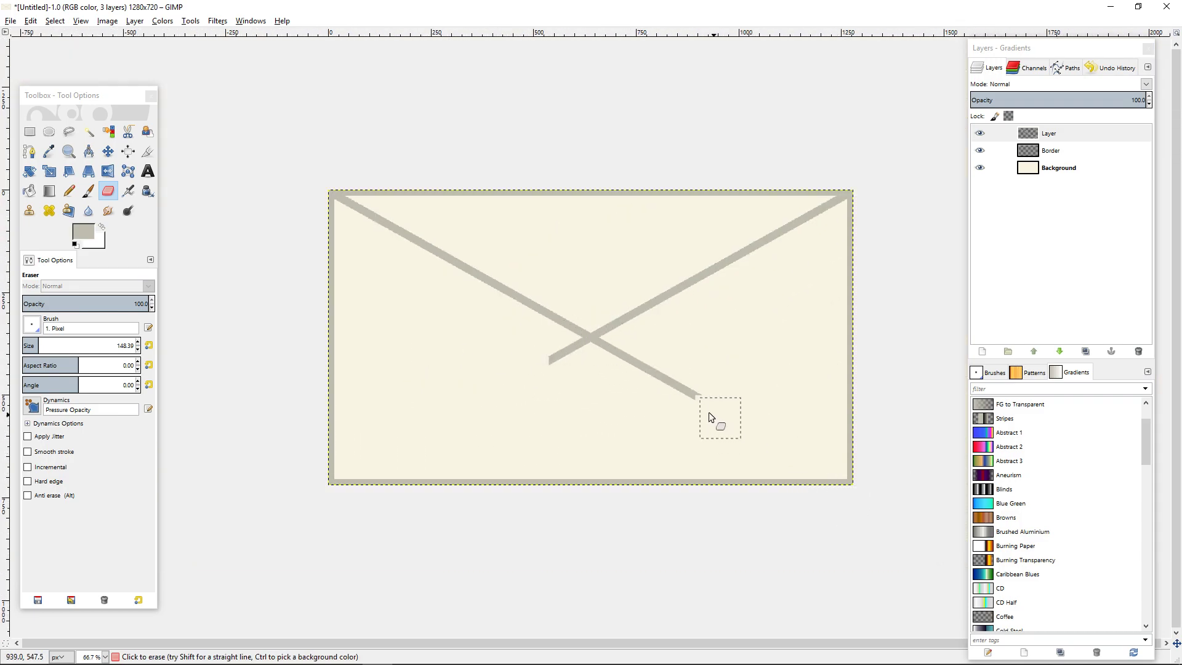
# Trim the leftover diagonal ends below the central crossing with the Eraser.
pyautogui.scroll(3, 614, 375)
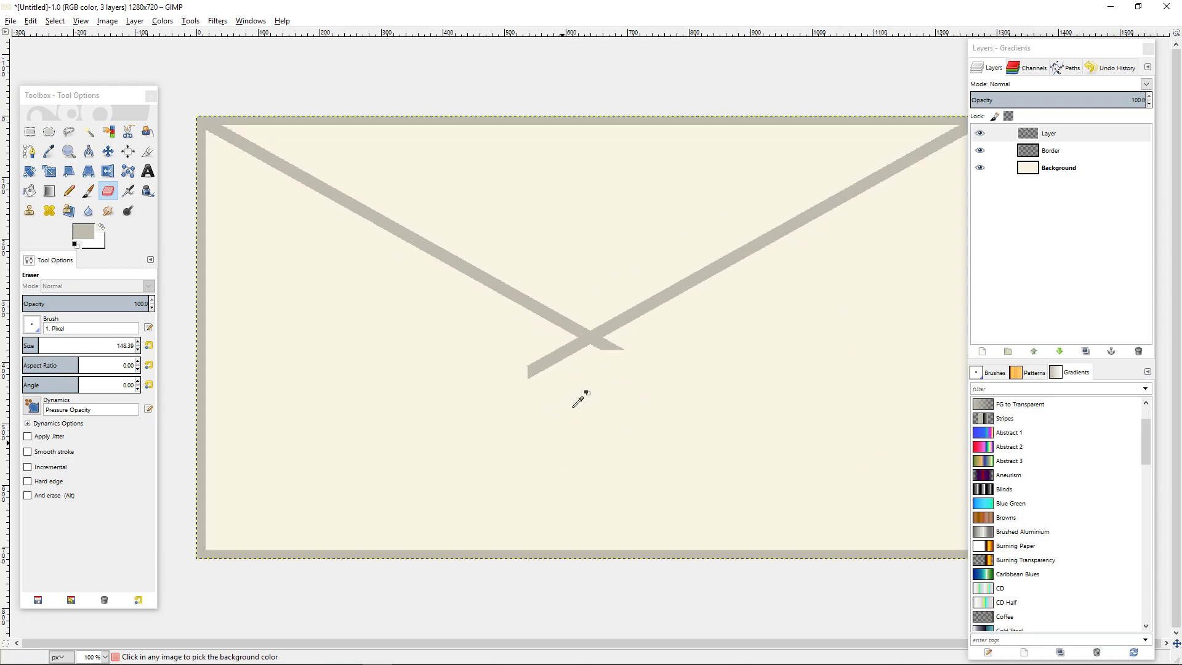
pyautogui.click(534, 344)
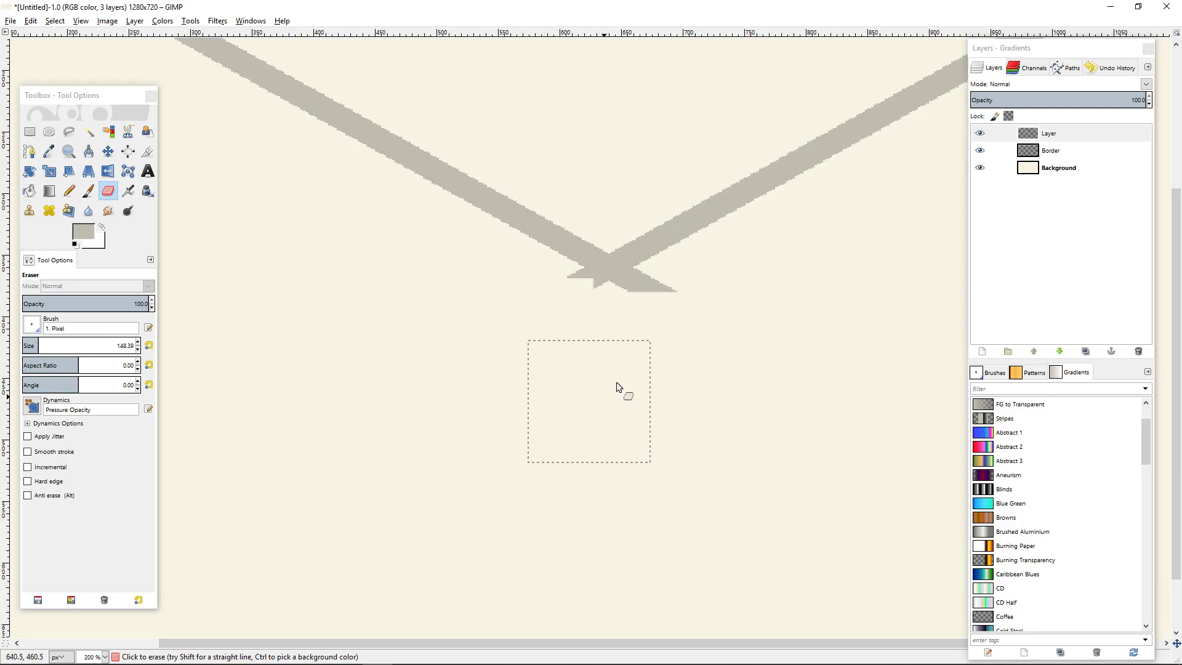
pyautogui.scroll(3, 675, 272)
pyautogui.moveTo(242, 424); pyautogui.dragTo(390, 441)
# Switch the Eraser to the 2. Hardness 075 brush and erase softly at the leftover ends below the central crossing.
pyautogui.click(34, 326)
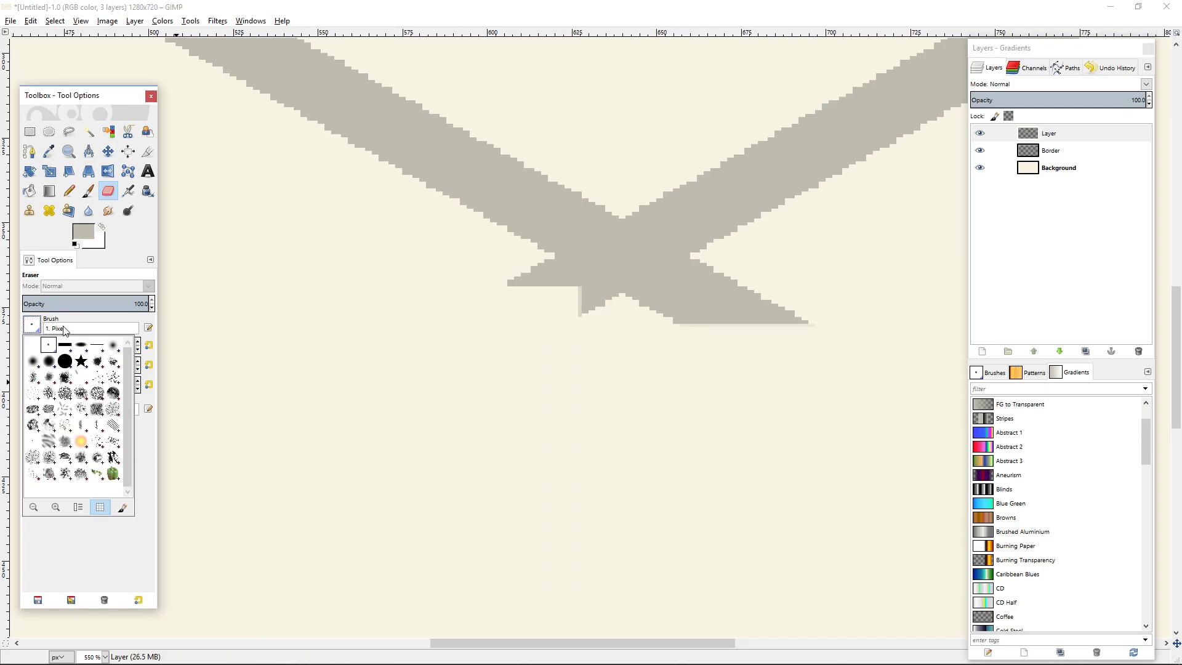
pyautogui.click(46, 367)
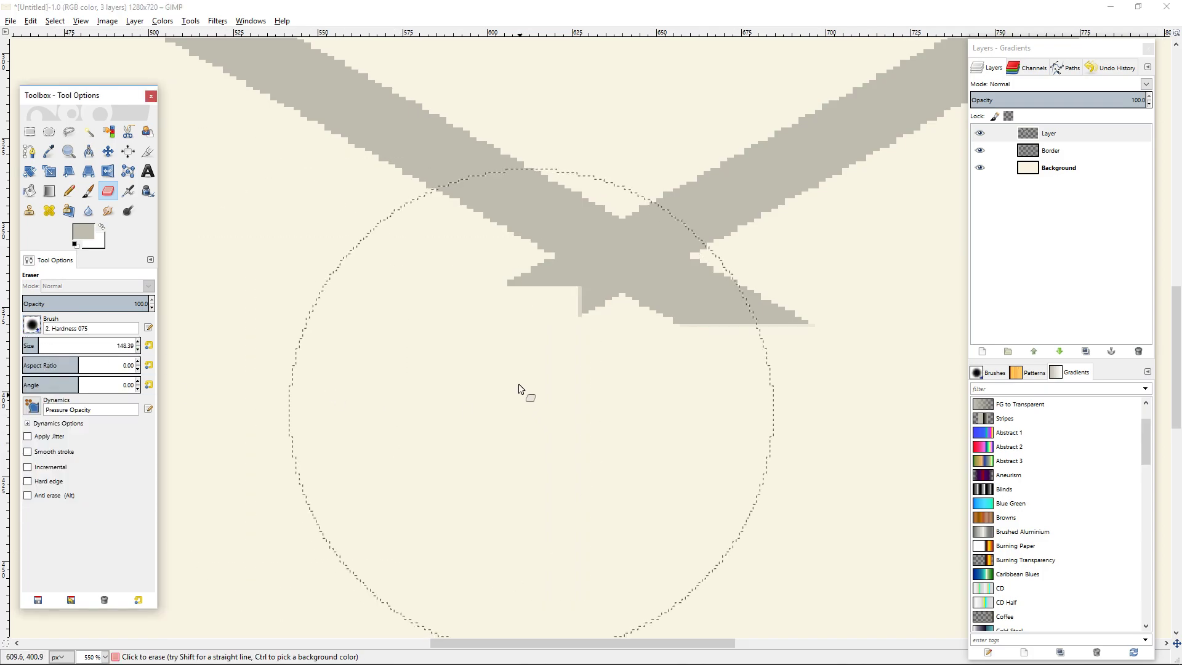
pyautogui.click(440, 497)
pyautogui.click(498, 491)
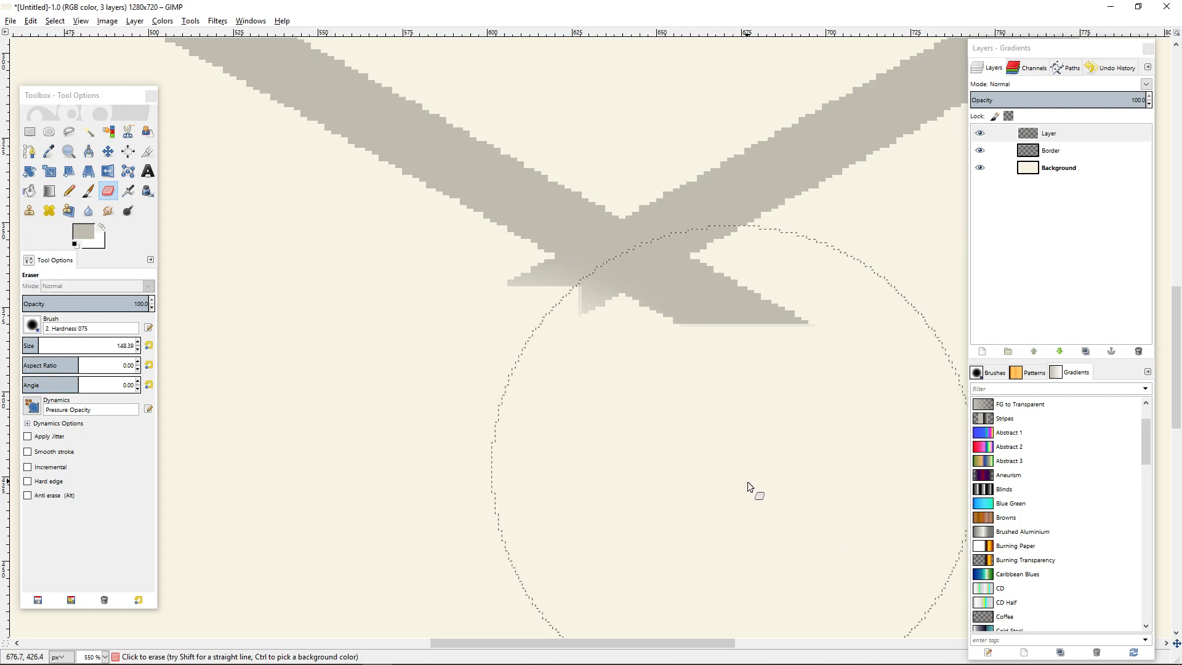
# Add a 1280x720 transparent layer above the flap outline layer.
pyautogui.click(1054, 132)
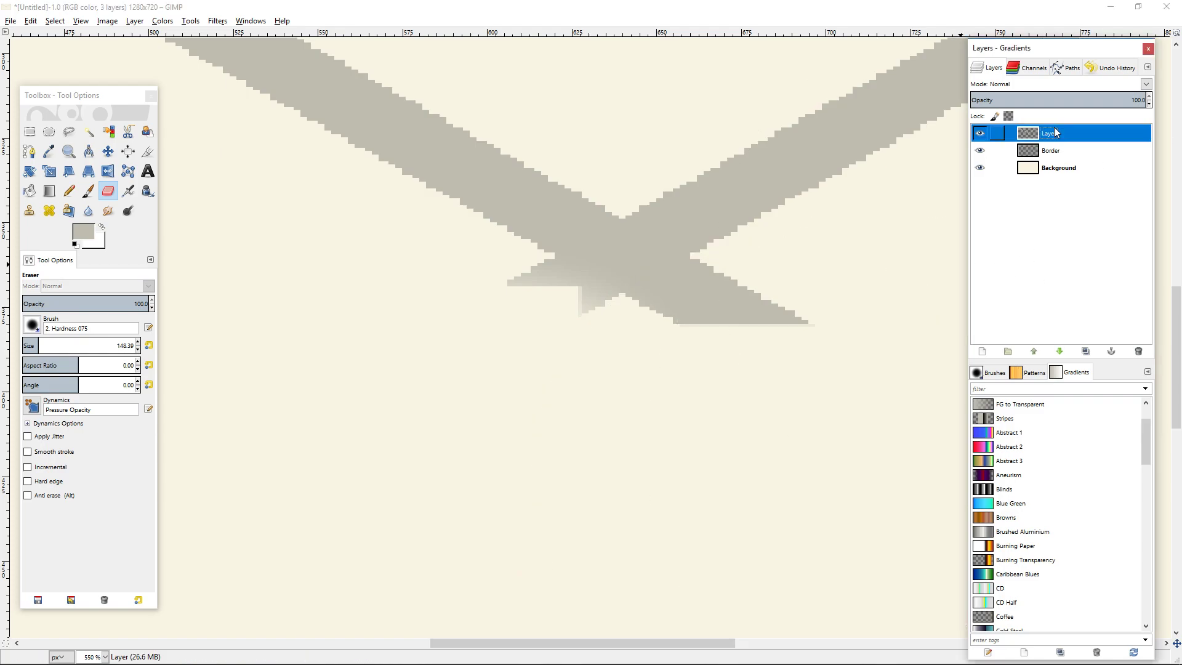
pyautogui.click(981, 351)
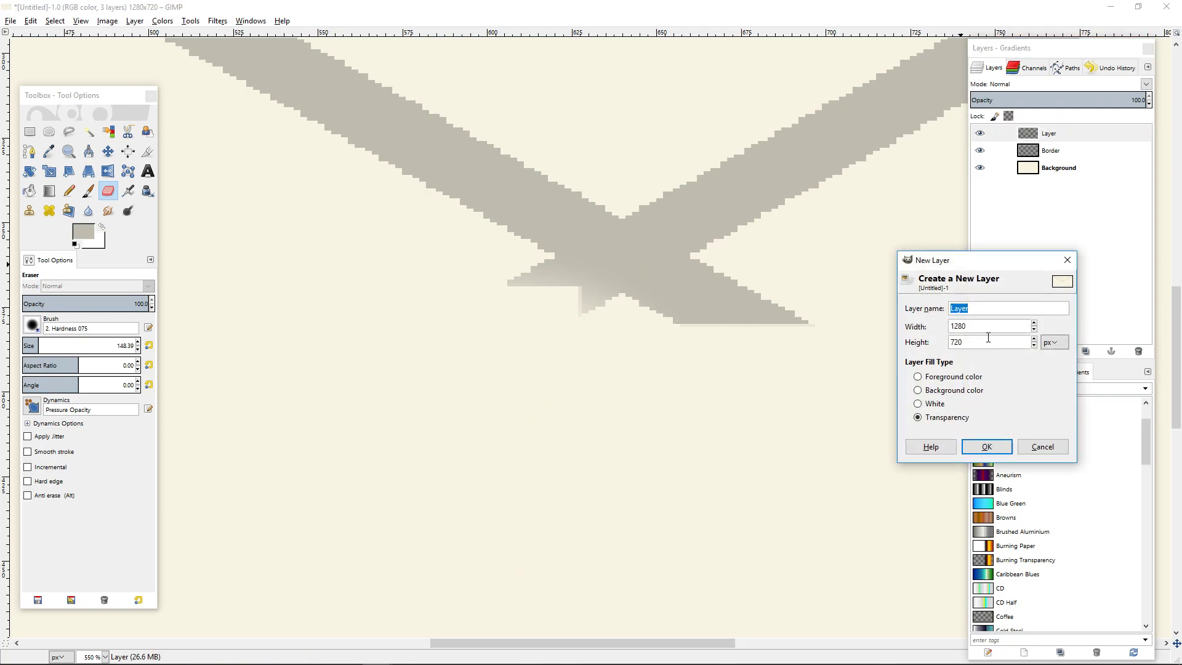
pyautogui.click(985, 446)
# Set the Pencil's brush to 1. Pixel with a size of 20.
pyautogui.click(69, 191)
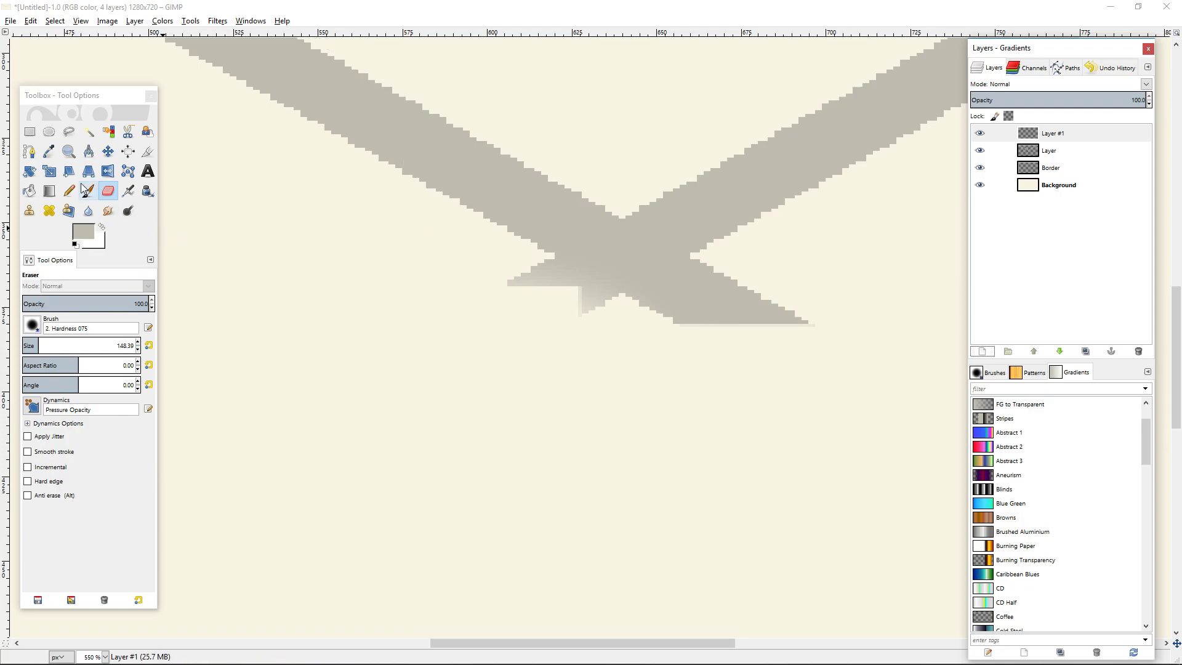
pyautogui.click(36, 327)
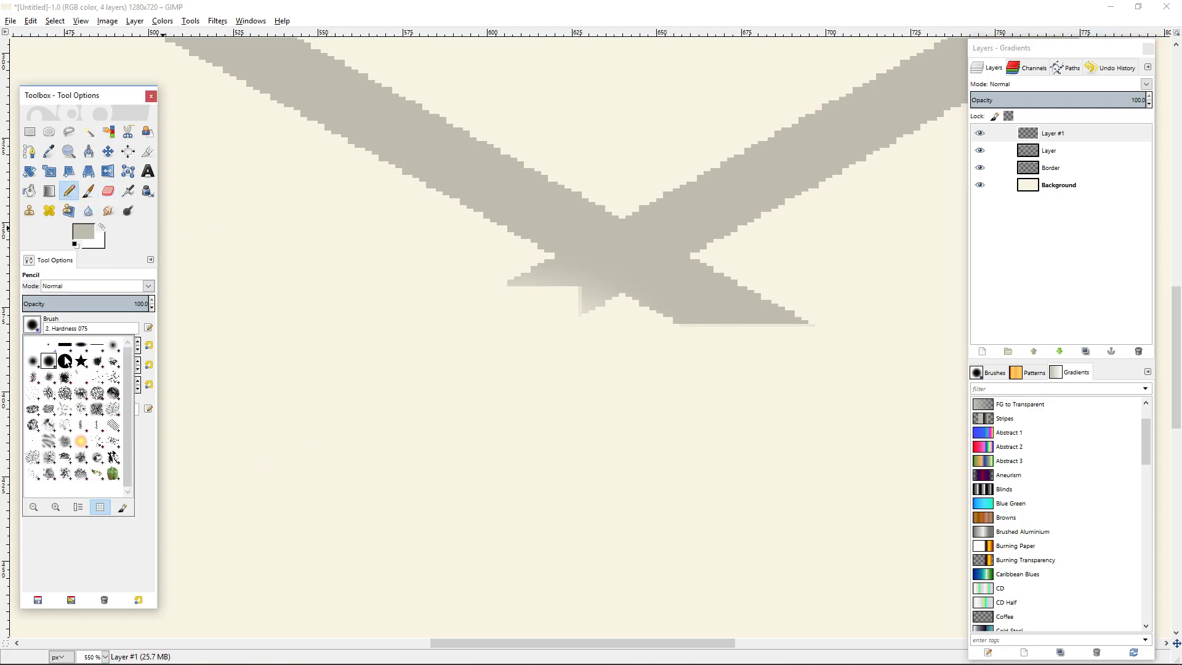
pyautogui.click(49, 344)
pyautogui.click(62, 343)
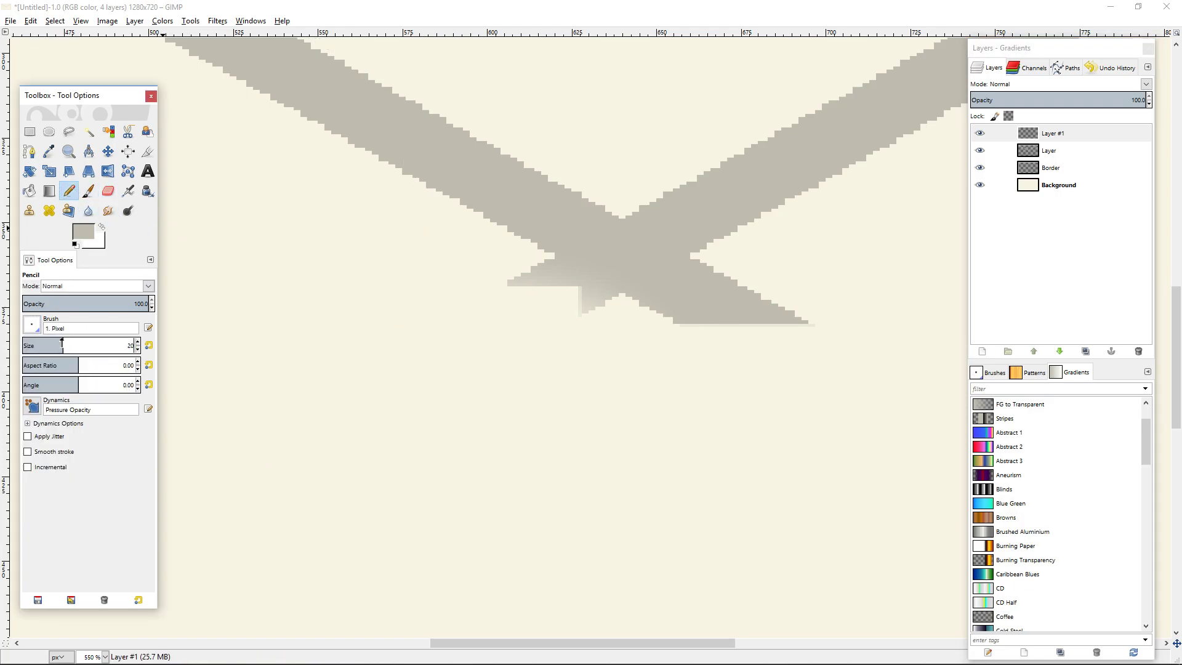
pyautogui.press('Return')
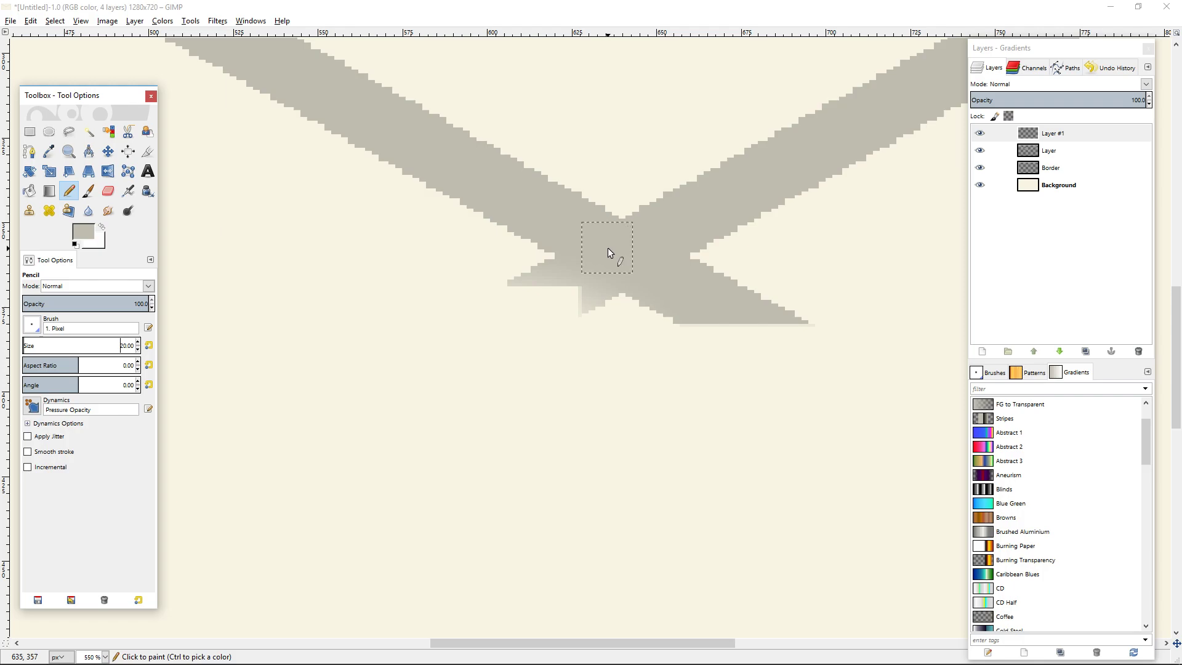
# Switch back to the Eraser and delete the newly added layer above the flap outline.
pyautogui.click(108, 191)
pyautogui.click(504, 275)
pyautogui.click(1138, 351)
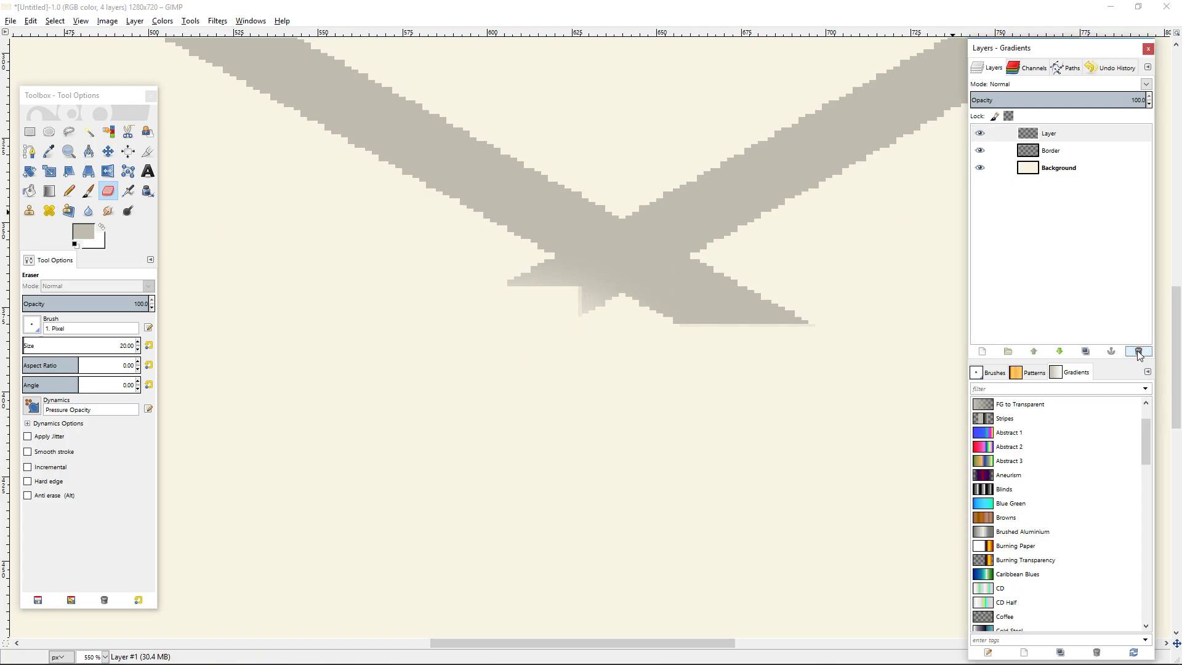
# Erase the remaining stubs on both sides below the crossing so the flap outline ends in a clean V tip.
pyautogui.moveTo(778, 329); pyautogui.dragTo(792, 327)
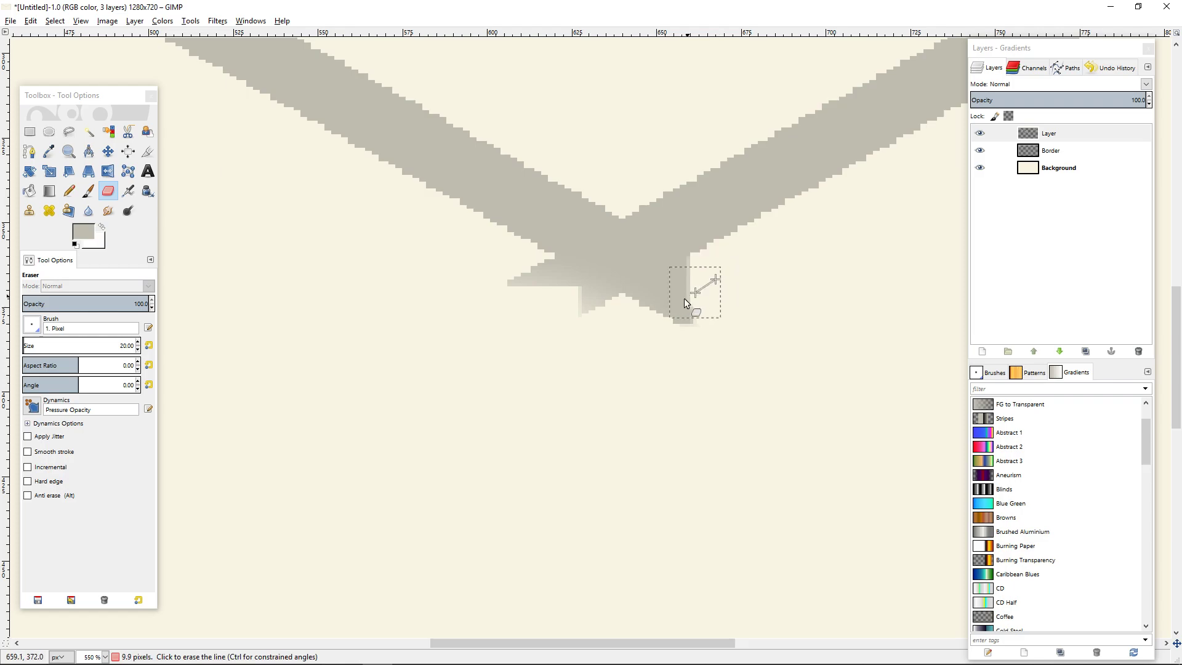
pyautogui.keyDown('shift'); pyautogui.click(562, 340); pyautogui.keyUp('shift')
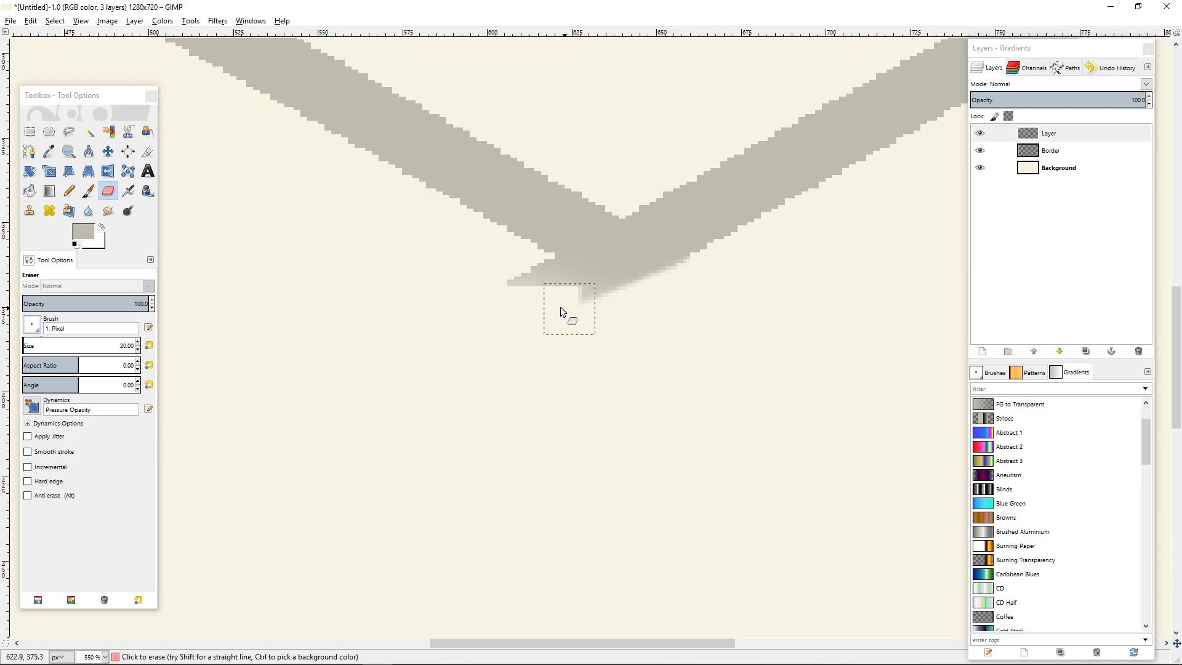
pyautogui.keyDown('shift'); pyautogui.click(621, 337); pyautogui.keyUp('shift')
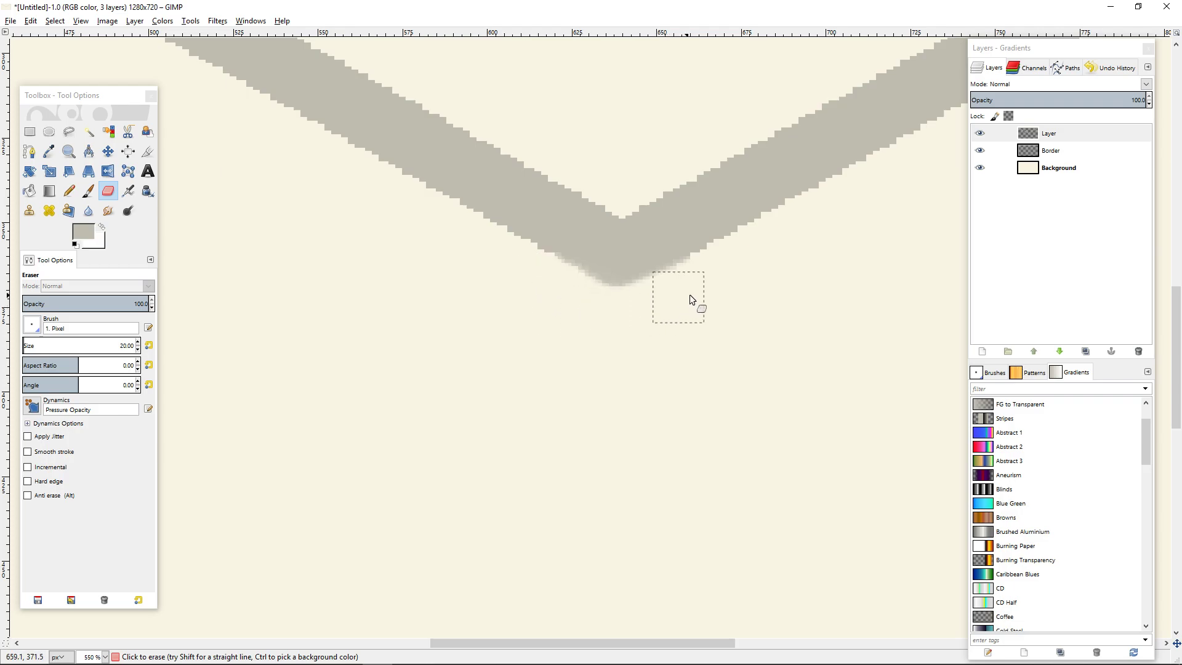
# Apply the plain Blur filter to the flap outline layer.
pyautogui.scroll(-5, 732, 348)
pyautogui.scroll(4, 748, 258)
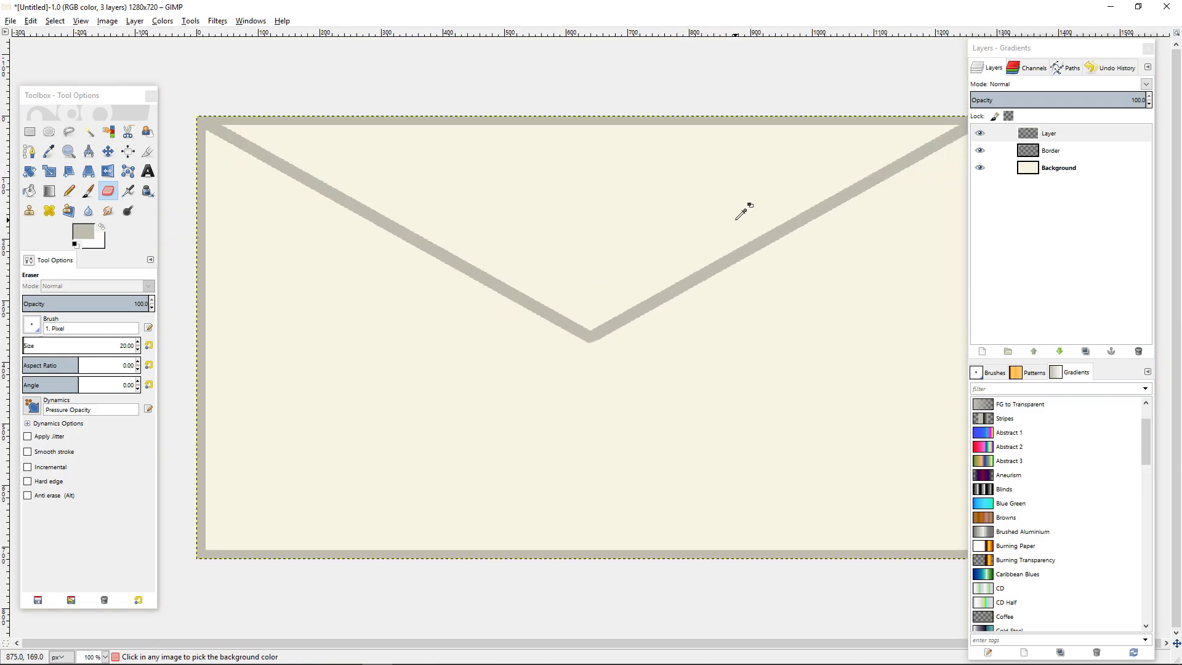
pyautogui.scroll(1, 604, 348)
pyautogui.scroll(-4, 823, 417)
pyautogui.scroll(3, 592, 339)
pyautogui.click(217, 21)
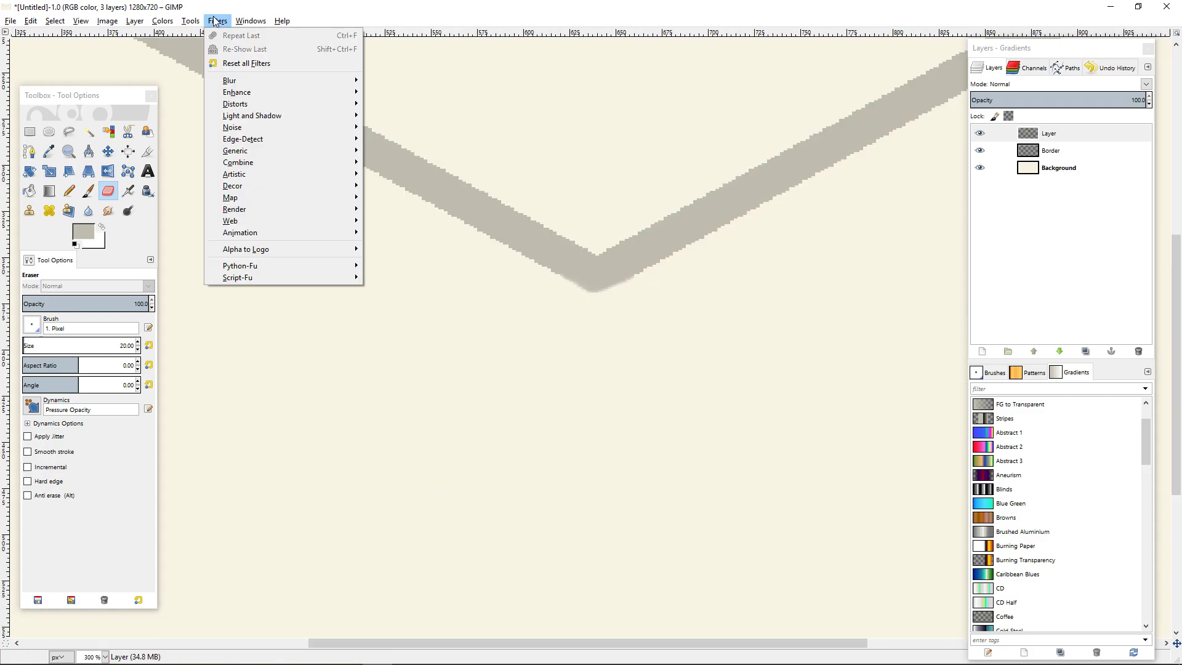
pyautogui.moveTo(217, 21)
pyautogui.moveTo(277, 81)
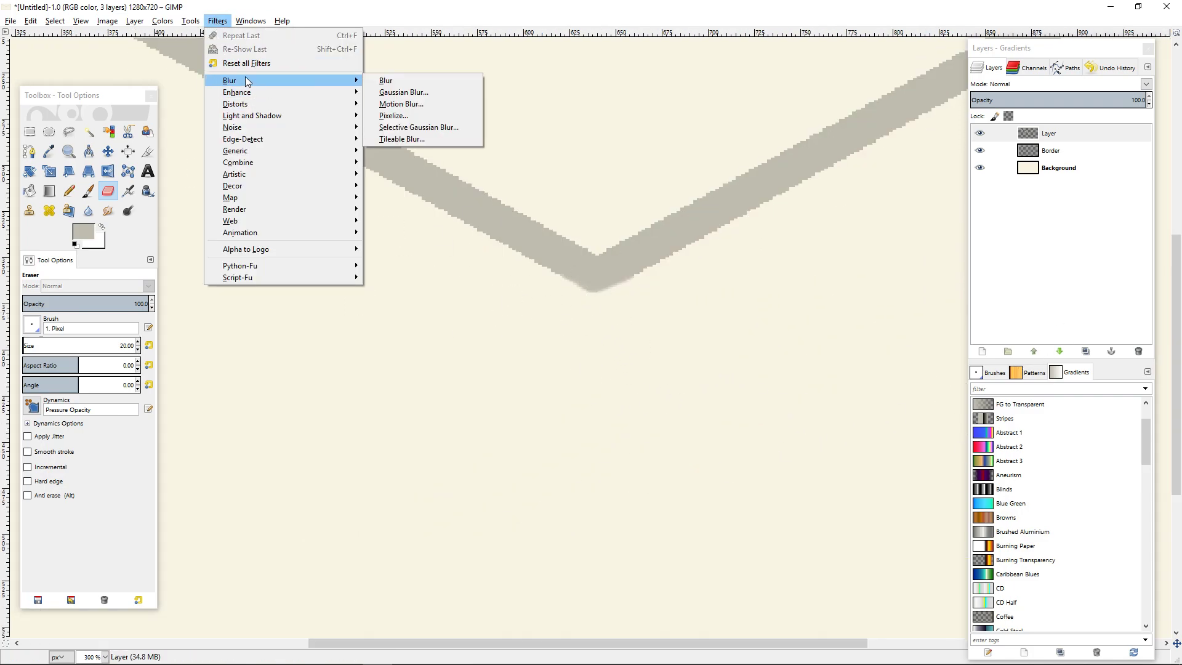
pyautogui.click(400, 81)
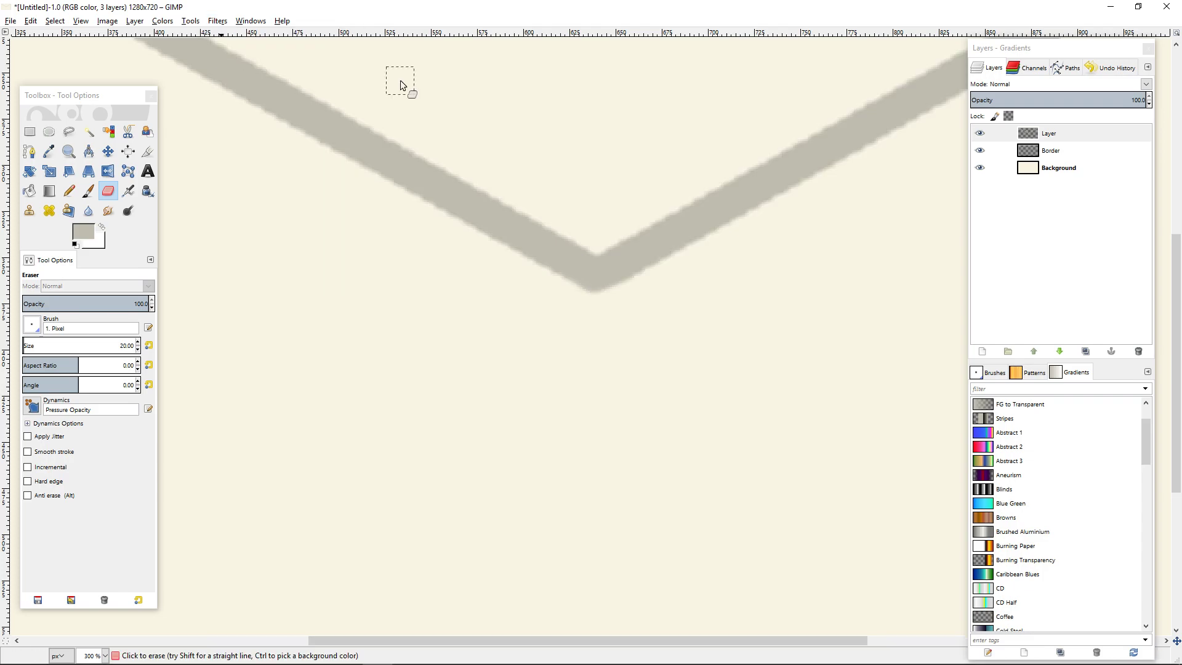
# Check the blurred flap edges up close and undo the Blur filter.
pyautogui.scroll(-5, 580, 224)
pyautogui.scroll(5, 551, 272)
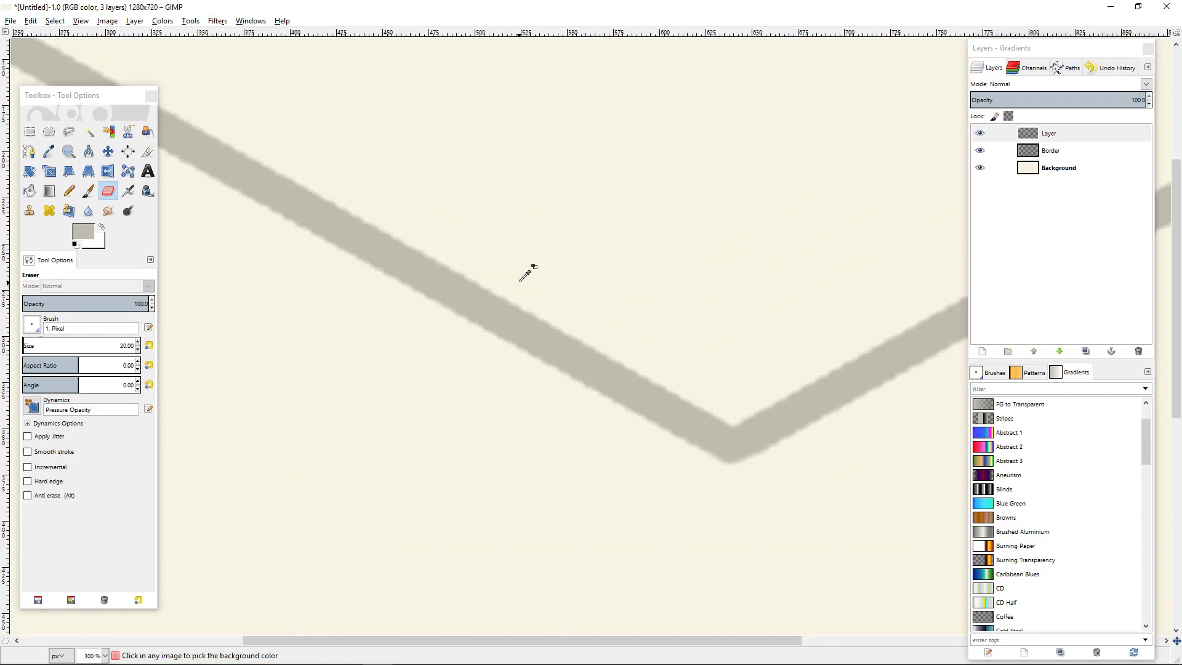
pyautogui.scroll(1, 496, 277)
pyautogui.hotkey('ctrl', 'z')
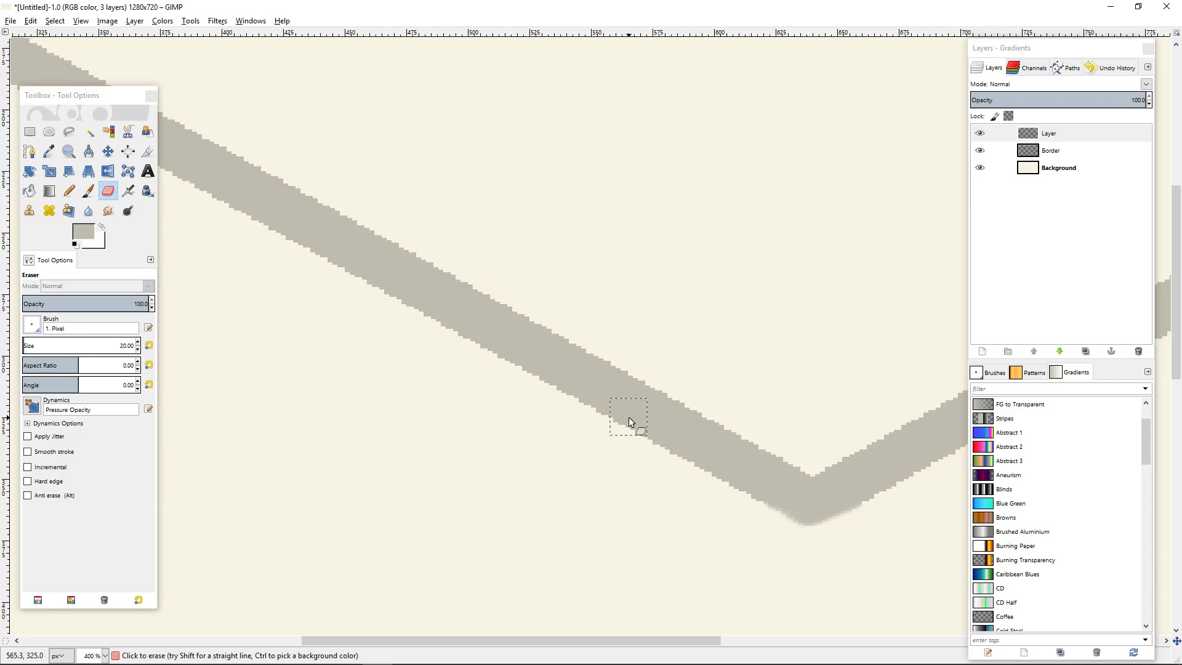
# Apply a Gaussian Blur to the flap outline layer with a 5.0 px horizontal and vertical radius and the RLE method.
pyautogui.click(218, 21)
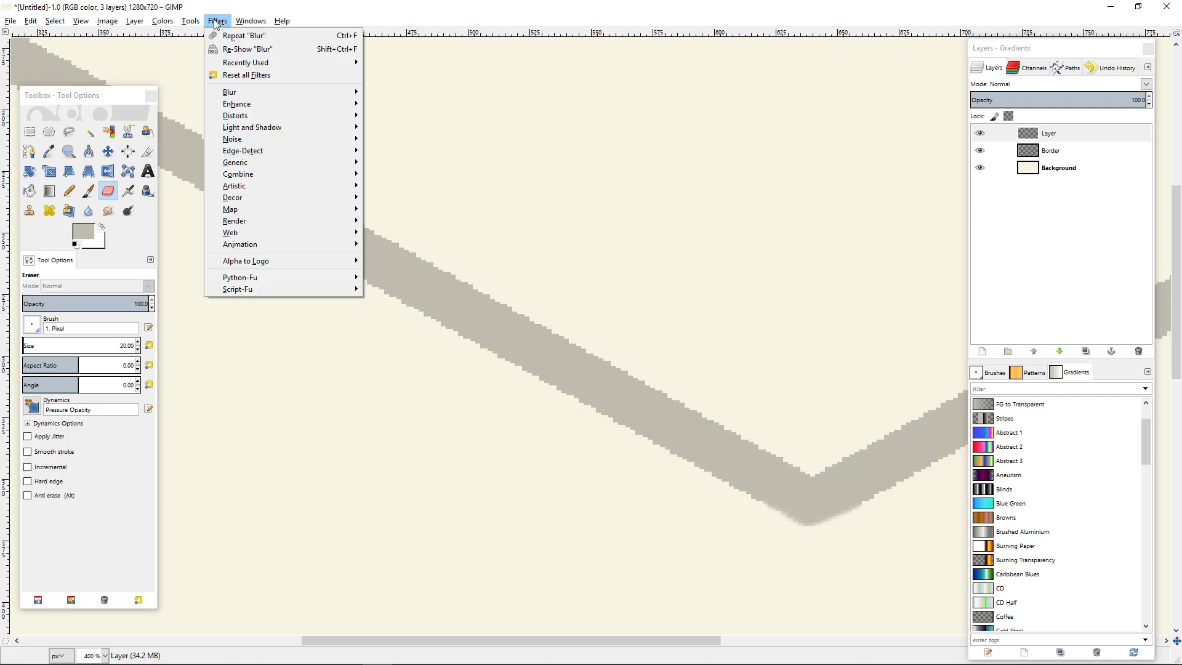
pyautogui.moveTo(268, 91)
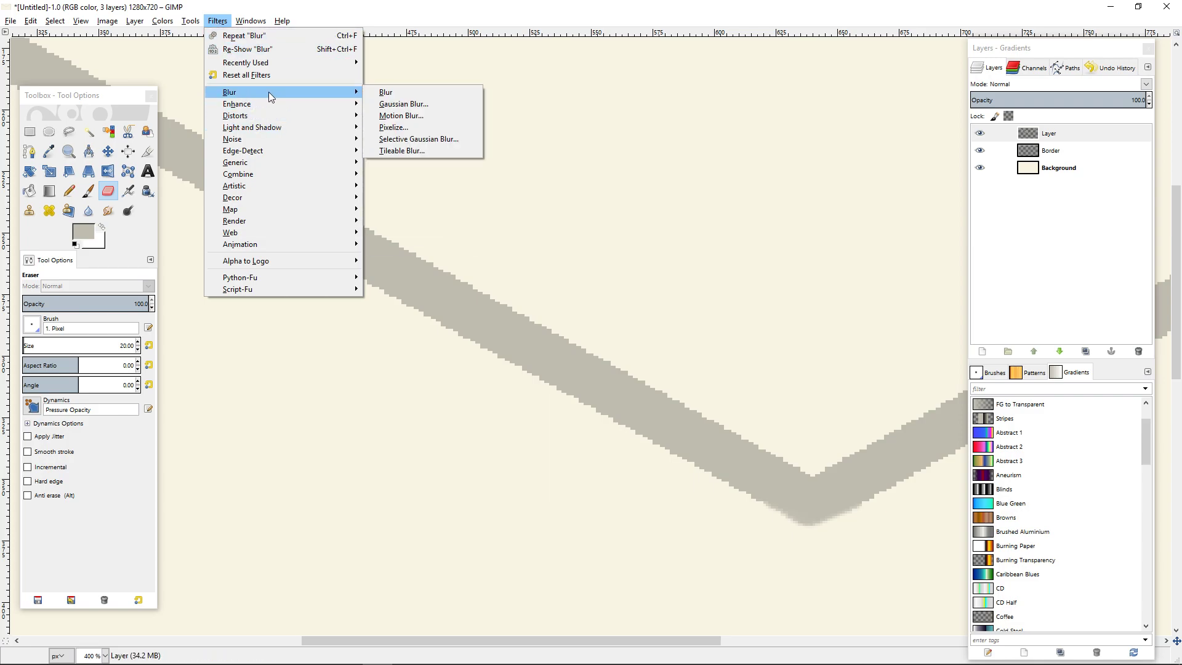
pyautogui.click(425, 106)
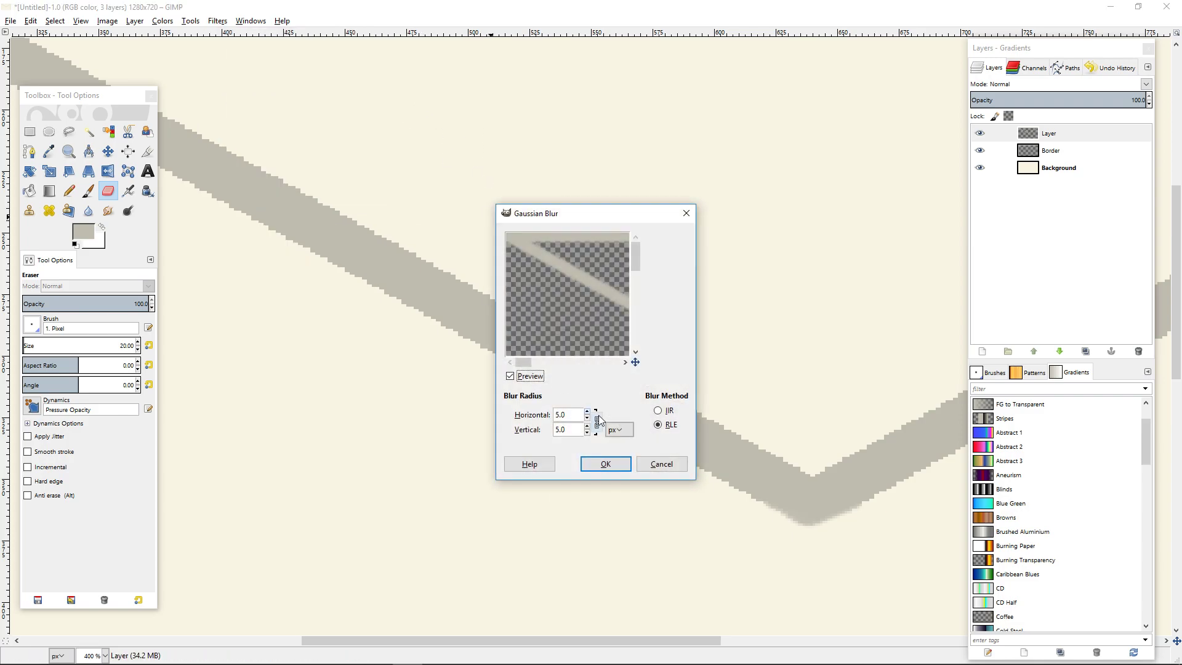
pyautogui.click(601, 470)
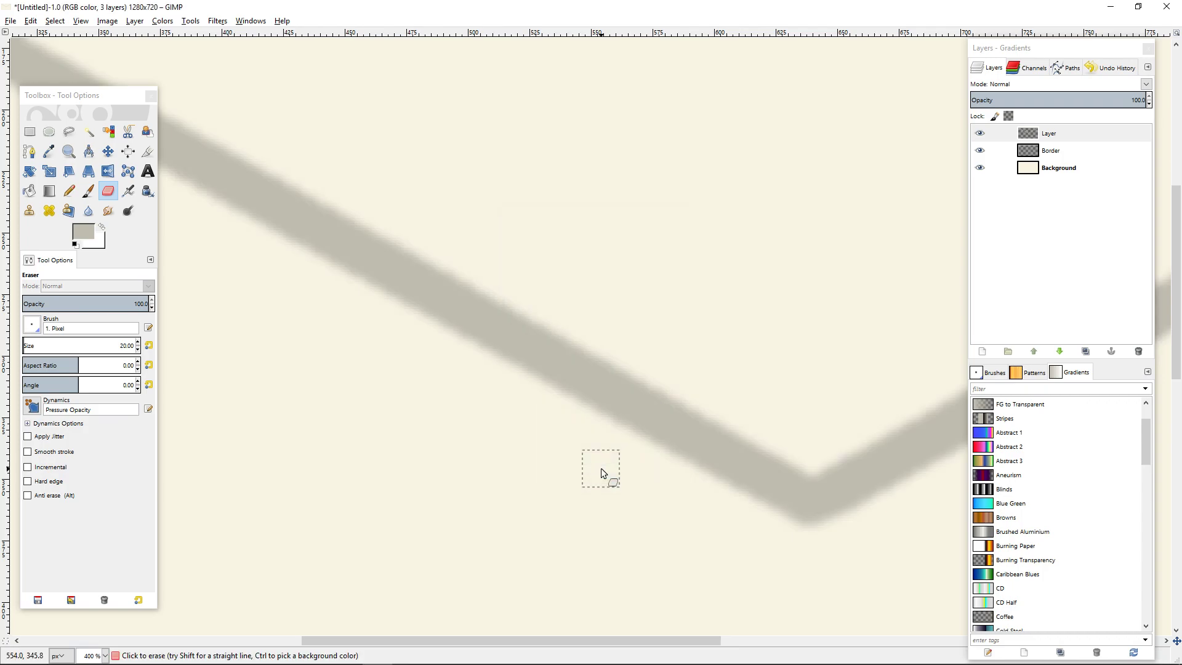
# Repeat the Gaussian Blur on the Border layer.
pyautogui.keyDown('ctrl'); pyautogui.scroll(-5, 600, 472); pyautogui.keyUp('ctrl')
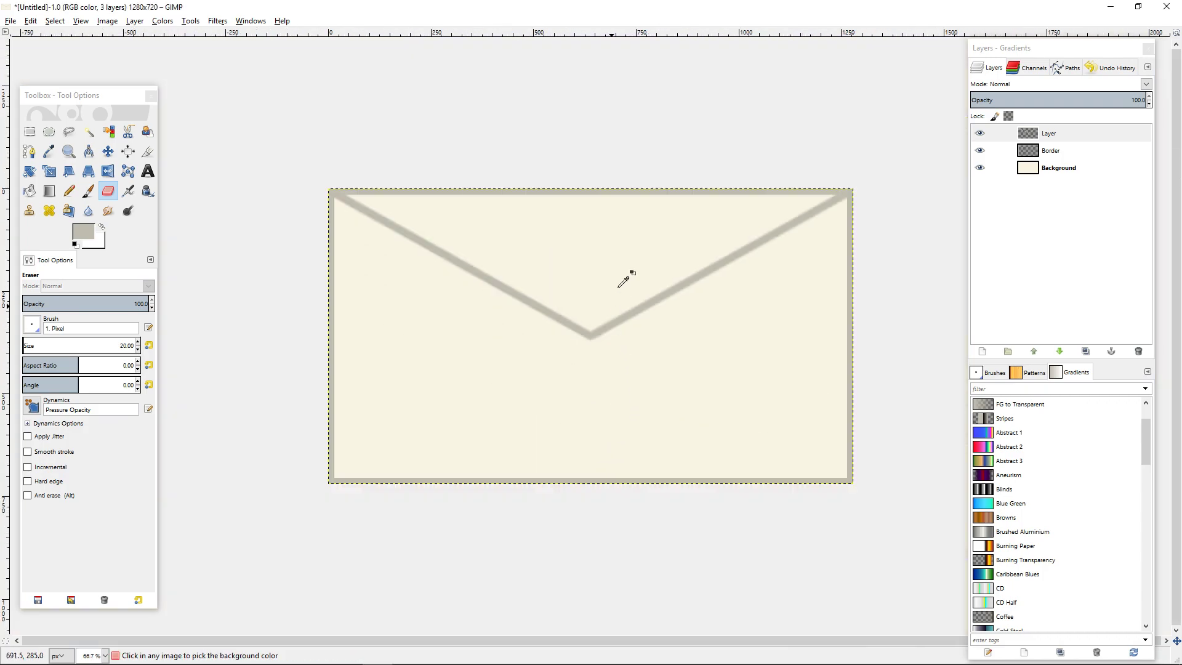
pyautogui.scroll(6, 772, 222)
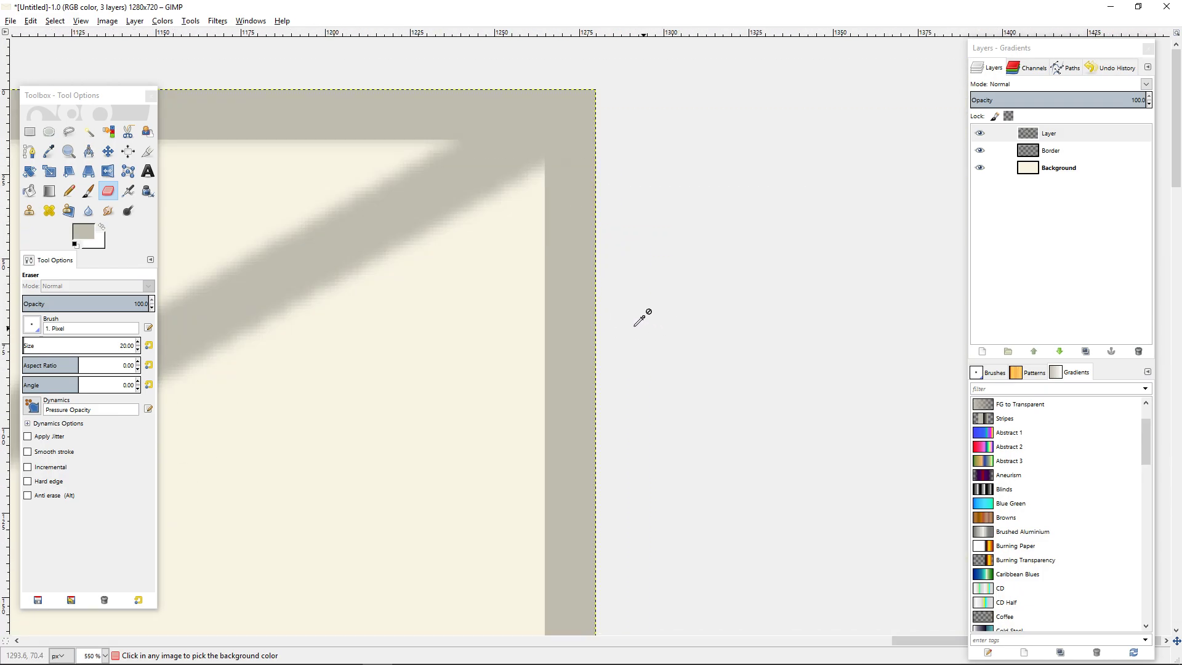
pyautogui.click(1050, 150)
pyautogui.hscroll(-5, 261, 202)
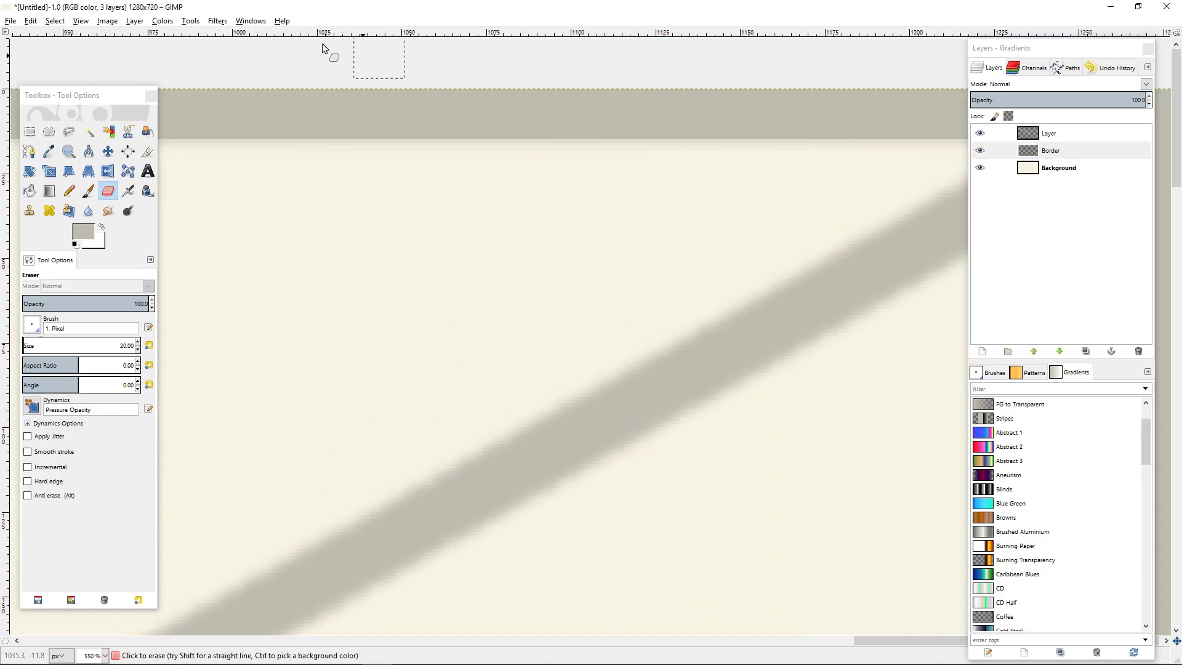
pyautogui.click(217, 21)
pyautogui.click(225, 37)
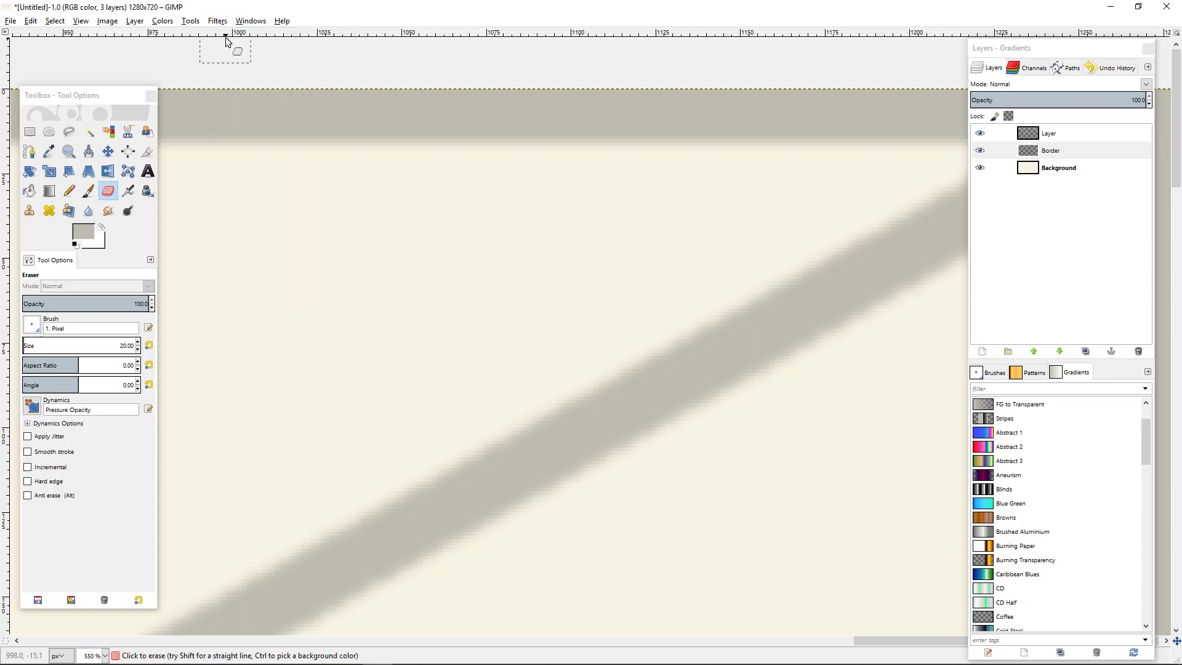
# Examine the blurred border and flap lines across the envelope, hiding the Border layer and showing it again.
pyautogui.scroll(-4, 699, 394)
pyautogui.scroll(3, 620, 455)
pyautogui.scroll(-1, 741, 219)
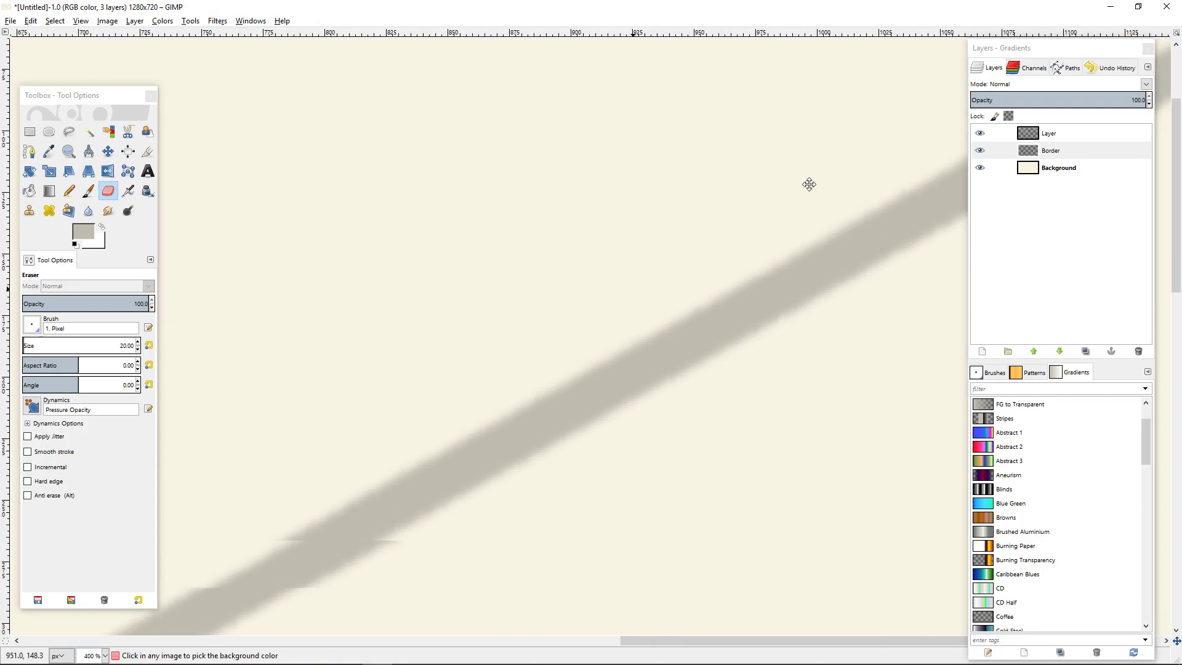
pyautogui.scroll(-4, 504, 316)
pyautogui.scroll(3, 544, 301)
pyautogui.scroll(-4, 539, 304)
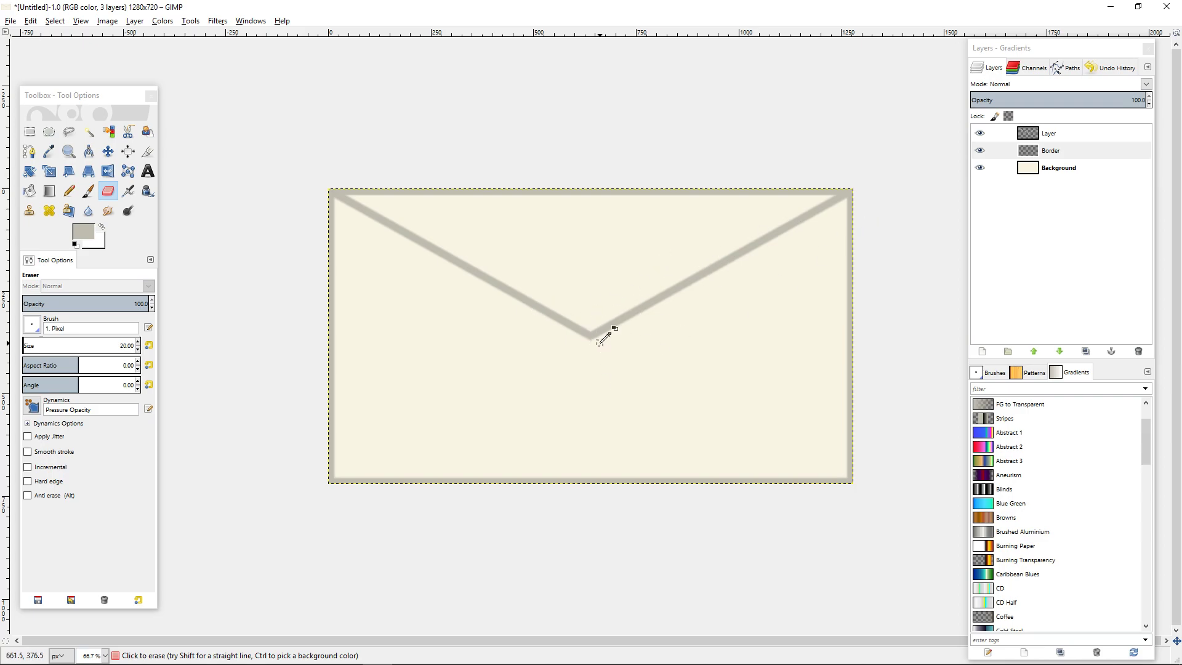
pyautogui.scroll(5, 608, 331)
pyautogui.scroll(-6, 479, 340)
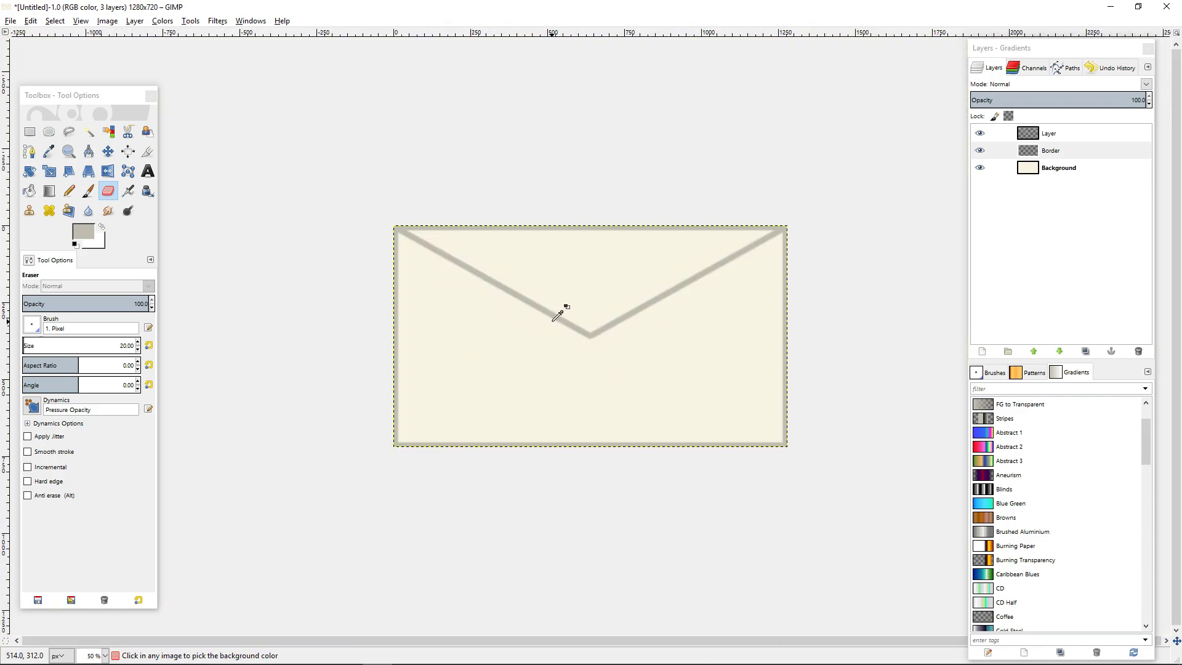
pyautogui.click(1013, 148)
pyautogui.click(979, 151)
pyautogui.click(978, 152)
# Pick the cream colour from the Background layer as the foreground colour with the Color Picker.
pyautogui.click(1038, 136)
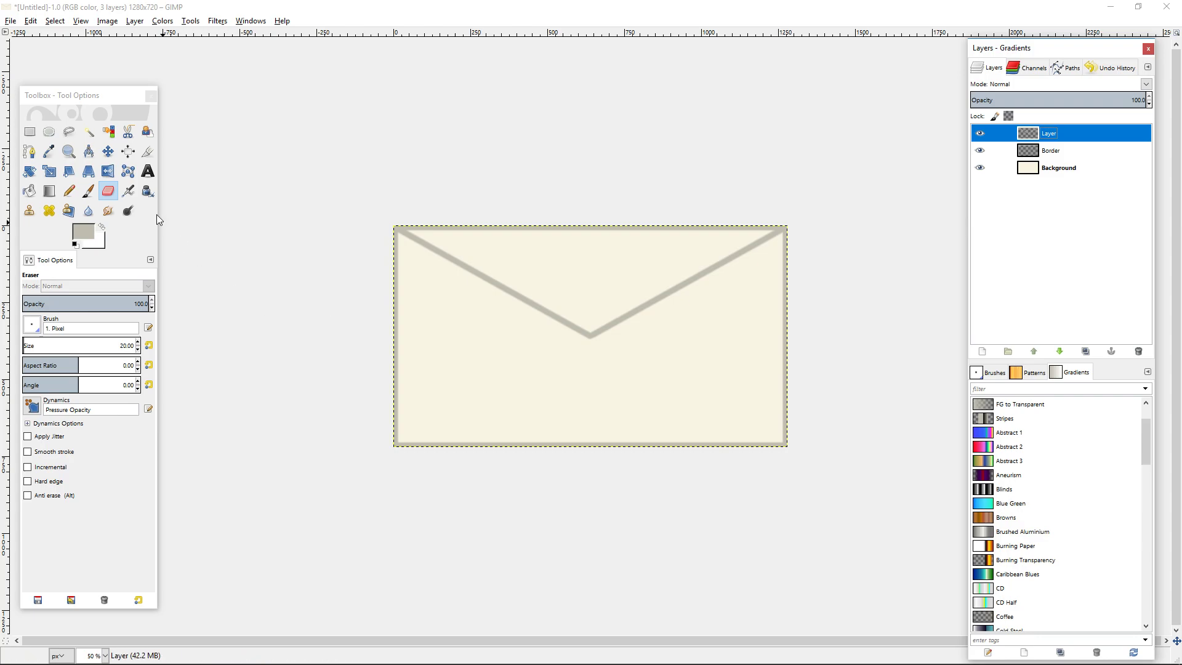
pyautogui.click(49, 151)
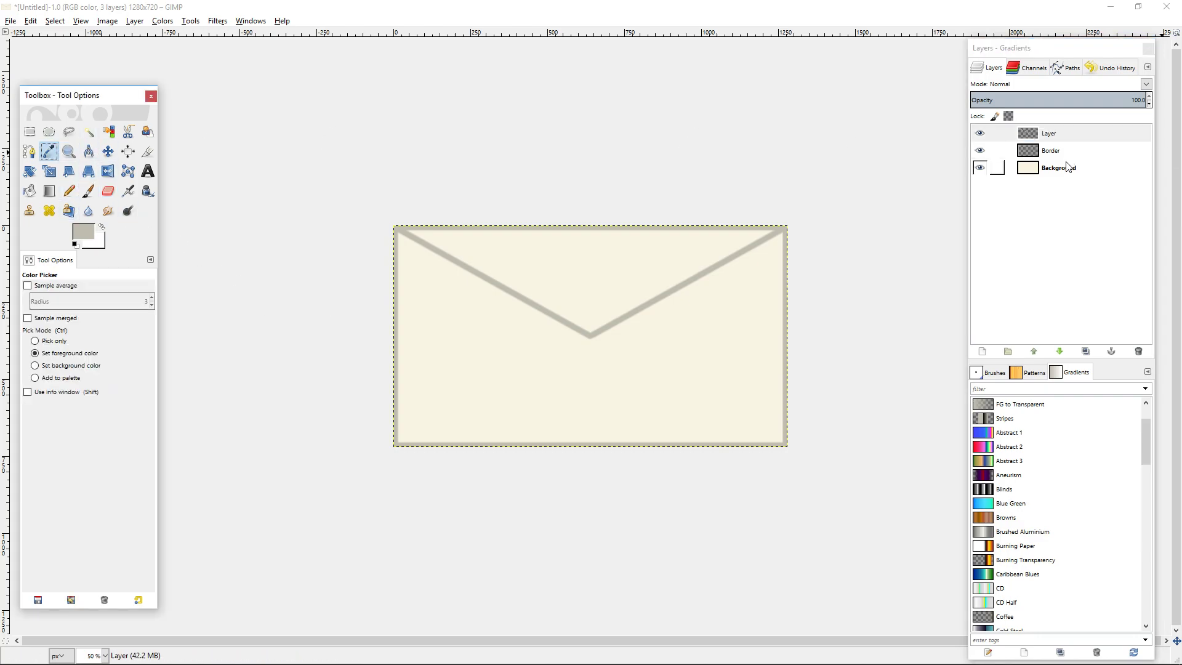
pyautogui.click(1000, 168)
pyautogui.click(732, 348)
# Bucket-fill the area above the V on the flap outline layer with the cream foreground colour.
pyautogui.click(1002, 134)
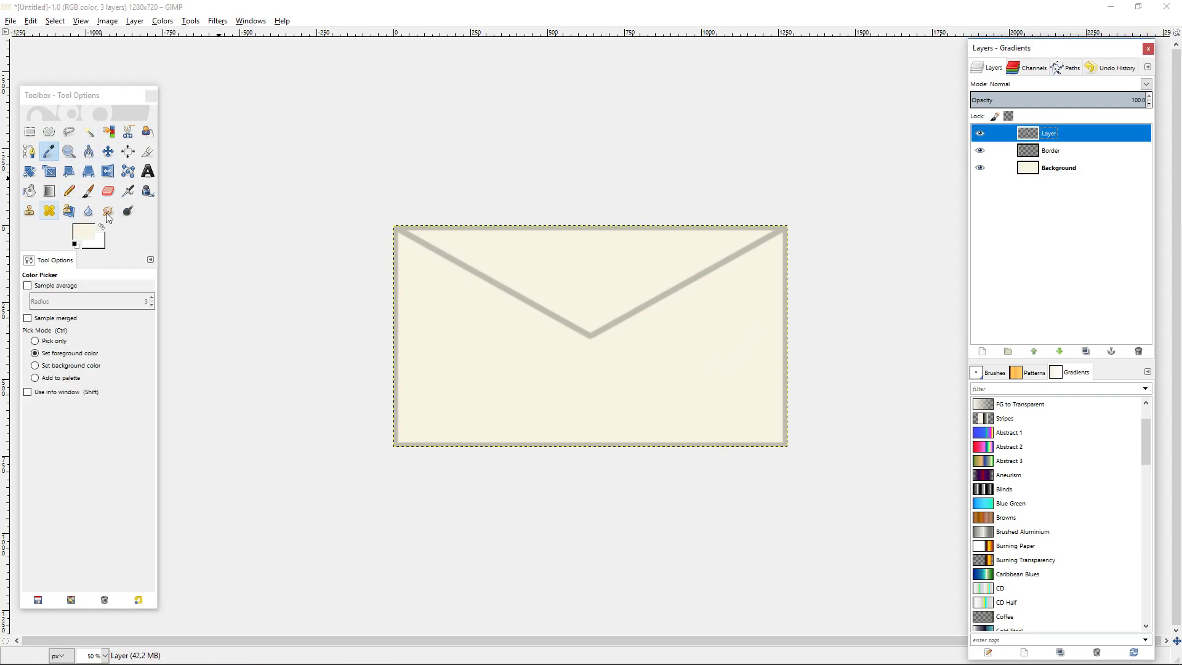
pyautogui.click(31, 191)
pyautogui.click(590, 258)
# Hide the Background layer to check the cream fill along the flap's edges.
pyautogui.scroll(4, 615, 266)
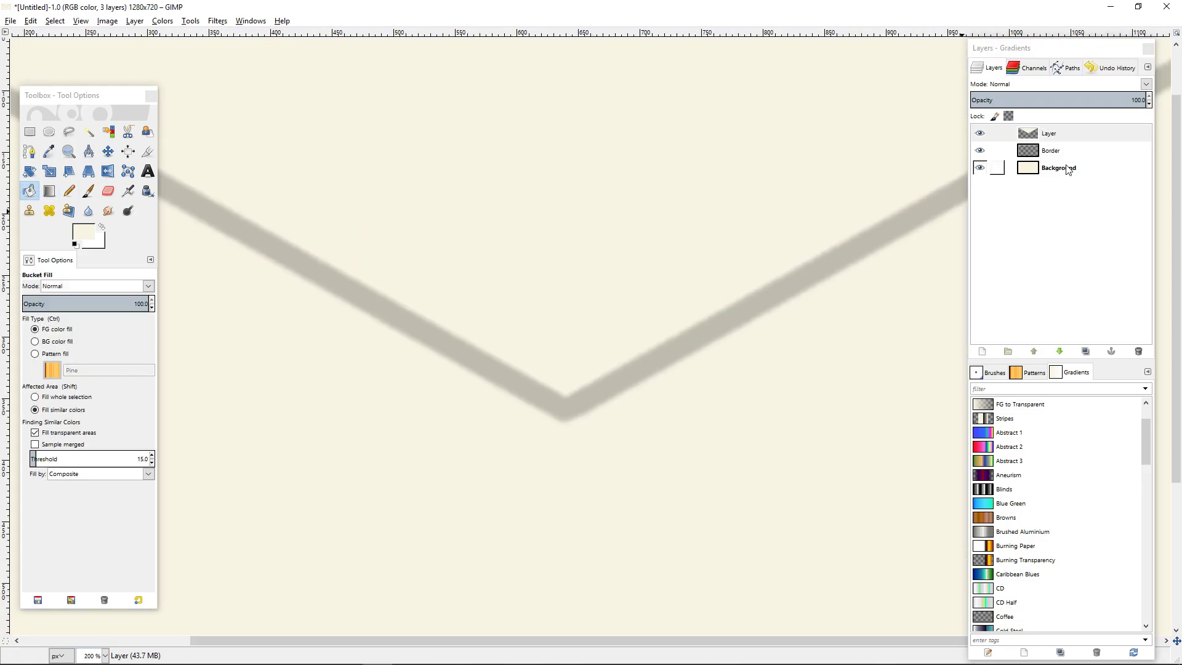
pyautogui.click(979, 133)
pyautogui.click(984, 168)
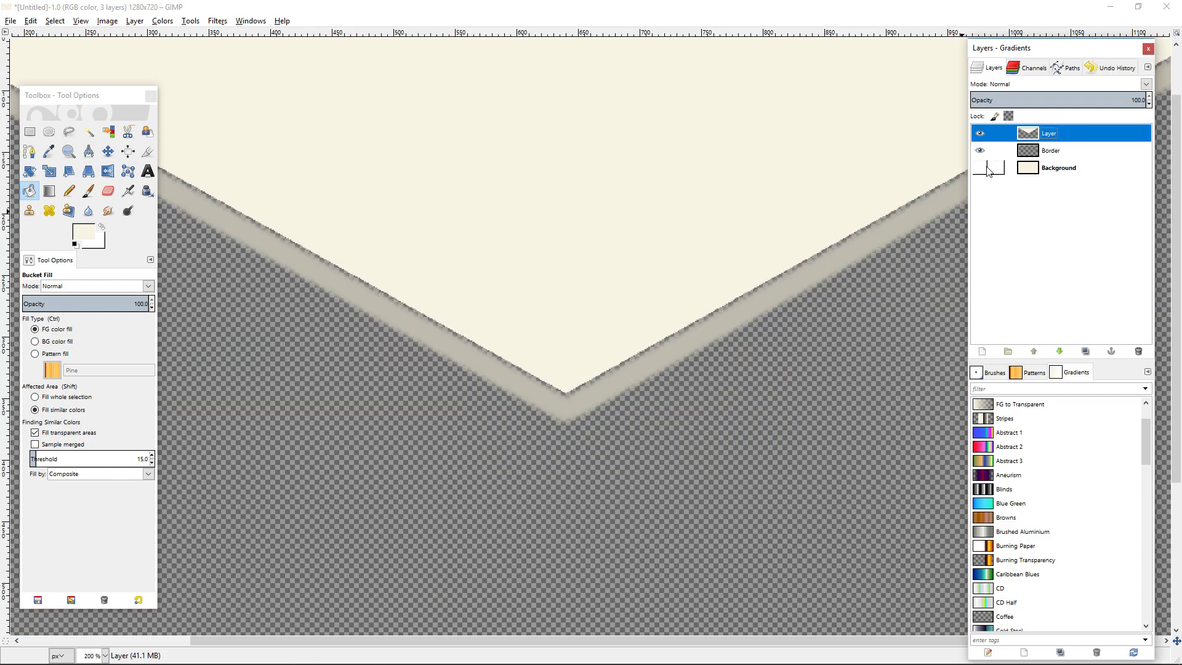
# Undo the cream bucket fill on the flap outline layer and add a new transparent layer above it.
pyautogui.hotkey('ctrl', 'z')
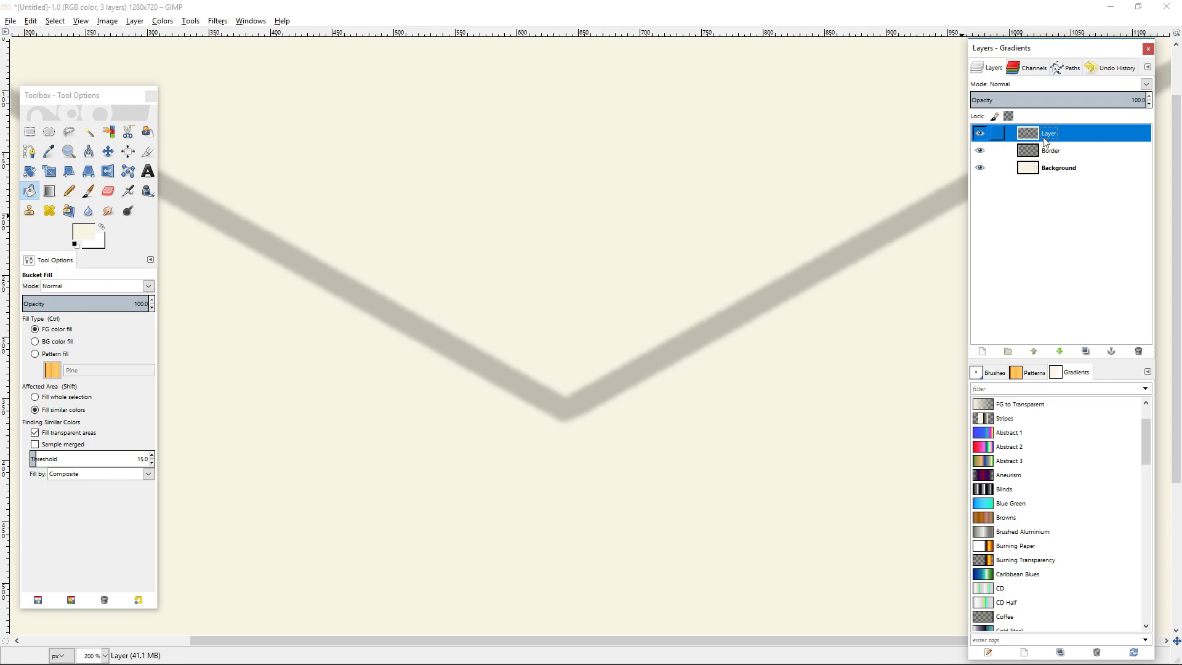
pyautogui.click(981, 351)
pyautogui.click(985, 447)
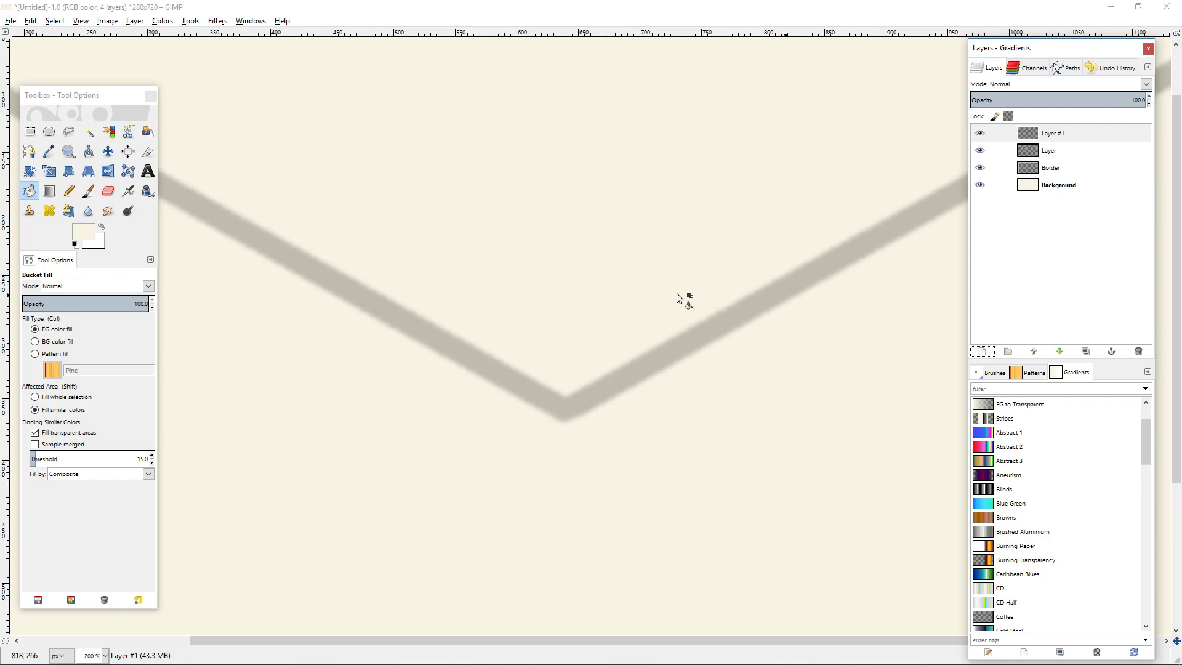
# Hide the Background layer and lower the new layer beneath the flap outline layer.
pyautogui.press('1')
pyautogui.click(980, 185)
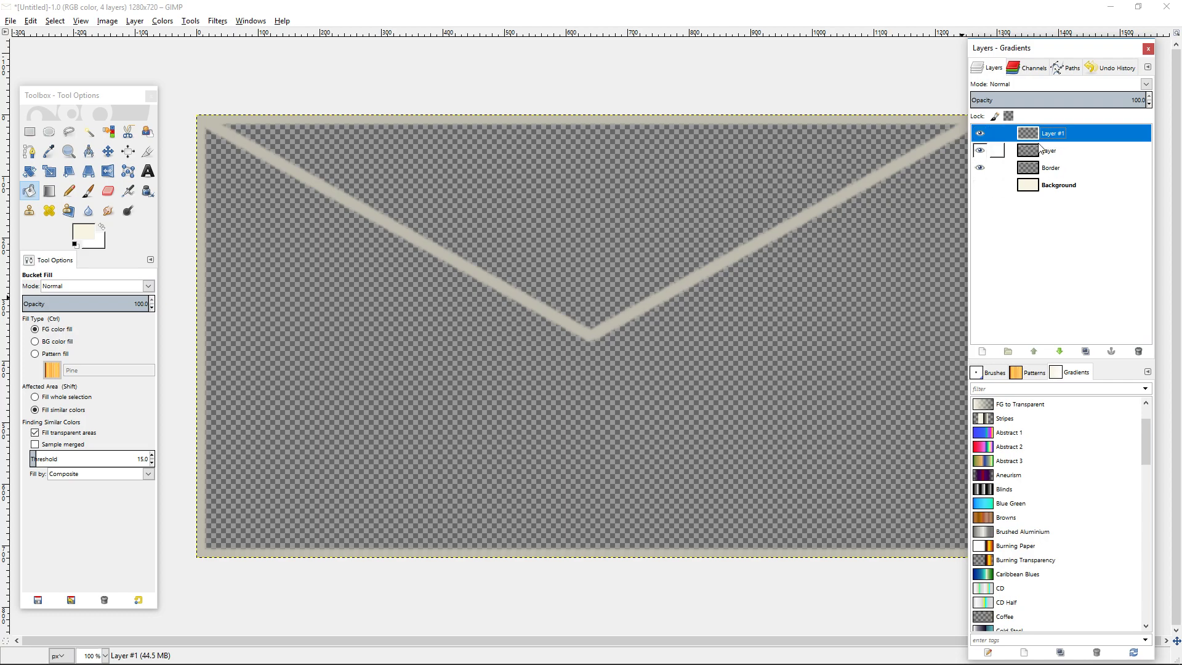
pyautogui.click(1060, 352)
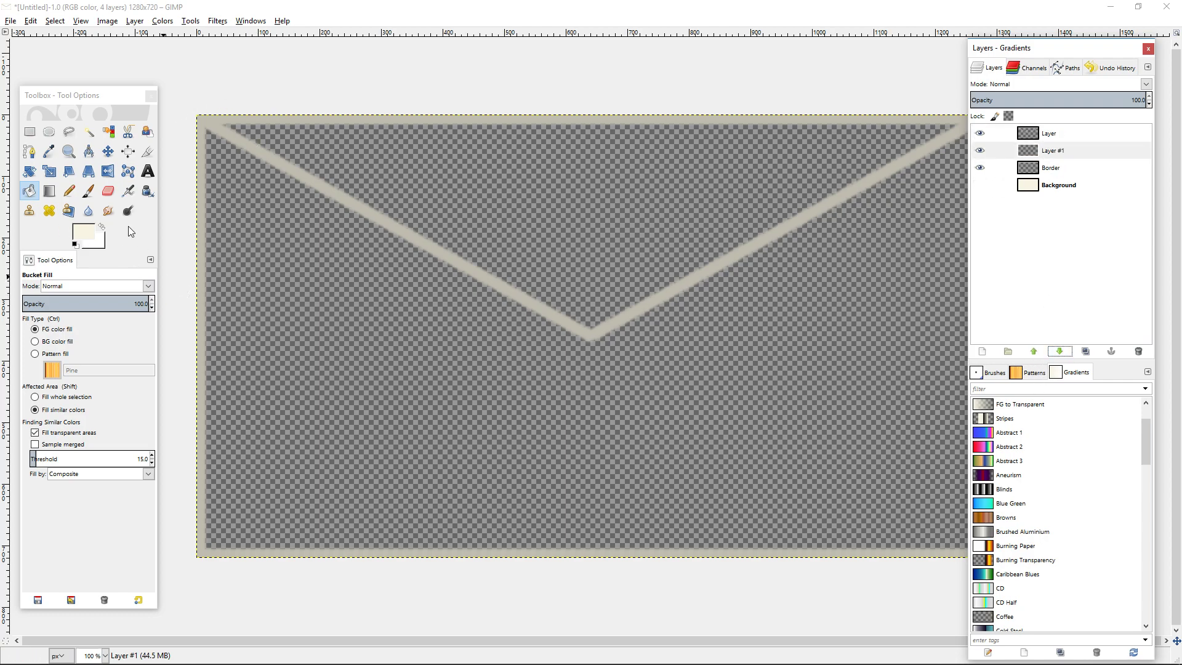
# Paint a cream band along the flap's upper edge on the new layer, using the Pencil with the 1. Pixel brush at size 82.89.
pyautogui.click(72, 192)
pyautogui.moveTo(327, 179); pyautogui.dragTo(605, 302)
pyautogui.scroll(4, 528, 247)
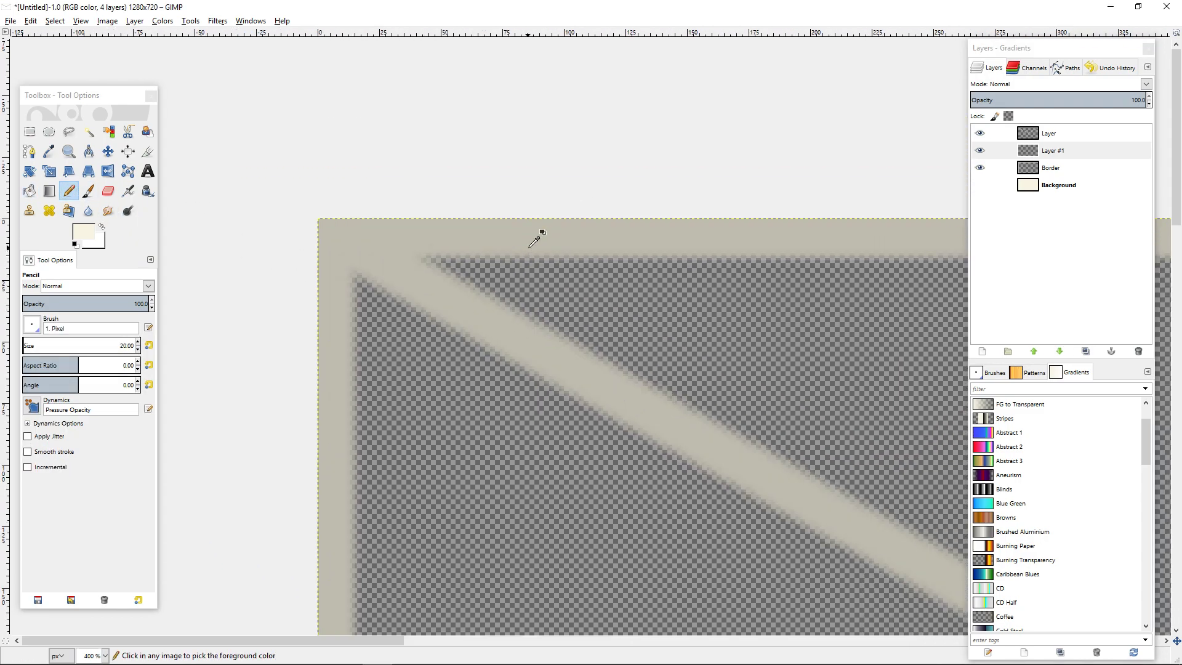
pyautogui.scroll(2, 534, 241)
pyautogui.click(32, 325)
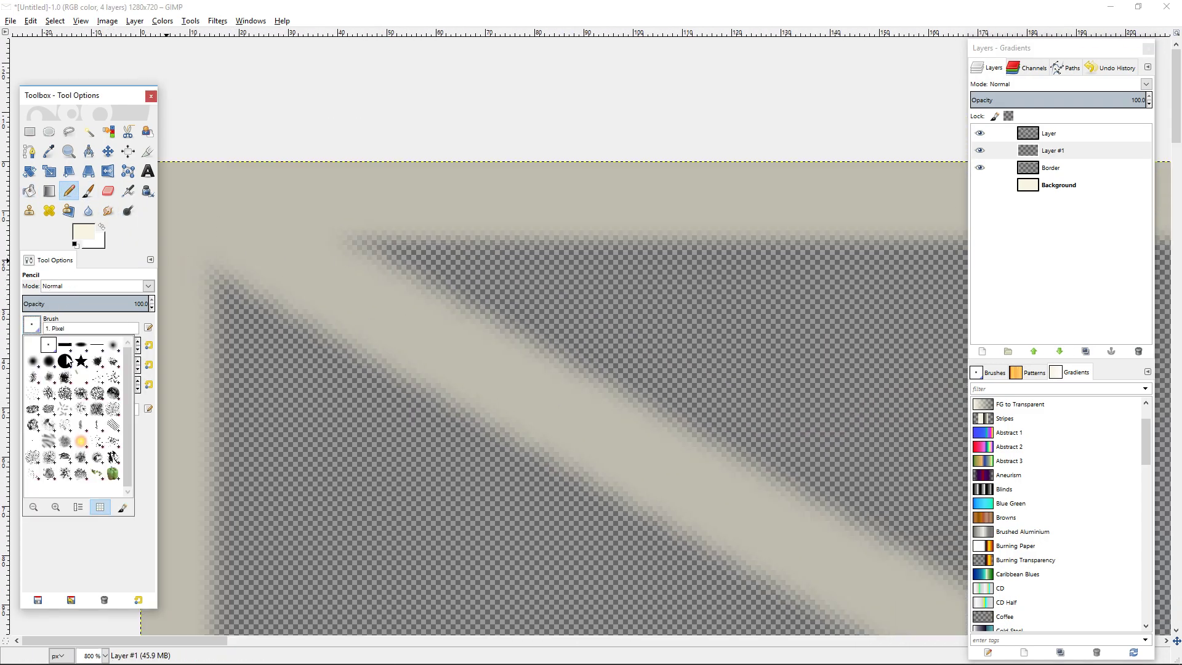
pyautogui.click(168, 519)
pyautogui.moveTo(31, 347)
pyautogui.mouseDown()
pyautogui.moveTo(63, 348)
pyautogui.moveTo(32, 348)
pyautogui.mouseUp()
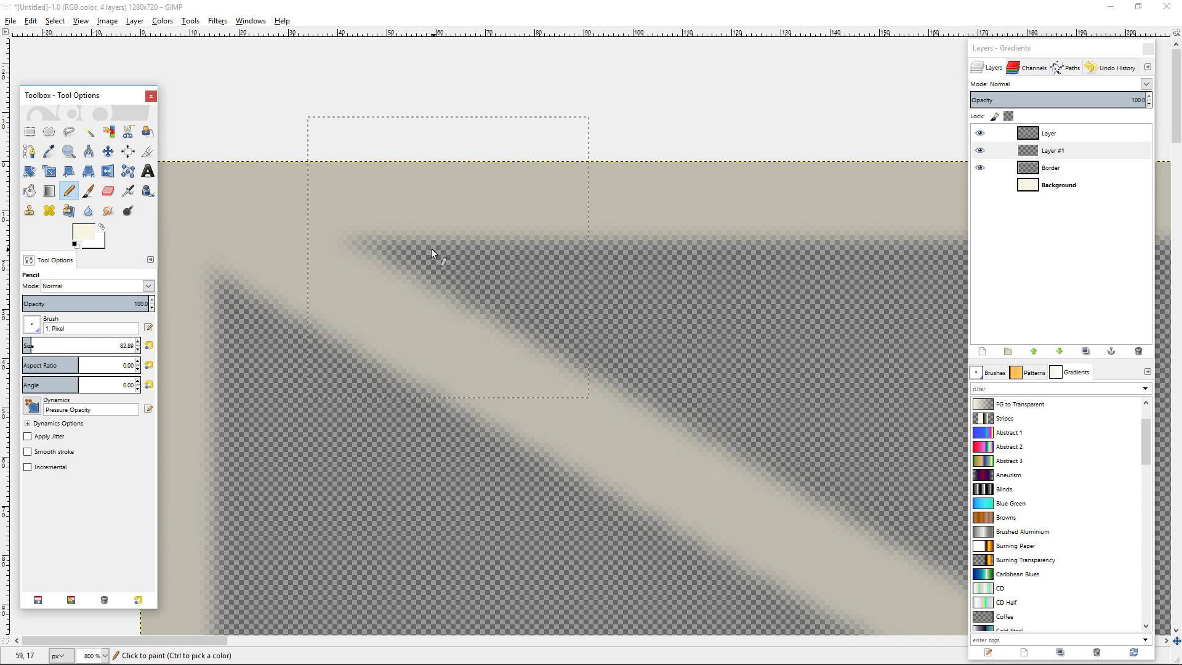
pyautogui.moveTo(451, 153)
pyautogui.mouseDown()
pyautogui.moveTo(645, 213)
pyautogui.moveTo(536, 174)
pyautogui.moveTo(587, 208)
pyautogui.moveTo(649, 221)
pyautogui.moveTo(623, 216)
pyautogui.moveTo(688, 273)
pyautogui.moveTo(899, 364)
pyautogui.mouseUp()
pyautogui.moveTo(746, 305); pyautogui.dragTo(468, 267)
pyautogui.scroll(-8, 662, 238)
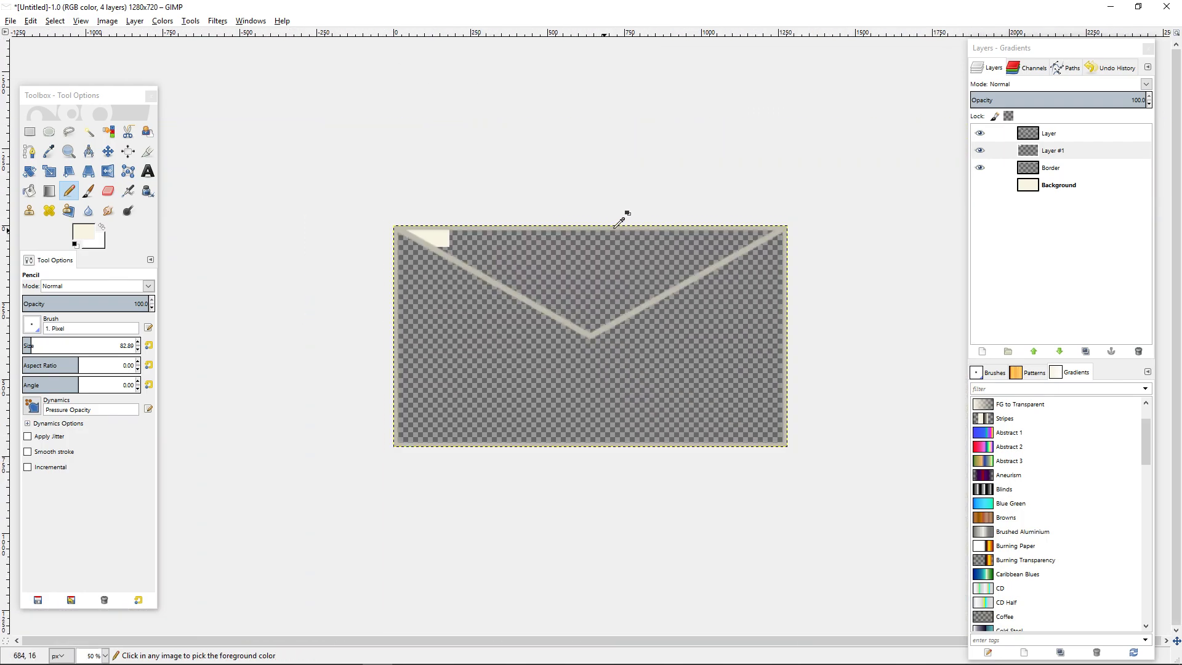
pyautogui.moveTo(517, 222); pyautogui.dragTo(505, 226)
pyautogui.moveTo(438, 240); pyautogui.dragTo(721, 242)
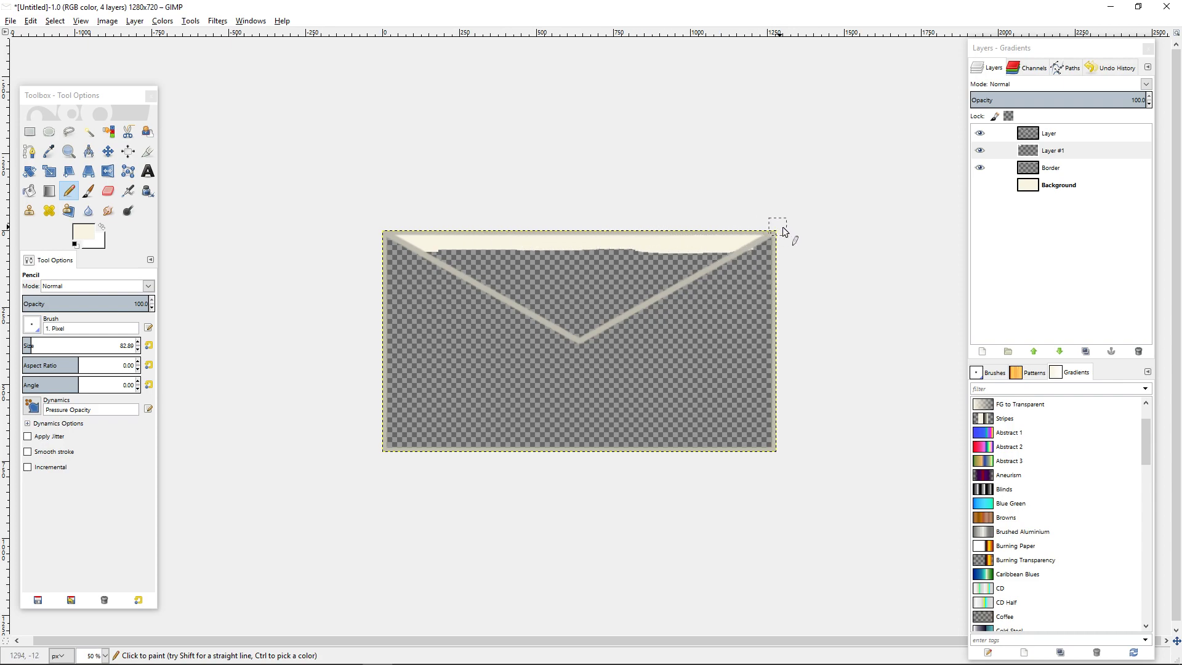
pyautogui.scroll(4, 773, 222)
pyautogui.moveTo(1028, 168); pyautogui.dragTo(769, 310)
pyautogui.moveTo(828, 219); pyautogui.dragTo(737, 277)
pyautogui.moveTo(803, 261); pyautogui.dragTo(650, 334)
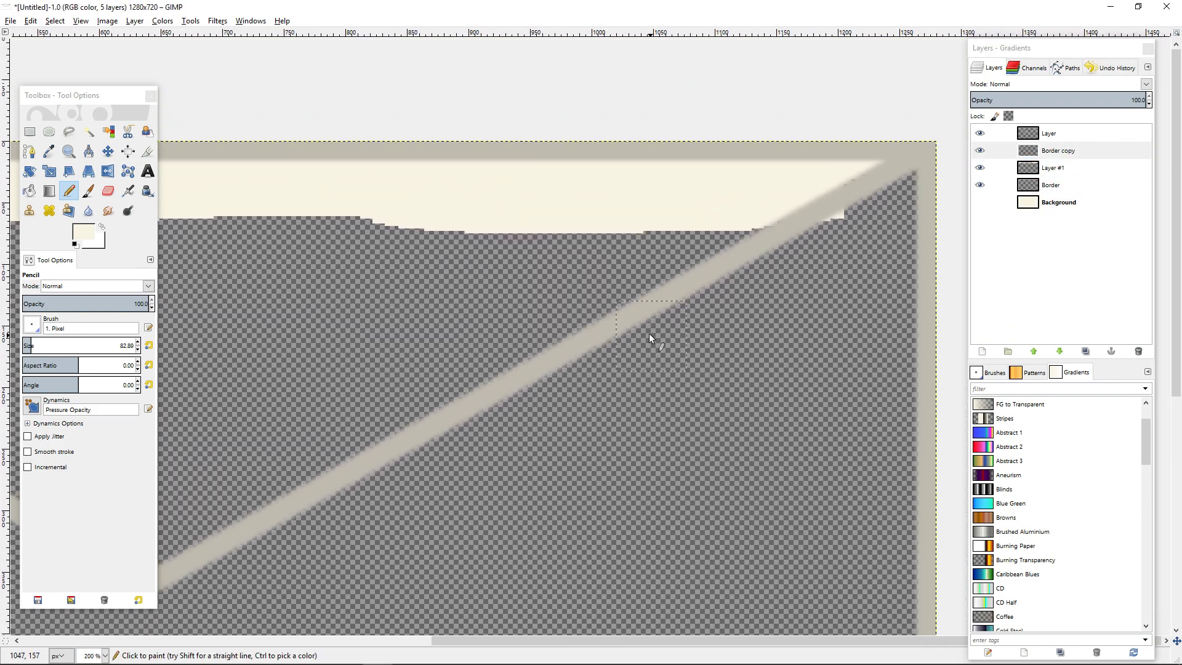
pyautogui.hotkey('ctrl', 'z')
# Add cream inside the flap's upper-right corner and erase the paint spilling past the outline there with the Eraser.
pyautogui.scroll(3, 751, 267)
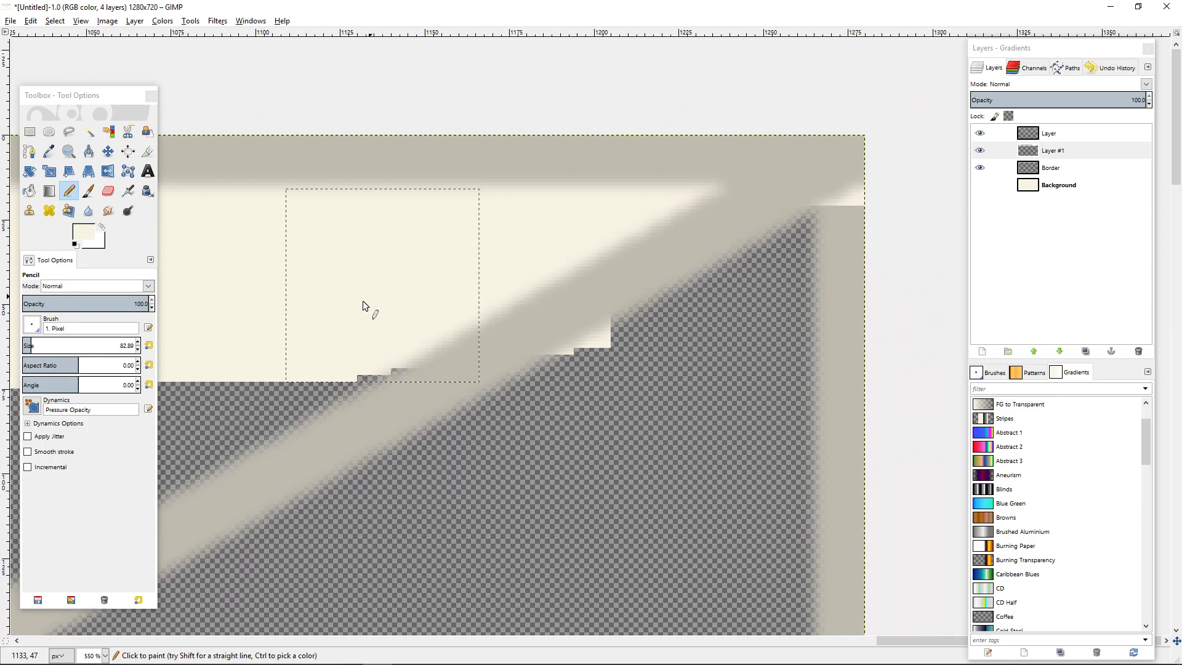
pyautogui.click(339, 316)
pyautogui.click(109, 191)
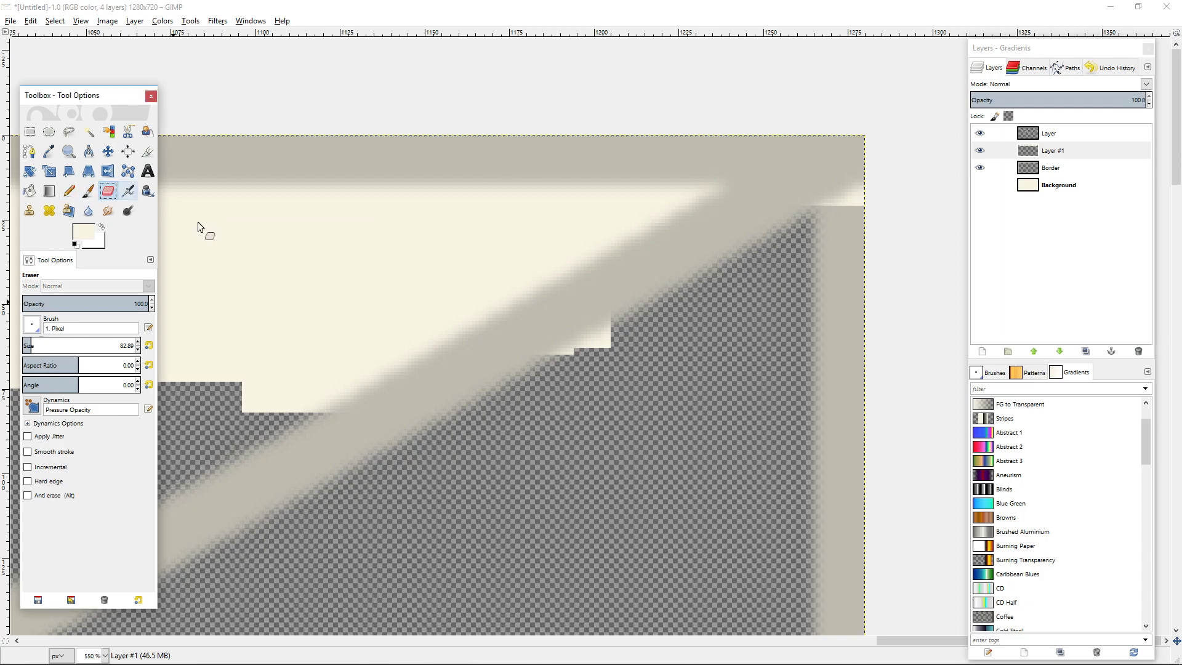
pyautogui.click(607, 431)
pyautogui.click(872, 276)
pyautogui.moveTo(333, 373); pyautogui.dragTo(854, 60)
# Paint the middle of the flap cream with the Pencil, following the left outline down to the V's tip.
pyautogui.click(70, 193)
pyautogui.scroll(-1, 342, 220)
pyautogui.scroll(-3, 342, 220)
pyautogui.moveTo(343, 220)
pyautogui.mouseDown()
pyautogui.moveTo(913, 200)
pyautogui.moveTo(960, 213)
pyautogui.mouseUp()
pyautogui.moveTo(660, 101)
pyautogui.mouseDown()
pyautogui.moveTo(707, 82)
pyautogui.moveTo(554, 118)
pyautogui.moveTo(428, 232)
pyautogui.moveTo(483, 221)
pyautogui.moveTo(343, 193)
pyautogui.moveTo(285, 129)
pyautogui.moveTo(374, 110)
pyautogui.moveTo(321, 221)
pyautogui.moveTo(331, 283)
pyautogui.moveTo(451, 344)
pyautogui.mouseUp()
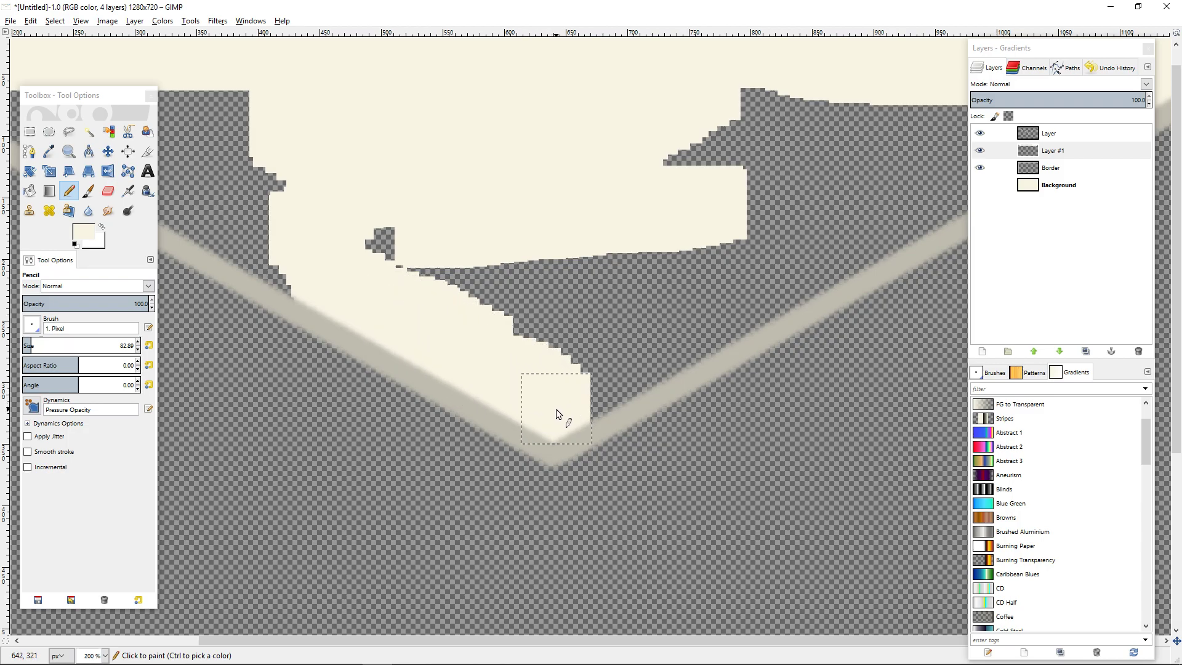
pyautogui.moveTo(556, 408)
pyautogui.mouseDown()
pyautogui.moveTo(612, 356)
pyautogui.moveTo(590, 369)
pyautogui.moveTo(683, 330)
pyautogui.mouseUp()
# Fill the remaining gaps in the right half of the flap with cream up to the right outline.
pyautogui.moveTo(745, 297)
pyautogui.mouseDown()
pyautogui.moveTo(759, 263)
pyautogui.moveTo(477, 310)
pyautogui.moveTo(502, 293)
pyautogui.moveTo(594, 158)
pyautogui.moveTo(766, 164)
pyautogui.moveTo(801, 154)
pyautogui.mouseUp()
pyautogui.moveTo(809, 148); pyautogui.dragTo(470, 251)
pyautogui.moveTo(502, 219)
pyautogui.mouseDown()
pyautogui.moveTo(718, 192)
pyautogui.moveTo(714, 223)
pyautogui.moveTo(656, 251)
pyautogui.mouseUp()
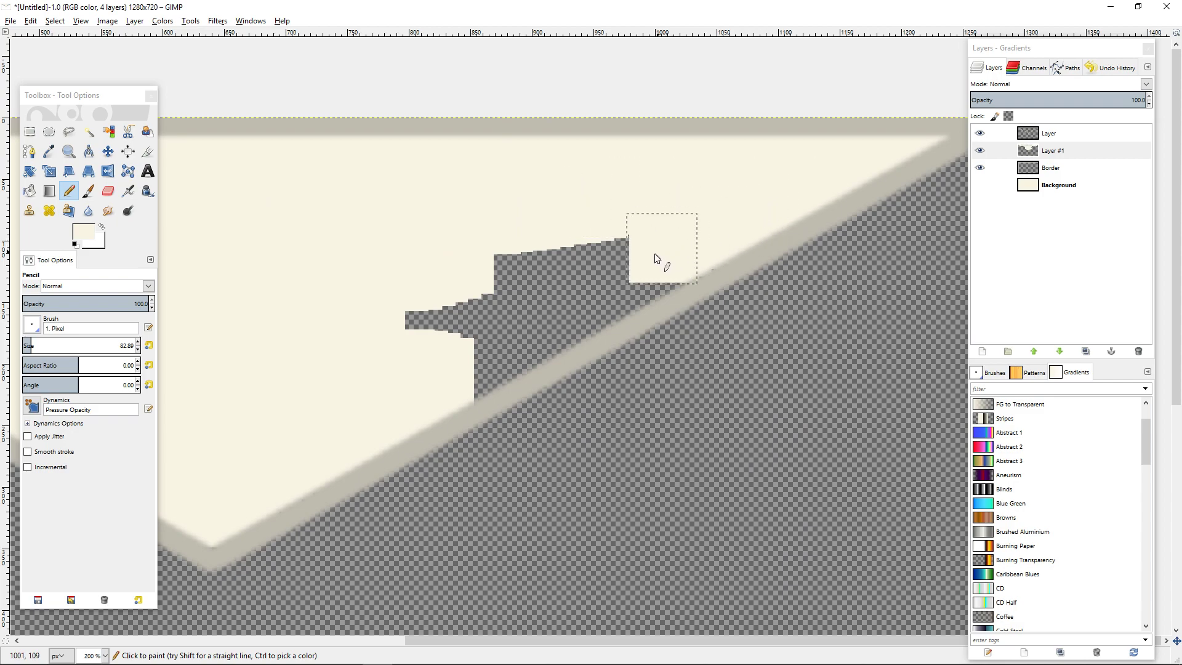
pyautogui.moveTo(609, 285); pyautogui.dragTo(474, 373)
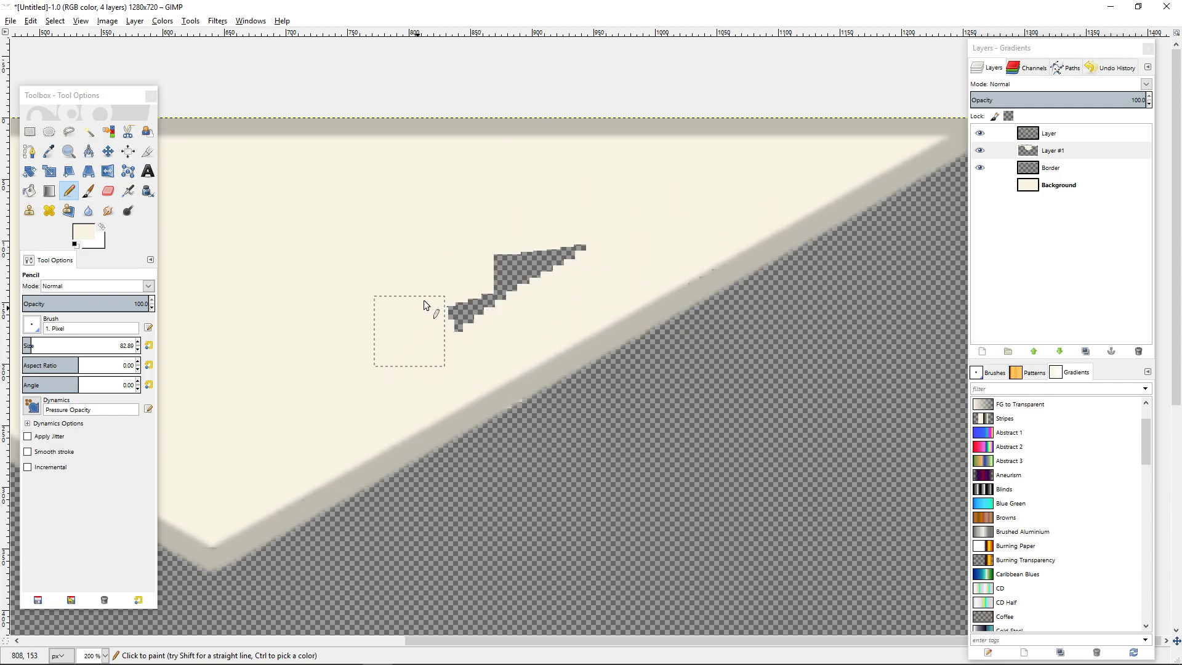
pyautogui.moveTo(418, 312); pyautogui.dragTo(370, 331)
pyautogui.moveTo(795, 232); pyautogui.dragTo(801, 211)
# Erase the cream paint spilling below the flap's right outline with the Eraser.
pyautogui.click(107, 191)
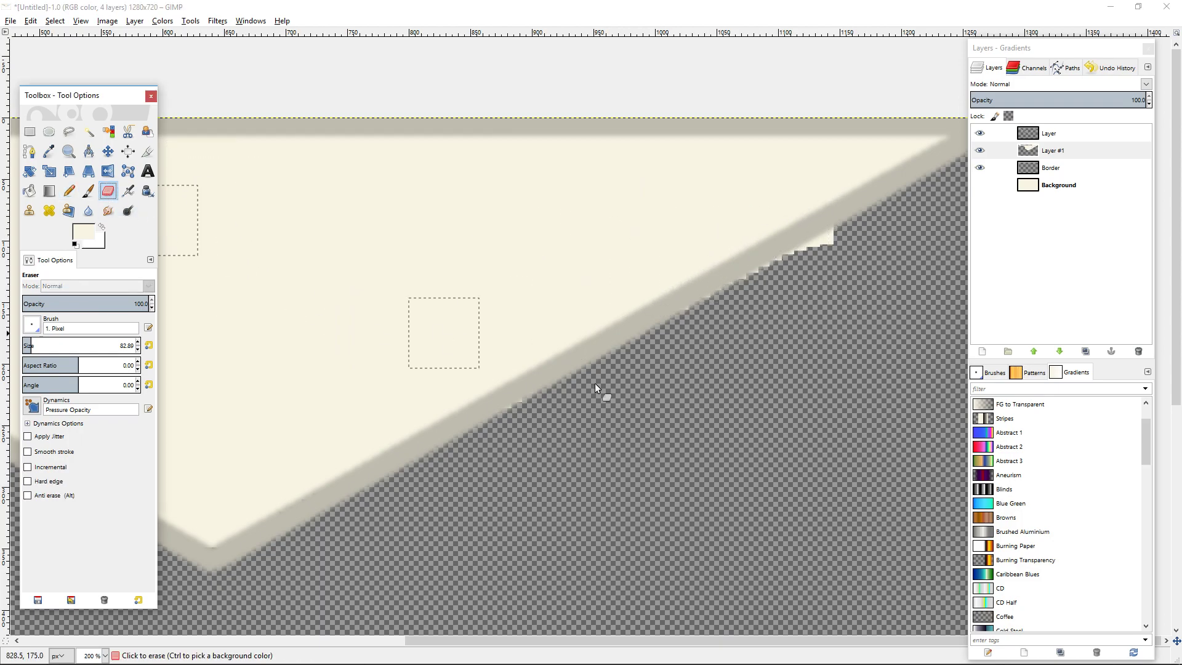
pyautogui.click(525, 430)
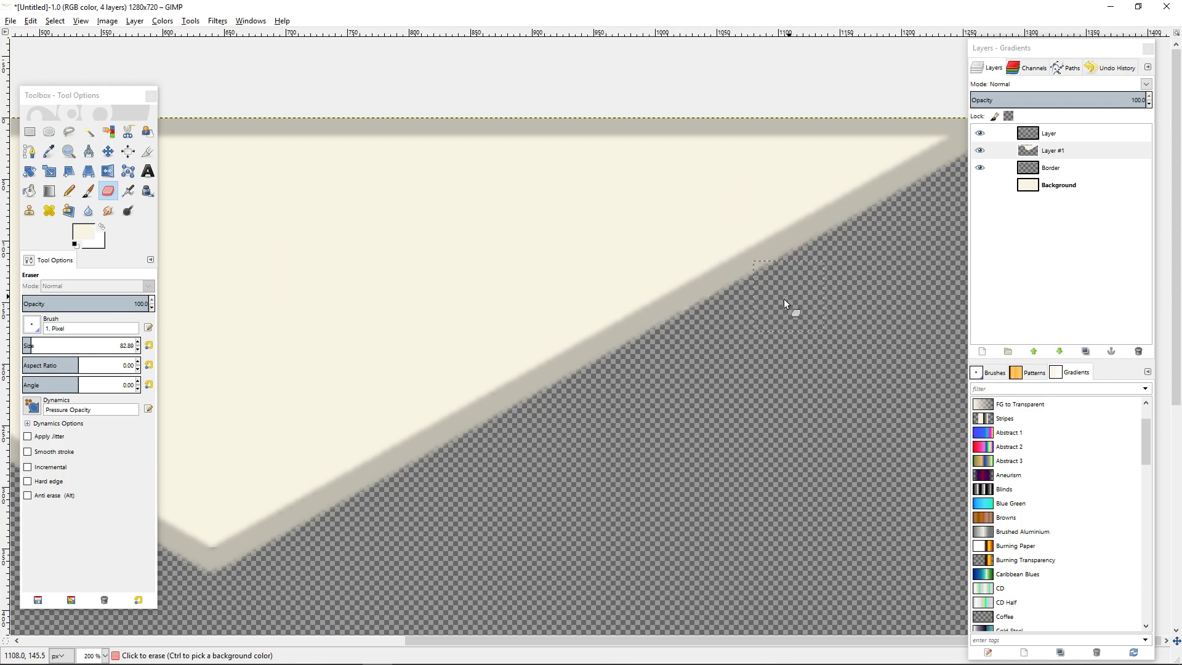
pyautogui.moveTo(354, 489); pyautogui.dragTo(796, 382)
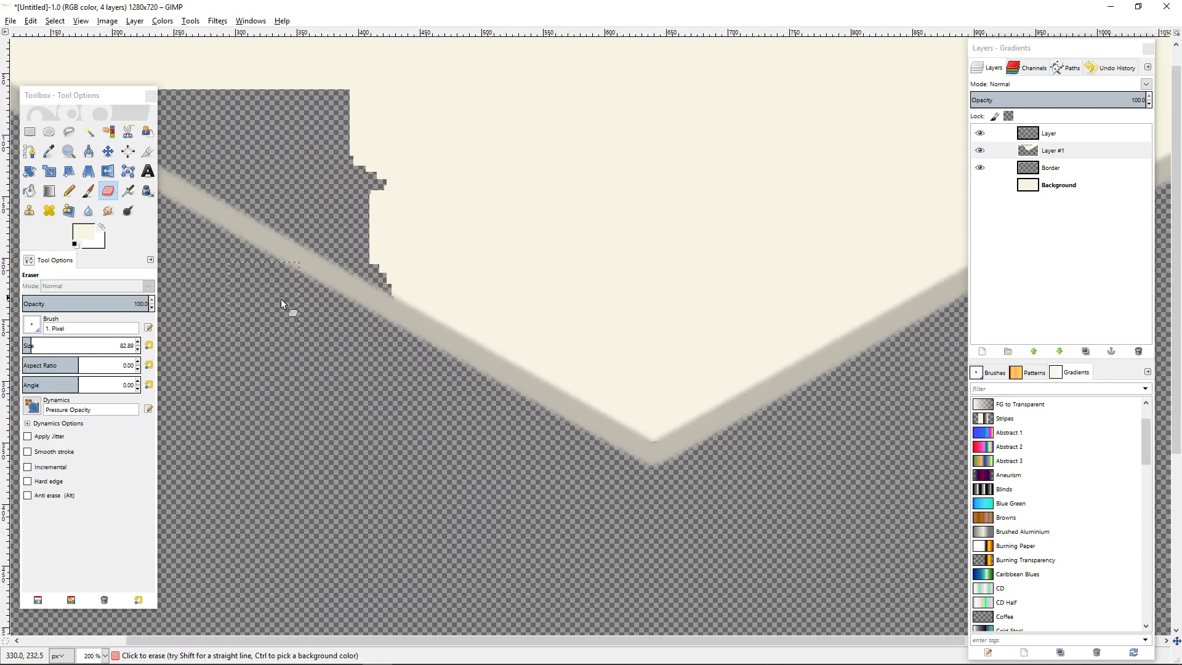
pyautogui.moveTo(271, 297); pyautogui.dragTo(464, 382)
pyautogui.moveTo(313, 294); pyautogui.dragTo(435, 378)
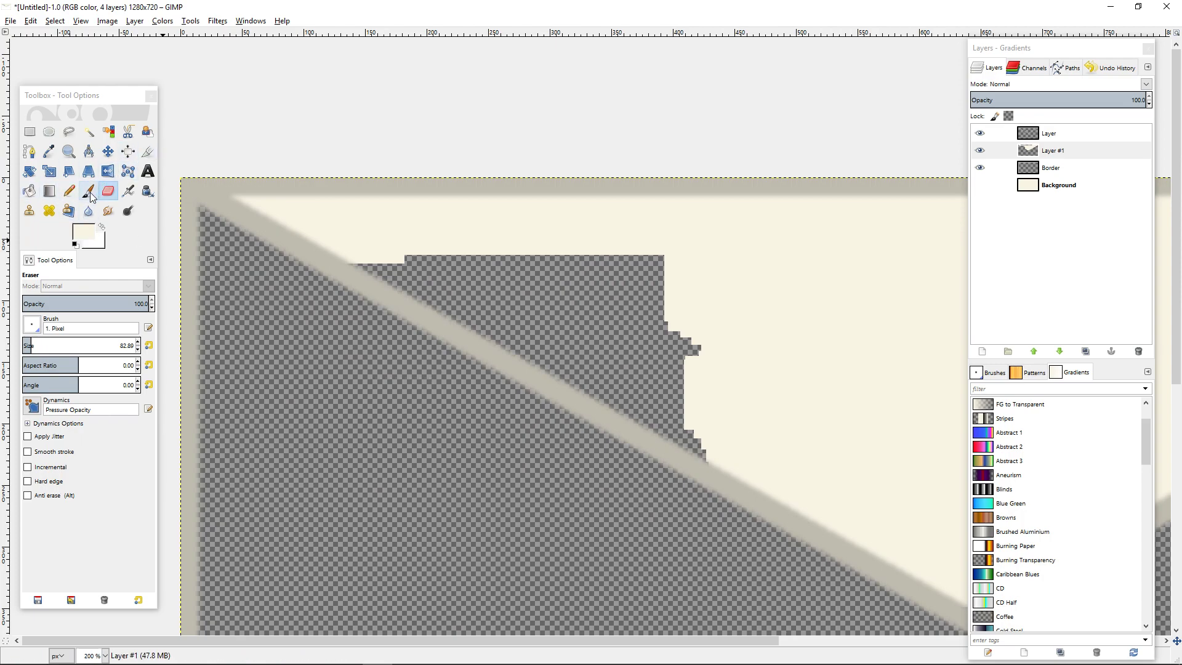
# Paint the remaining unfilled area in the left half of the flap cream with the Pencil.
pyautogui.click(69, 190)
pyautogui.moveTo(382, 243)
pyautogui.mouseDown()
pyautogui.moveTo(467, 278)
pyautogui.moveTo(427, 264)
pyautogui.moveTo(587, 282)
pyautogui.mouseUp()
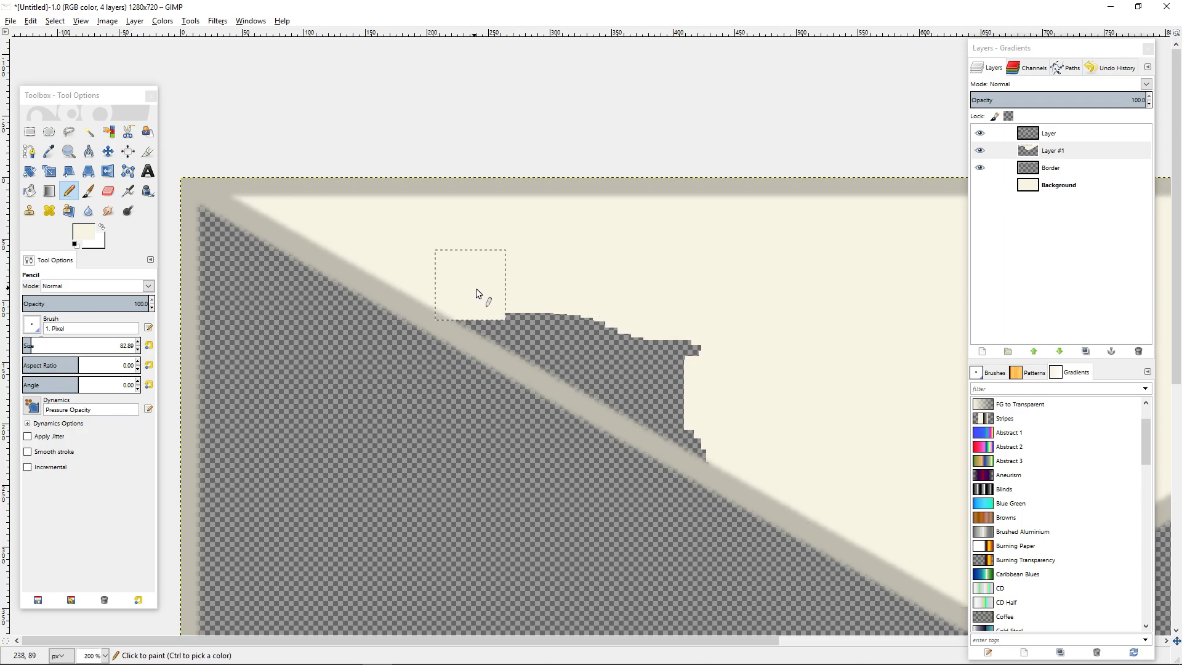
pyautogui.moveTo(558, 348); pyautogui.dragTo(635, 390)
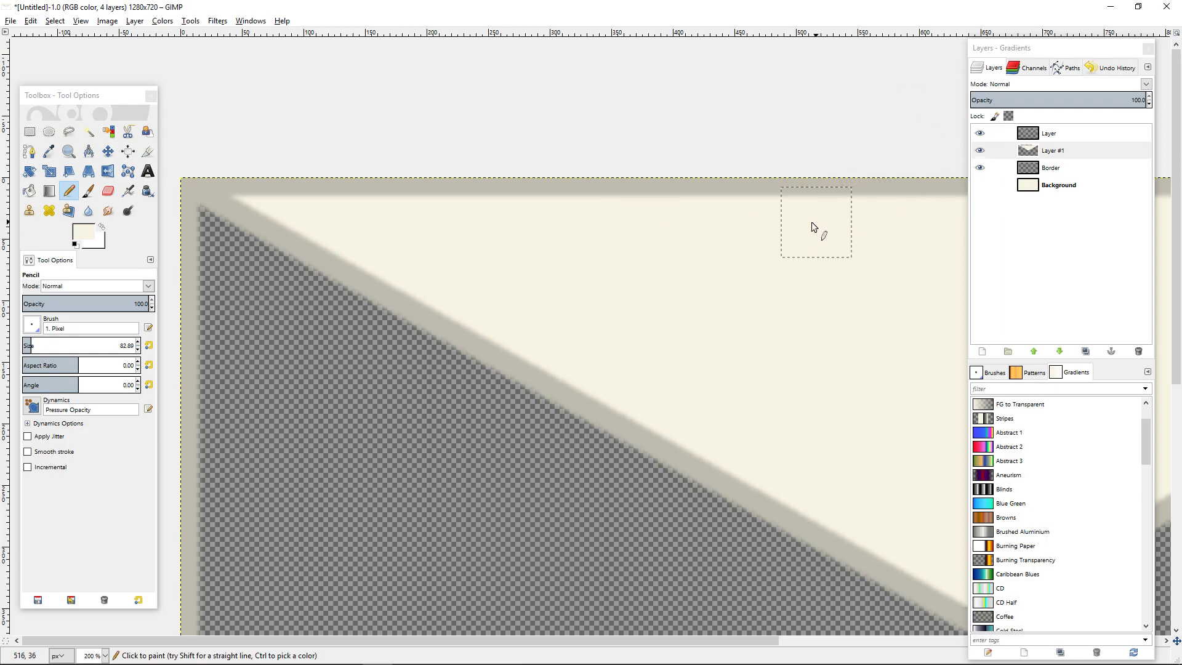
pyautogui.scroll(-4, 786, 269)
pyautogui.scroll(4, 760, 262)
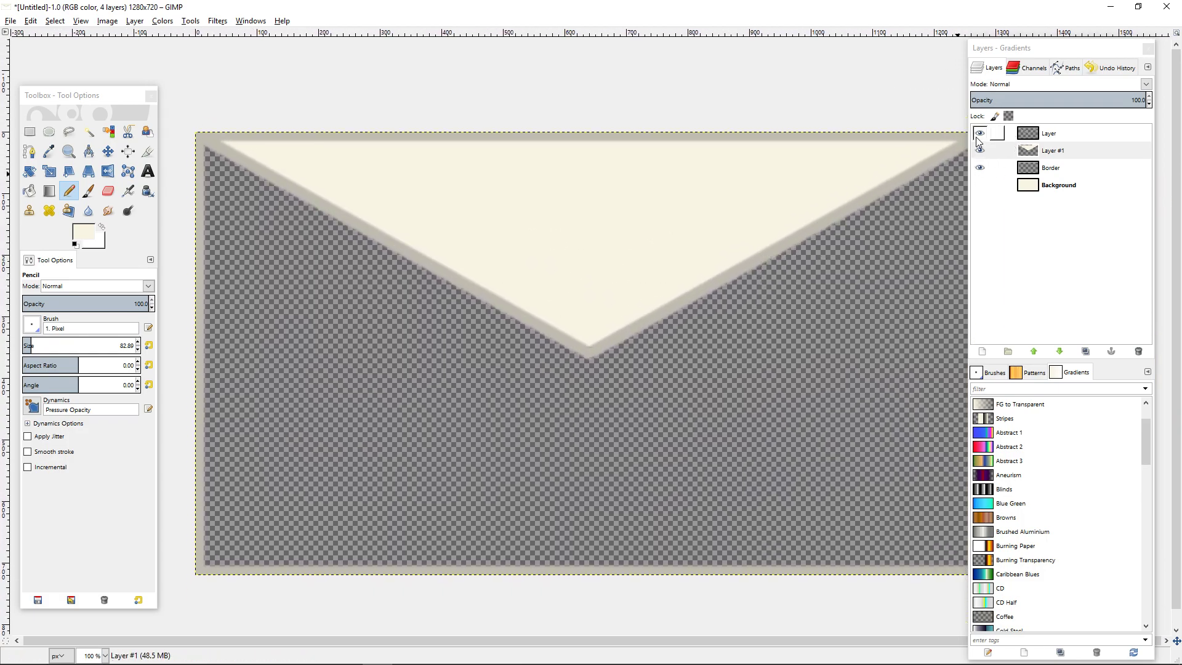
# Merge the flap outline layer down into the cream fill layer, check it by toggling visibility, and show the Background layer again.
pyautogui.click(979, 134)
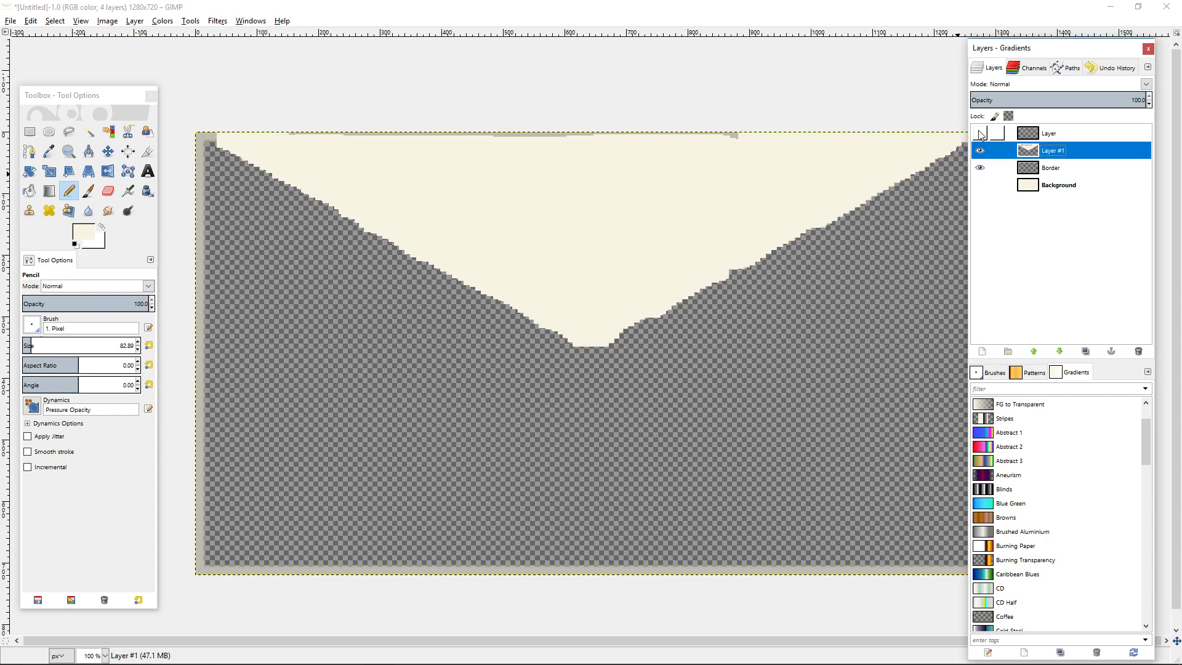
pyautogui.click(979, 133)
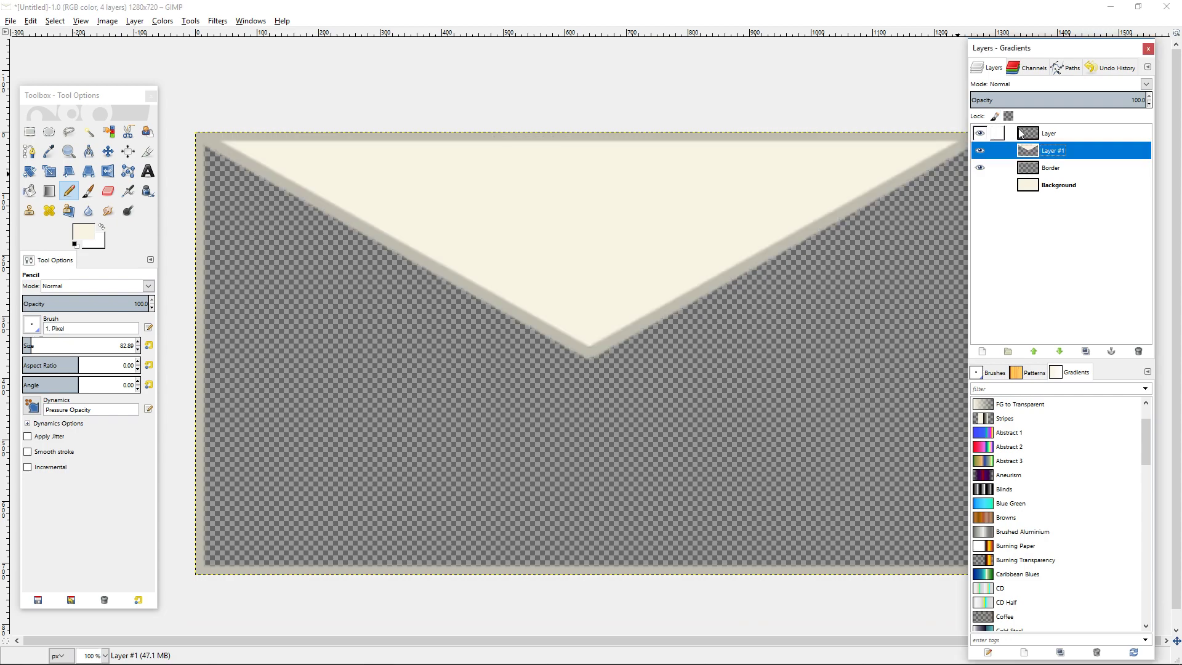
pyautogui.click(1020, 134)
pyautogui.rightClick(1032, 130)
pyautogui.click(1074, 220)
pyautogui.click(982, 135)
pyautogui.click(983, 135)
pyautogui.click(983, 134)
pyautogui.click(982, 135)
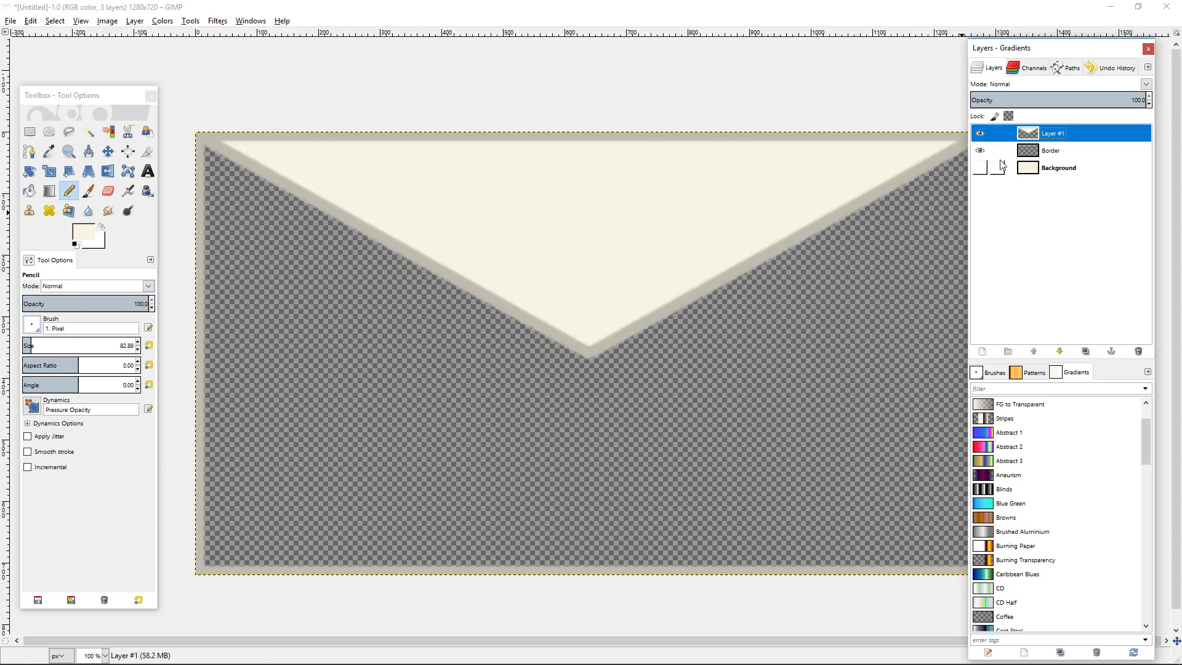
pyautogui.click(979, 168)
pyautogui.scroll(-1, 766, 326)
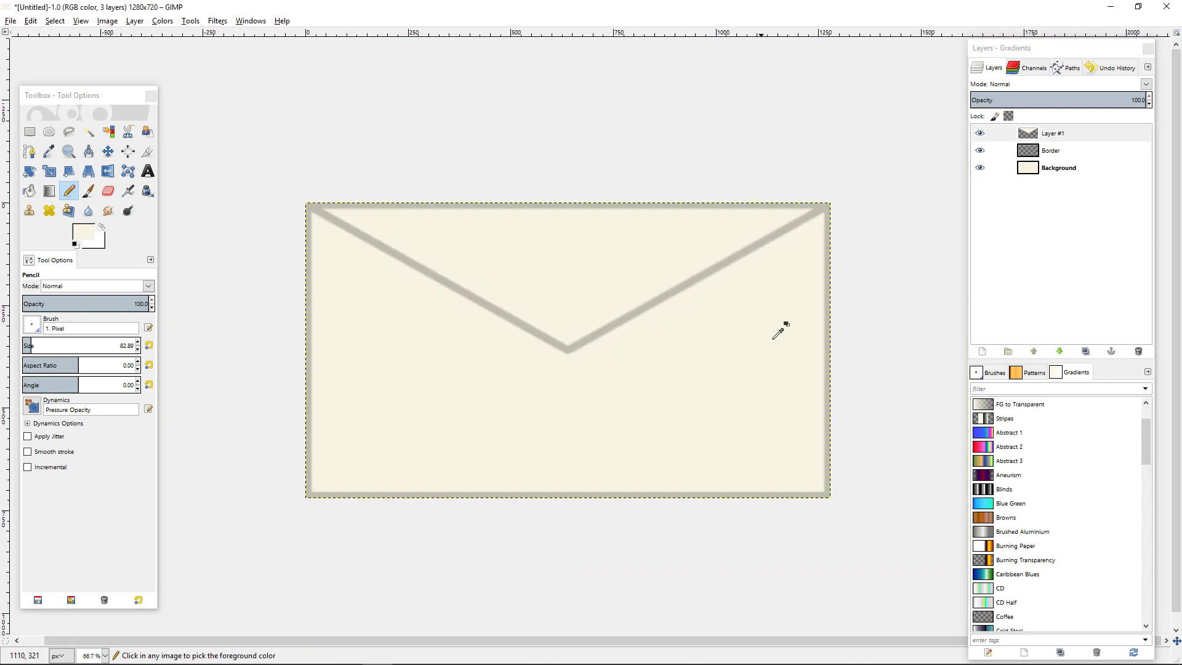
# Apply a Drop Shadow to the merged flap layer with Offset X 0, Offset Y 4, blur radius 15, opacity 100 and resizing disallowed.
pyautogui.click(991, 132)
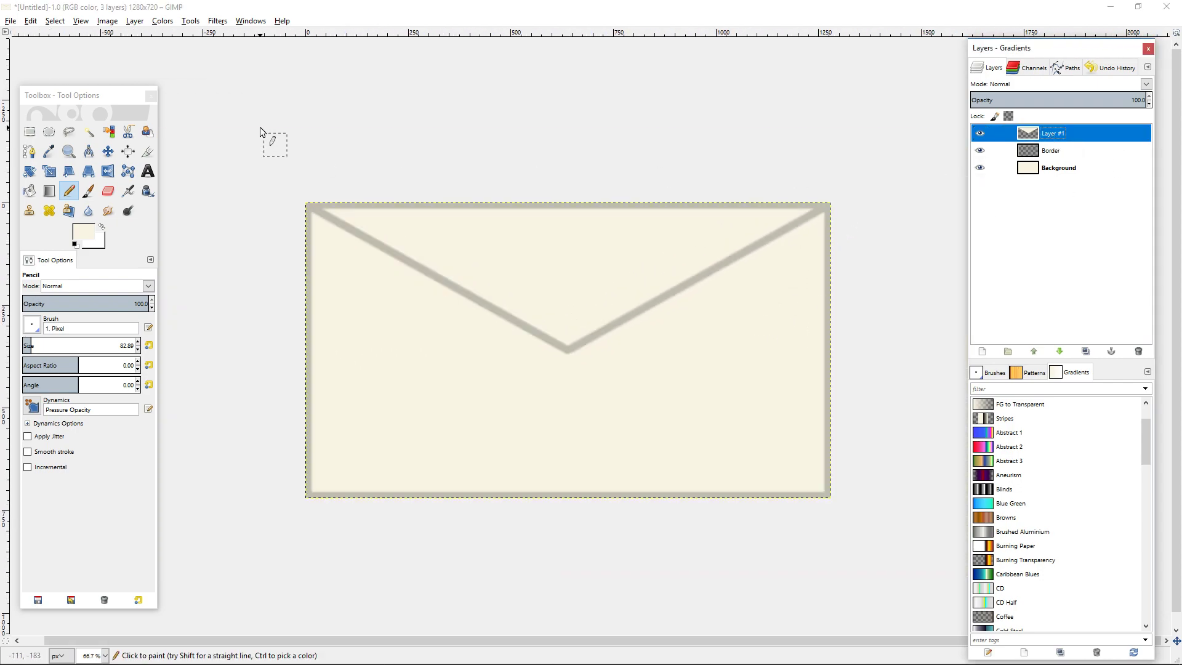
pyautogui.click(217, 21)
pyautogui.moveTo(308, 127)
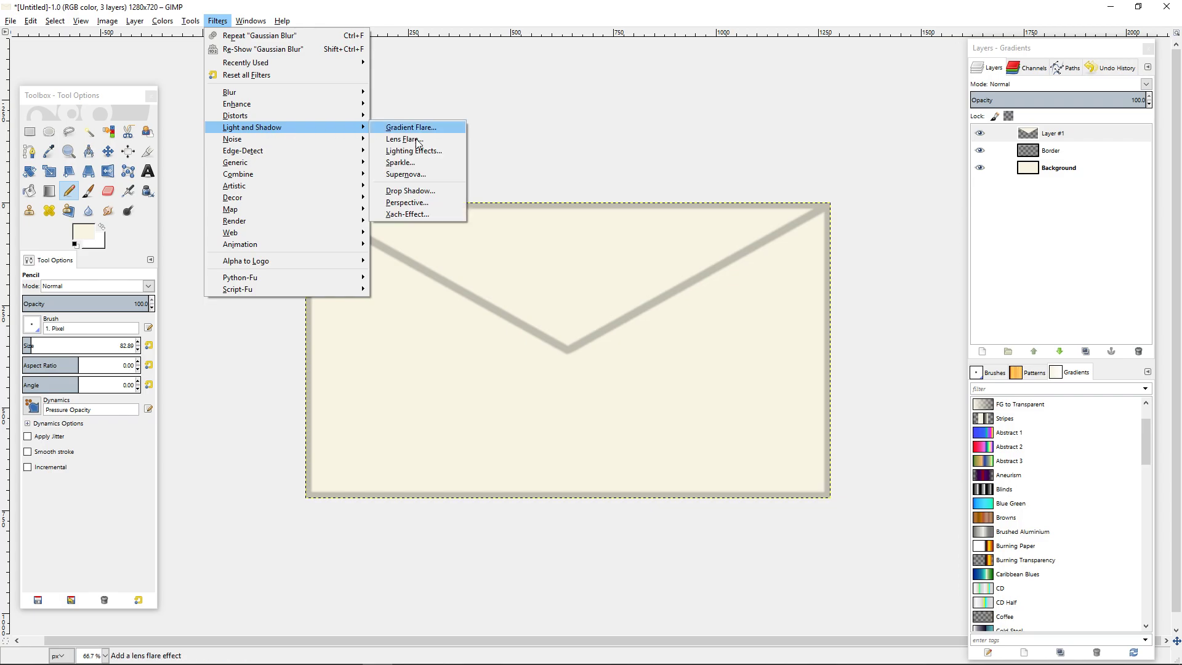
pyautogui.click(410, 191)
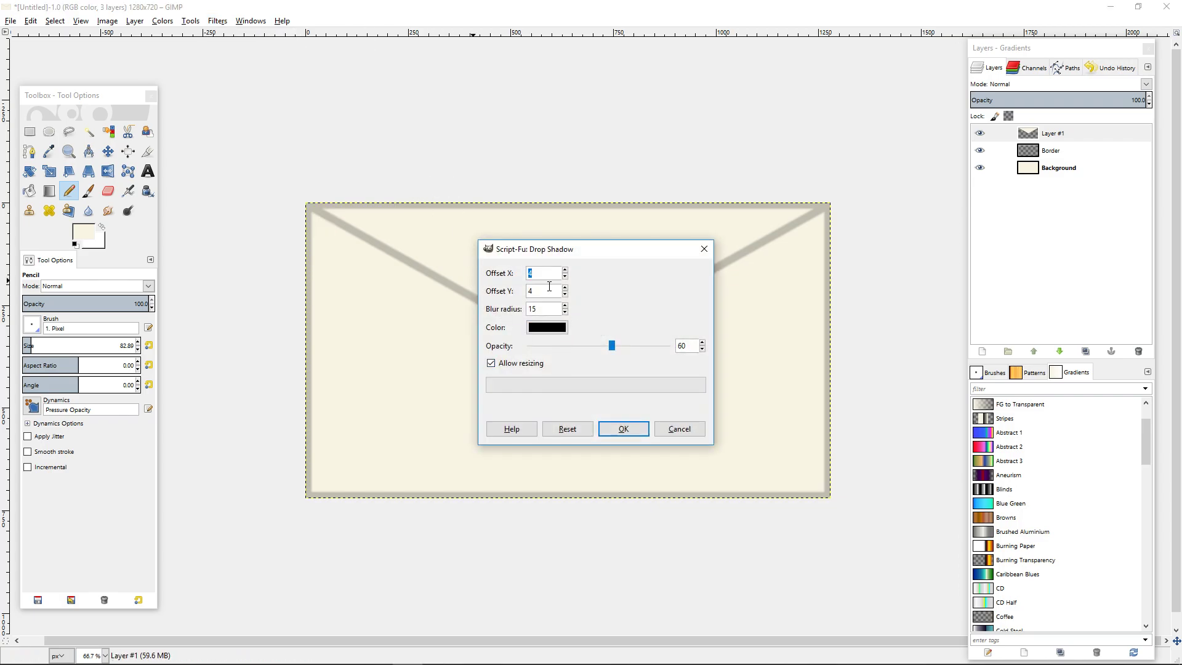
pyautogui.write('0')
pyautogui.click(491, 363)
pyautogui.click(663, 349)
pyautogui.click(663, 349)
pyautogui.moveTo(639, 346); pyautogui.dragTo(742, 351)
pyautogui.click(623, 429)
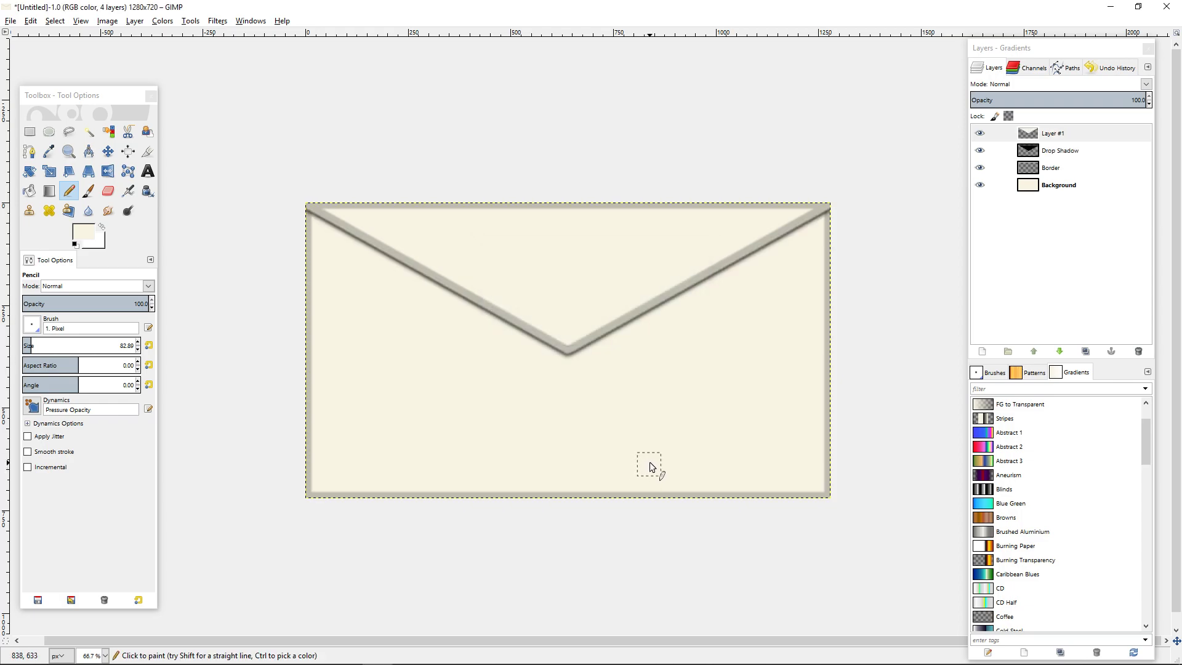
# Set the Drop Shadow layer's opacity to 70.
pyautogui.click(1096, 153)
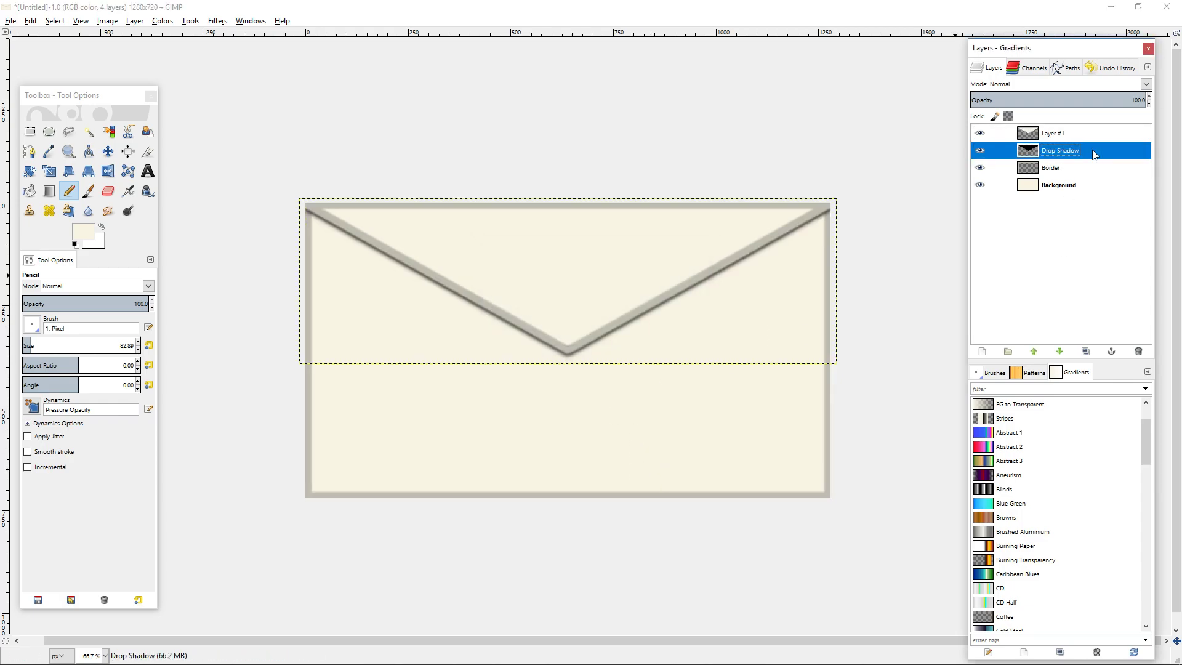
pyautogui.click(1140, 98)
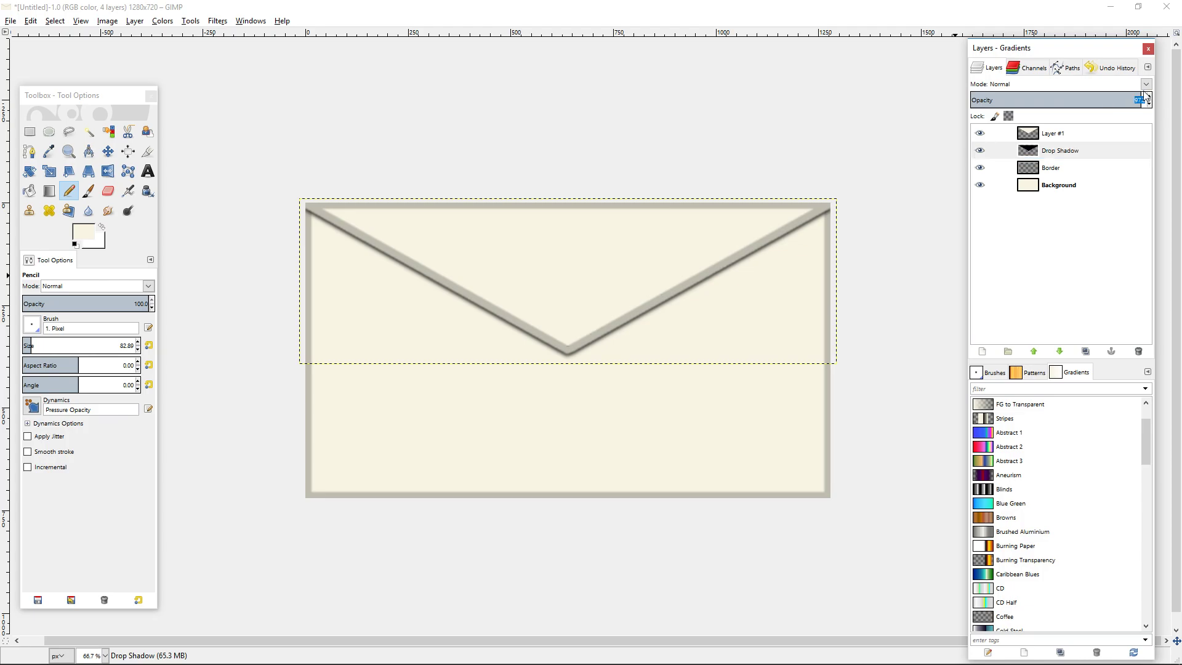
pyautogui.write('70')
pyautogui.press('Return')
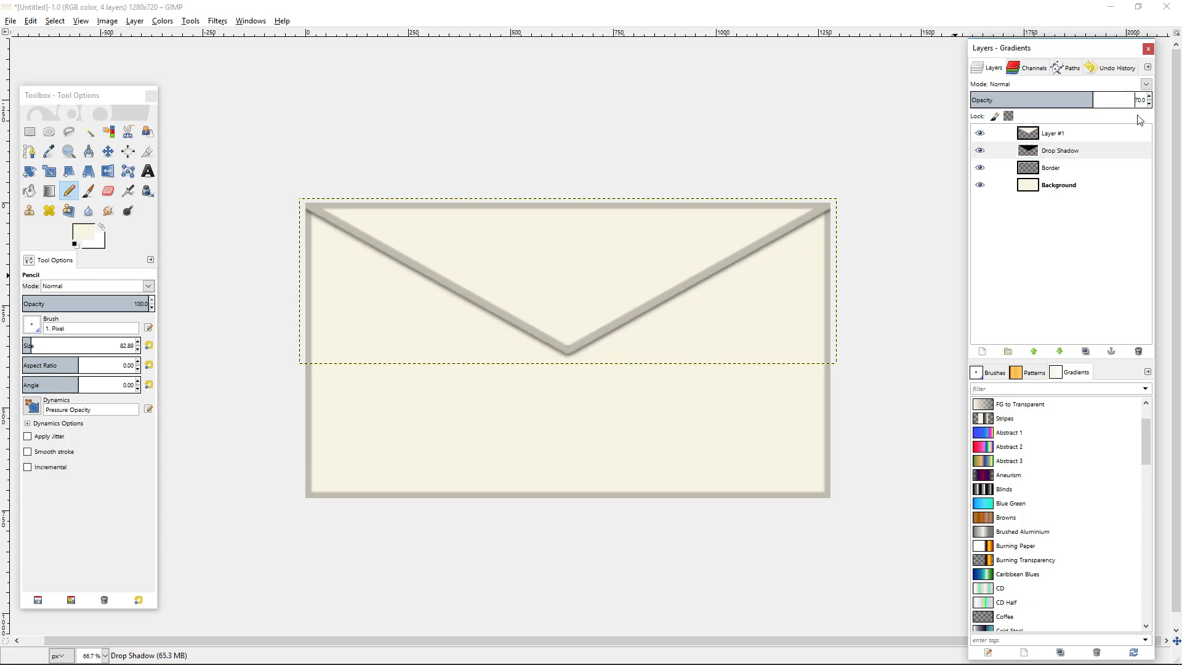
pyautogui.keyDown('ctrl'); pyautogui.scroll(4, 902, 266); pyautogui.keyUp('ctrl')
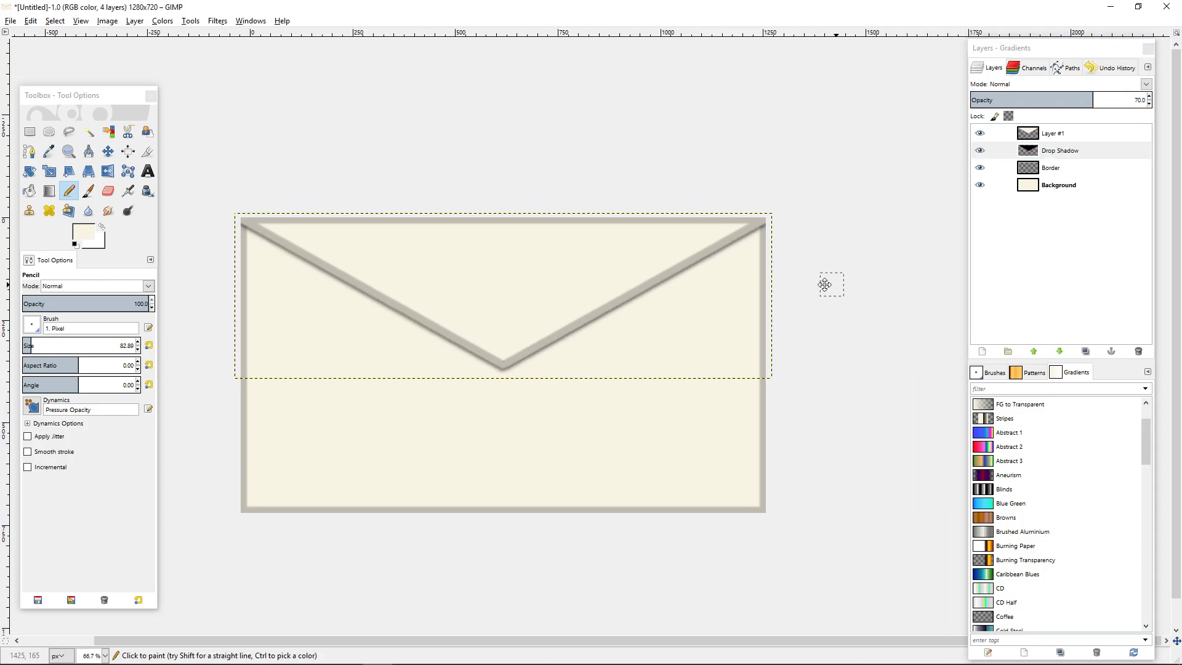
pyautogui.keyDown('ctrl'); pyautogui.scroll(2, 754, 269); pyautogui.keyUp('ctrl')
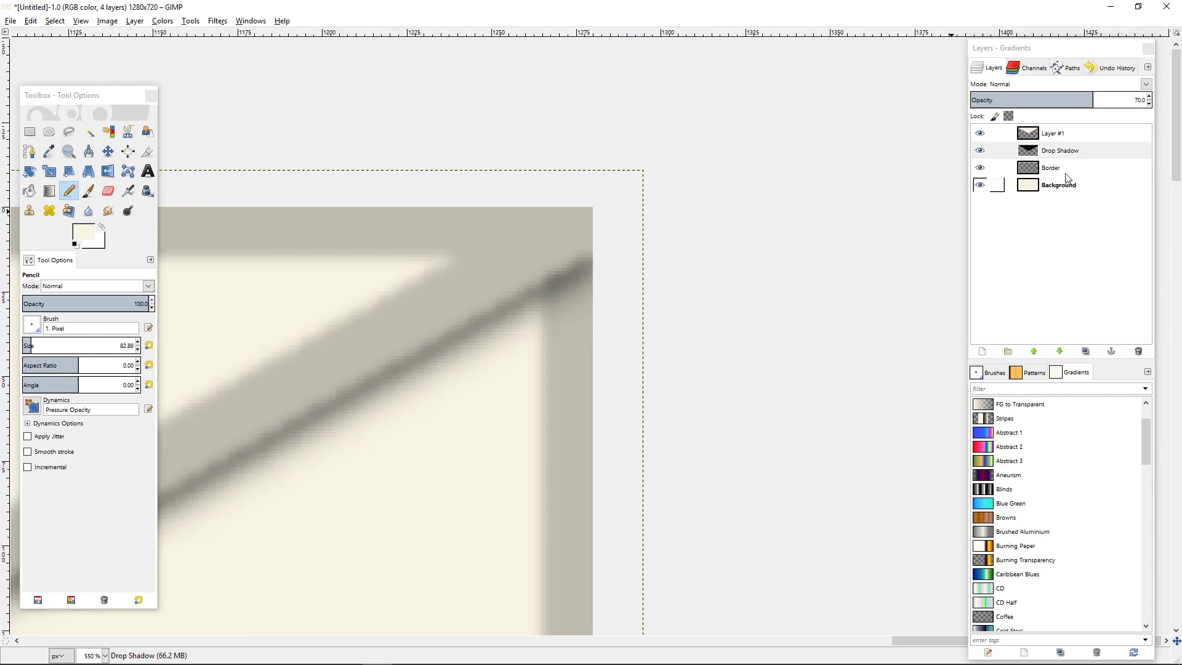
# Erase the drop shadow spilling over the envelope's upper right corner with the Eraser and the 2. Hardness 050 brush.
pyautogui.click(108, 190)
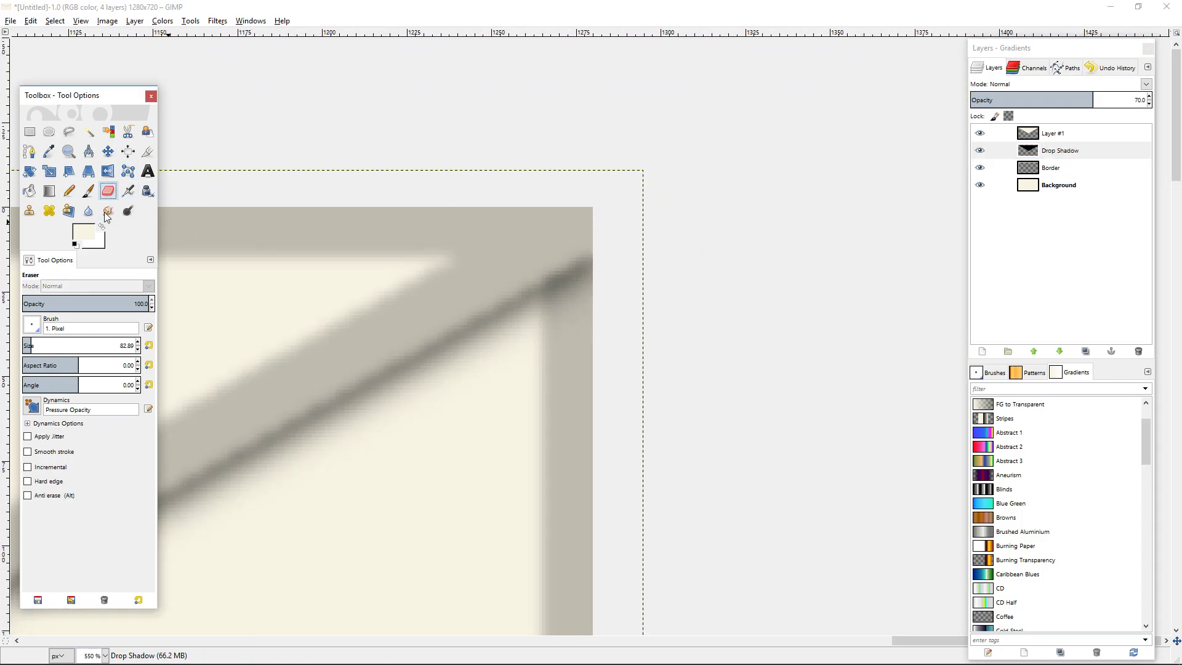
pyautogui.click(31, 325)
pyautogui.click(35, 363)
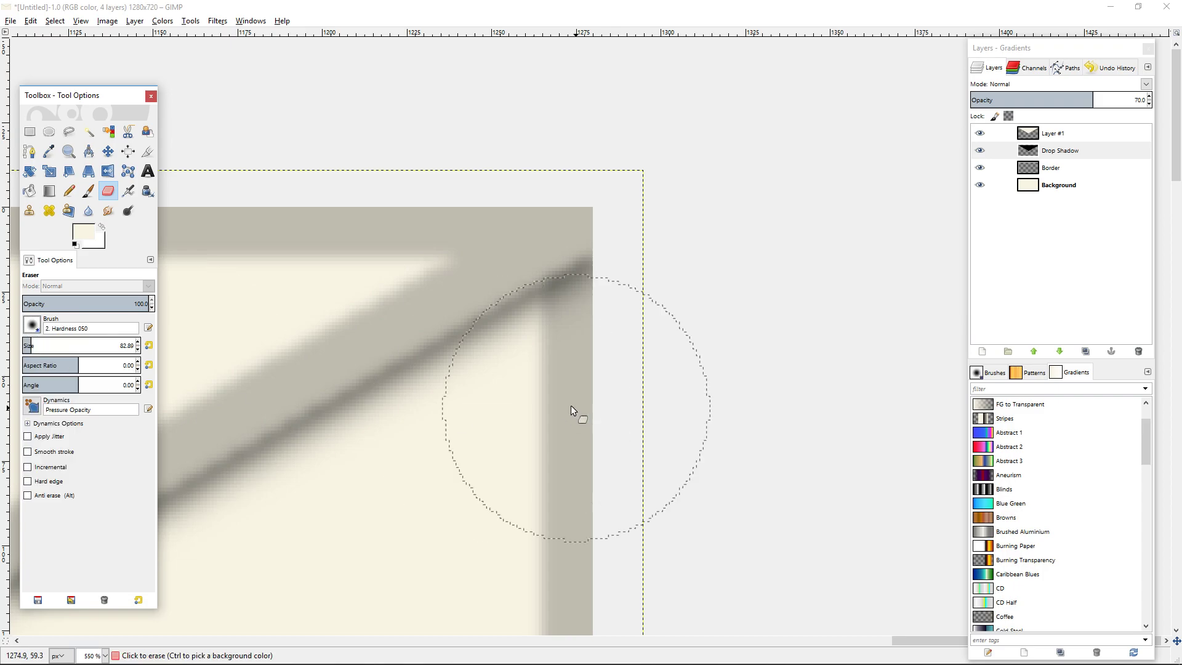
pyautogui.moveTo(689, 261)
pyautogui.mouseDown()
pyautogui.moveTo(660, 270)
pyautogui.moveTo(649, 234)
pyautogui.moveTo(634, 233)
pyautogui.moveTo(627, 261)
pyautogui.moveTo(652, 239)
pyautogui.mouseUp()
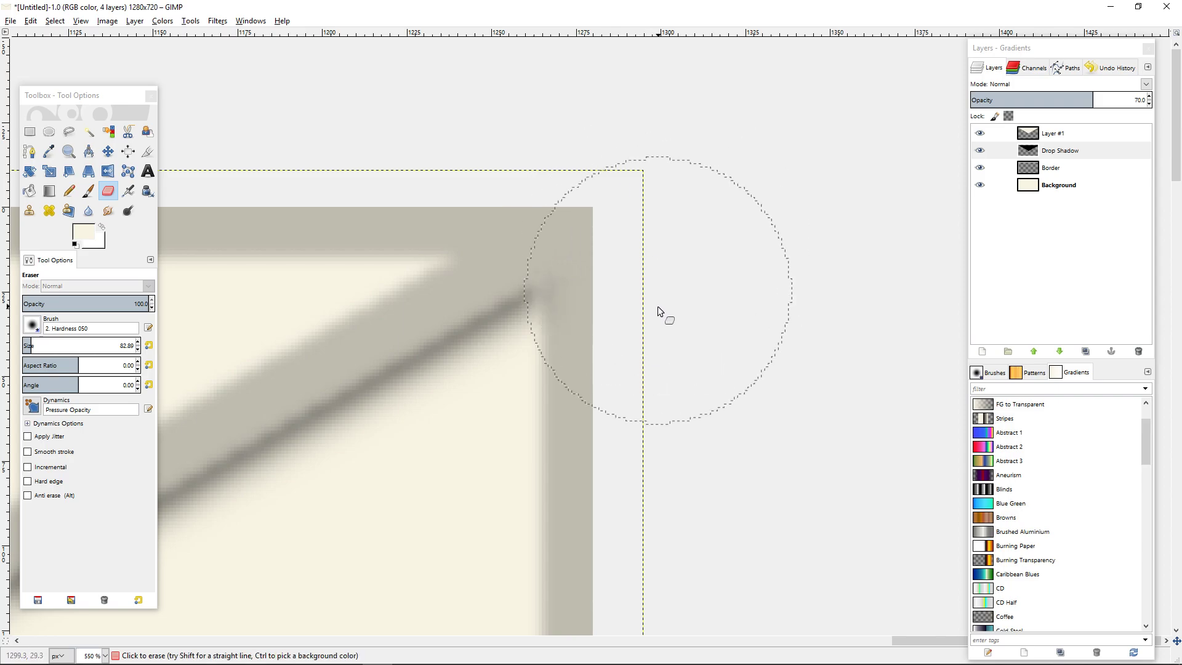
# Erase the drop shadow spilling over the envelope's upper left corner.
pyautogui.scroll(-7, 791, 461)
pyautogui.scroll(5, 803, 454)
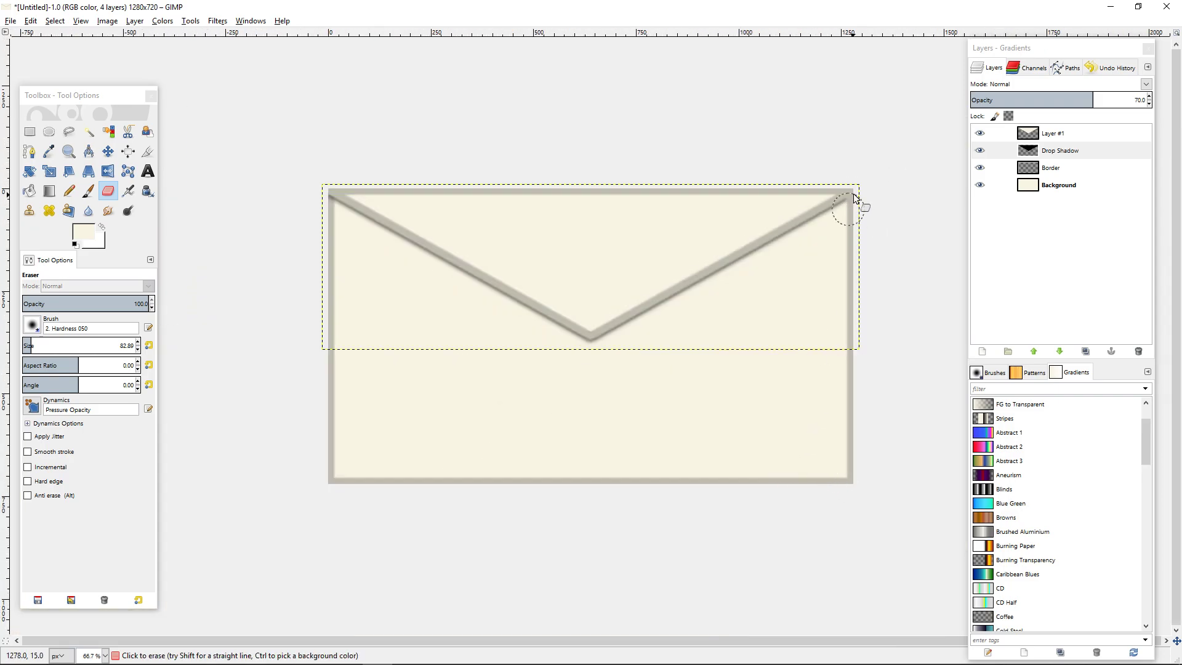
pyautogui.scroll(3, 608, 328)
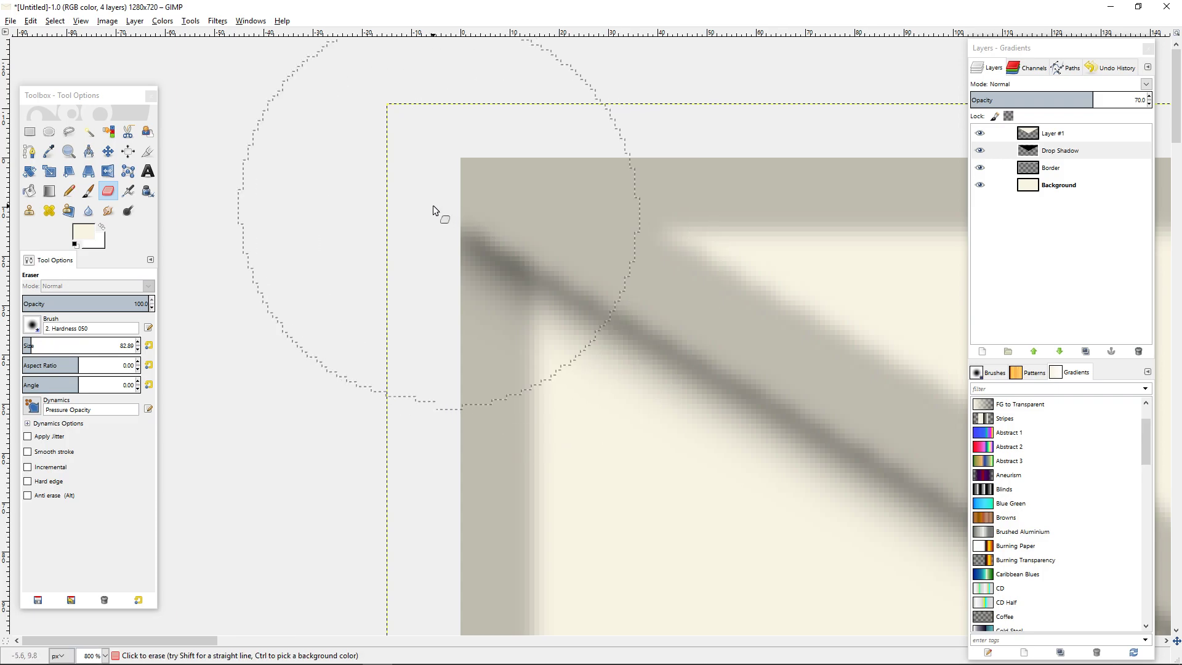
pyautogui.moveTo(429, 230)
pyautogui.mouseDown()
pyautogui.moveTo(336, 184)
pyautogui.moveTo(372, 184)
pyautogui.moveTo(376, 167)
pyautogui.moveTo(409, 184)
pyautogui.mouseUp()
pyautogui.scroll(-8, 868, 379)
pyautogui.scroll(1, 844, 359)
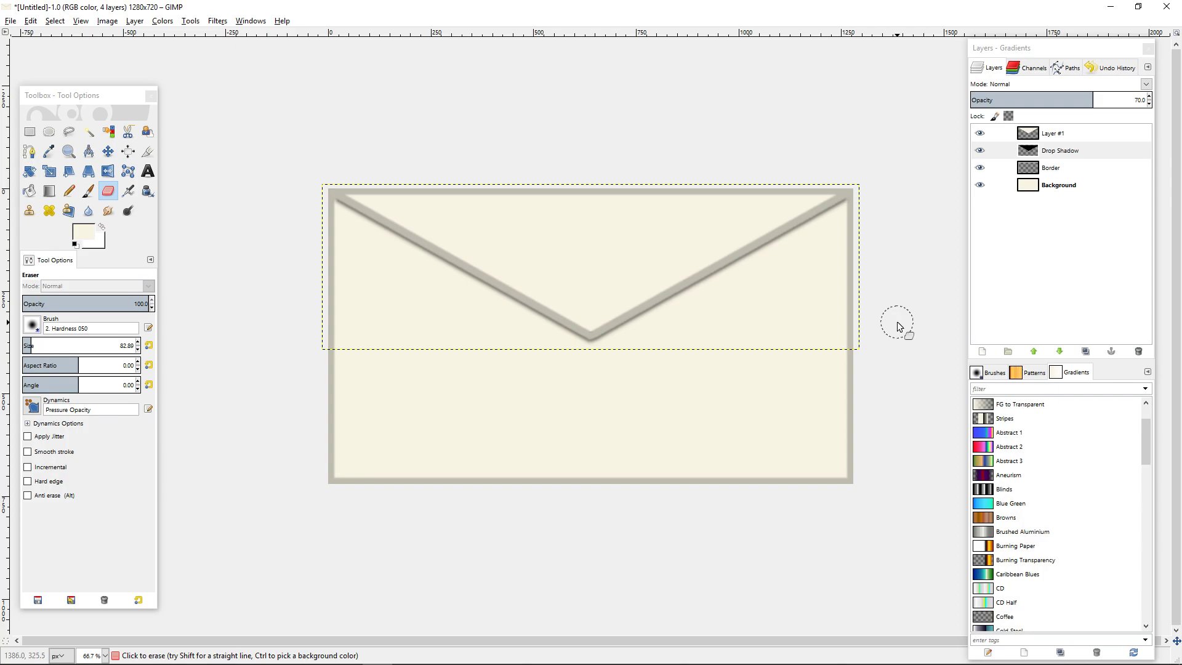
# Paint cream with the Pencil on the Drop Shadow layer over the dark specks beside the inner tip of the V.
pyautogui.click(1047, 130)
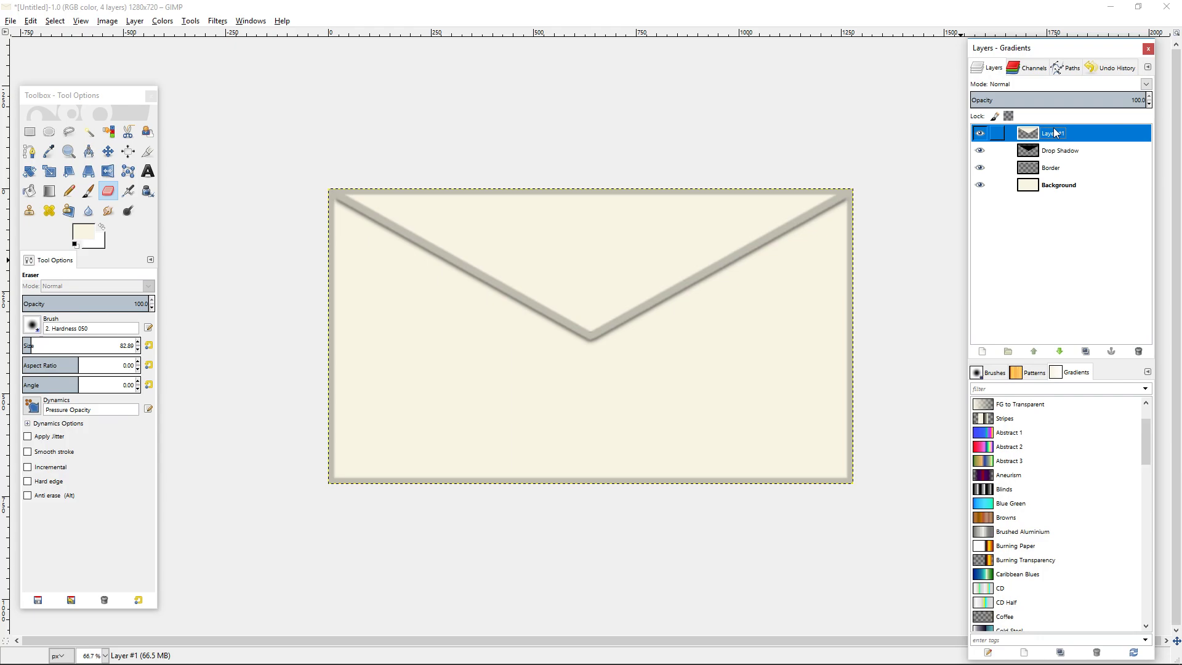
pyautogui.click(1058, 185)
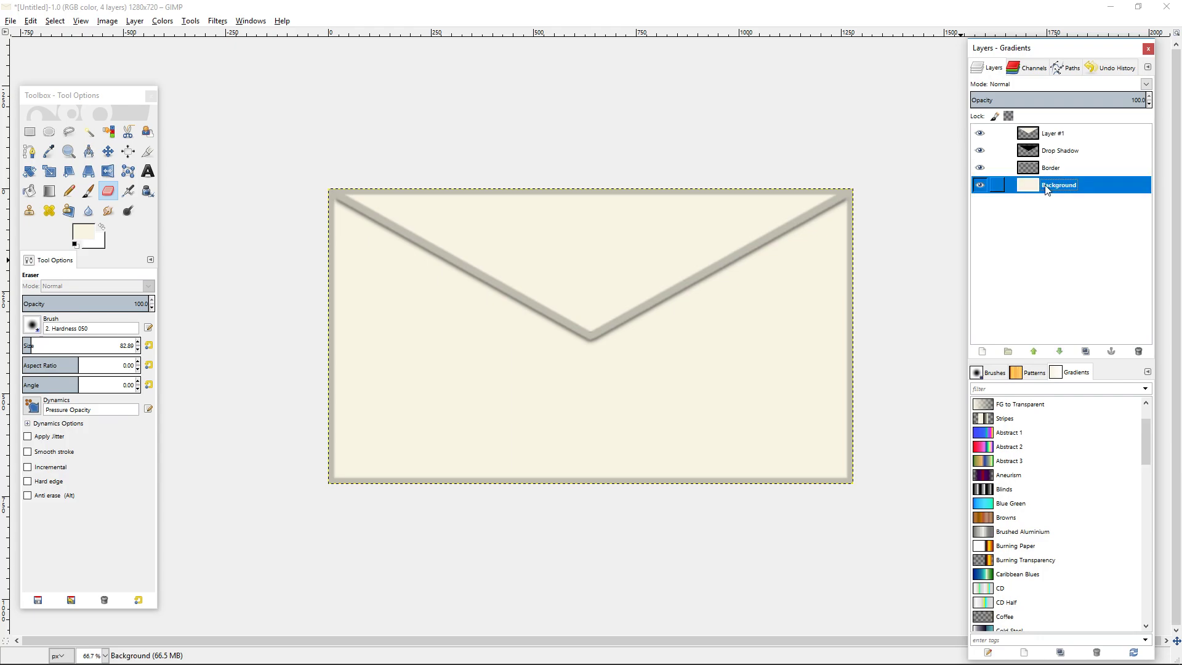
pyautogui.scroll(7, 623, 357)
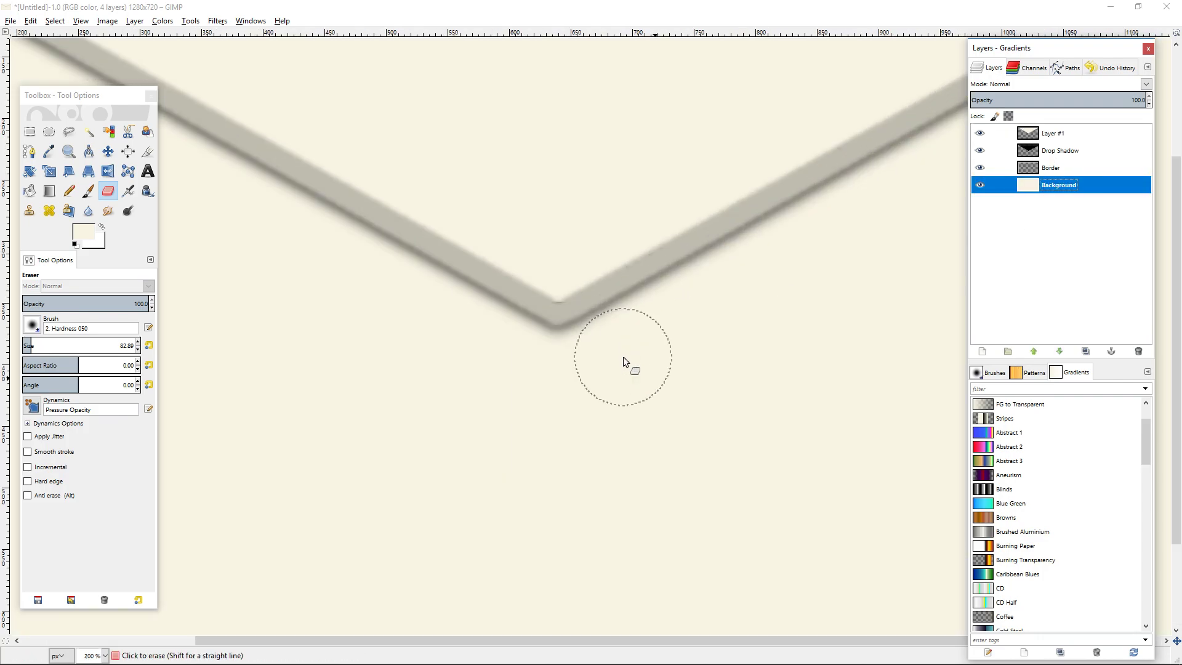
pyautogui.scroll(1, 622, 356)
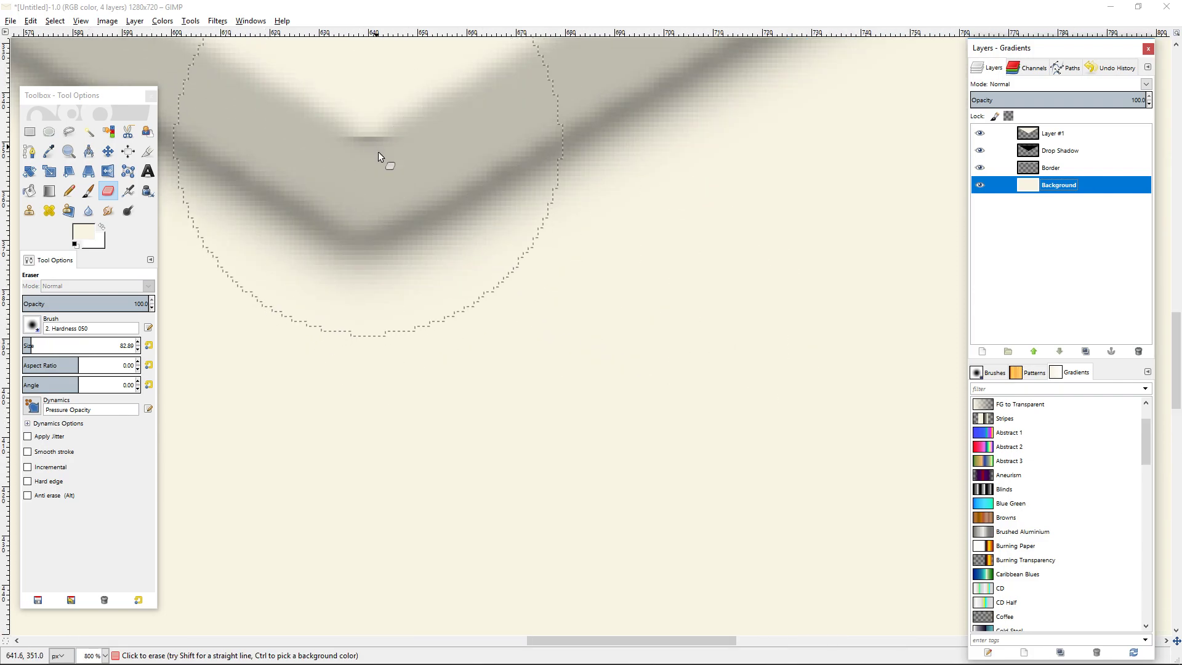
pyautogui.moveTo(394, 175); pyautogui.dragTo(611, 368)
pyautogui.click(68, 192)
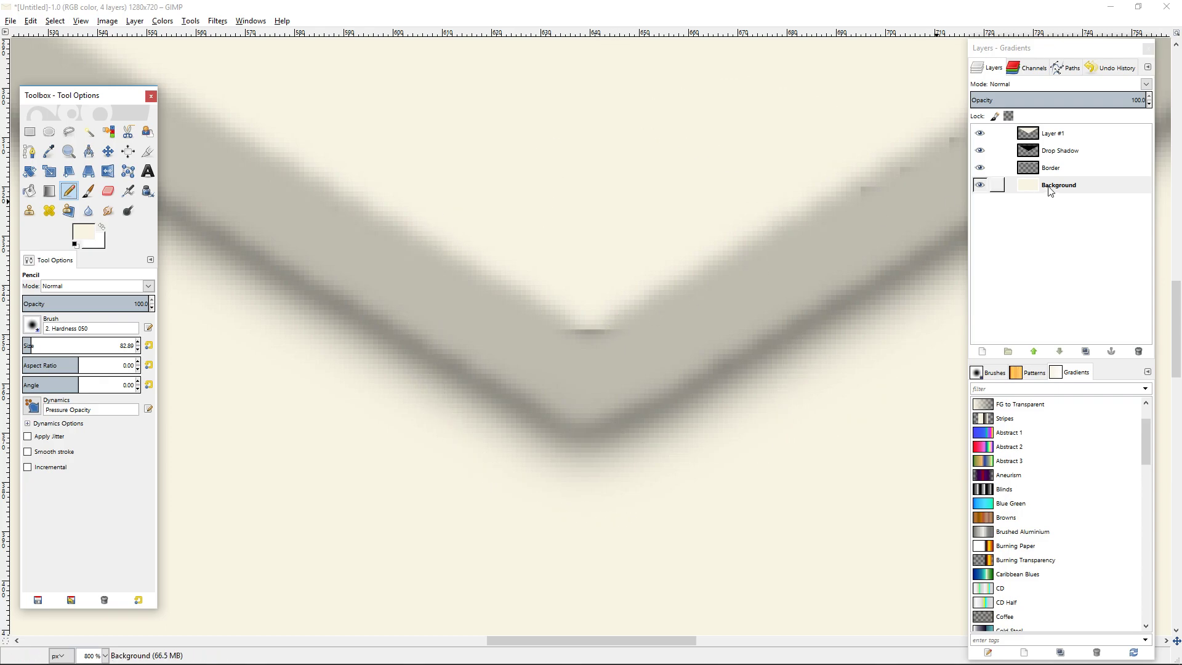
pyautogui.click(980, 150)
pyautogui.click(981, 150)
pyautogui.click(980, 149)
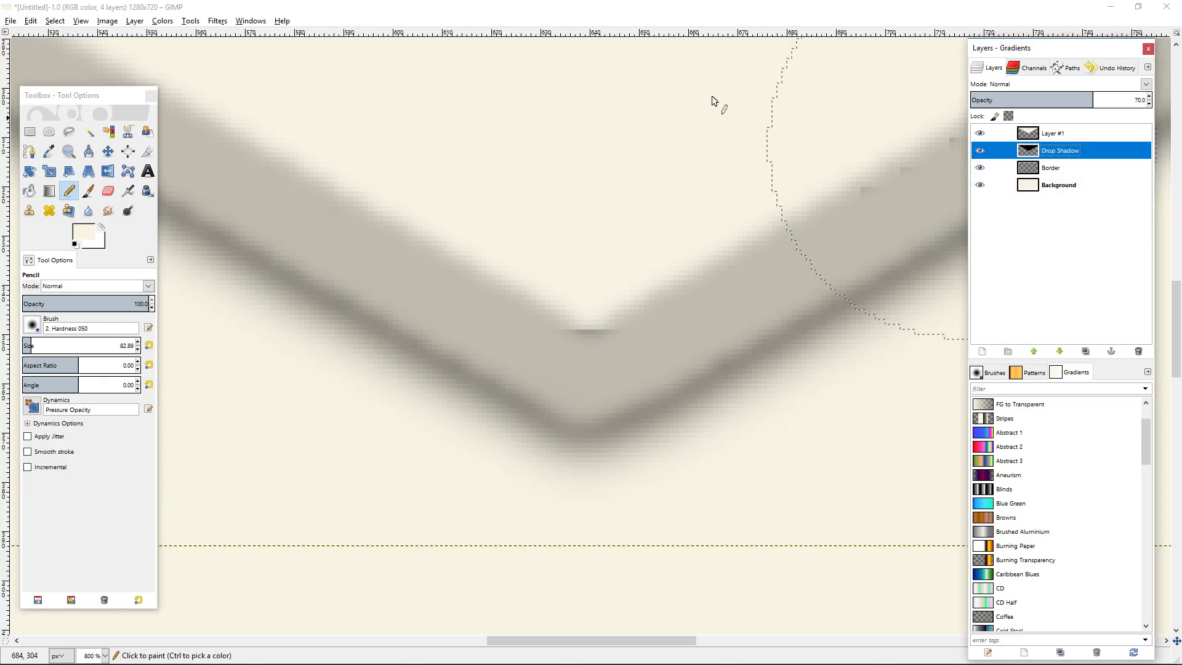
pyautogui.moveTo(520, 140)
pyautogui.mouseDown()
pyautogui.moveTo(565, 165)
pyautogui.moveTo(618, 151)
pyautogui.moveTo(587, 163)
pyautogui.moveTo(696, 104)
pyautogui.mouseUp()
pyautogui.moveTo(619, 161); pyautogui.dragTo(341, 306)
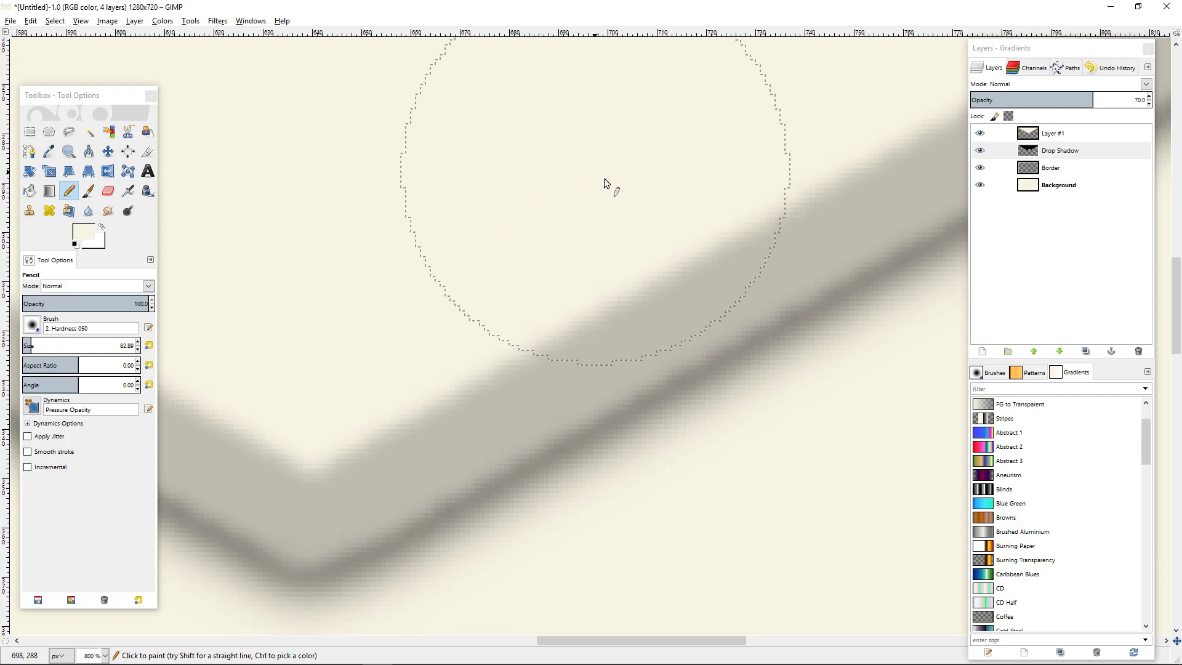
# Paint cream on the Drop Shadow layer along the inner edge of the flap's right arm and check the remaining edges.
pyautogui.moveTo(660, 161); pyautogui.dragTo(245, 412)
pyautogui.scroll(-2, 694, 203)
pyautogui.moveTo(696, 200); pyautogui.dragTo(511, 379)
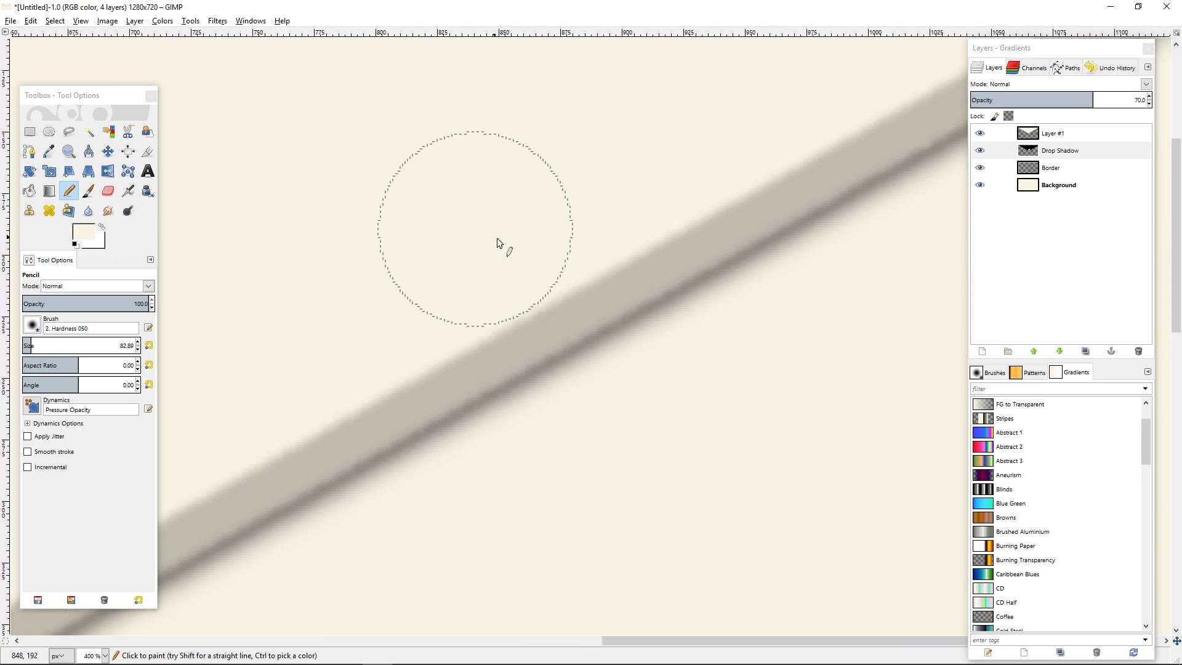
pyautogui.moveTo(701, 117); pyautogui.dragTo(385, 340)
pyautogui.moveTo(782, 178); pyautogui.dragTo(928, 275)
pyautogui.moveTo(281, 336); pyautogui.dragTo(989, 260)
pyautogui.moveTo(320, 194); pyautogui.dragTo(744, 333)
pyautogui.moveTo(431, 215); pyautogui.dragTo(237, 74)
pyautogui.moveTo(683, 302); pyautogui.dragTo(489, 97)
pyautogui.scroll(-6, 656, 295)
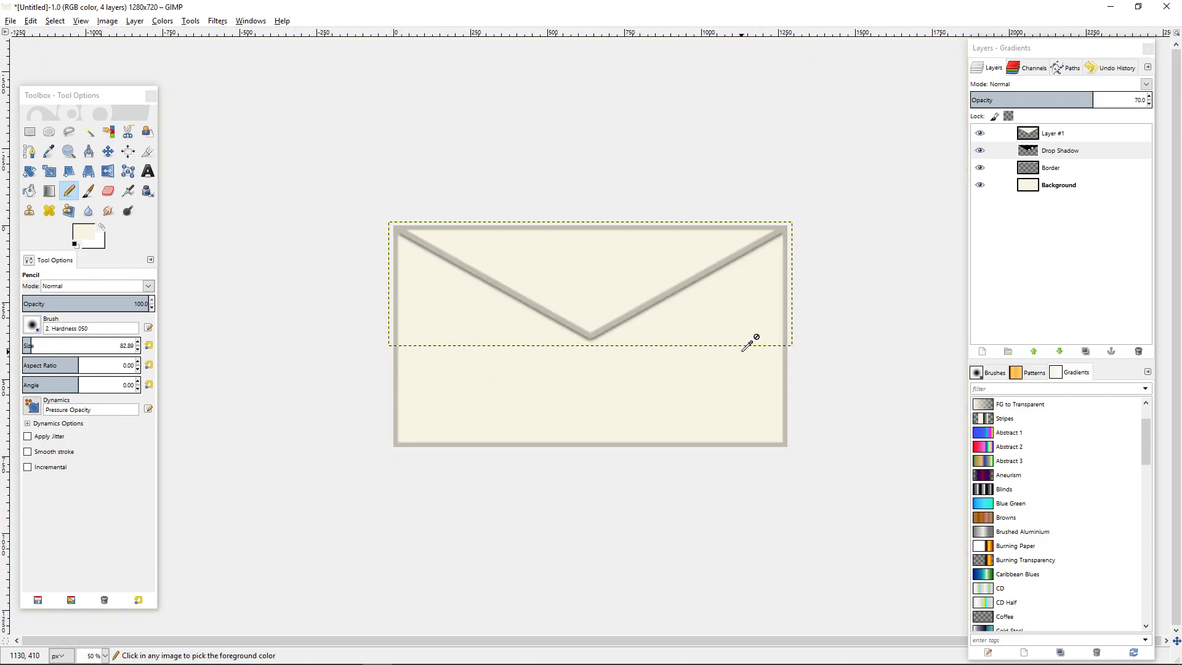
# Hide Layer #1 briefly to inspect the Drop Shadow layer beneath it, and show it again.
pyautogui.click(1070, 137)
pyautogui.click(1061, 154)
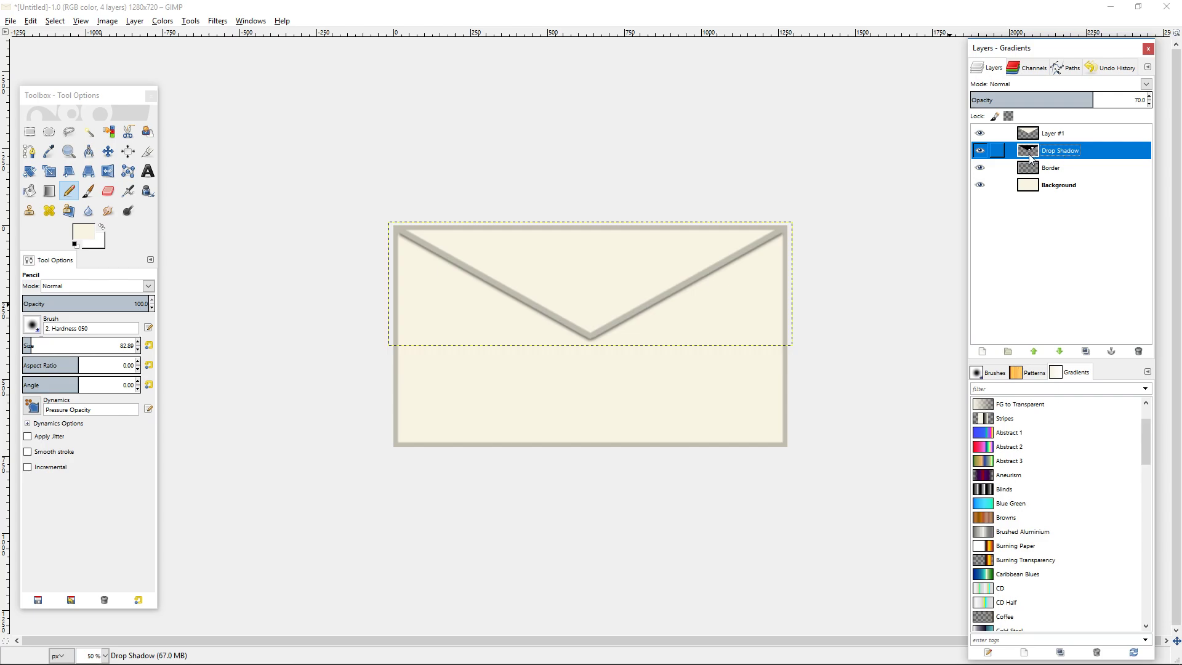
pyautogui.click(981, 135)
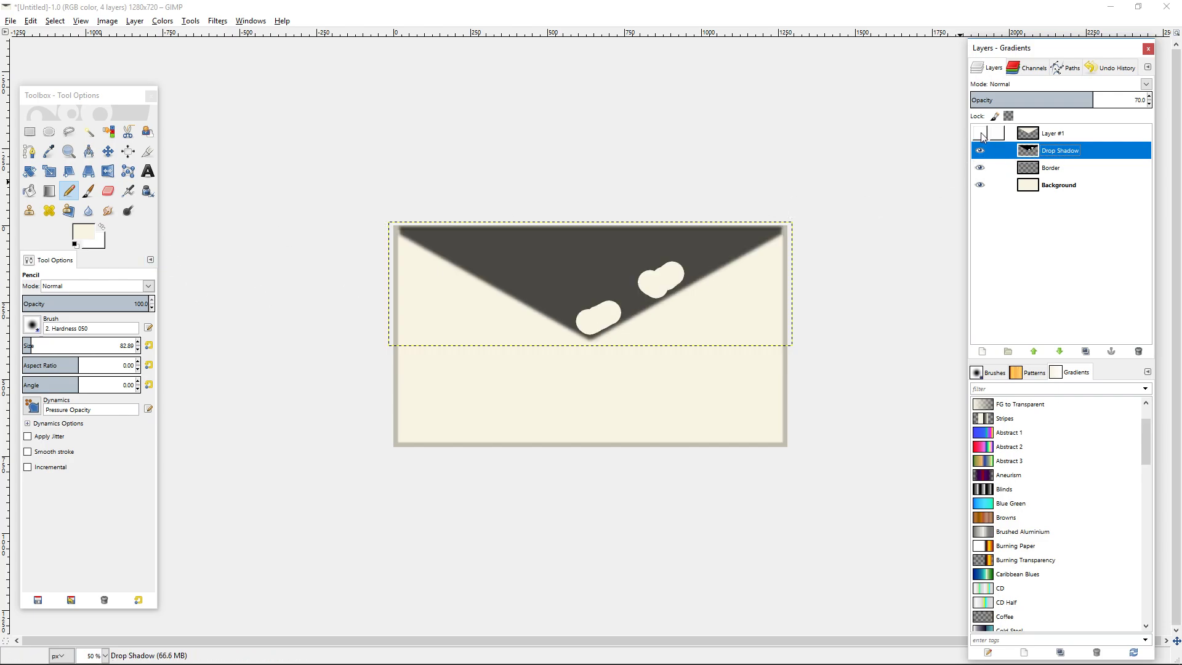
pyautogui.click(981, 135)
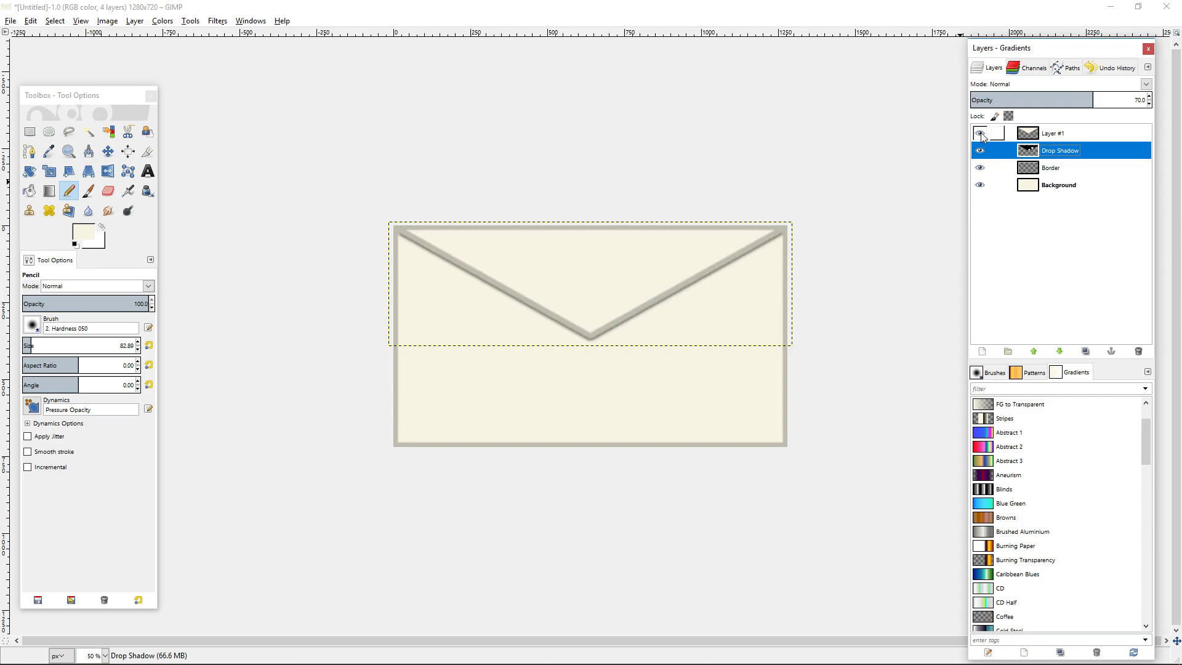
# Add the text 01 in black (000000) at 150 px in Sans below the flap's tip.
pyautogui.click(154, 170)
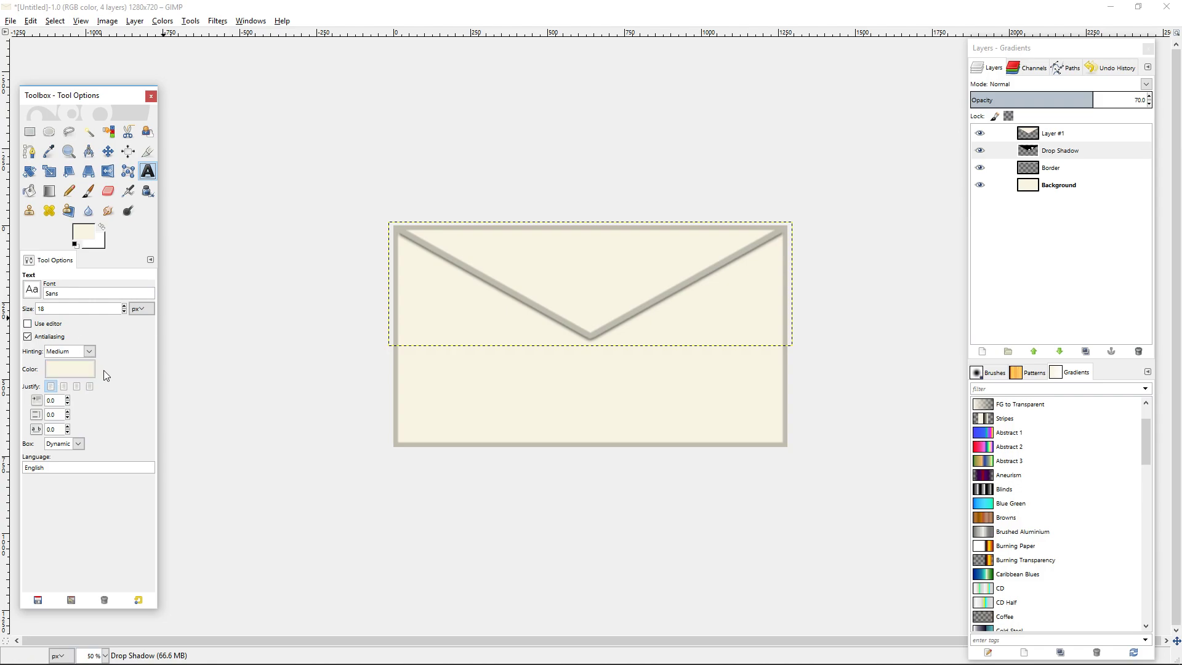
pyautogui.click(78, 371)
pyautogui.moveTo(68, 357); pyautogui.dragTo(13, 317)
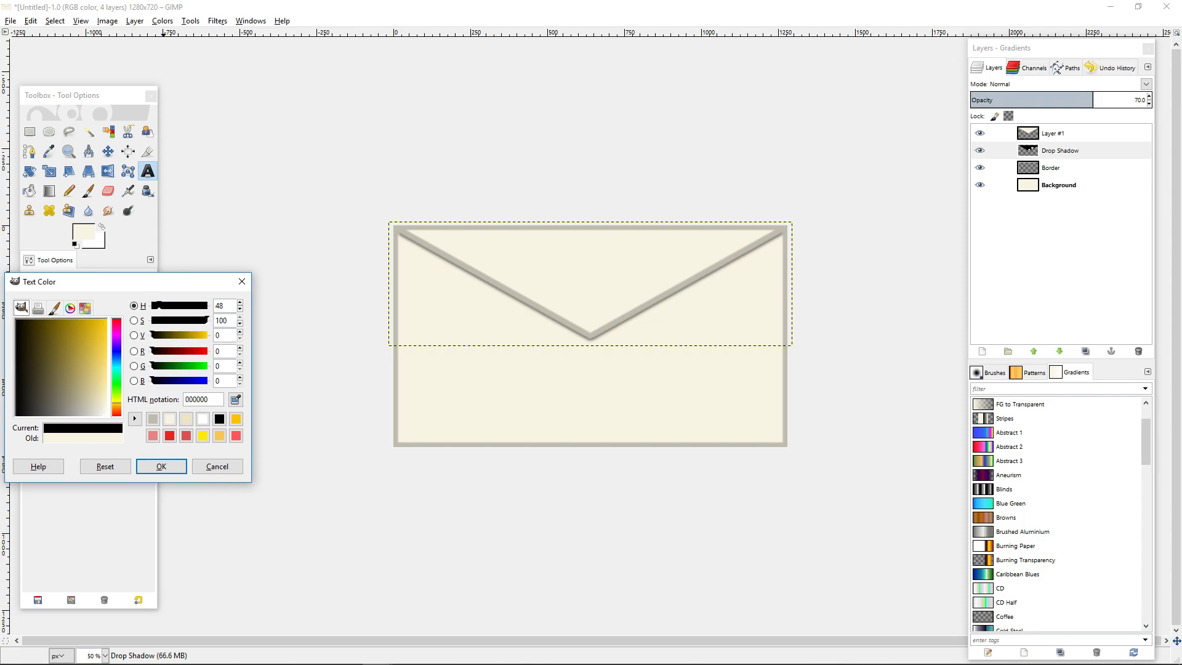
pyautogui.click(173, 467)
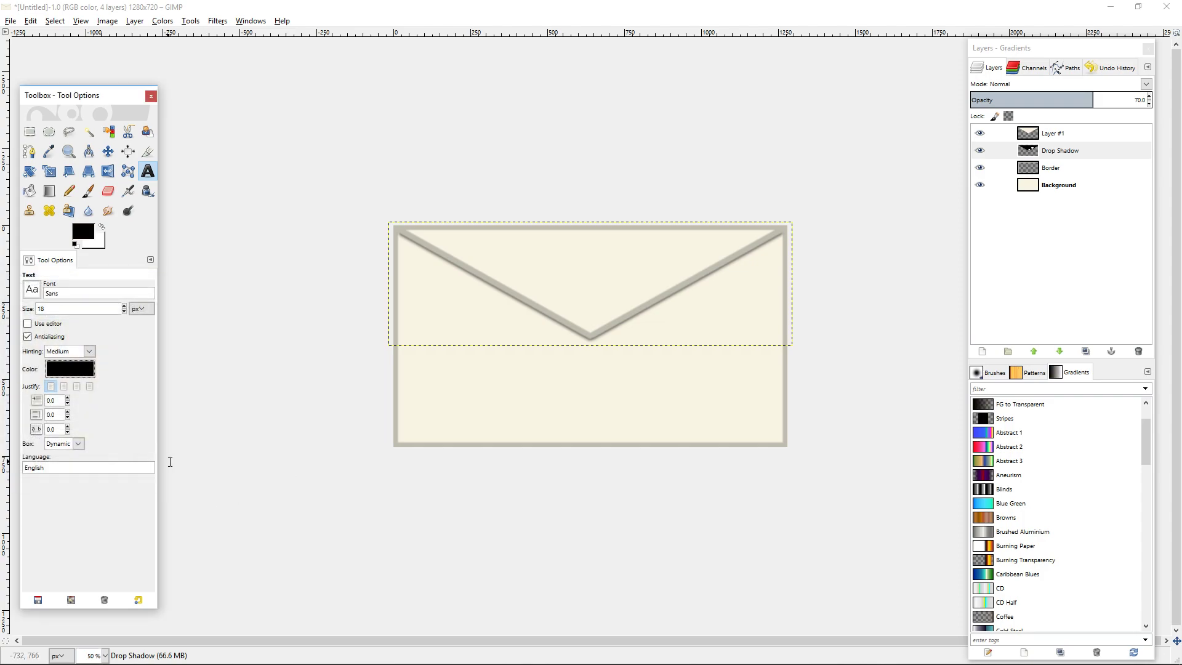
pyautogui.click(59, 309)
pyautogui.click(563, 384)
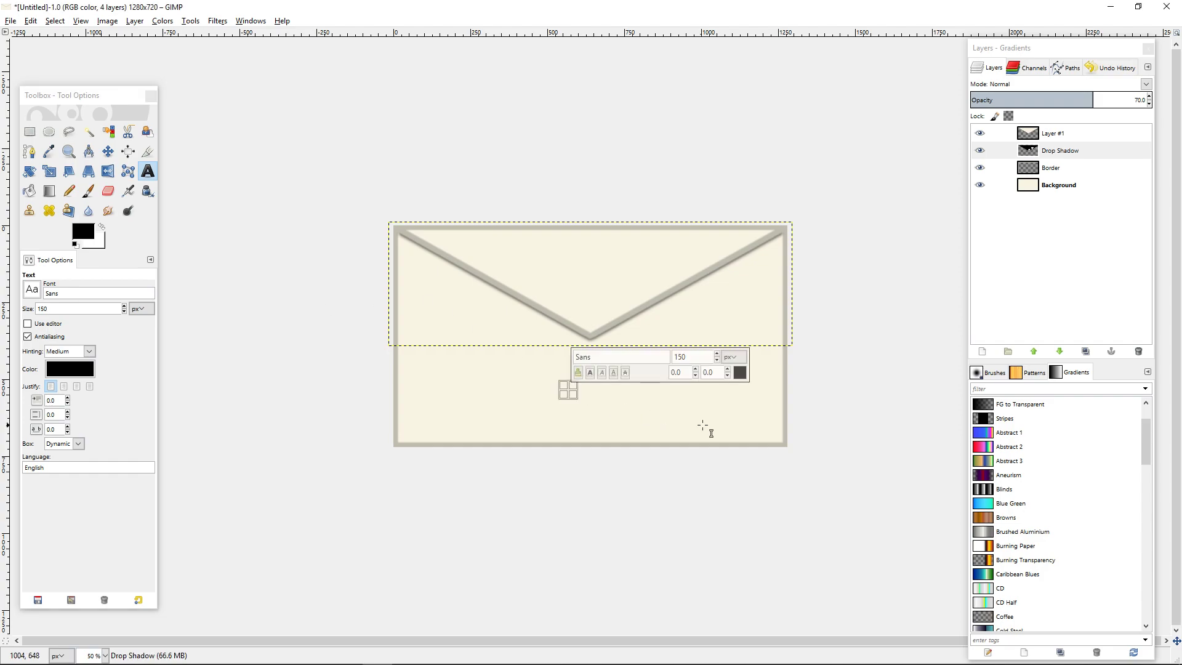
pyautogui.write('01')
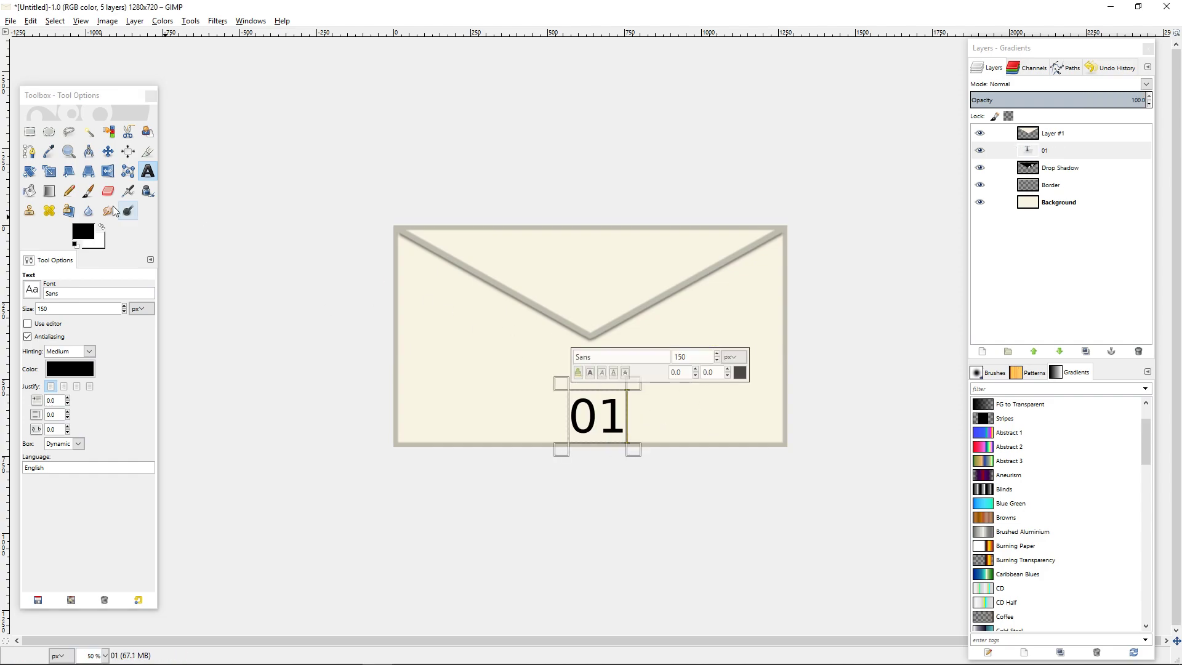
# Align the 01 text layer to the horizontal centre and bottom edge of the image.
pyautogui.click(128, 151)
pyautogui.click(613, 394)
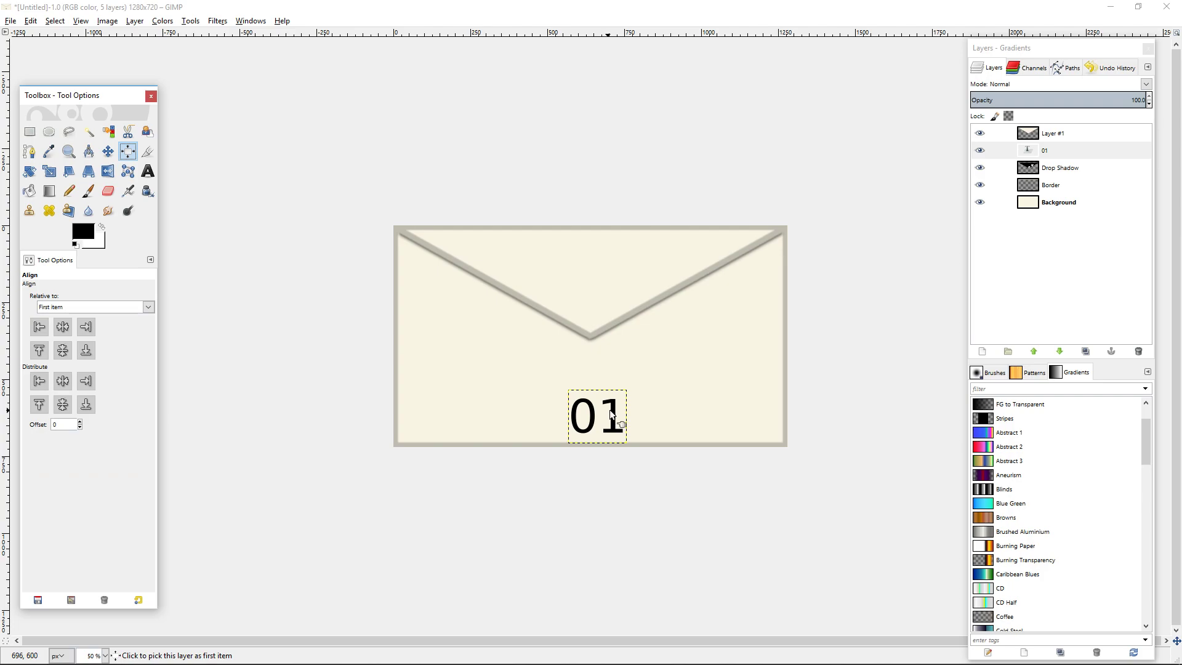
pyautogui.click(86, 350)
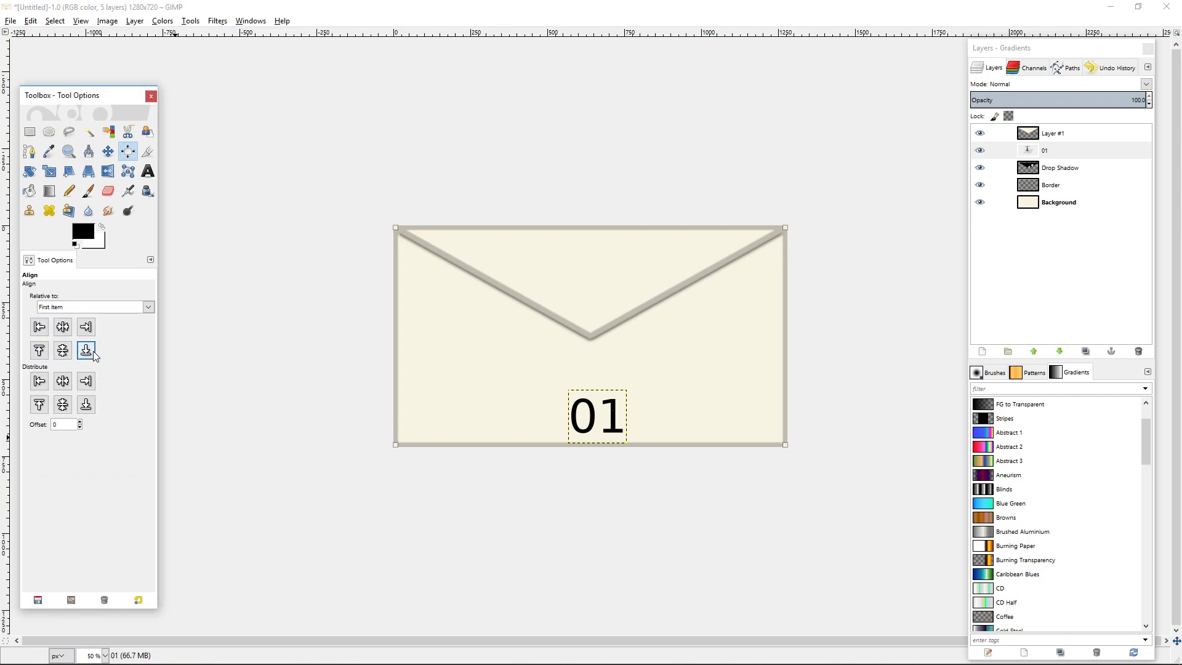
pyautogui.click(576, 406)
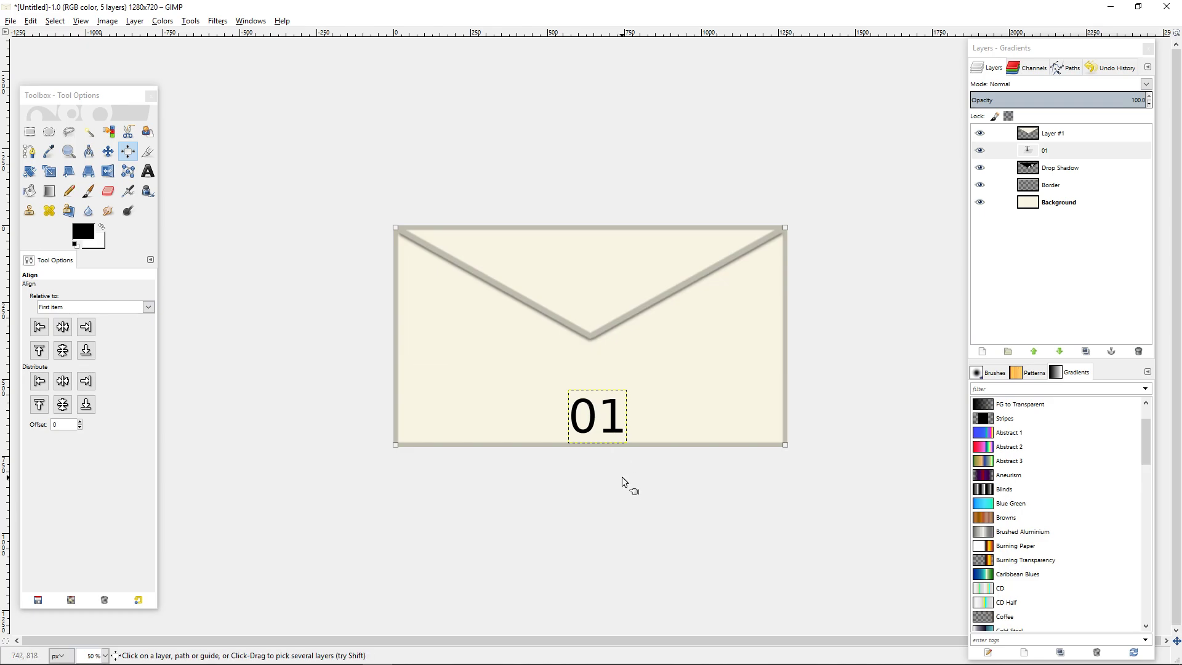
pyautogui.press('2')
pyautogui.moveTo(693, 394); pyautogui.dragTo(439, 644)
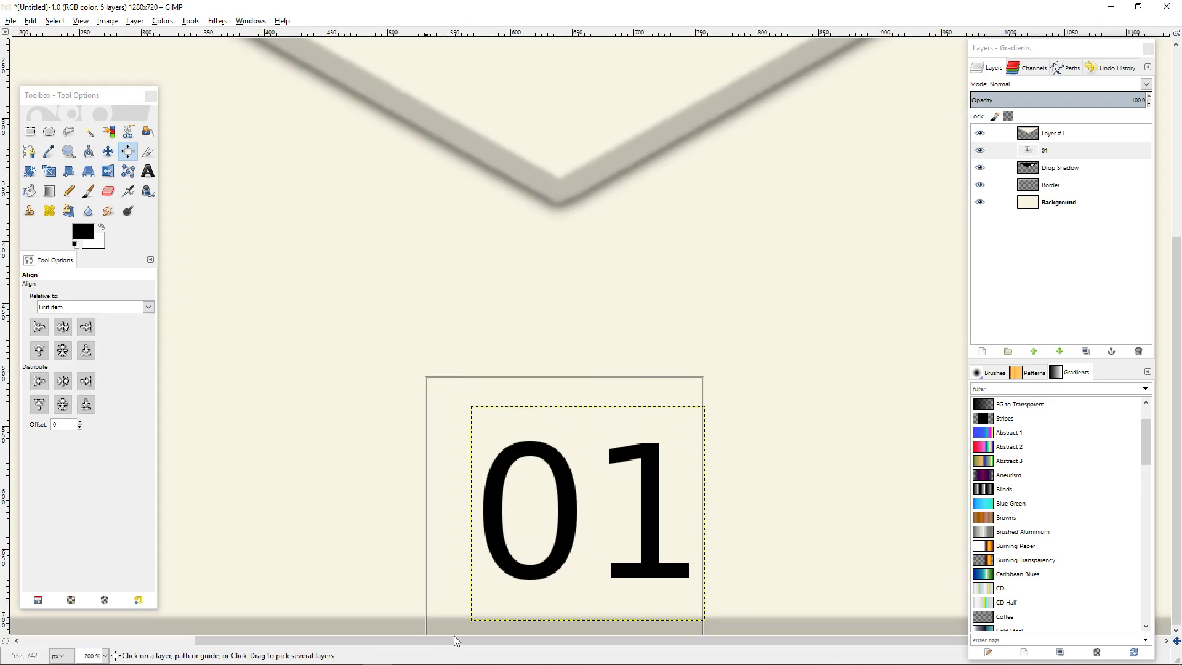
pyautogui.moveTo(793, 448); pyautogui.dragTo(768, 266)
pyautogui.moveTo(789, 155); pyautogui.dragTo(305, 471)
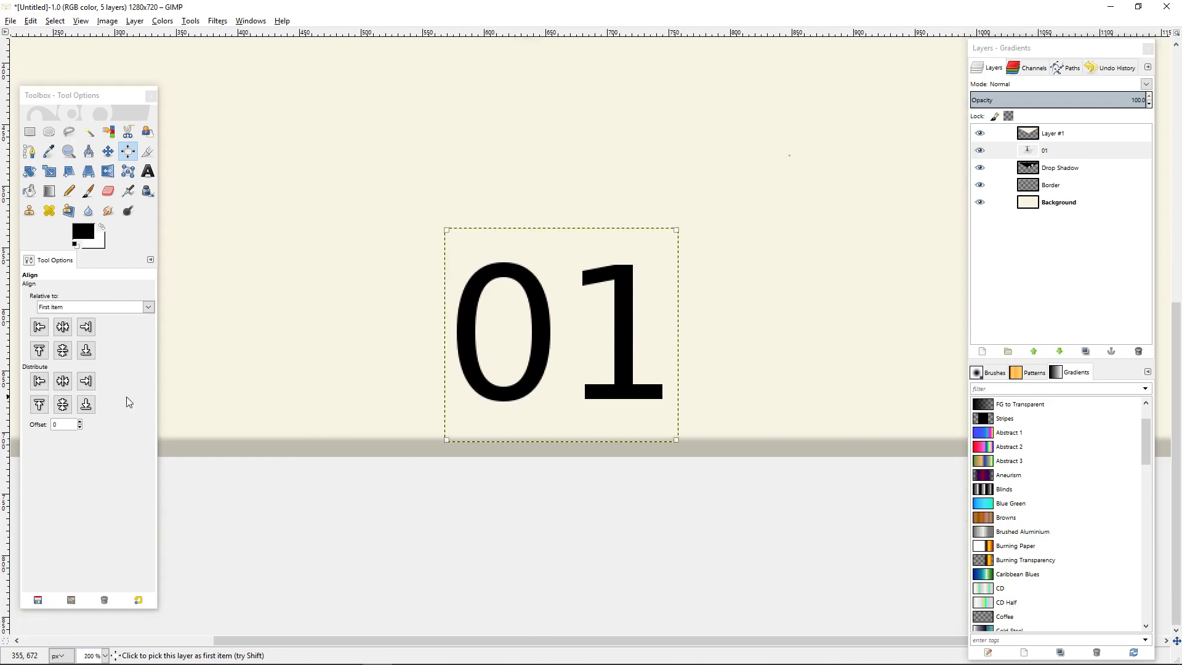
pyautogui.click(68, 325)
pyautogui.click(91, 350)
pyautogui.click(87, 351)
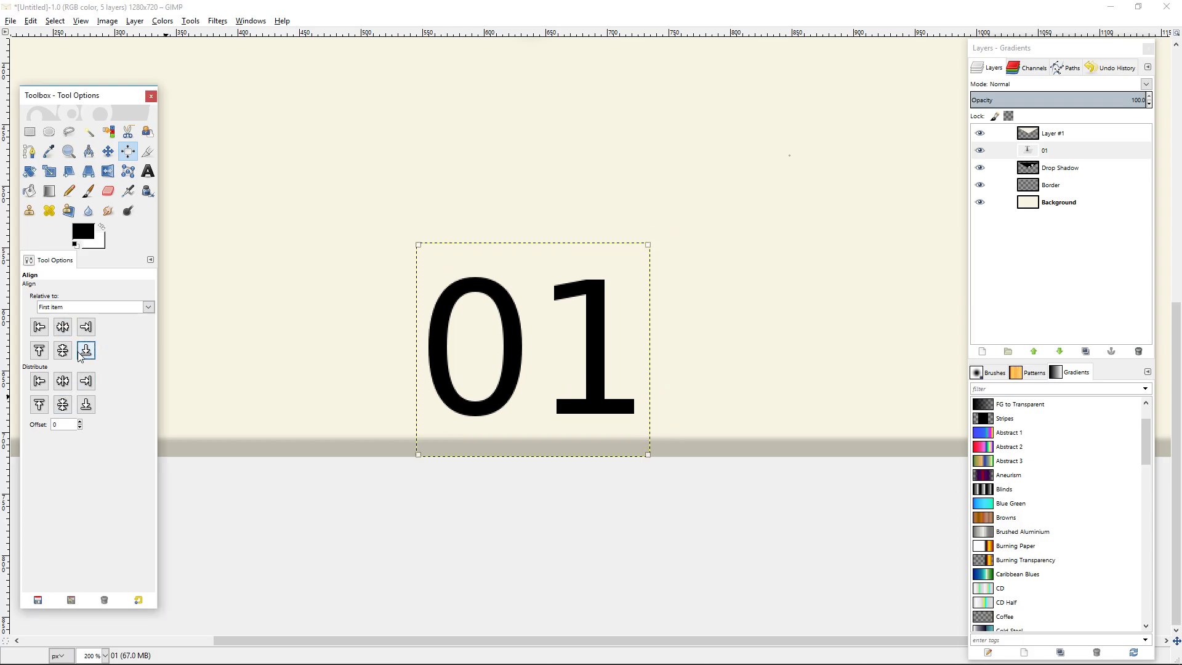
# Raise the 01 text layer above Layer #1 and reposition it from the bottom edge to the middle of the flap.
pyautogui.hotkey('shift', 'ctrl', 'j')
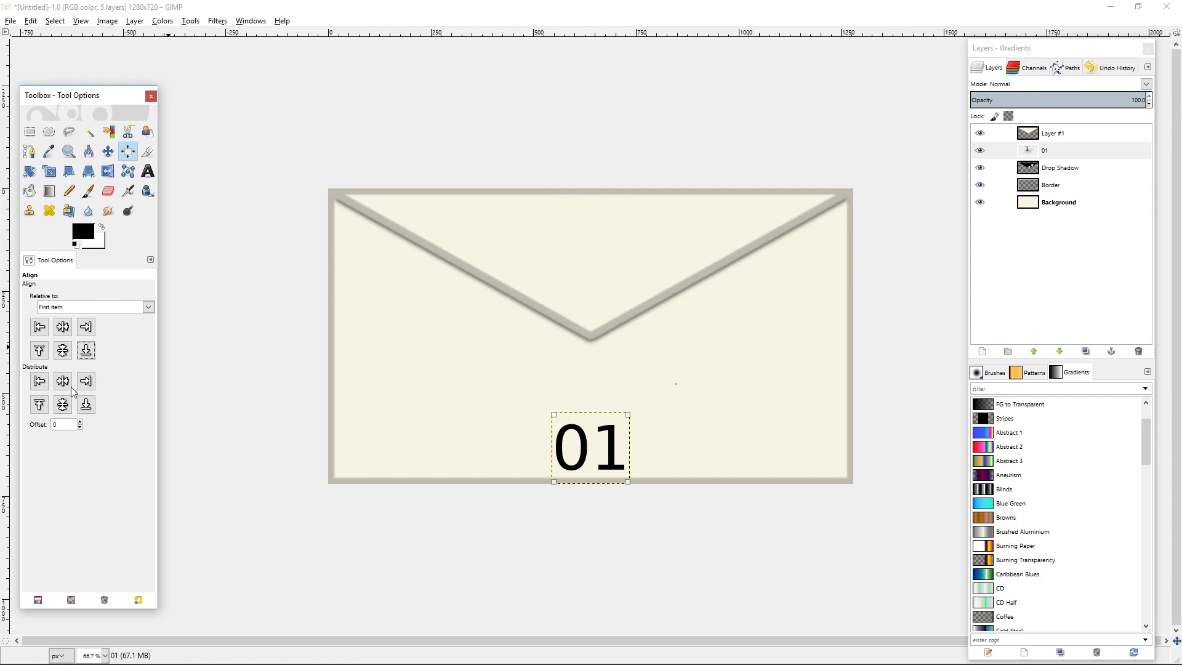
pyautogui.click(38, 350)
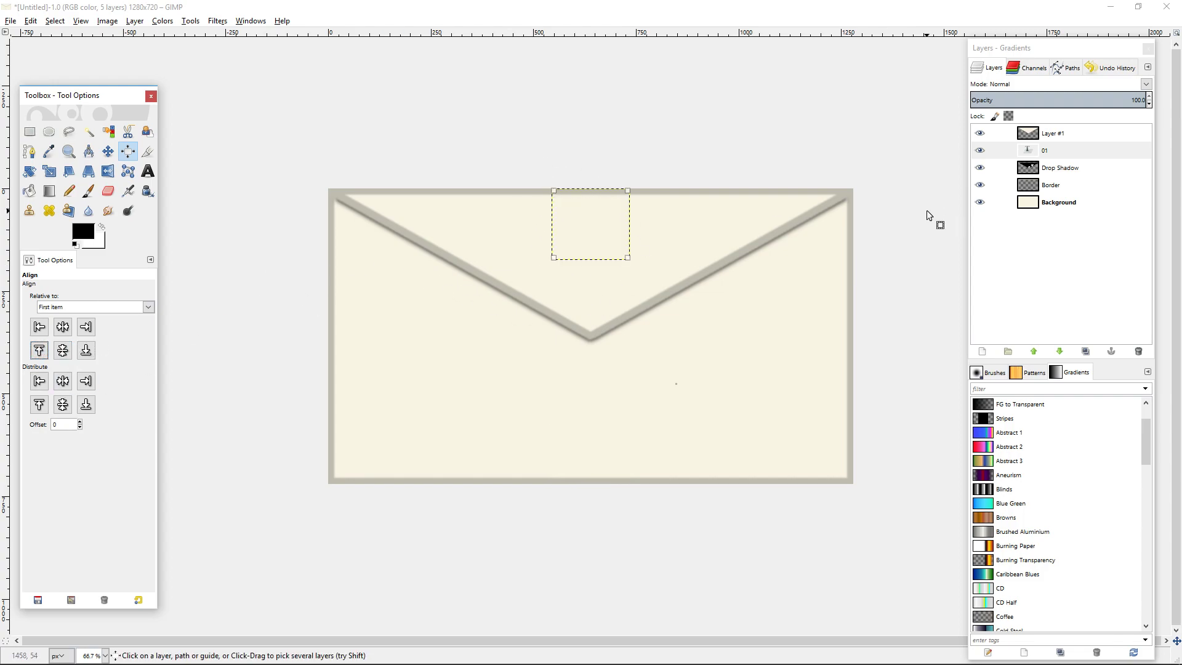
pyautogui.click(1033, 351)
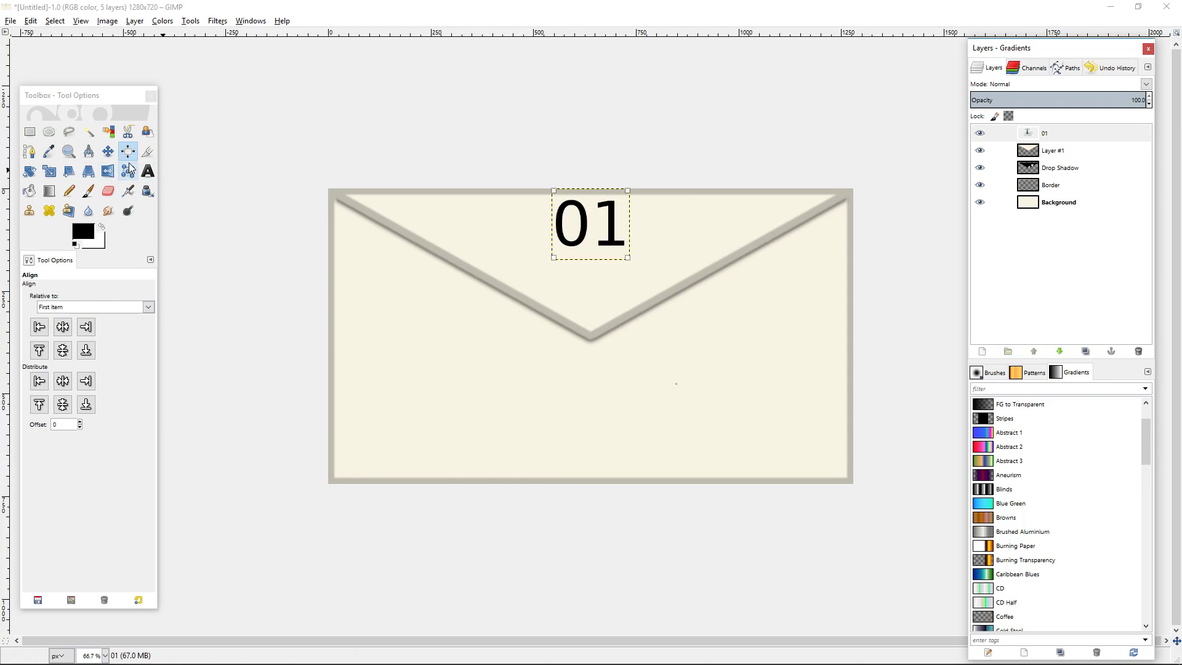
pyautogui.click(107, 151)
pyautogui.moveTo(572, 227); pyautogui.dragTo(559, 261)
# Add the text Episode on the flap over the 01 text and set its size to 75 px.
pyautogui.click(148, 171)
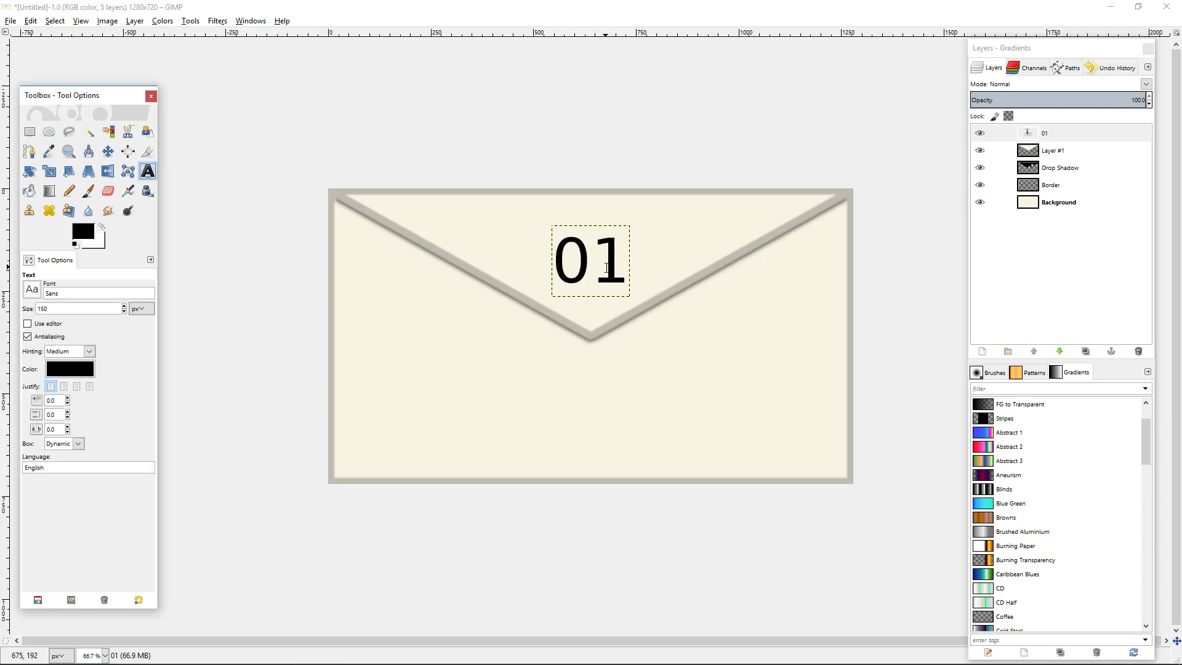
pyautogui.click(591, 260)
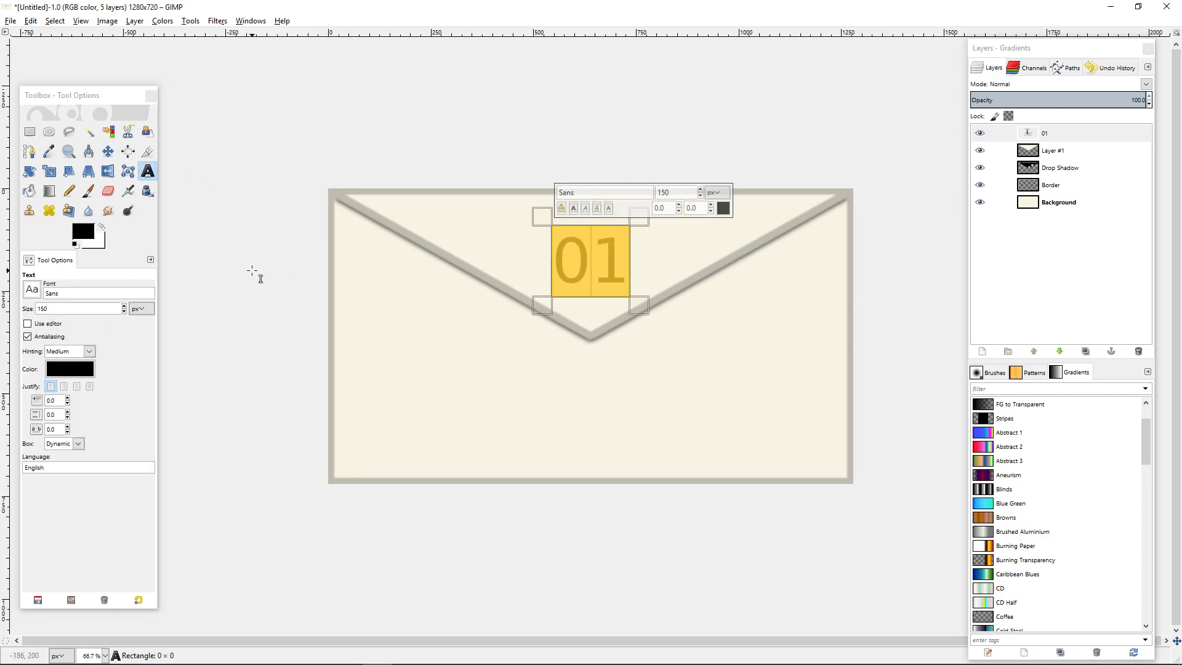
pyautogui.click(464, 209)
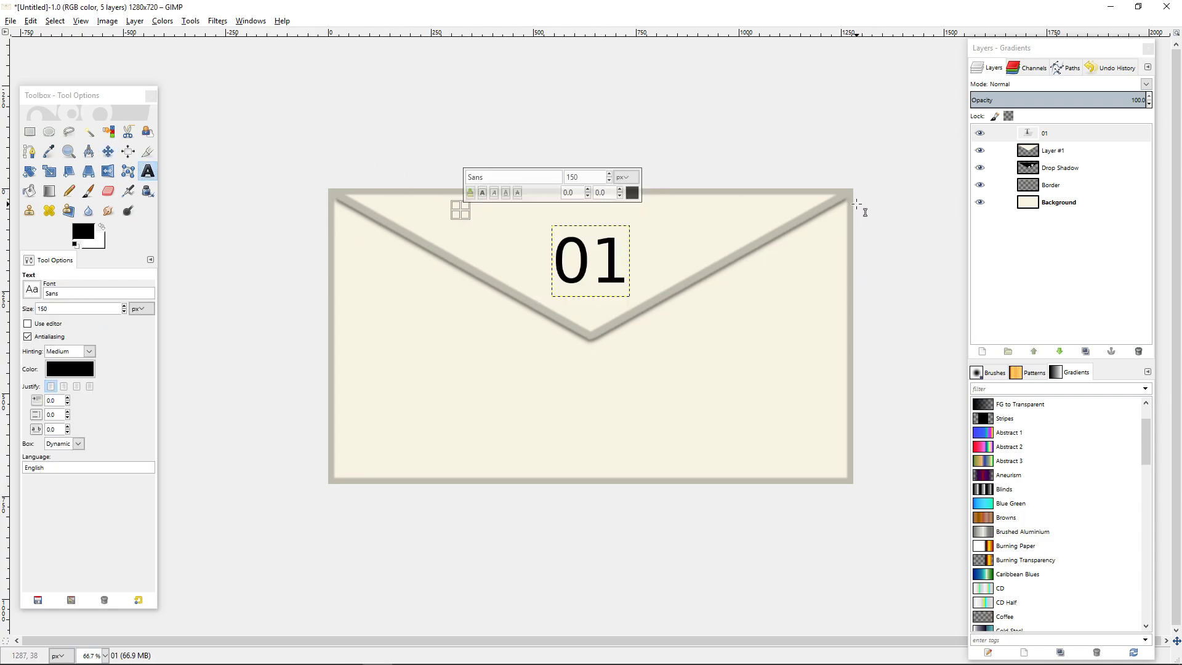
pyautogui.write('Episode')
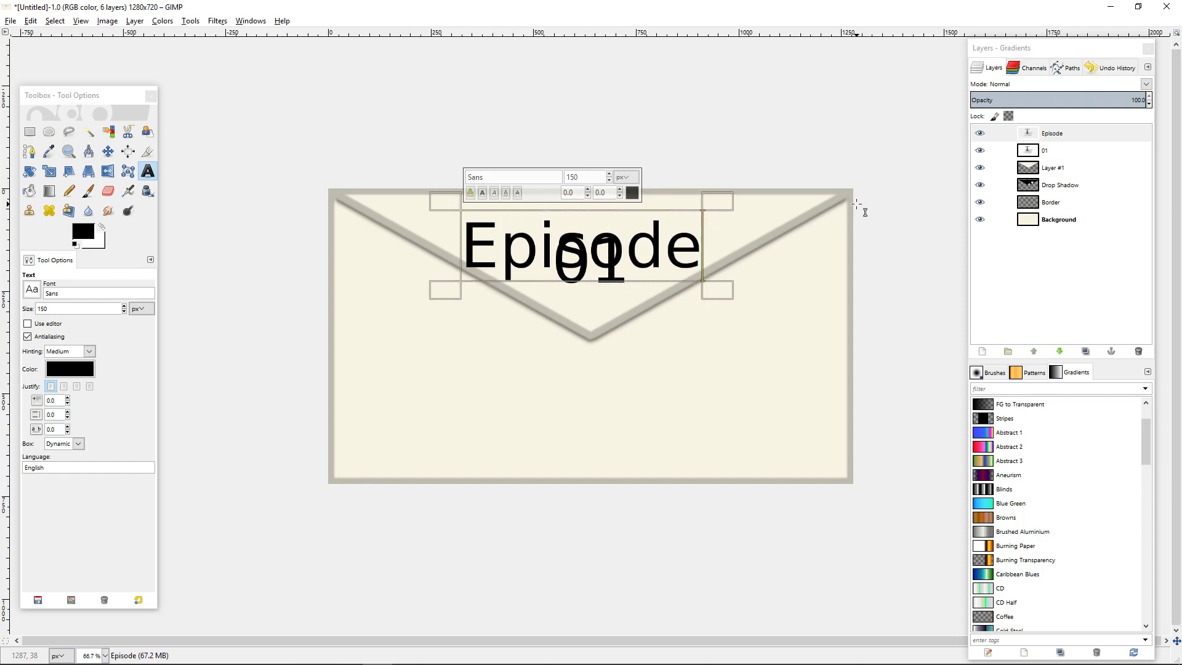
pyautogui.hotkey('ctrl', 'a')
pyautogui.click(587, 176)
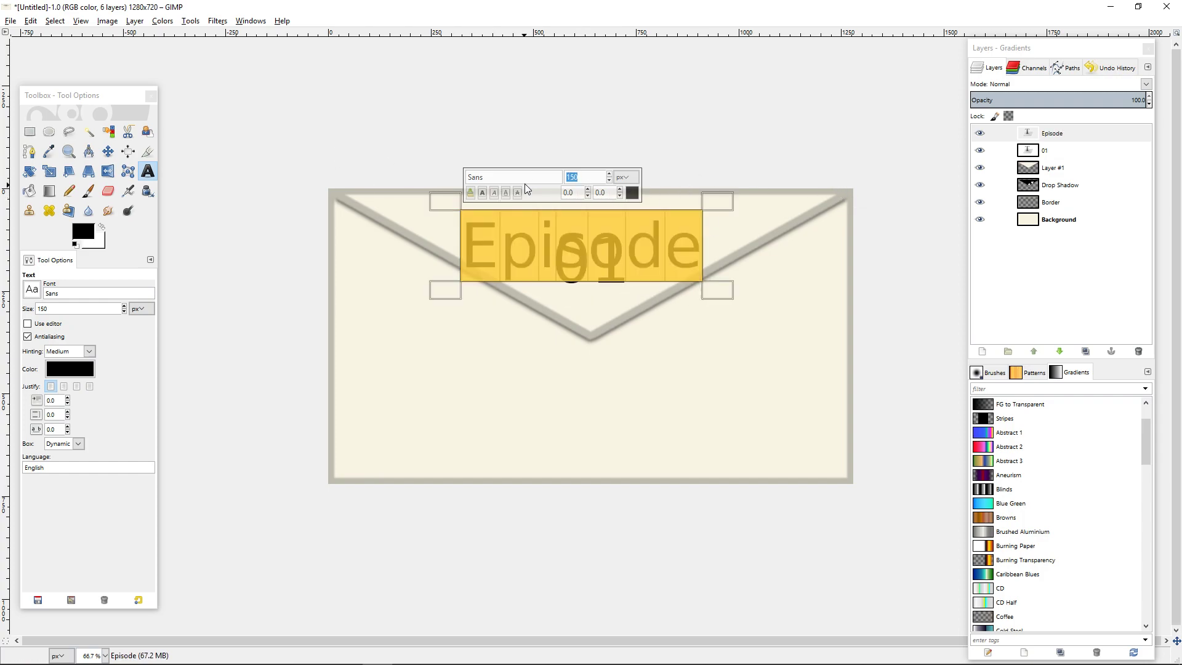
pyautogui.write('75')
pyautogui.press('Return')
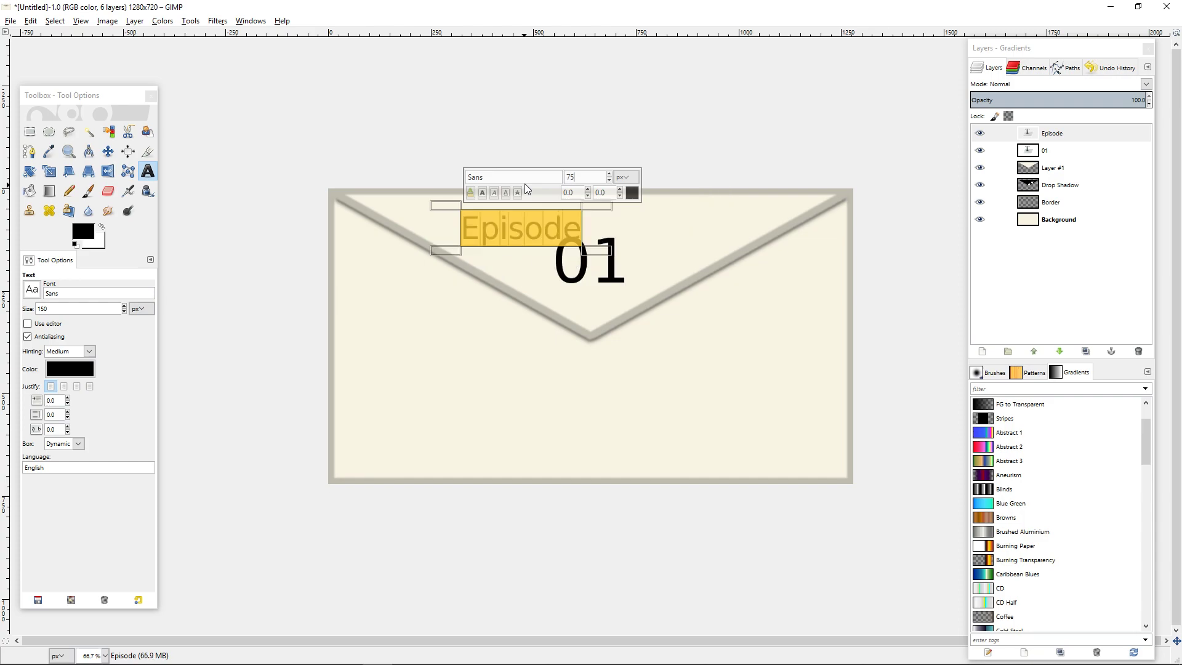
# Set the Episode text's font to Source Code Pro.
pyautogui.click(32, 289)
pyautogui.scroll(-5, 90, 404)
pyautogui.scroll(-10, 91, 405)
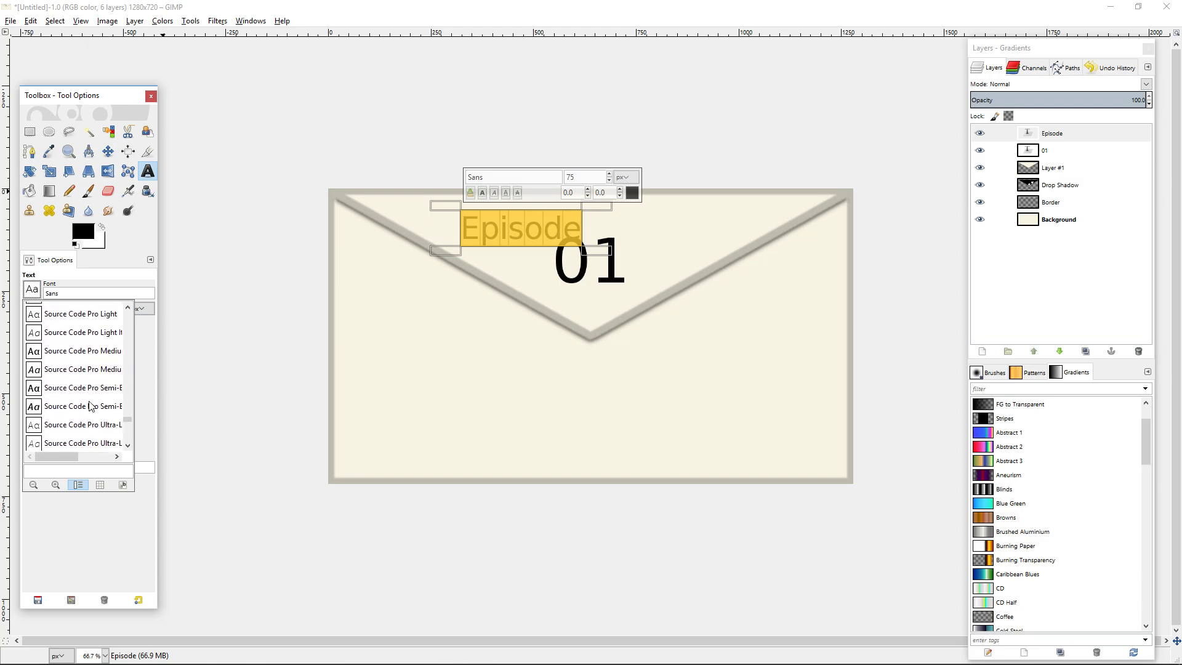
pyautogui.scroll(1, 98, 388)
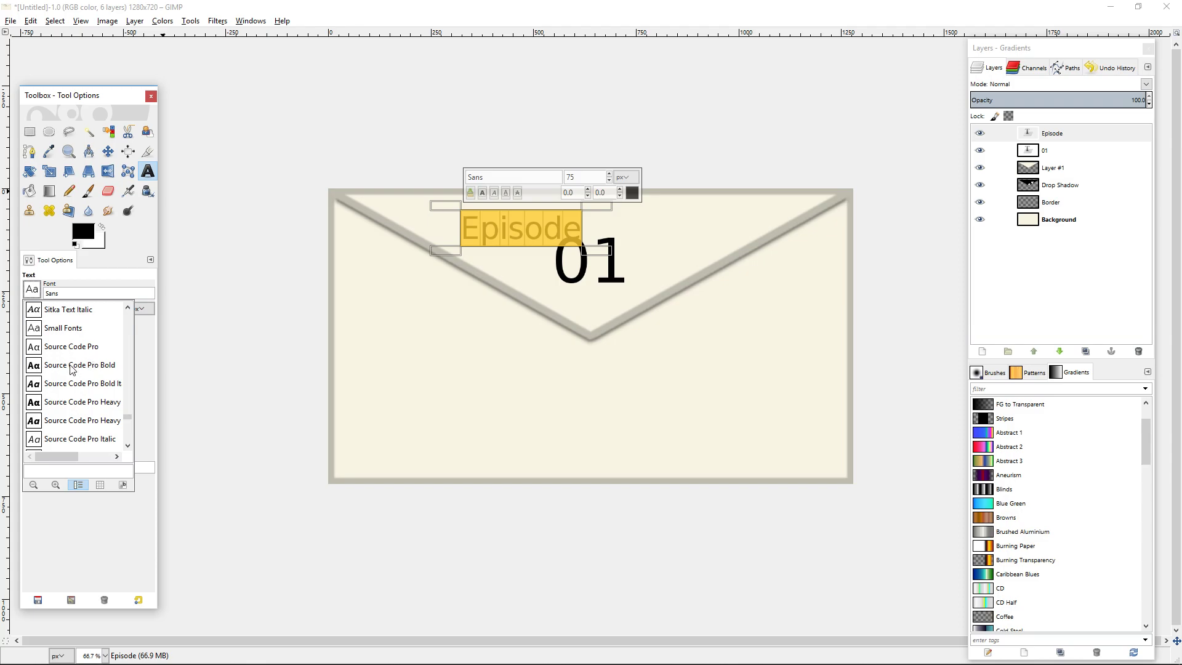
pyautogui.click(56, 349)
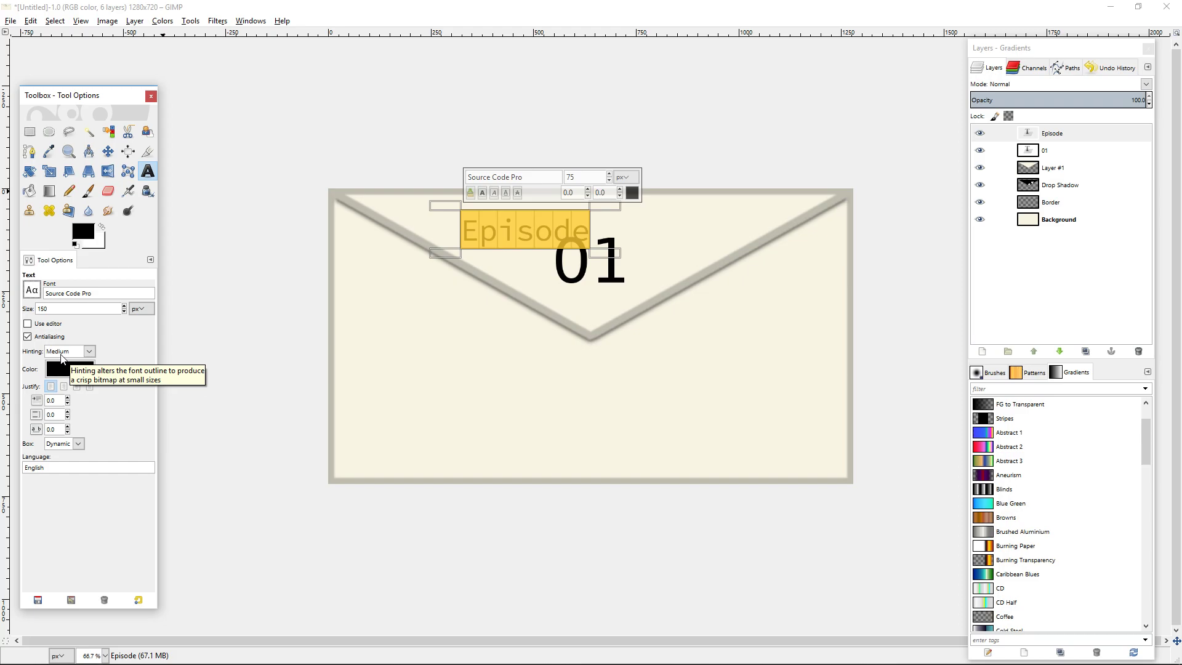
# Align the 01 and Episode texts to the image's horizontal centre, and align Episode to the image's top edge.
pyautogui.click(1012, 151)
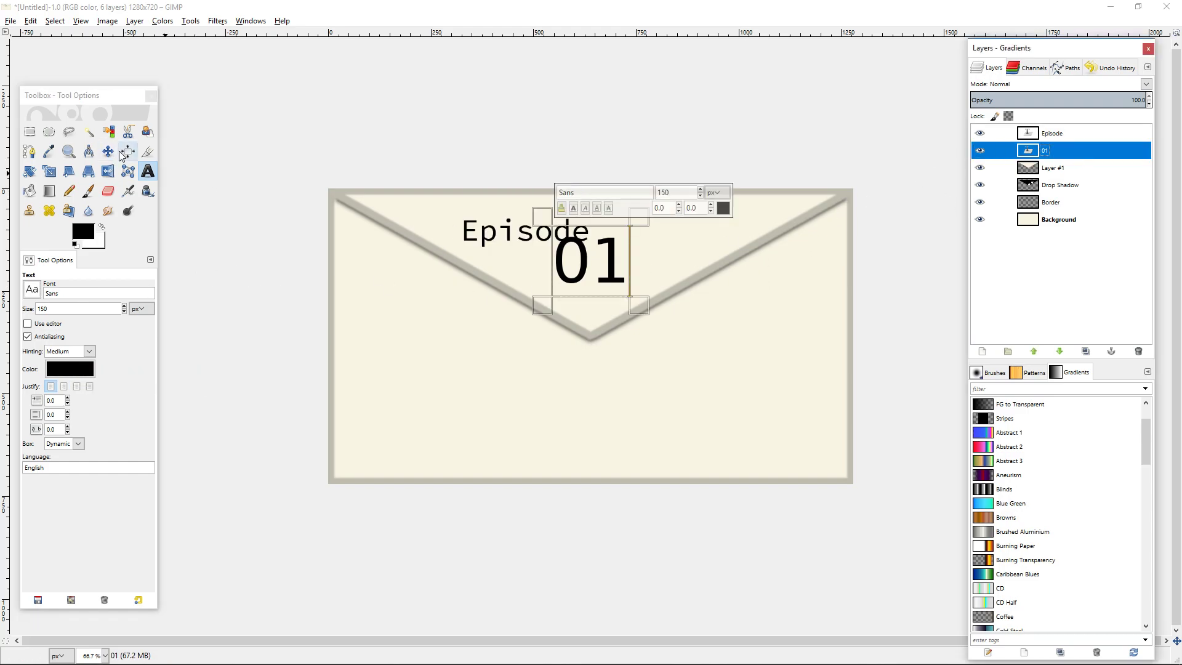
pyautogui.click(123, 154)
pyautogui.click(581, 266)
pyautogui.click(62, 326)
pyautogui.click(526, 241)
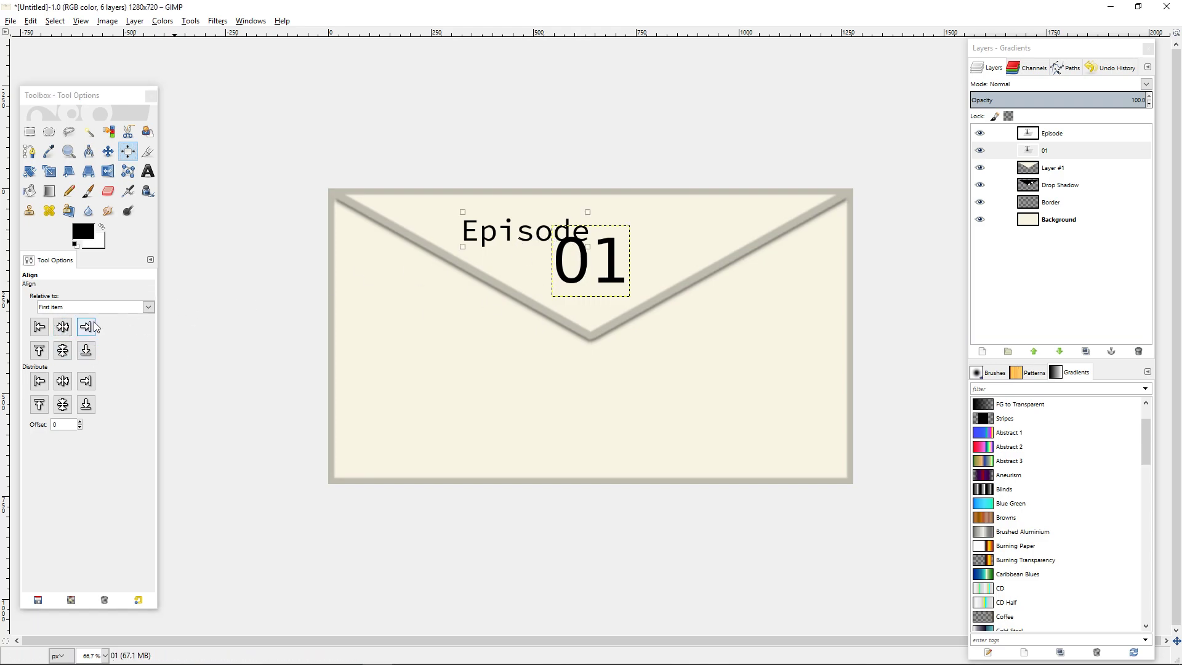
pyautogui.click(61, 327)
pyautogui.click(45, 353)
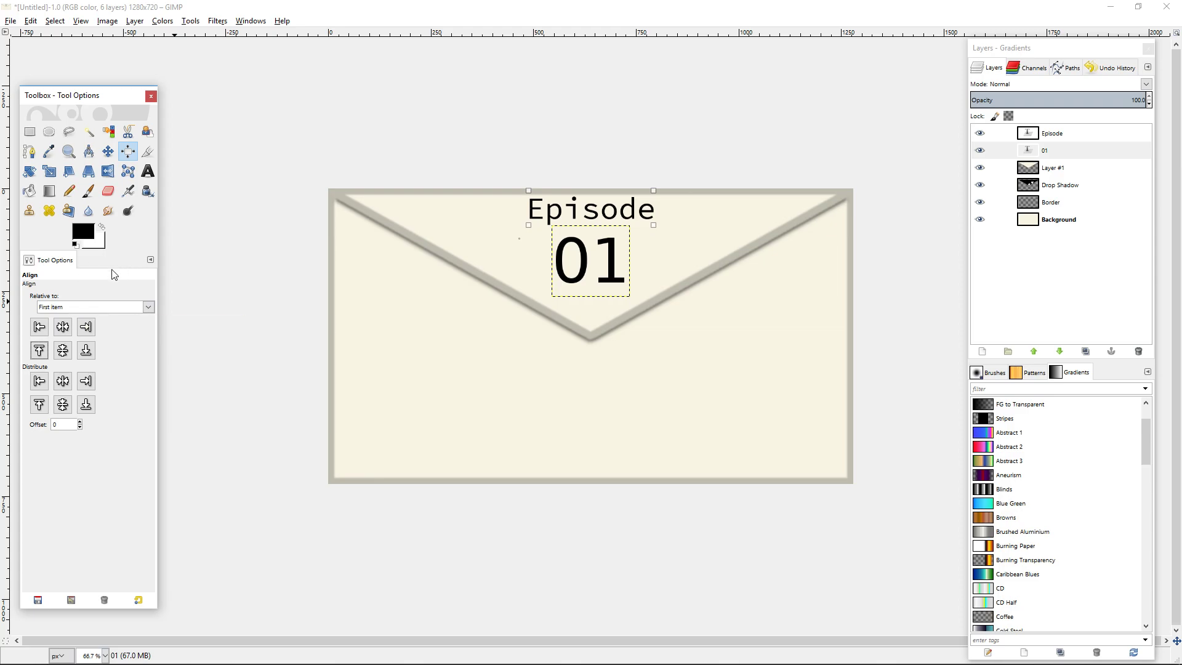
# Set the 01 text's font to Source Code Pro.
pyautogui.click(148, 170)
pyautogui.click(601, 252)
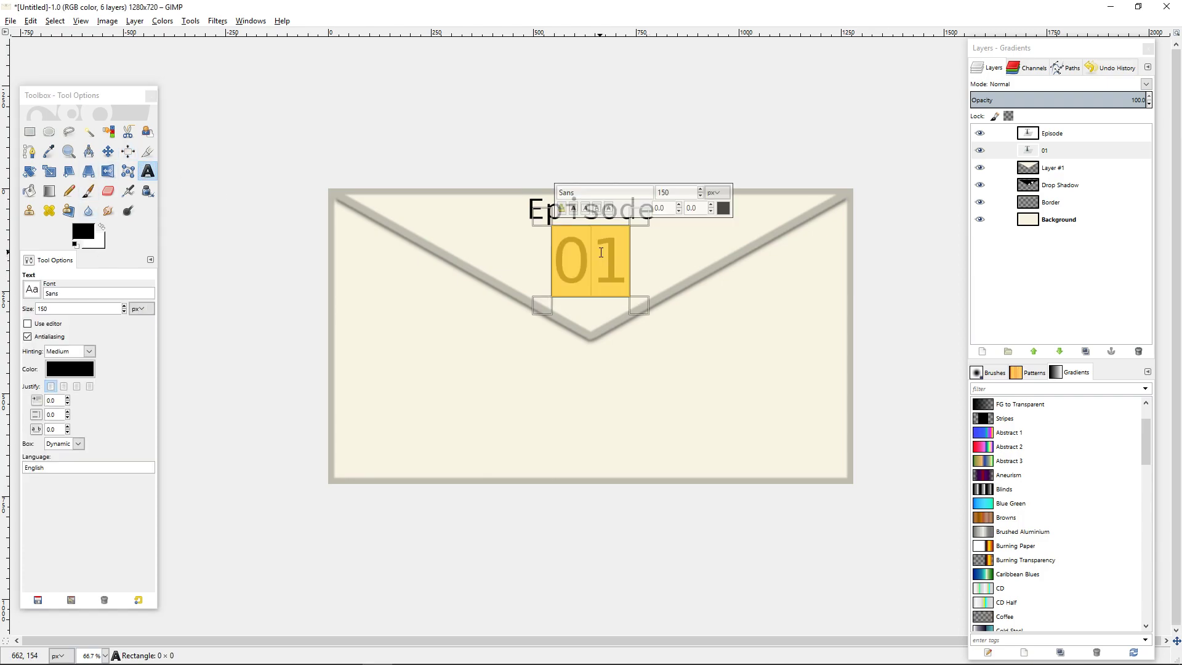
pyautogui.click(589, 192)
pyautogui.write('Source Co')
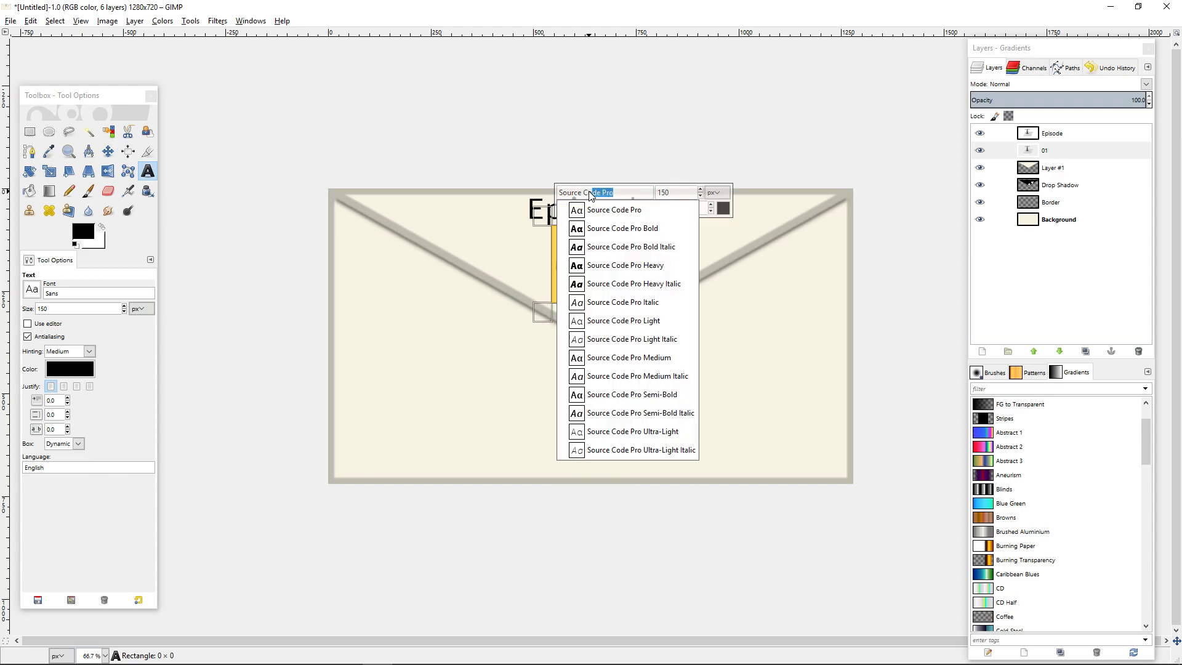
pyautogui.press('Down')
pyautogui.press('Return')
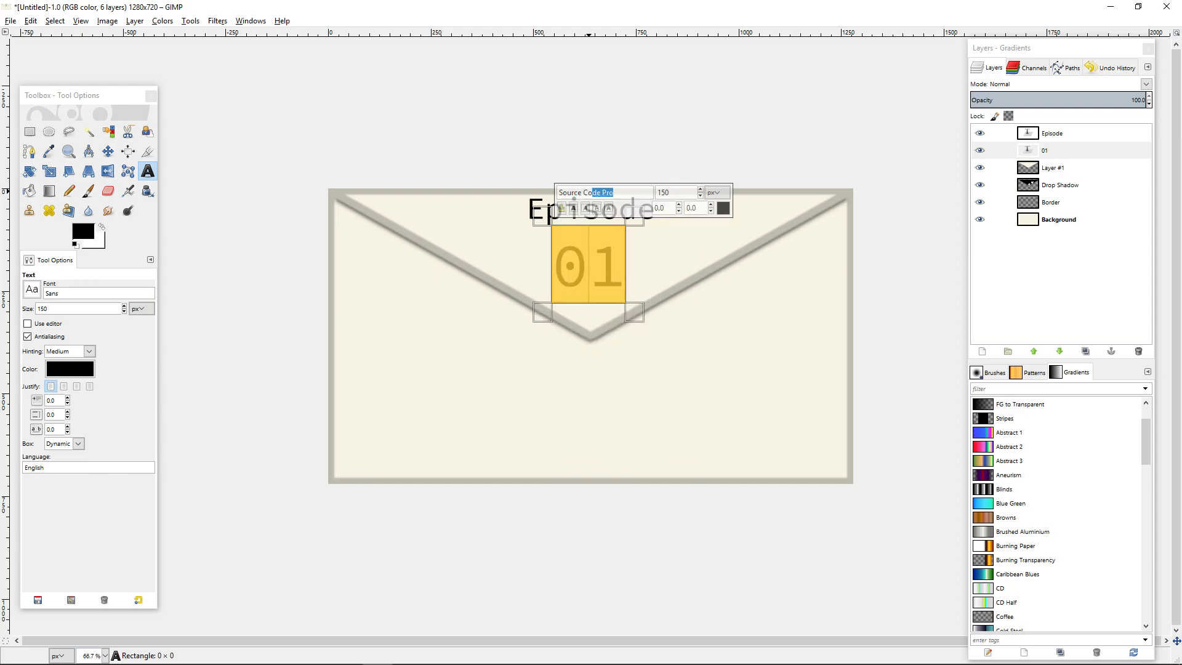
pyautogui.click(824, 276)
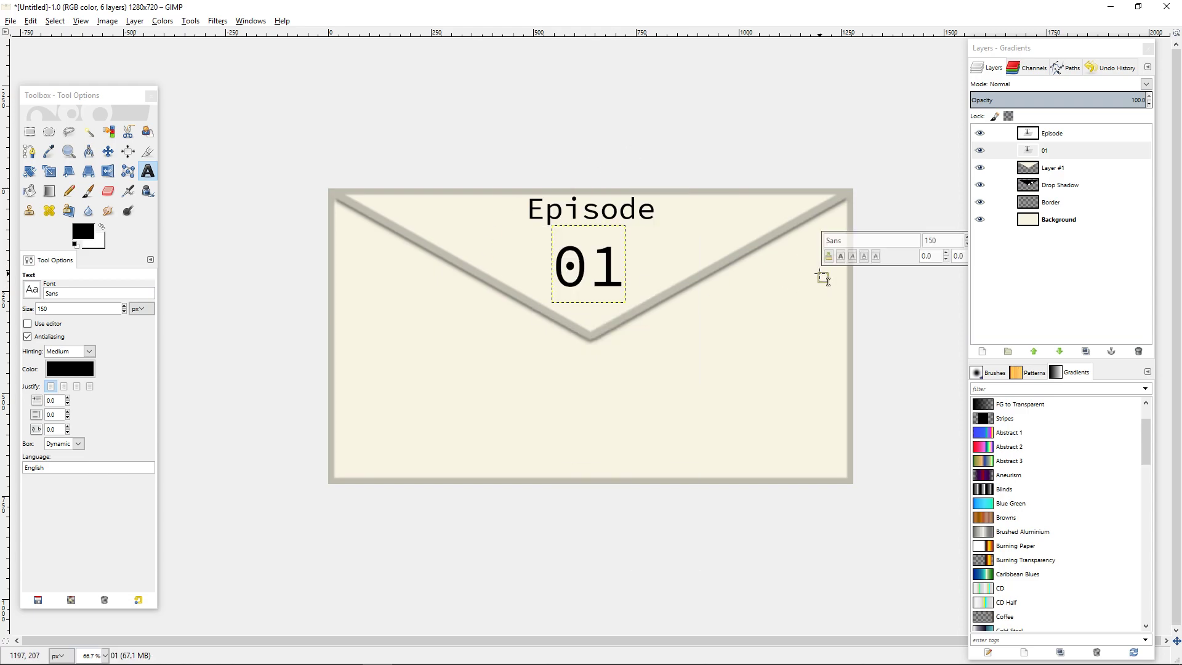
pyautogui.click(860, 358)
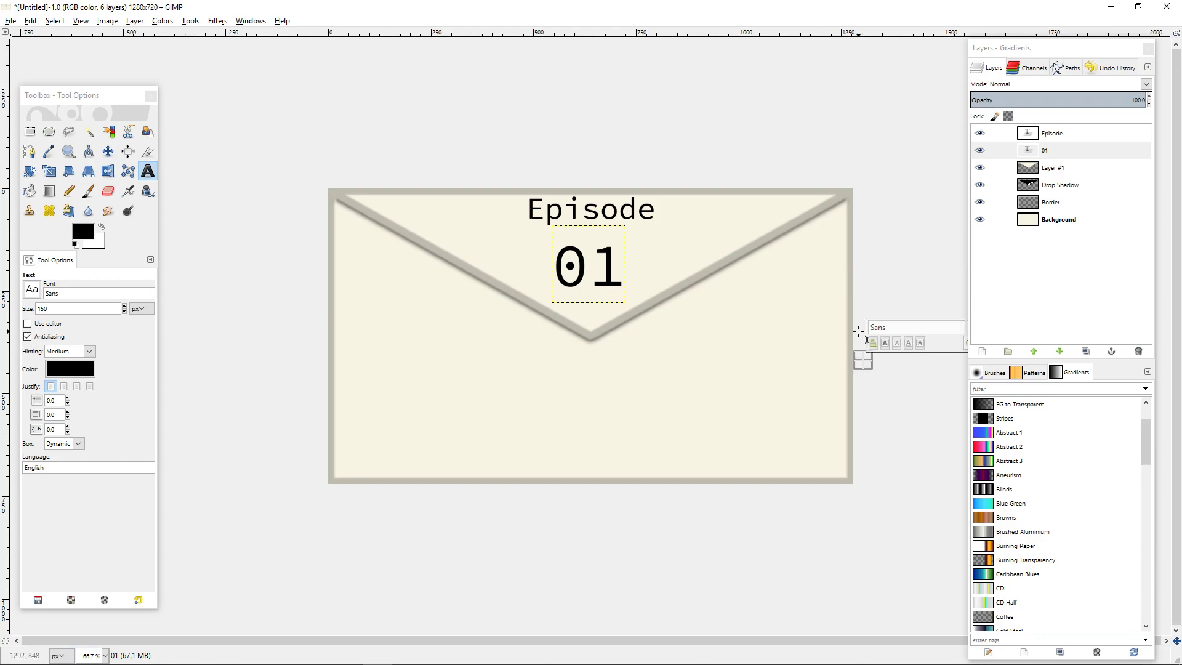
# Change the Episode text's font to Inconsolata Medium.
pyautogui.doubleClick(557, 206)
pyautogui.tripleClick(573, 149)
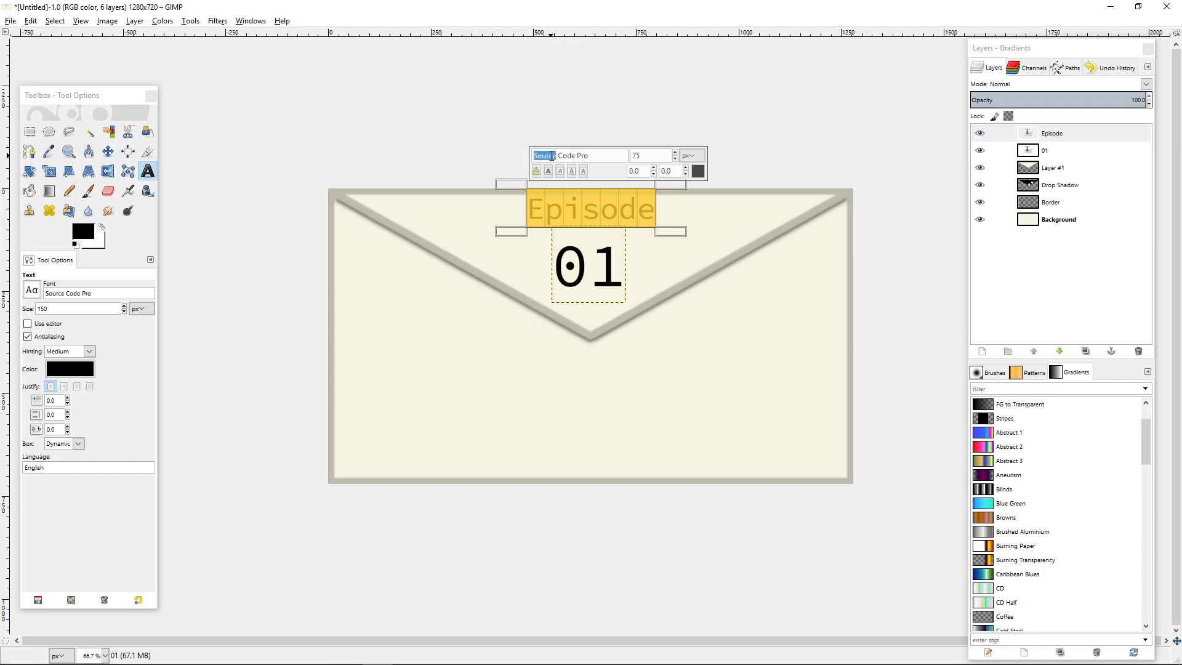
pyautogui.write('o')
pyautogui.write('ncos')
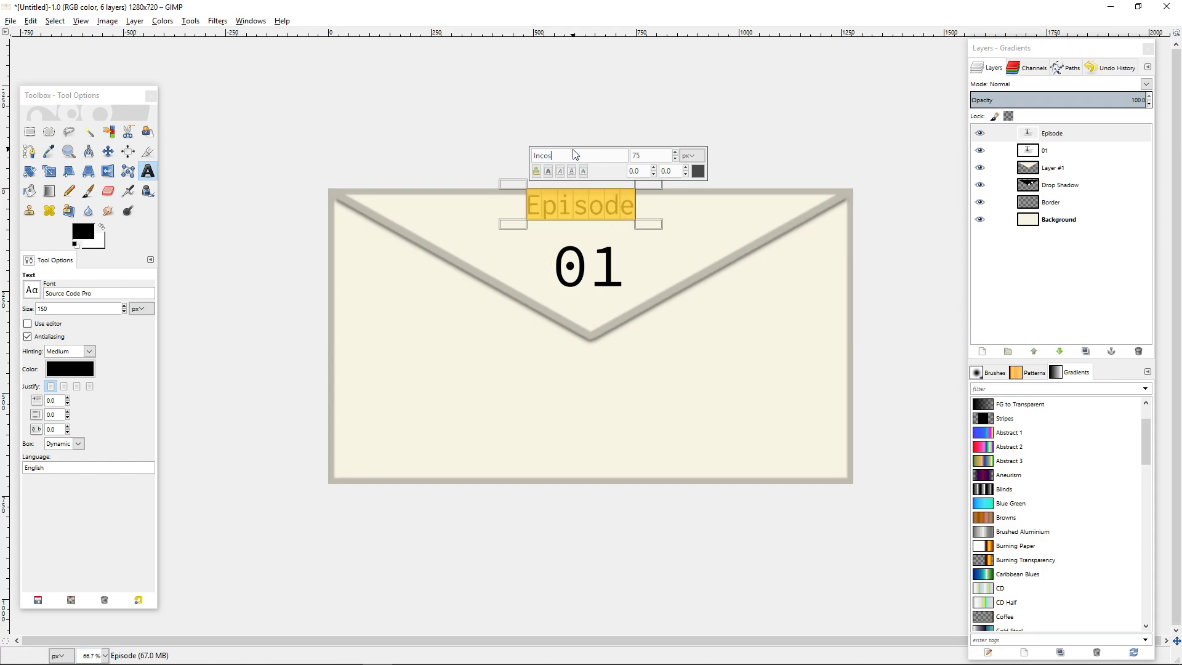
pyautogui.write('onsolata Medium')
pyautogui.press('Return')
# Change the 01 text's font to Inconsolata Medium to match Episode.
pyautogui.click(597, 268)
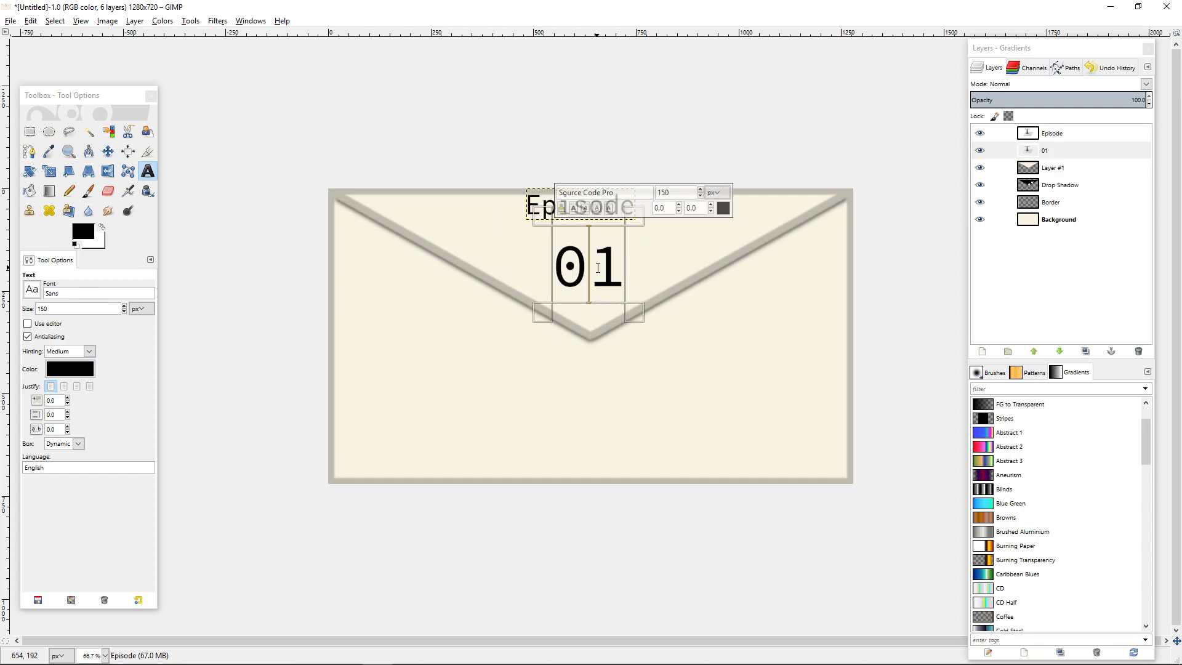
pyautogui.doubleClick(581, 271)
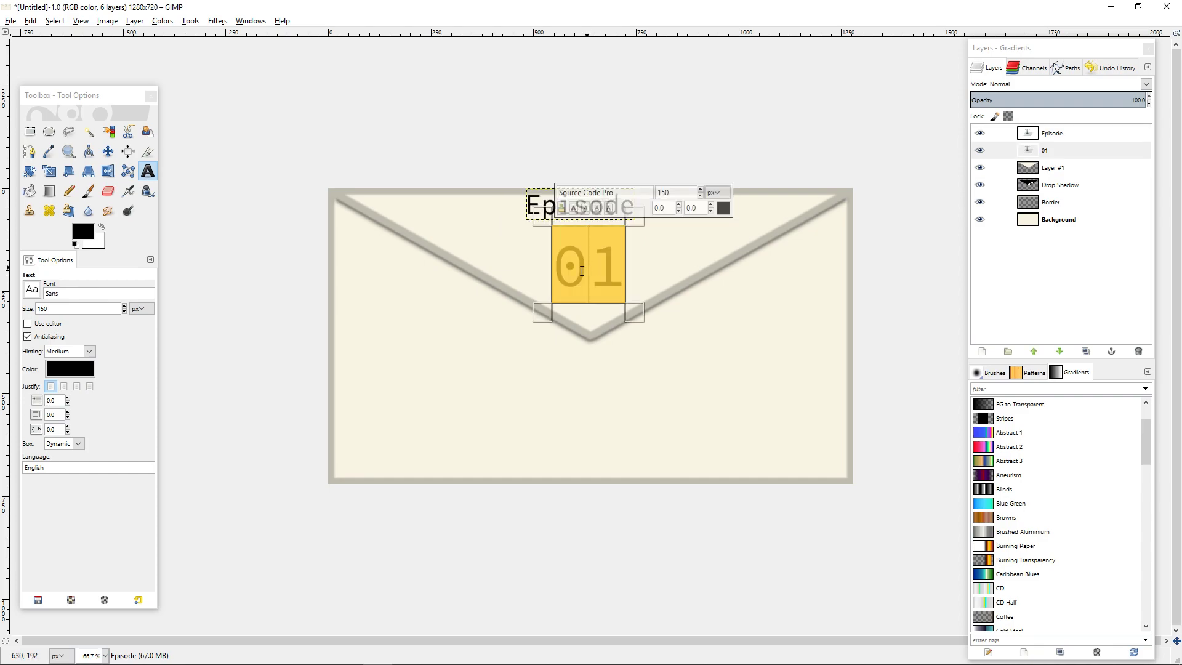
pyautogui.click(614, 192)
pyautogui.write('Inconsolata Medium')
pyautogui.press('Return')
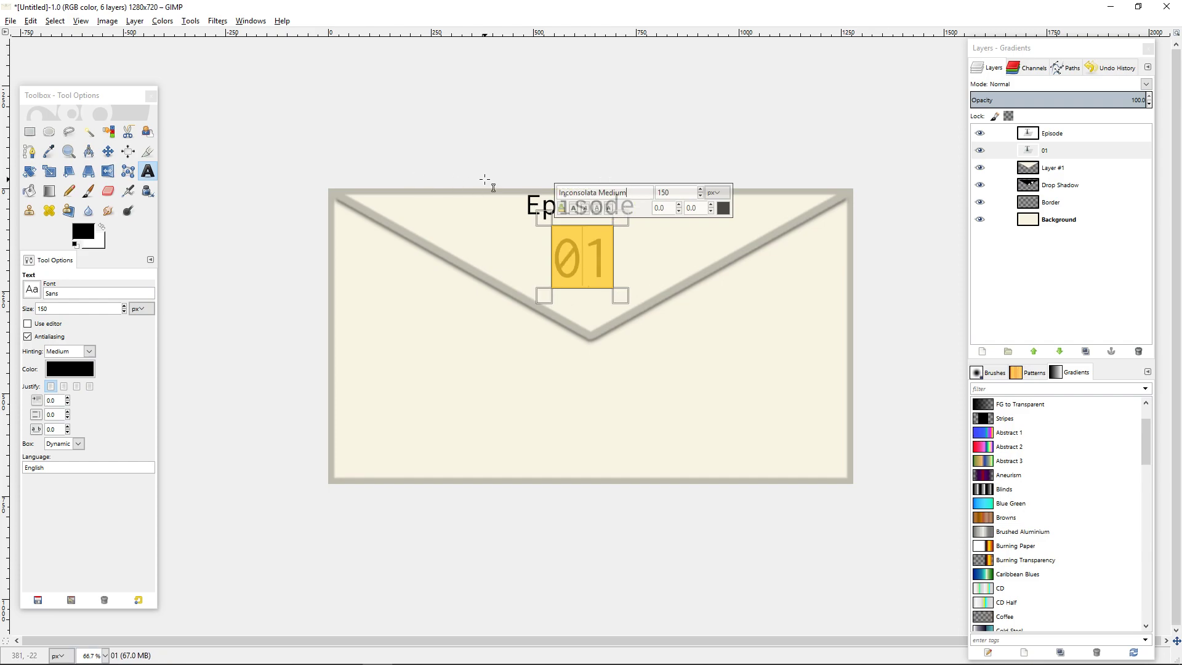
# Realign the 01 and Episode texts to the horizontal centre of the image.
pyautogui.click(127, 151)
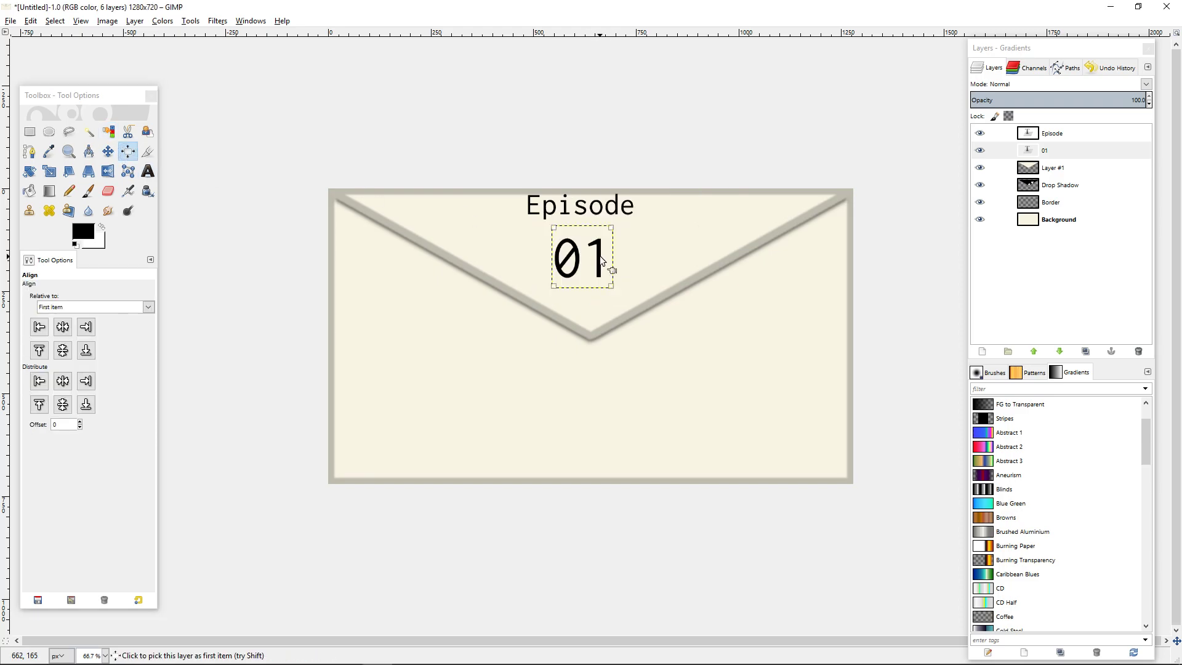
pyautogui.click(62, 327)
pyautogui.click(598, 210)
pyautogui.click(62, 328)
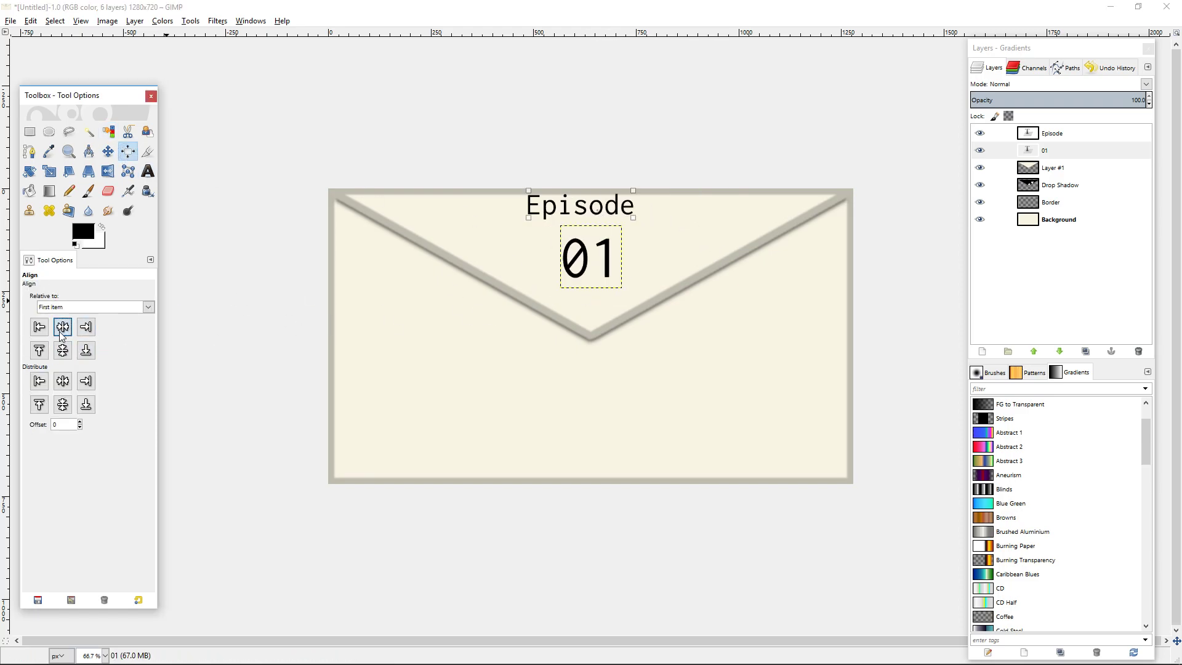
# Move the Episode text slightly down from the top edge so it sits just above 01.
pyautogui.click(114, 150)
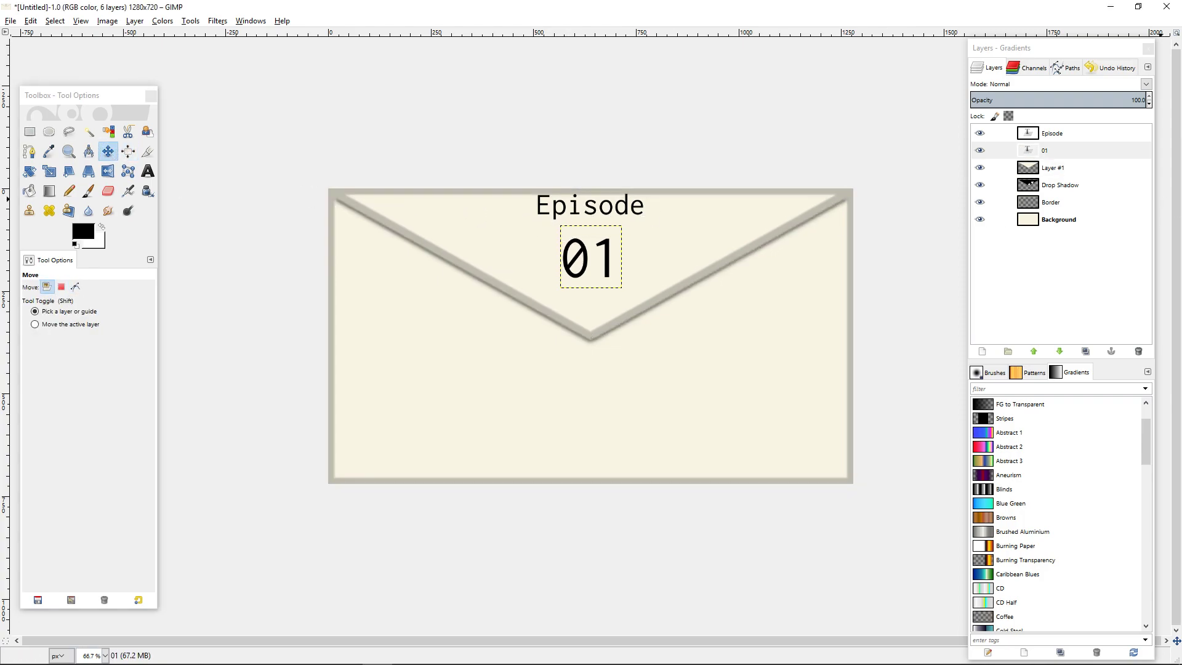
pyautogui.click(593, 208)
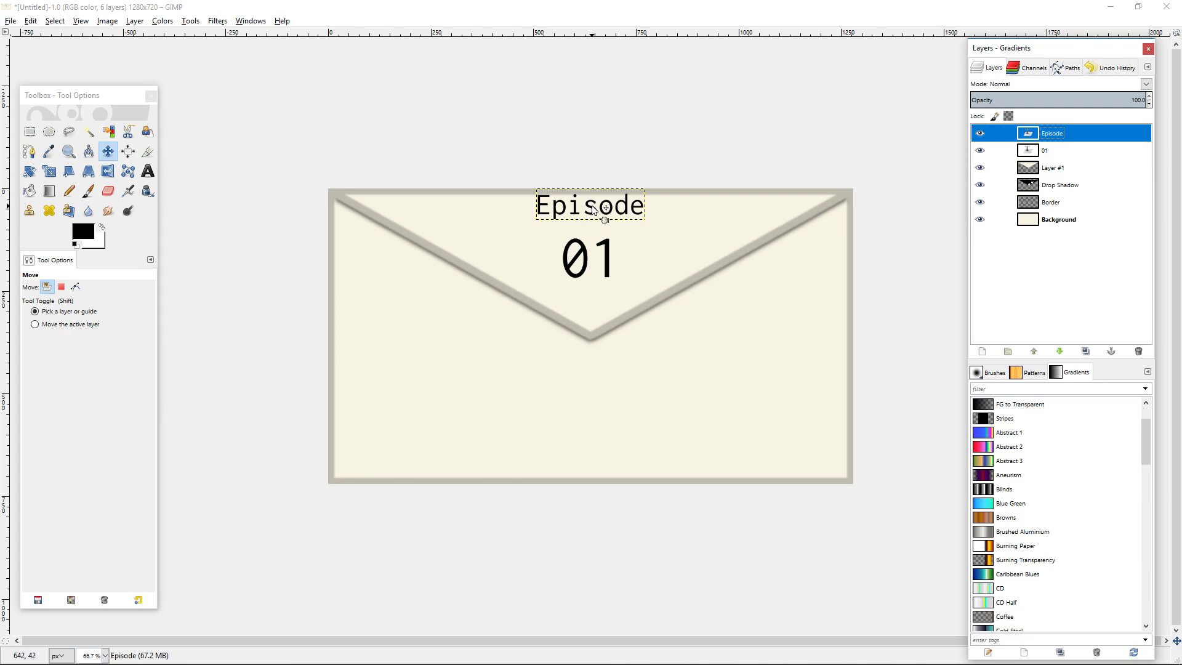
pyautogui.moveTo(589, 208); pyautogui.dragTo(591, 223)
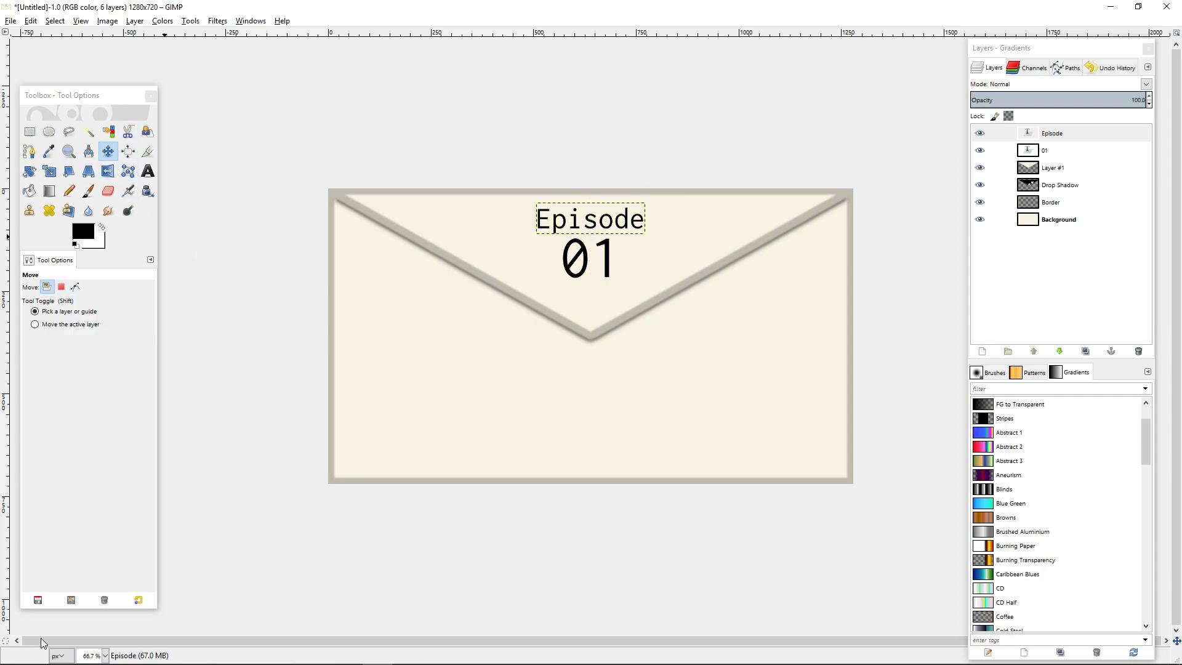
# Set the 01 text's size to 200 px.
pyautogui.click(106, 655)
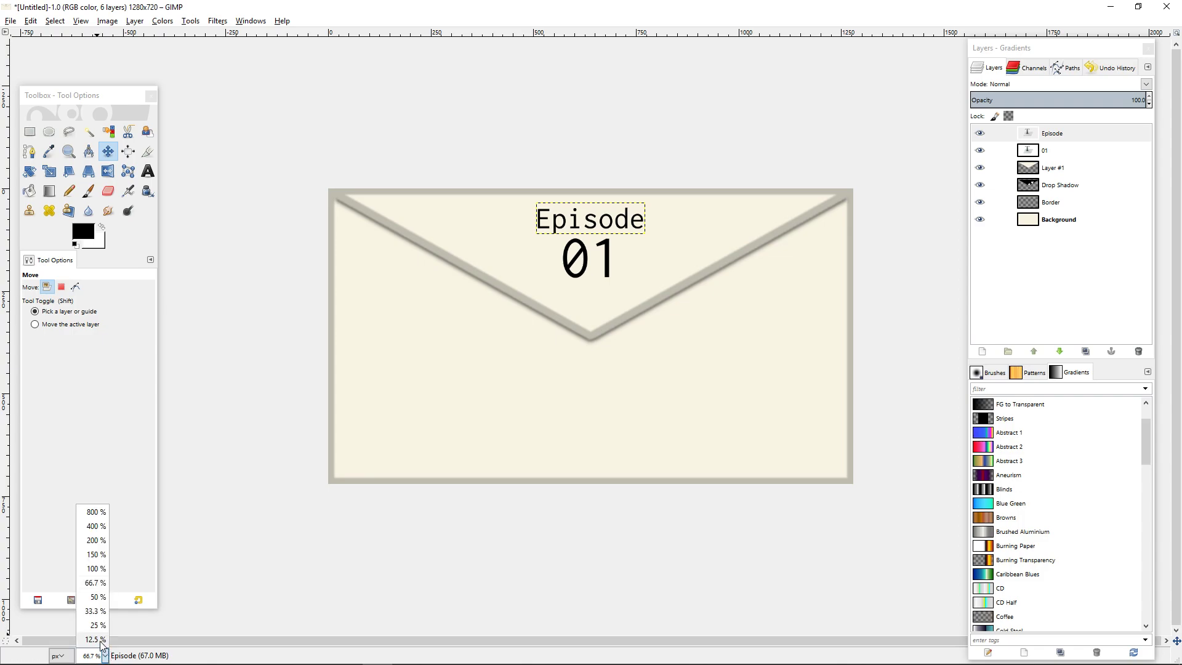
pyautogui.click(95, 640)
pyautogui.click(1059, 221)
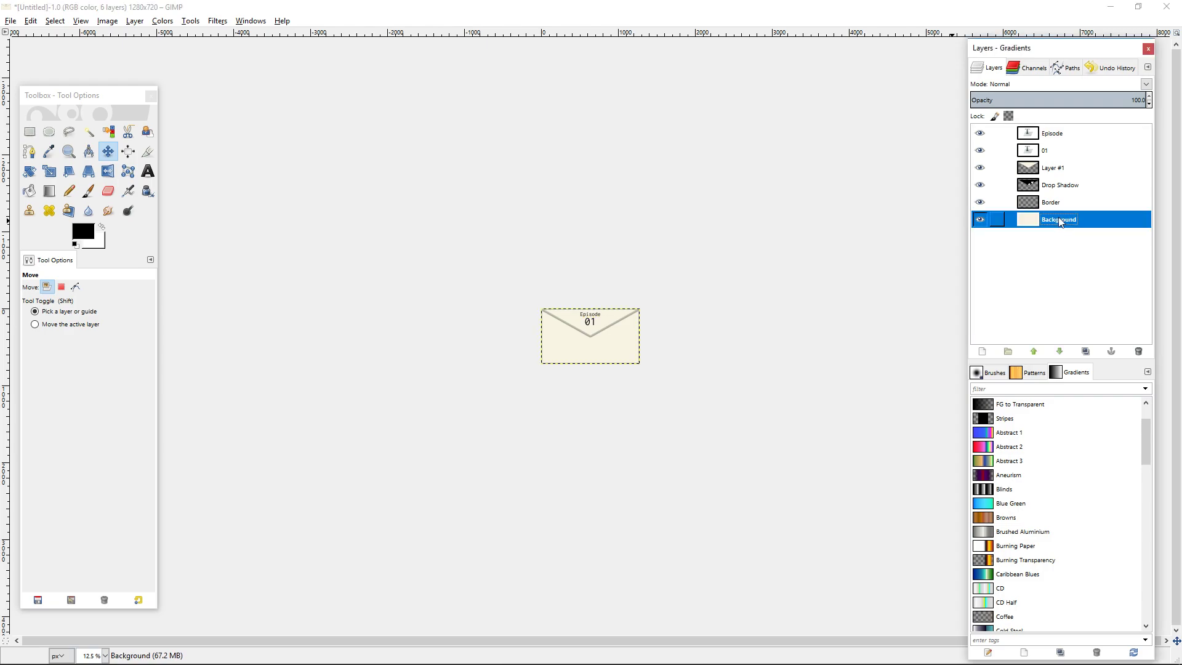
pyautogui.click(104, 656)
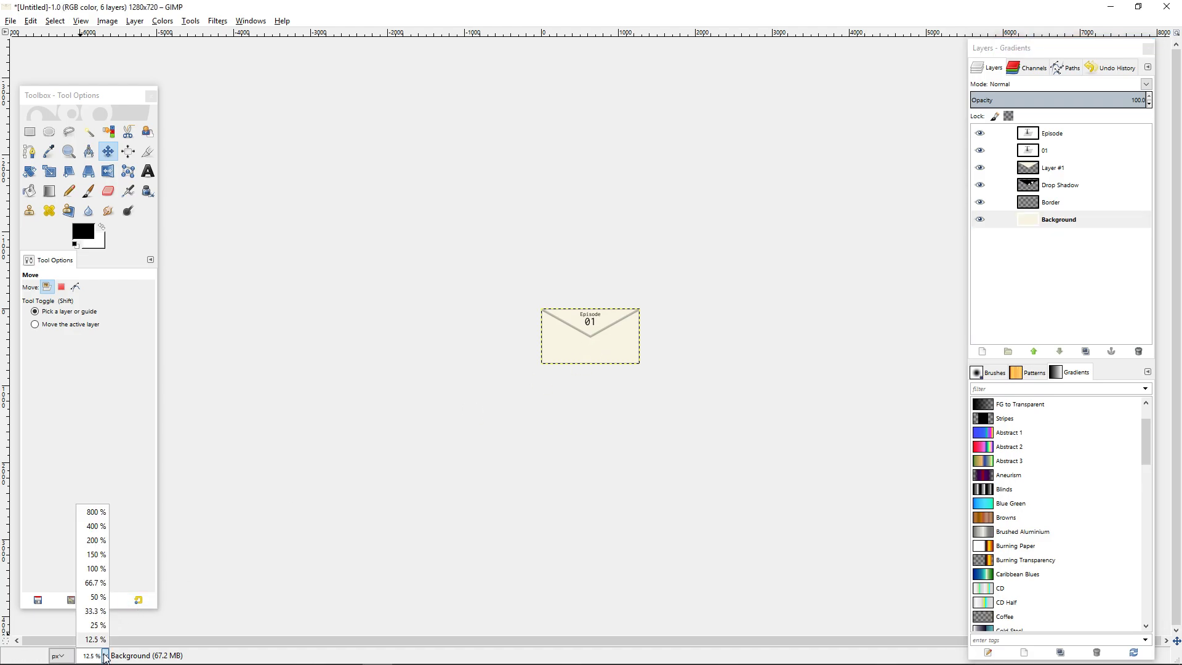
pyautogui.click(104, 573)
pyautogui.click(147, 171)
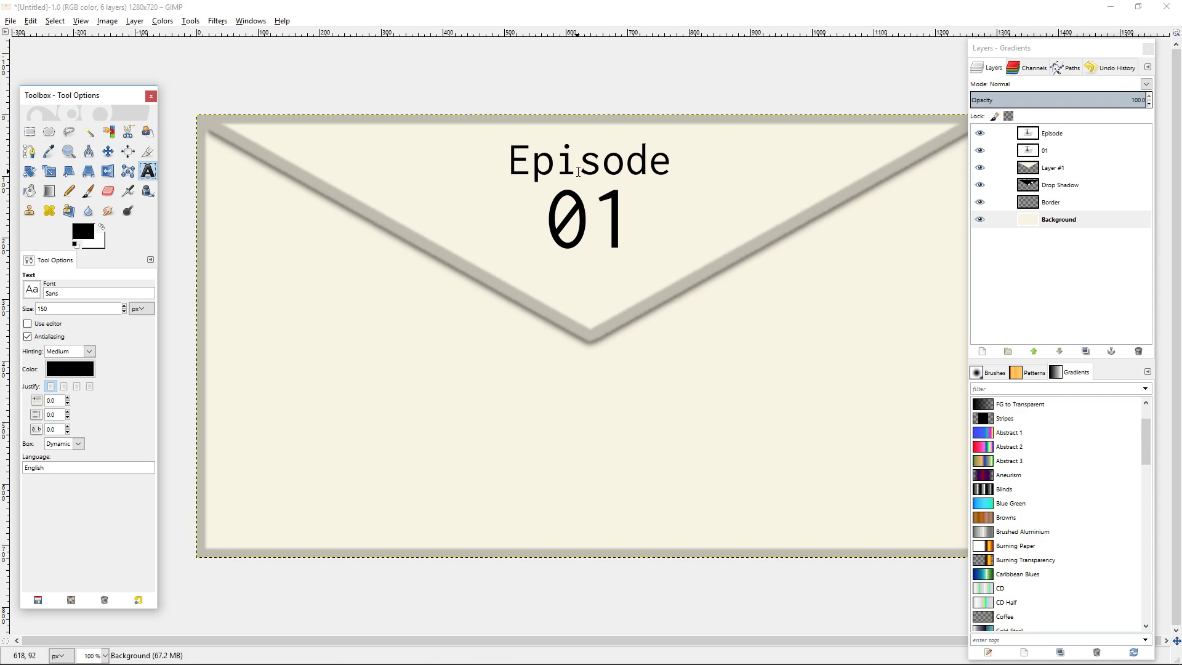
pyautogui.doubleClick(578, 171)
pyautogui.write('200')
pyautogui.press('Return')
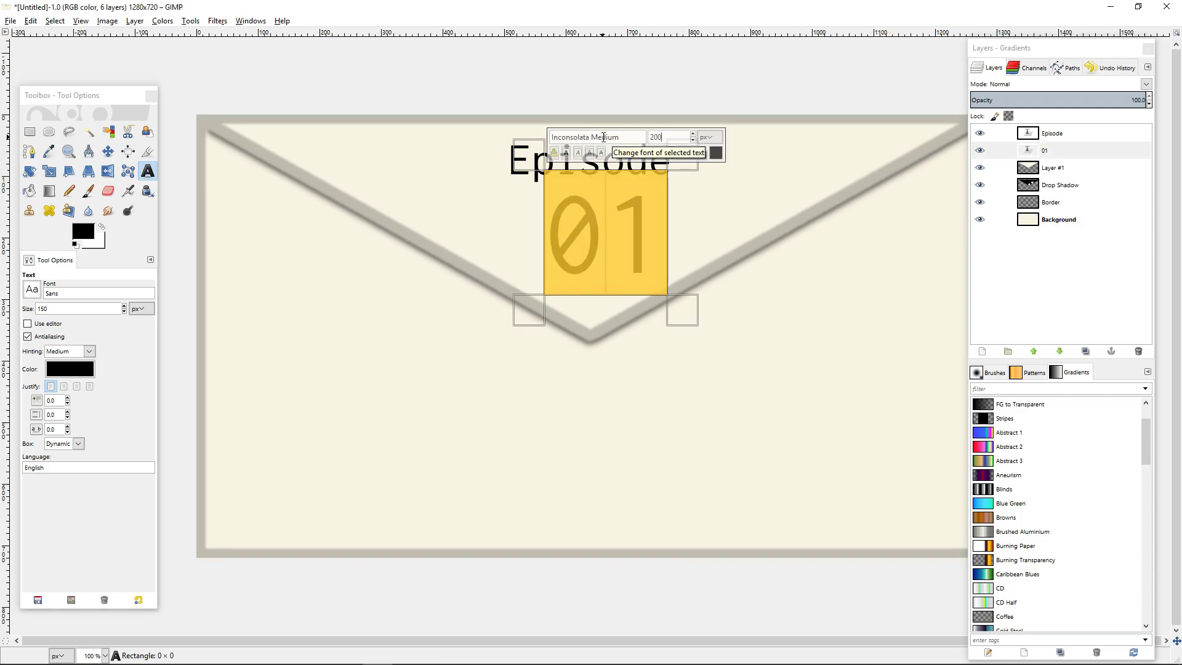
# Set the Episode text's size to 100 px.
pyautogui.click(506, 179)
pyautogui.click(437, 190)
pyautogui.click(645, 147)
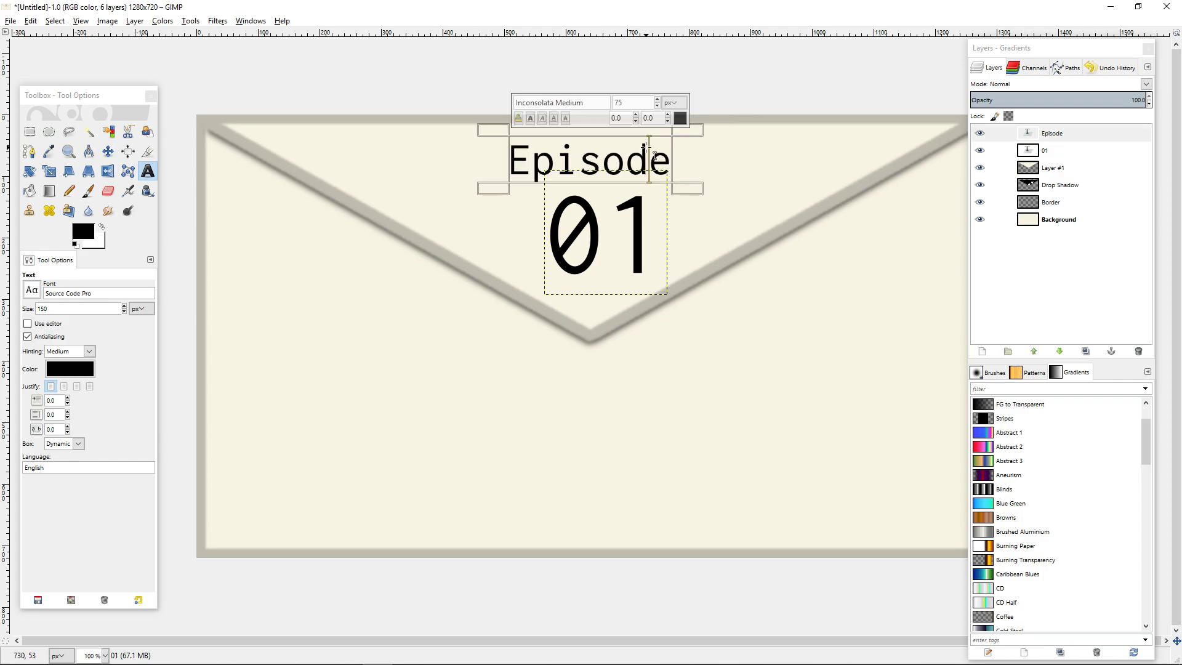
pyautogui.doubleClick(653, 152)
pyautogui.write('10')
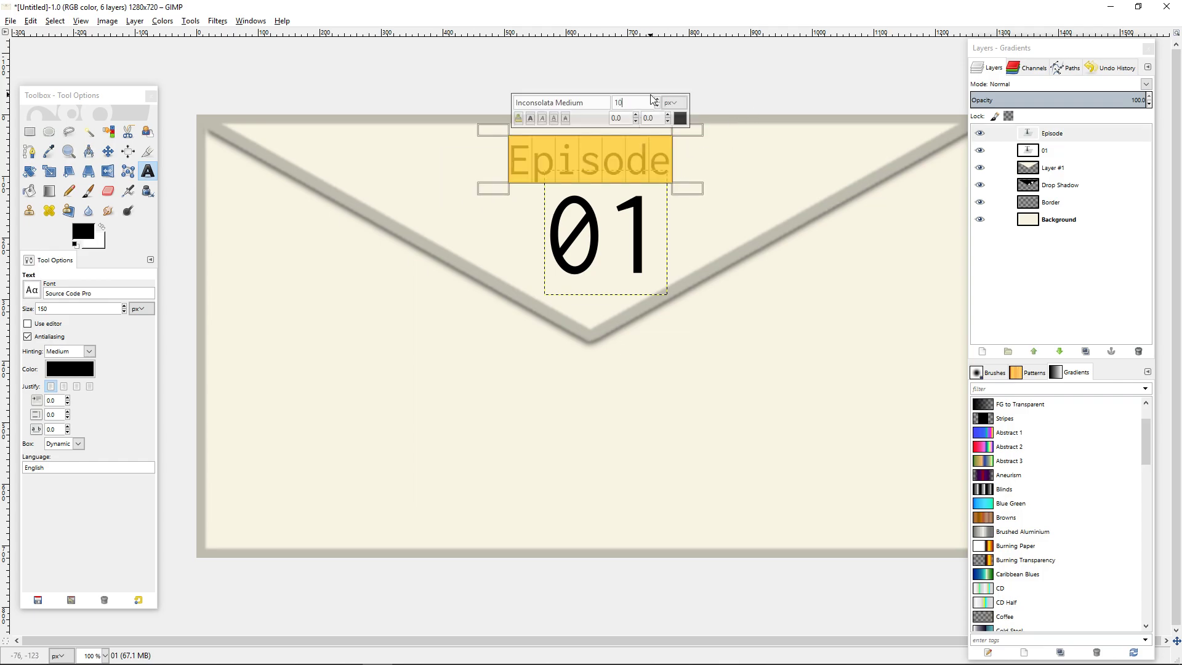
pyautogui.write('0')
# Align the enlarged Episode text to the horizontal centre of the image.
pyautogui.click(128, 151)
pyautogui.click(616, 166)
pyautogui.click(62, 332)
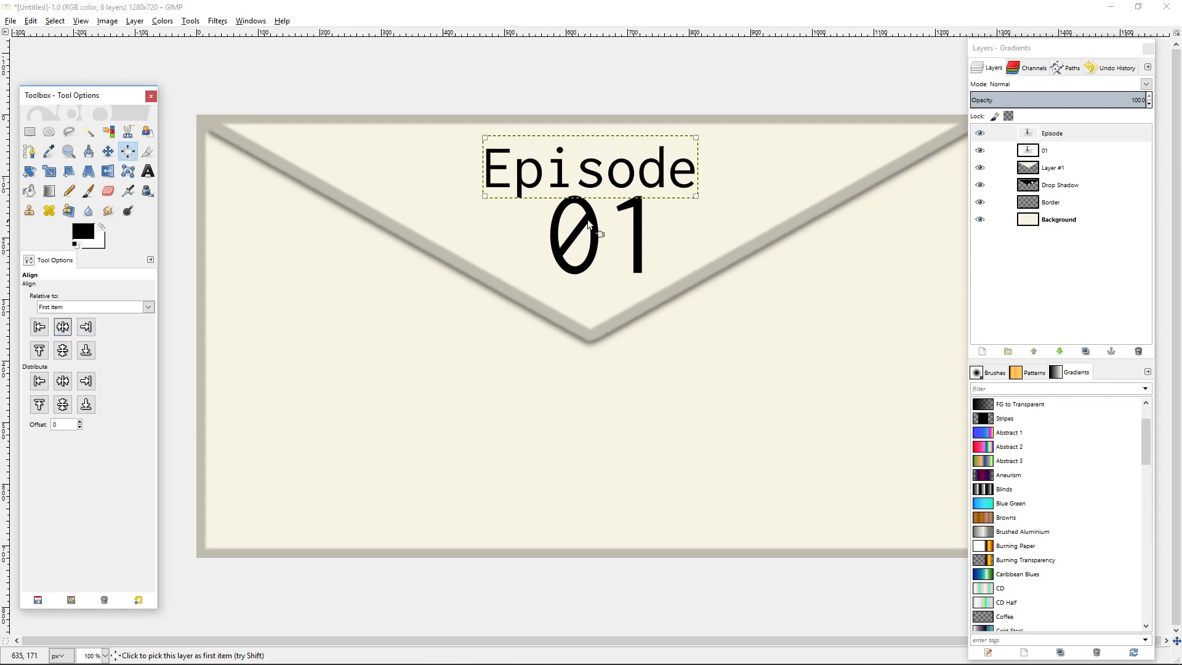
# Align the 01 text to the horizontal centre of the image.
pyautogui.click(592, 216)
pyautogui.click(62, 328)
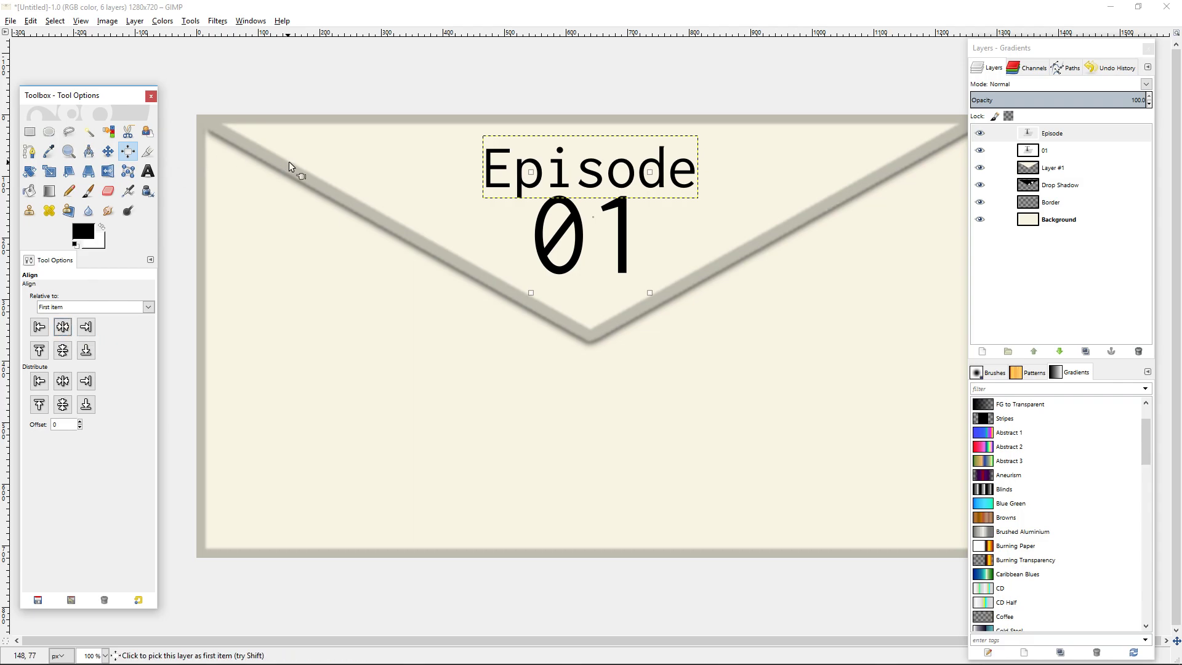
pyautogui.click(105, 656)
pyautogui.click(96, 639)
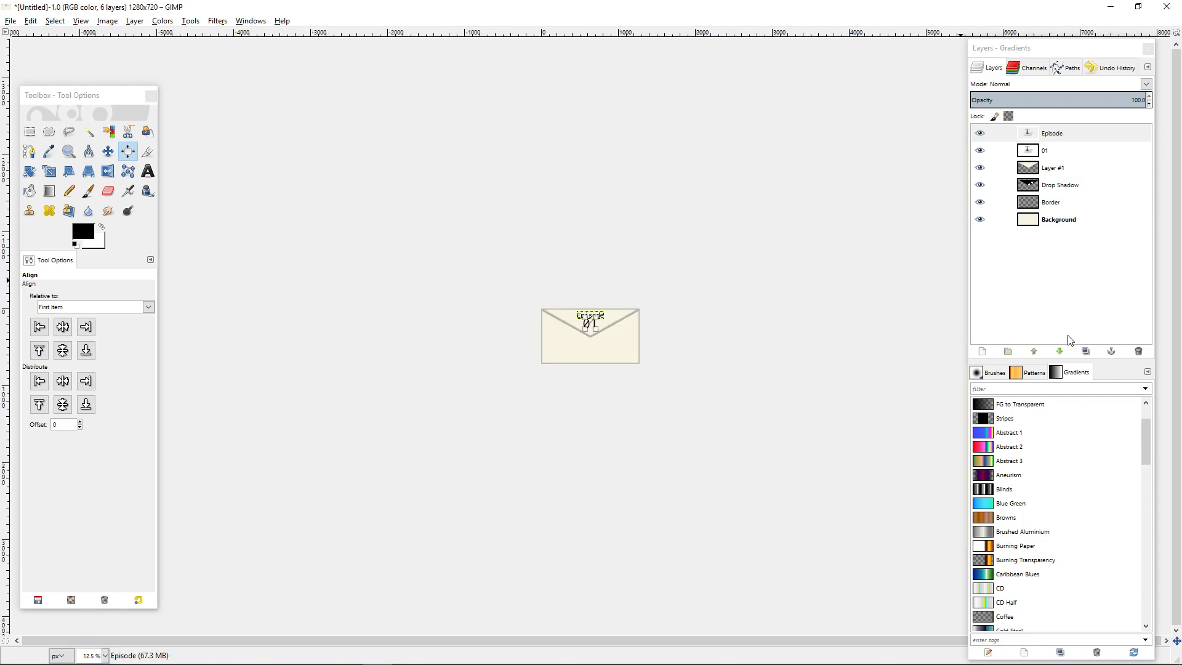
pyautogui.click(1051, 218)
pyautogui.click(797, 341)
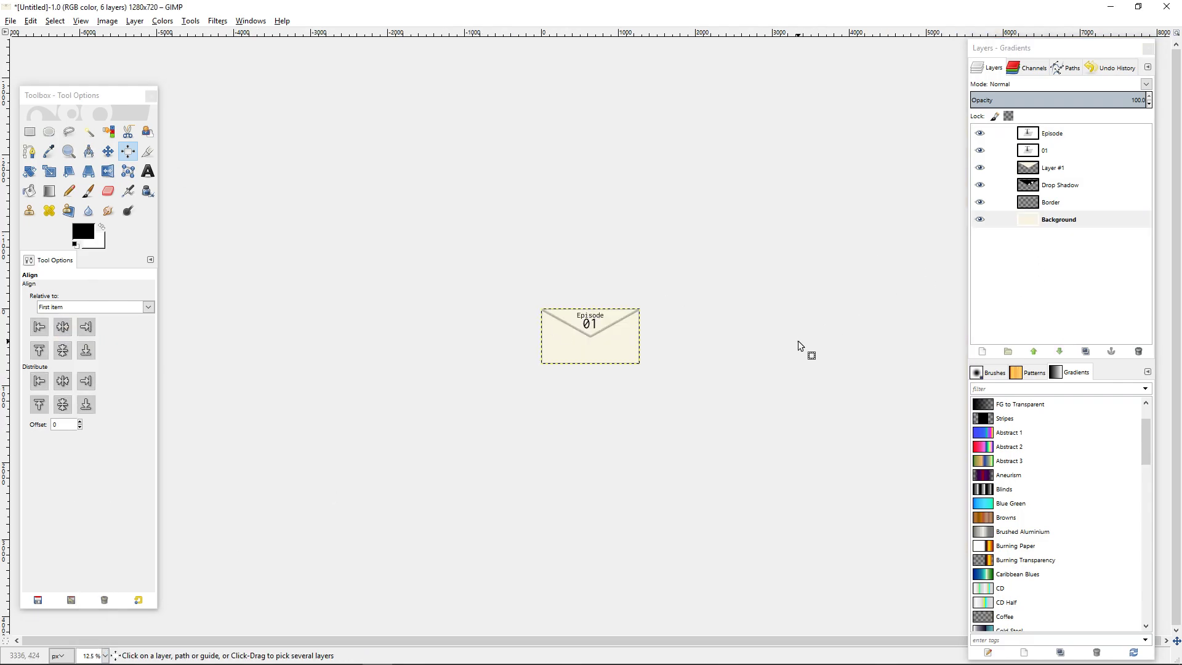
# Move the Episode text slightly upward to widen the gap above 01.
pyautogui.click(1054, 133)
pyautogui.scroll(7, 584, 295)
pyautogui.click(108, 151)
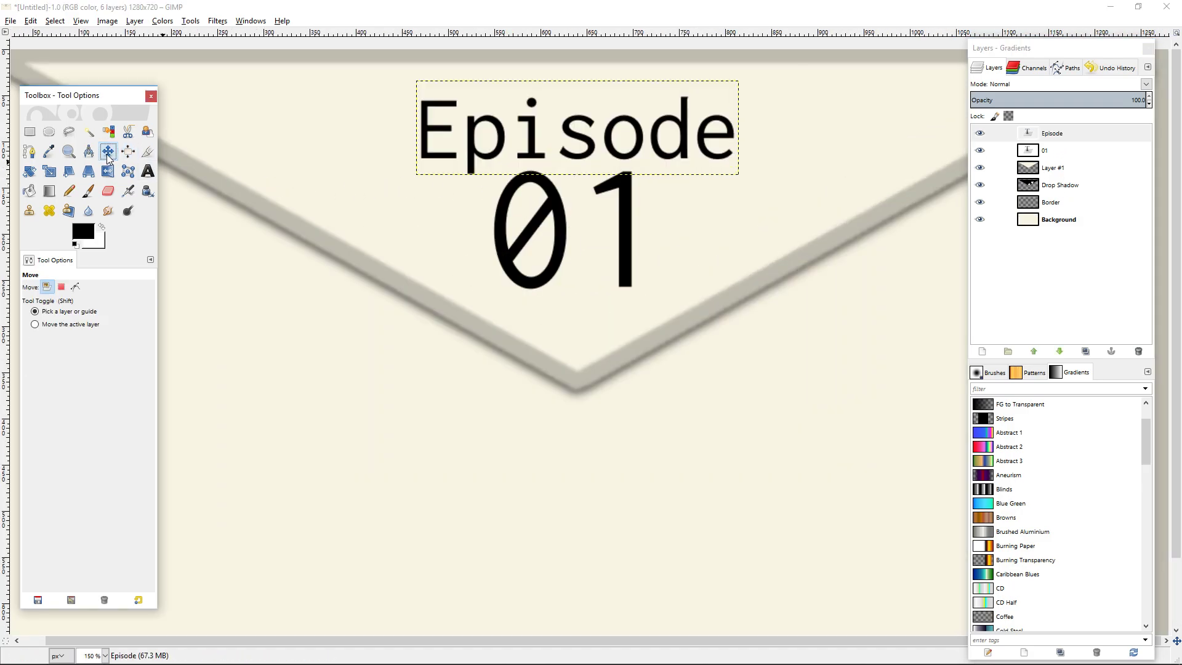
pyautogui.moveTo(539, 133); pyautogui.dragTo(540, 121)
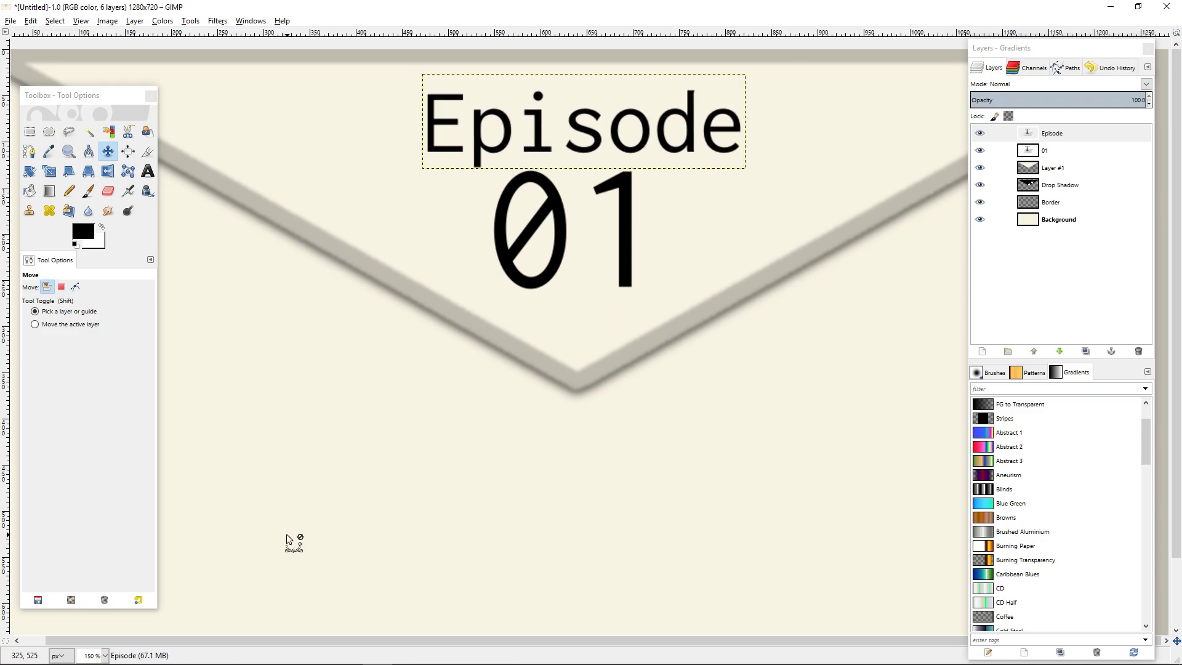
pyautogui.click(105, 656)
pyautogui.click(92, 639)
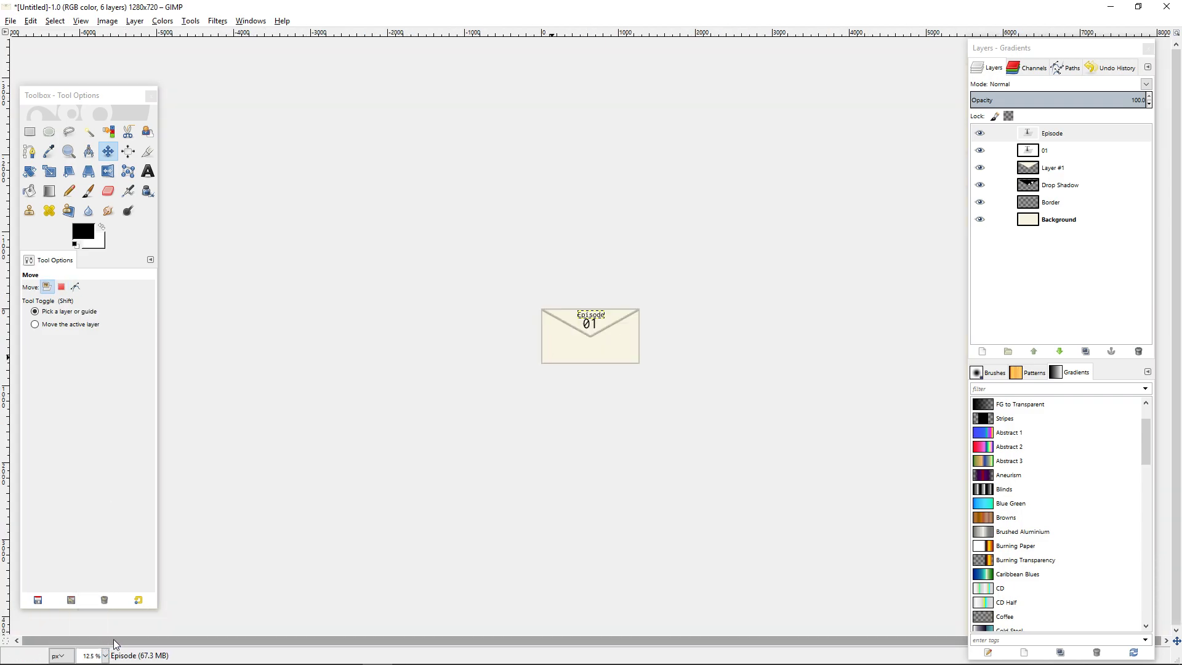
pyautogui.click(1076, 208)
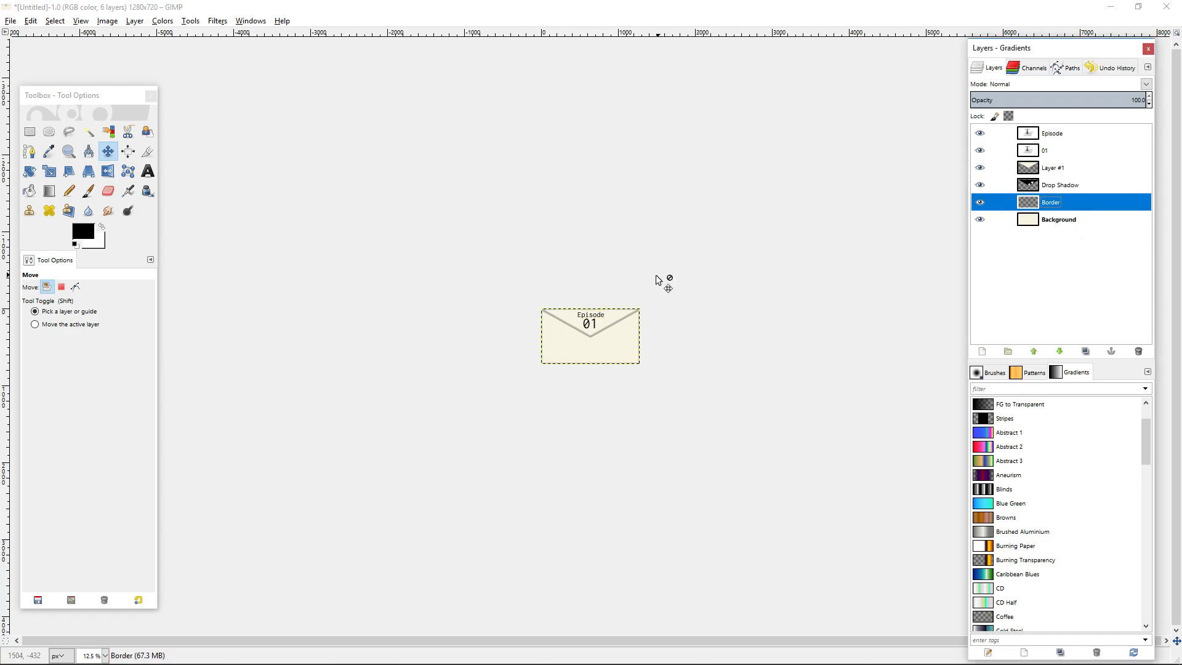
pyautogui.press('1')
pyautogui.moveTo(563, 164); pyautogui.dragTo(566, 158)
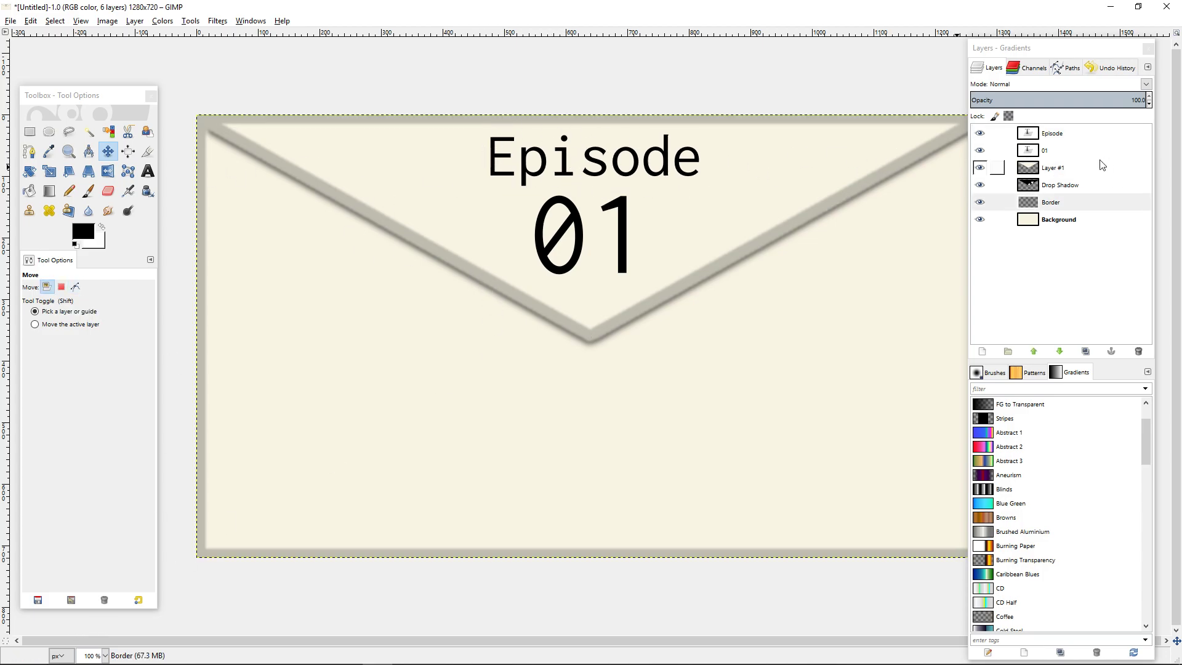
# Re-align the Episode and 01 texts to the horizontal centre of the image.
pyautogui.click(985, 166)
pyautogui.click(985, 133)
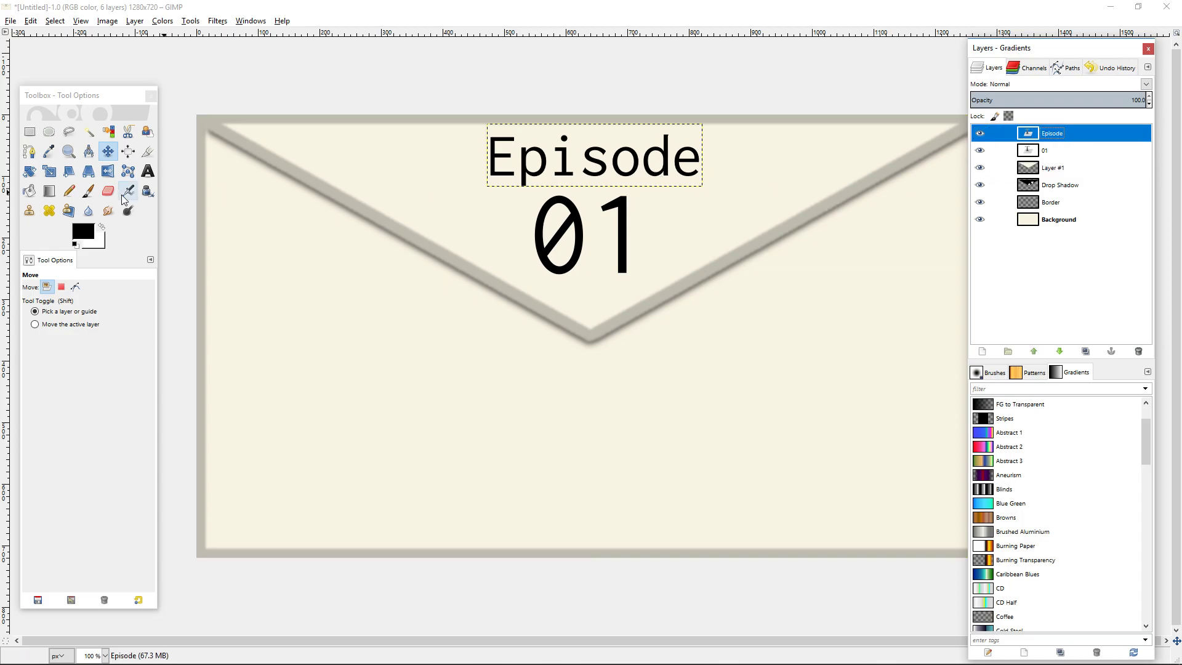
pyautogui.click(128, 151)
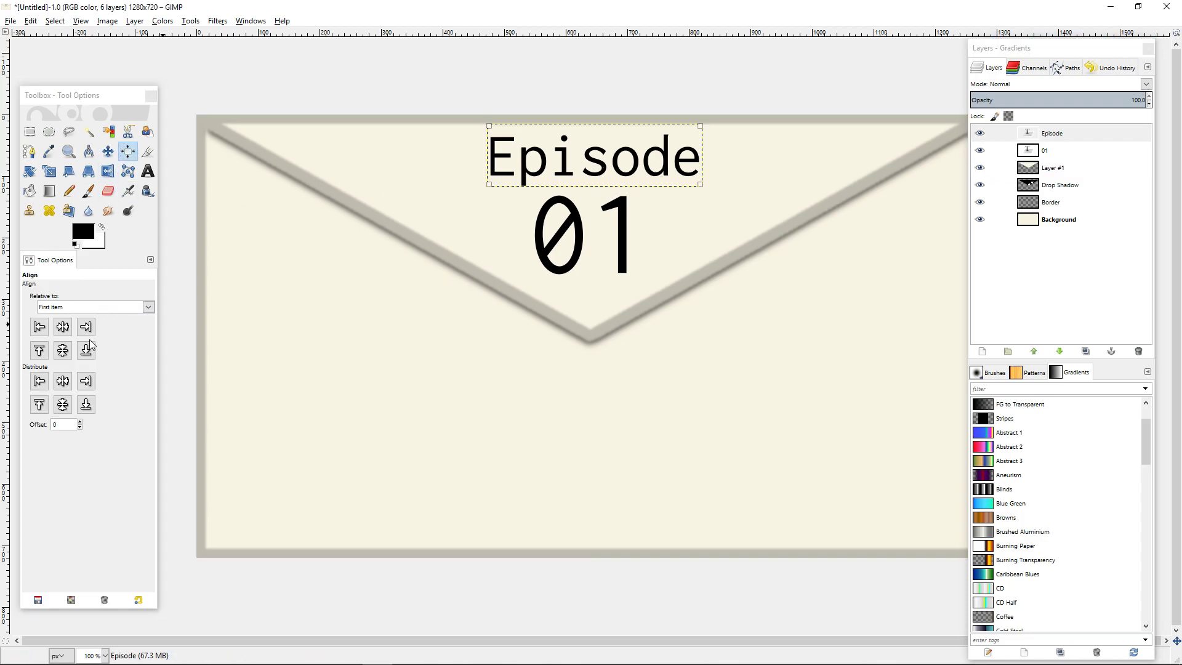
pyautogui.click(66, 331)
pyautogui.click(576, 221)
pyautogui.click(62, 327)
# Examine the envelope at thumbnail and full size, hiding and showing the Episode and 01 texts to judge the layout.
pyautogui.click(105, 655)
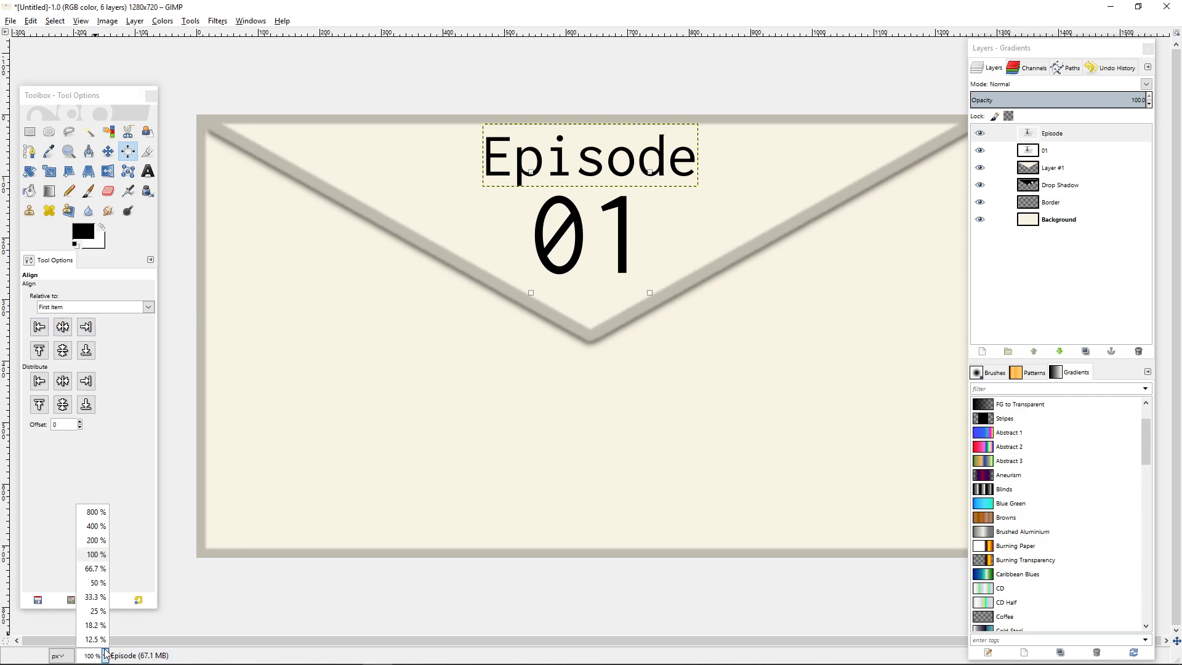
pyautogui.click(95, 625)
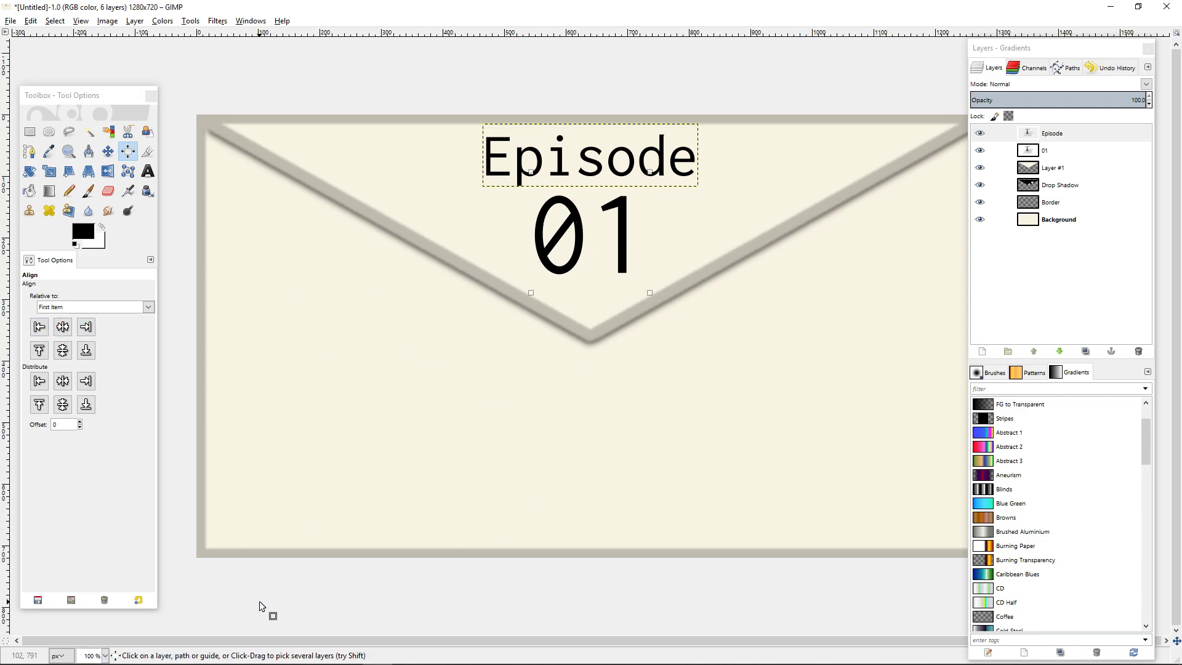
pyautogui.click(104, 654)
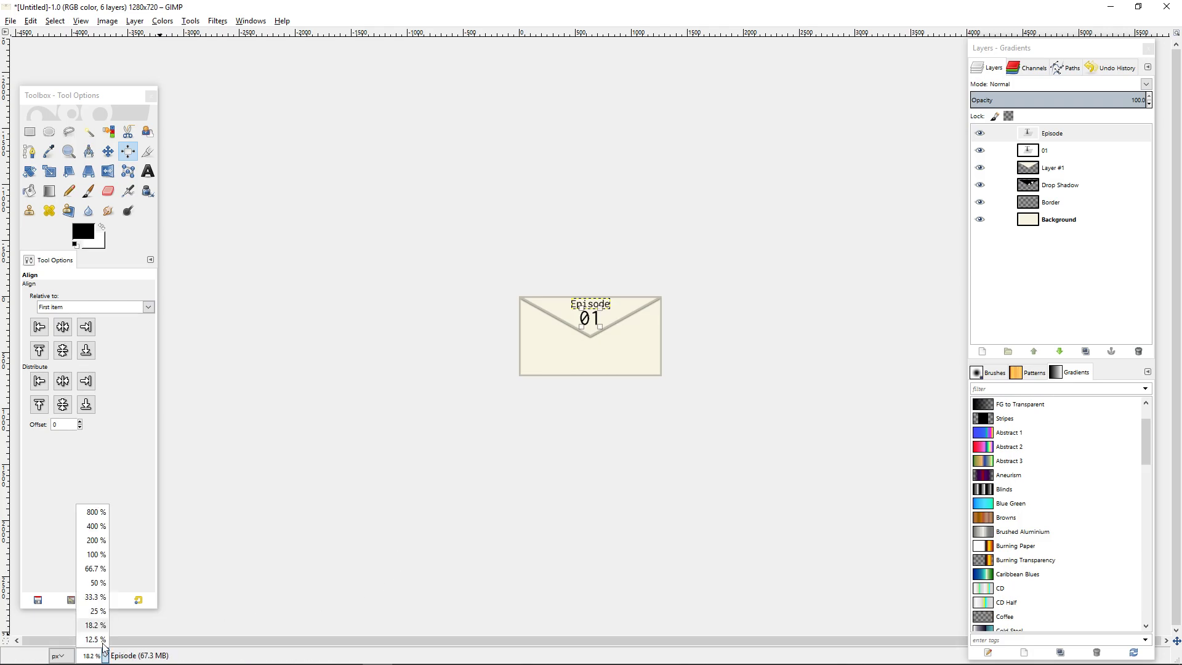
pyautogui.click(92, 645)
pyautogui.click(1040, 223)
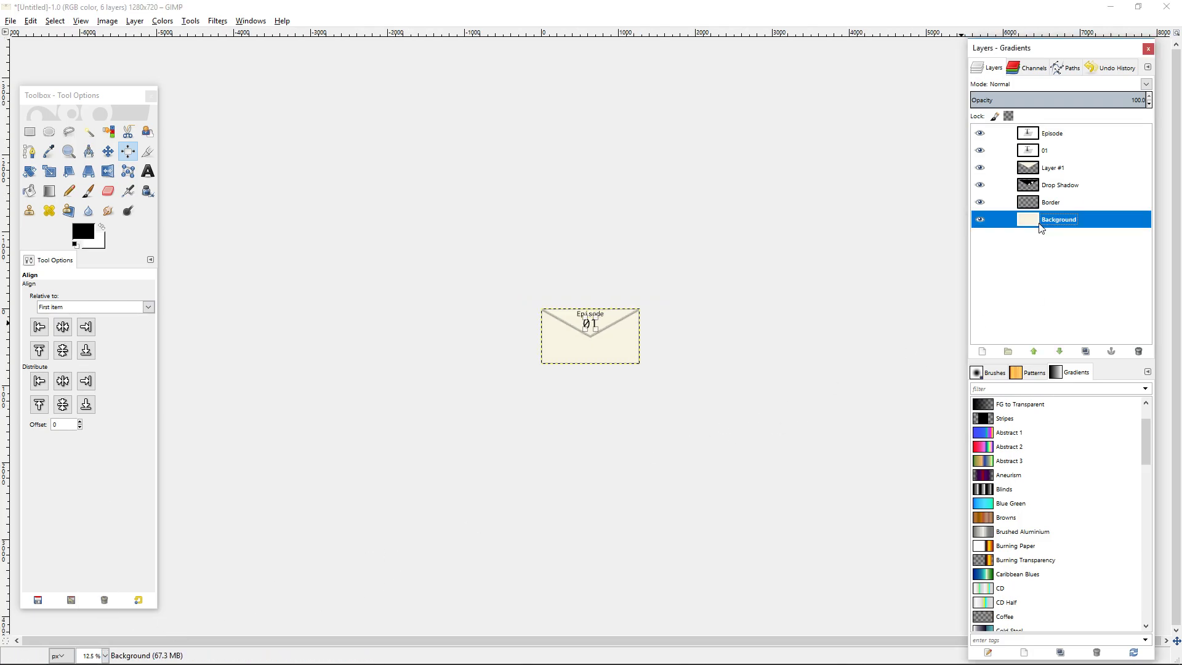
pyautogui.click(895, 337)
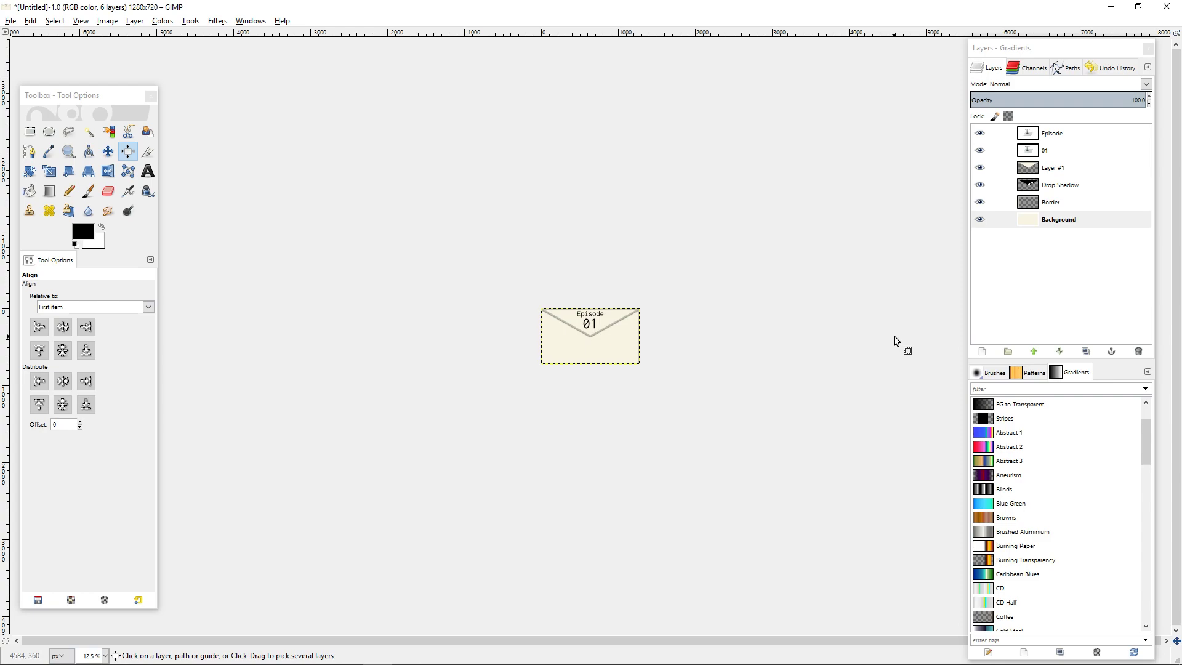
pyautogui.click(979, 150)
pyautogui.click(979, 133)
pyautogui.click(979, 133)
pyautogui.click(979, 151)
pyautogui.hotkey('shift', '2')
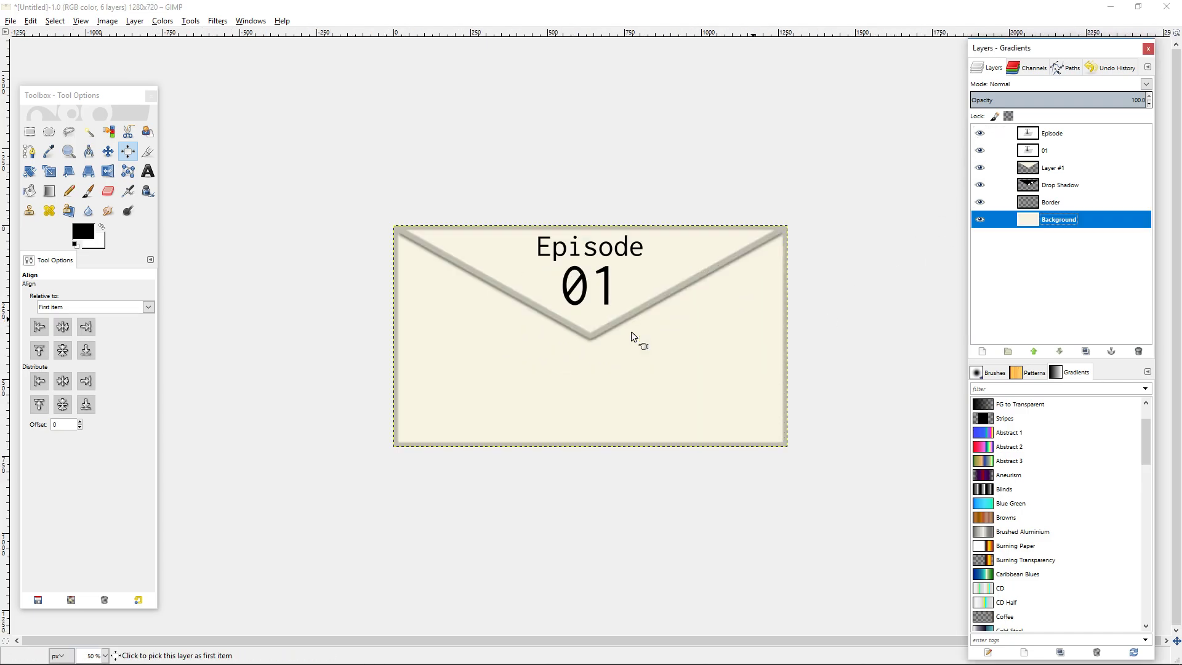
pyautogui.press('1')
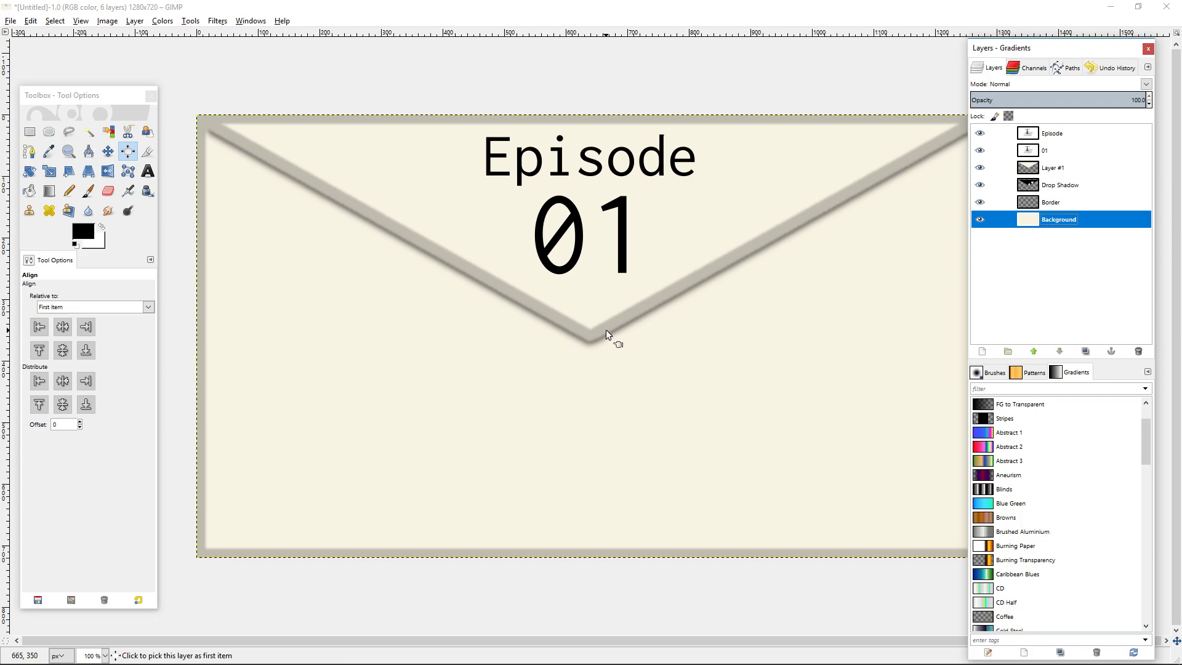
pyautogui.moveTo(748, 367); pyautogui.dragTo(725, 379)
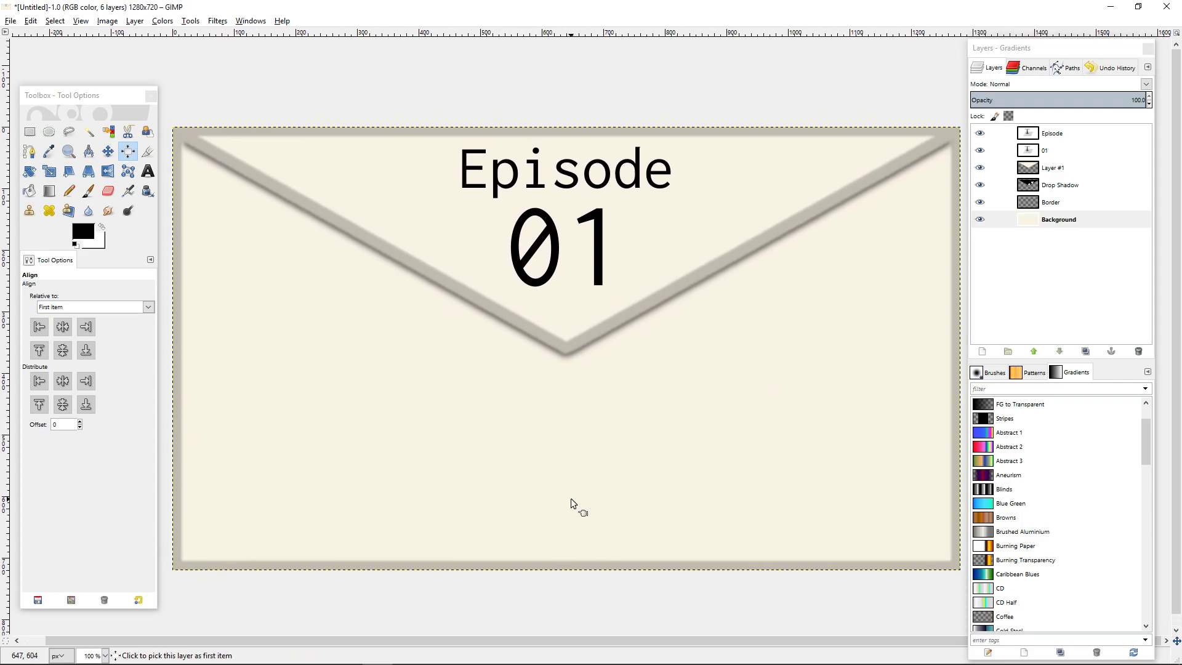
# Add a new transparent layer and raise it to the top of the layer stack.
pyautogui.click(69, 191)
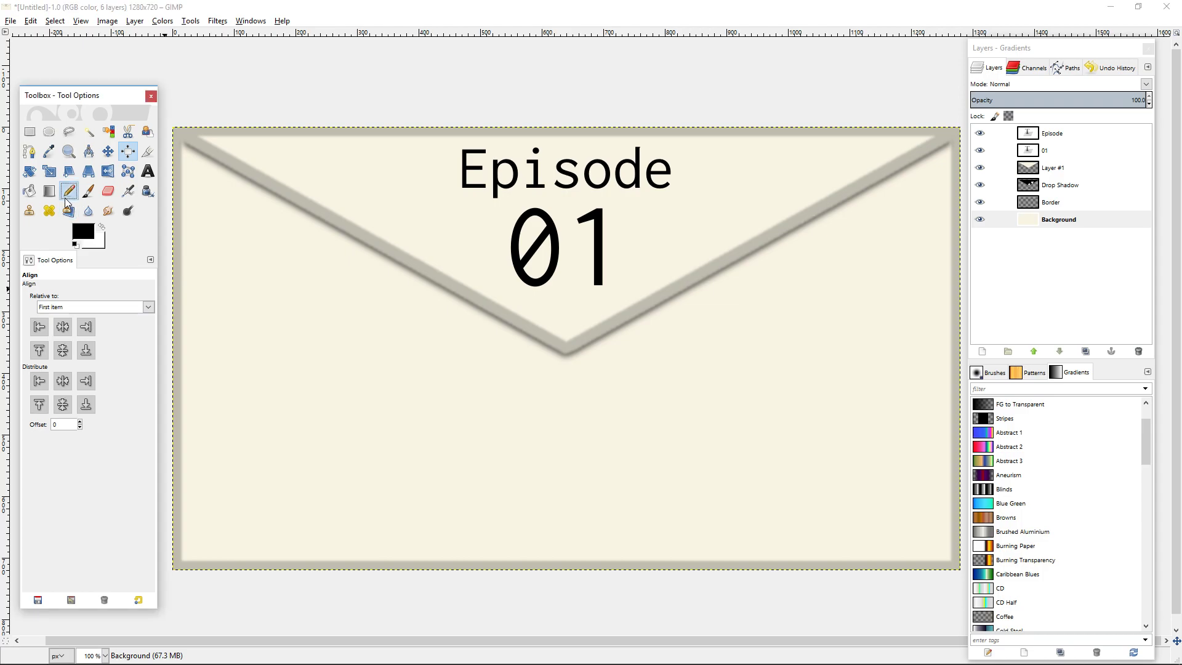
pyautogui.click(982, 352)
pyautogui.click(970, 451)
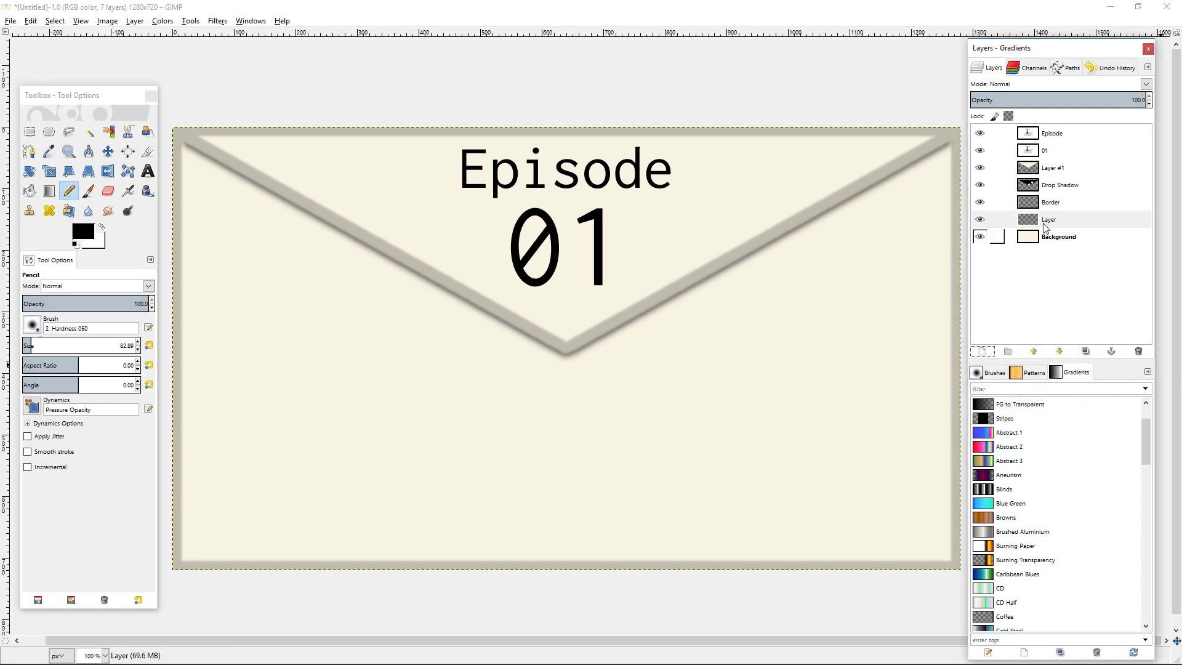
pyautogui.click(1033, 351)
pyautogui.click(1033, 352)
pyautogui.click(1033, 351)
pyautogui.click(1034, 351)
pyautogui.click(1033, 351)
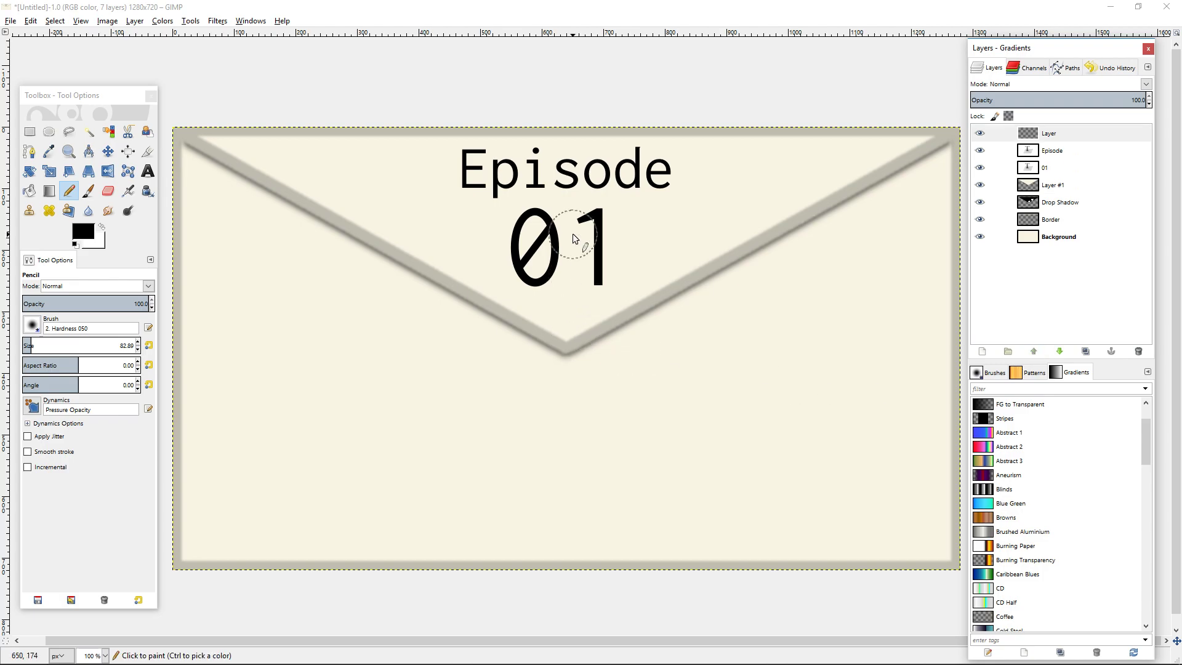
# With a black pencil of size 50, draw a large L whose base runs across the envelope and ends in an arrowhead.
pyautogui.click(147, 174)
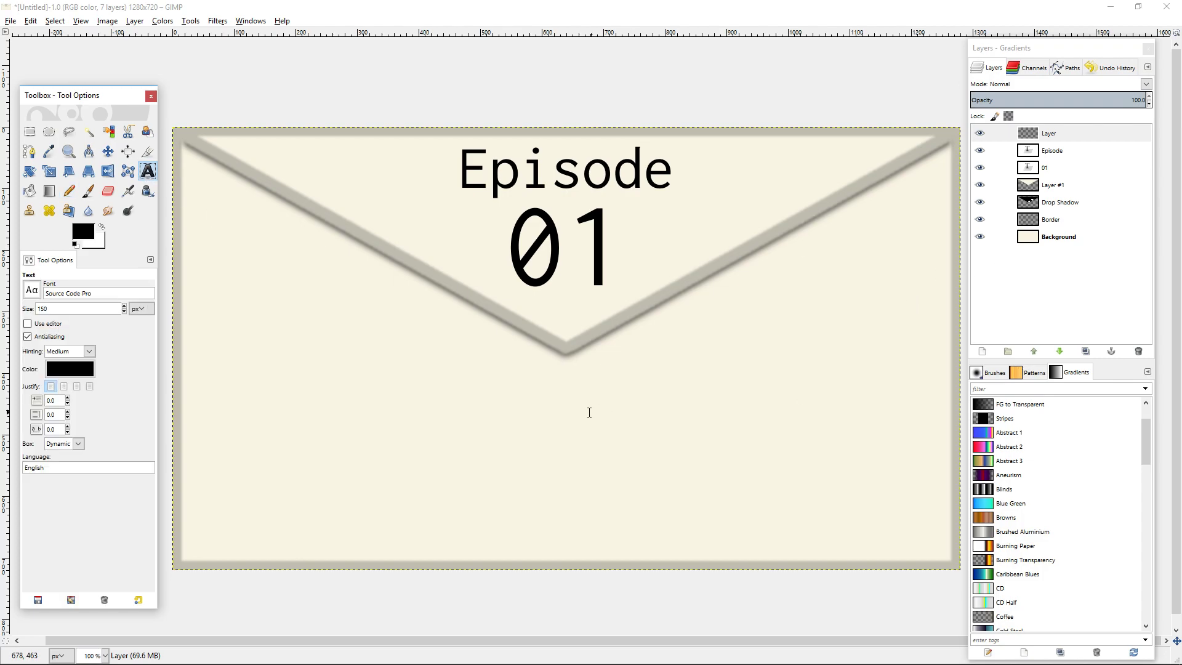
pyautogui.click(69, 191)
pyautogui.click(119, 349)
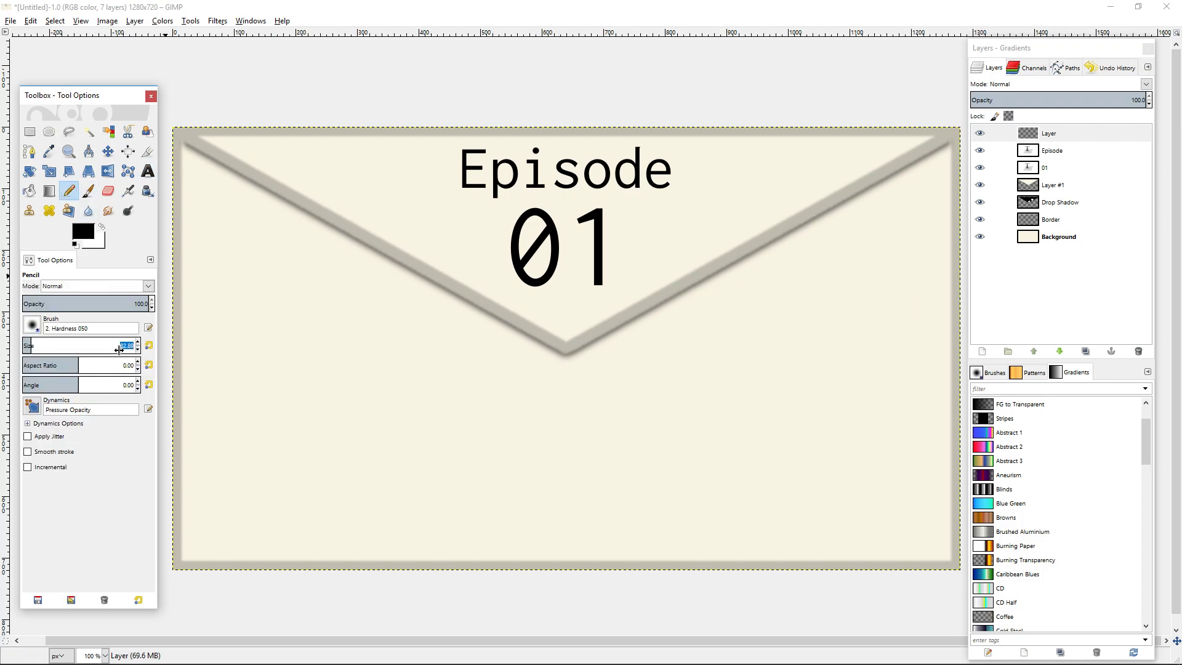
pyautogui.write('50')
pyautogui.press('Return')
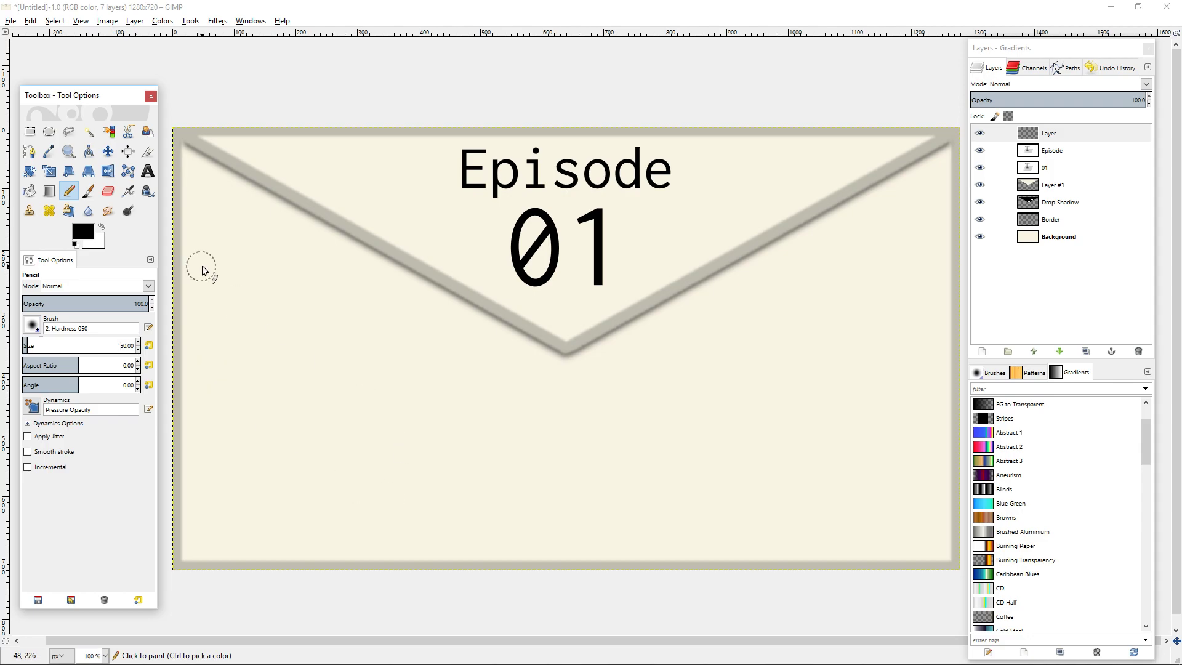
pyautogui.moveTo(218, 262)
pyautogui.mouseDown()
pyautogui.moveTo(230, 498)
pyautogui.moveTo(296, 519)
pyautogui.moveTo(490, 534)
pyautogui.moveTo(700, 541)
pyautogui.moveTo(930, 524)
pyautogui.mouseUp()
pyautogui.moveTo(870, 466)
pyautogui.mouseDown()
pyautogui.moveTo(920, 505)
pyautogui.moveTo(847, 570)
pyautogui.mouseUp()
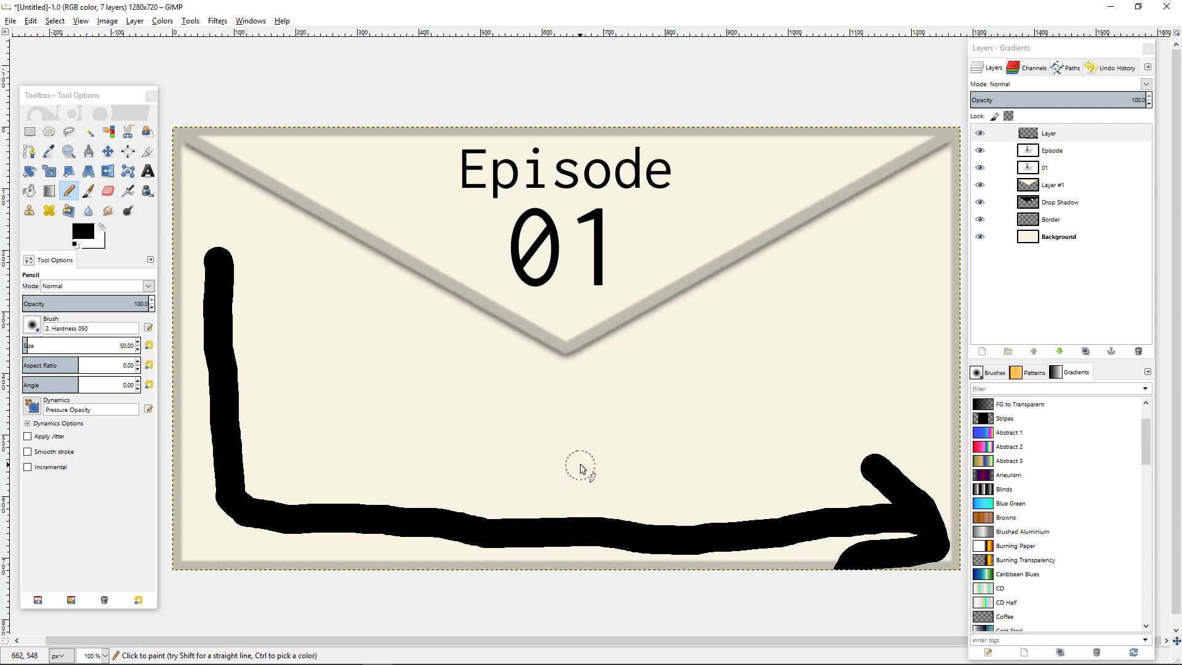
# Handwrite the remaining letters "ogistics" in black above the L's arrow to sketch the word Logistics.
pyautogui.moveTo(326, 411)
pyautogui.mouseDown()
pyautogui.moveTo(342, 468)
pyautogui.moveTo(360, 408)
pyautogui.mouseUp()
pyautogui.moveTo(464, 436)
pyautogui.mouseDown()
pyautogui.moveTo(496, 438)
pyautogui.moveTo(397, 562)
pyautogui.mouseUp()
pyautogui.moveTo(534, 485); pyautogui.dragTo(526, 418)
pyautogui.click(520, 391)
pyautogui.moveTo(619, 427); pyautogui.dragTo(581, 501)
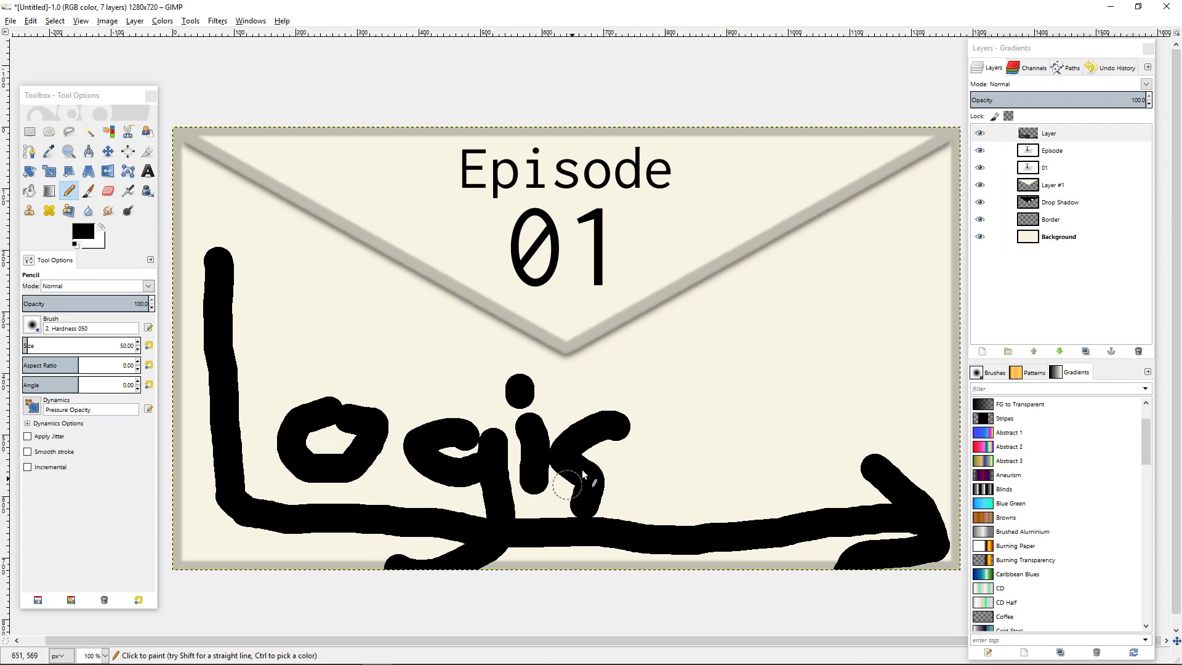
pyautogui.click(673, 475)
pyautogui.moveTo(647, 353)
pyautogui.mouseDown()
pyautogui.moveTo(654, 487)
pyautogui.moveTo(676, 474)
pyautogui.mouseUp()
pyautogui.moveTo(632, 432)
pyautogui.mouseDown()
pyautogui.moveTo(691, 424)
pyautogui.moveTo(736, 492)
pyautogui.mouseUp()
pyautogui.click(721, 381)
pyautogui.moveTo(819, 427); pyautogui.dragTo(797, 505)
pyautogui.moveTo(889, 413); pyautogui.dragTo(850, 490)
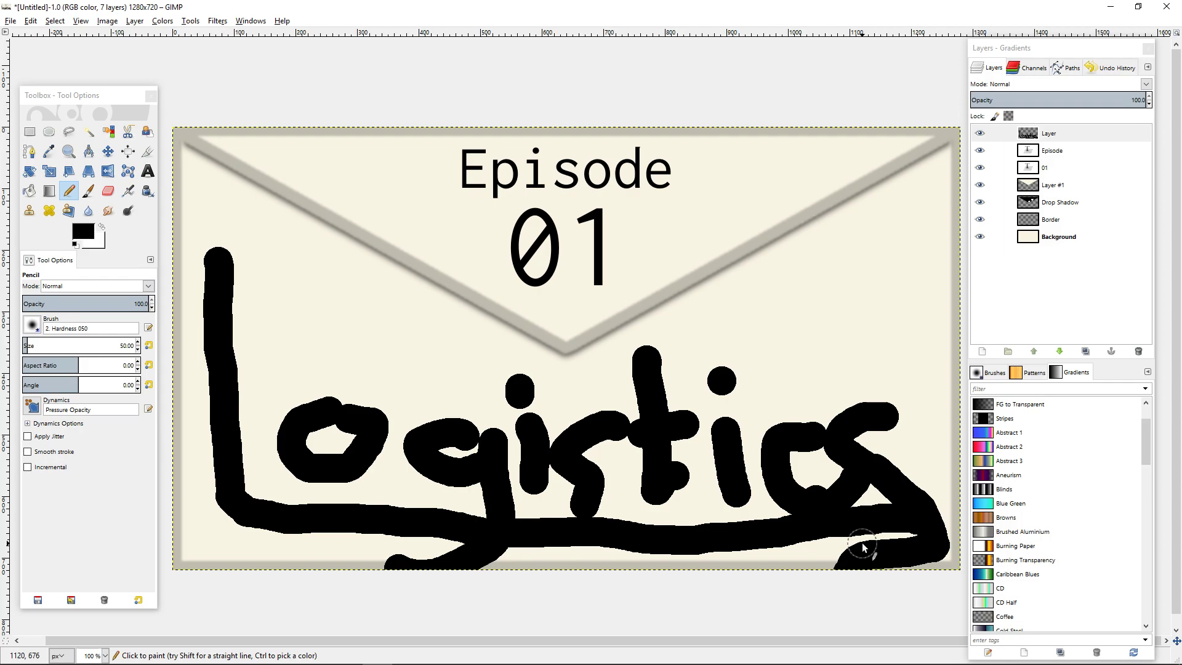
# Hide the hand-drawn sketch layer and add the text L in the lower-left area of the envelope.
pyautogui.click(980, 135)
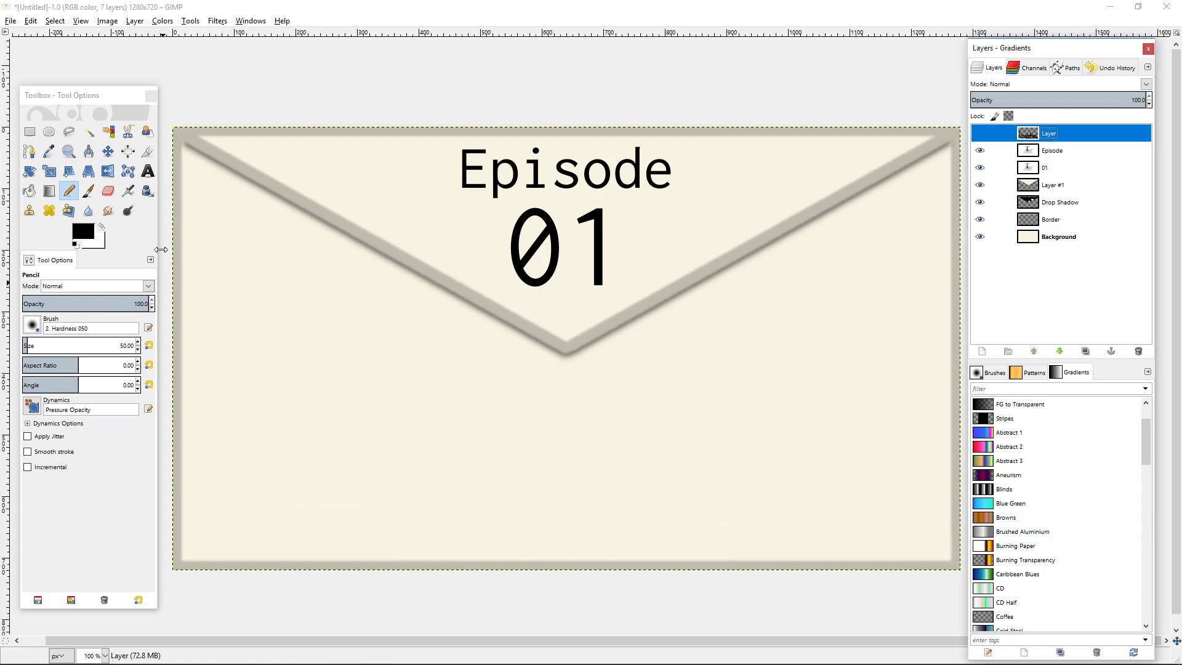
pyautogui.click(147, 171)
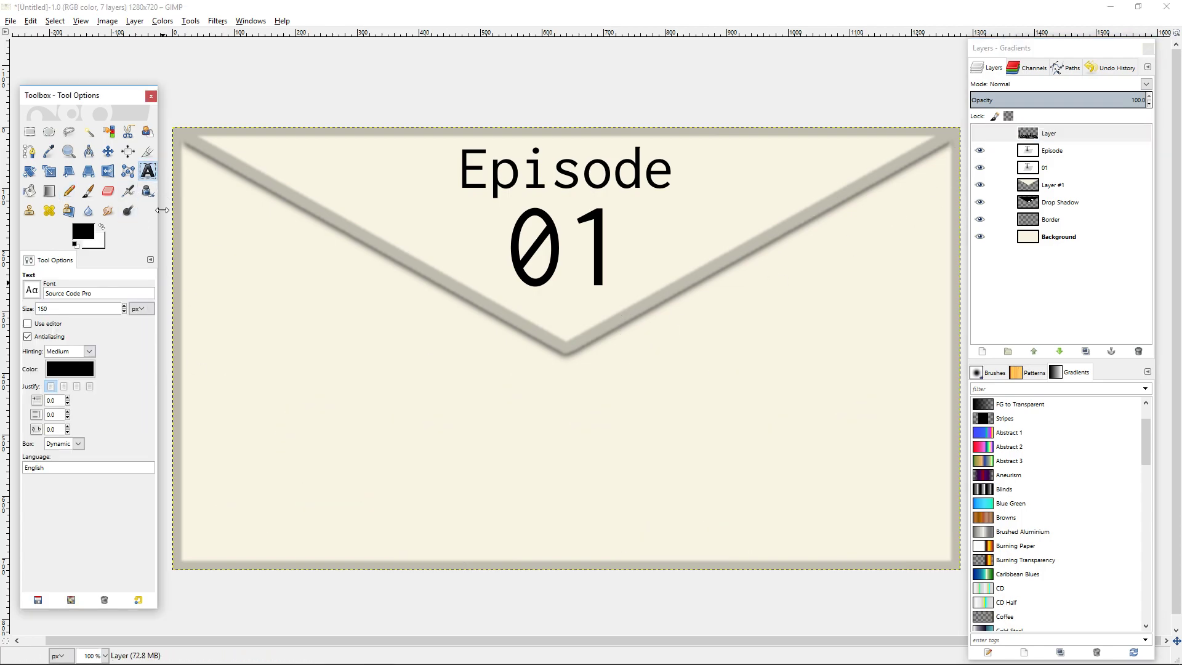
pyautogui.click(216, 392)
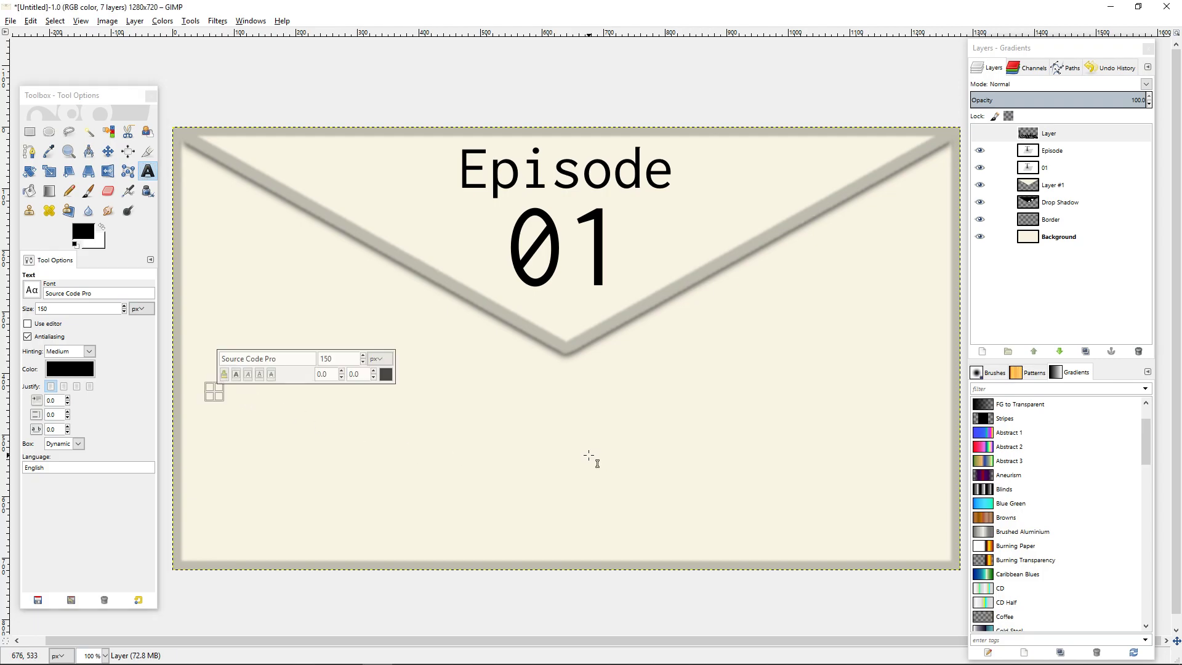
pyautogui.write('L')
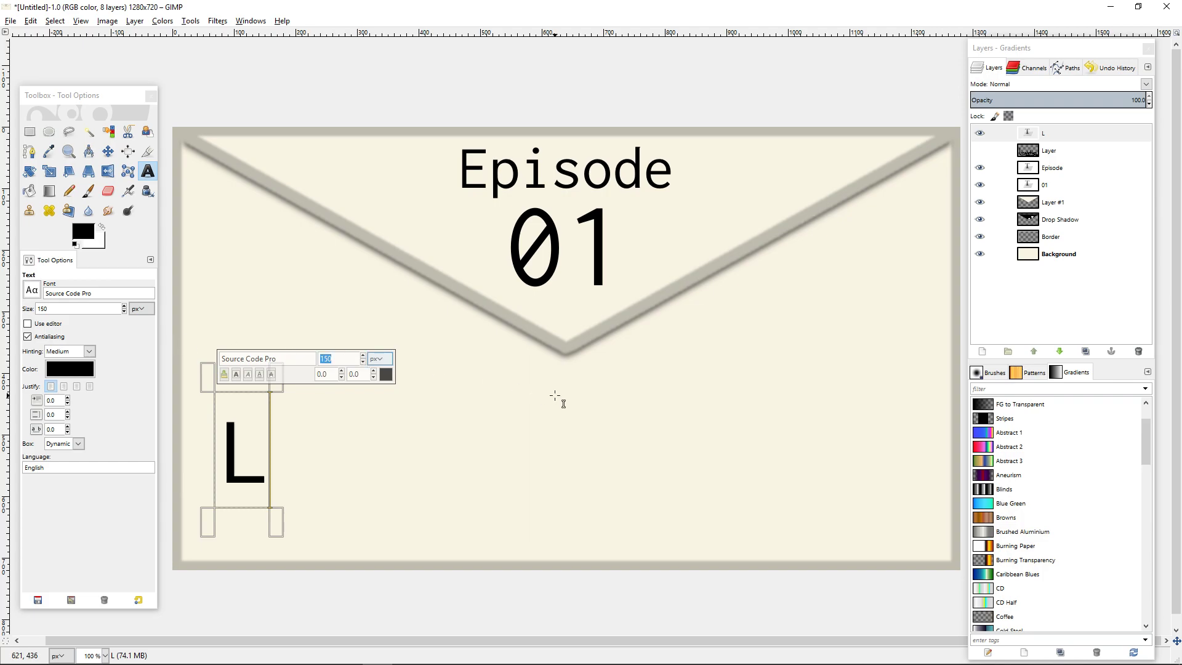
# Set the L text's size to 350 px and move it up inside the envelope's lower-left area.
pyautogui.doubleClick(245, 457)
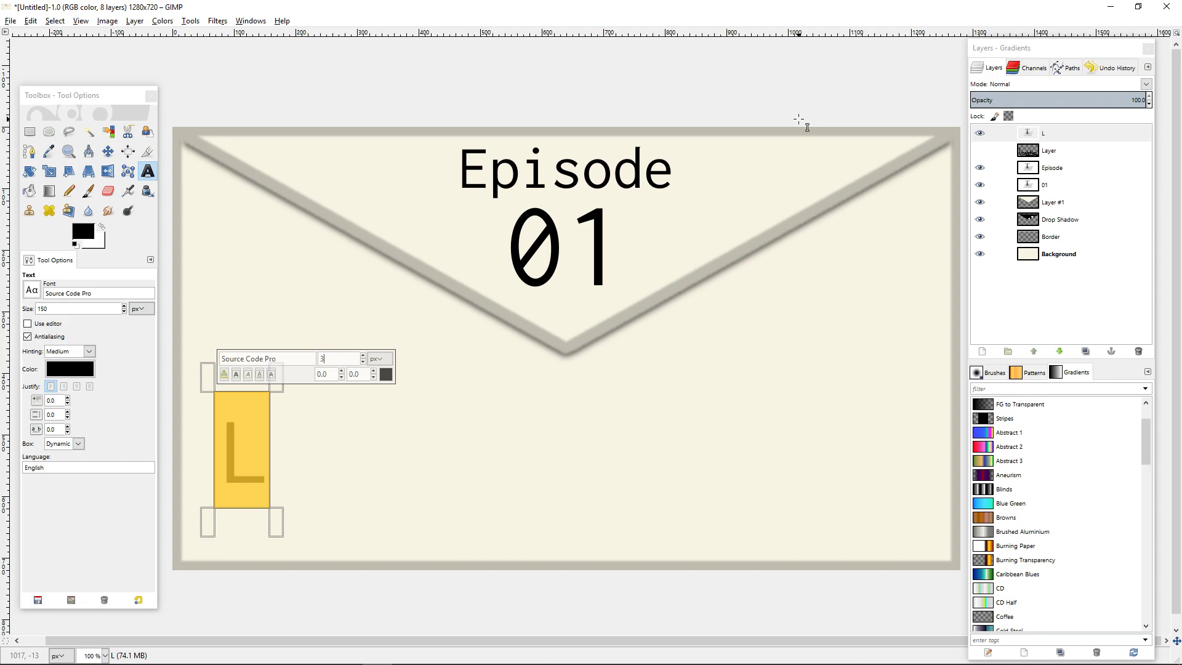
pyautogui.write('350')
pyautogui.press('Return')
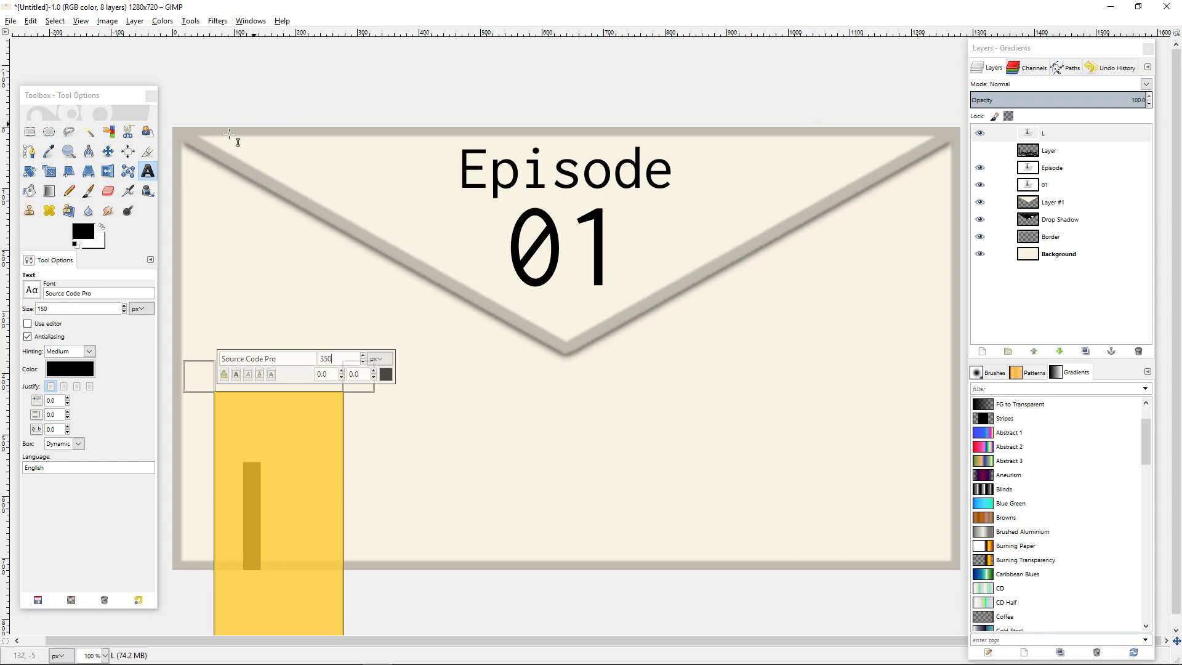
pyautogui.click(108, 151)
pyautogui.moveTo(258, 522); pyautogui.dragTo(236, 428)
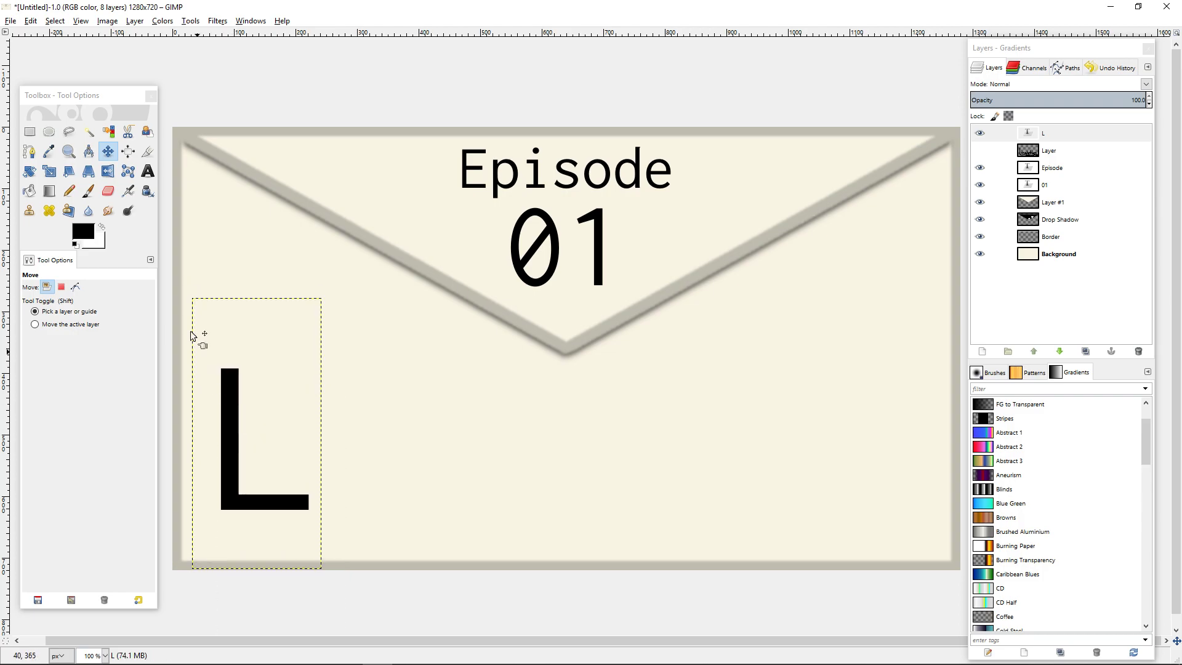
# Align the L text layer with the bottom and left edges of the image.
pyautogui.click(128, 151)
pyautogui.click(233, 430)
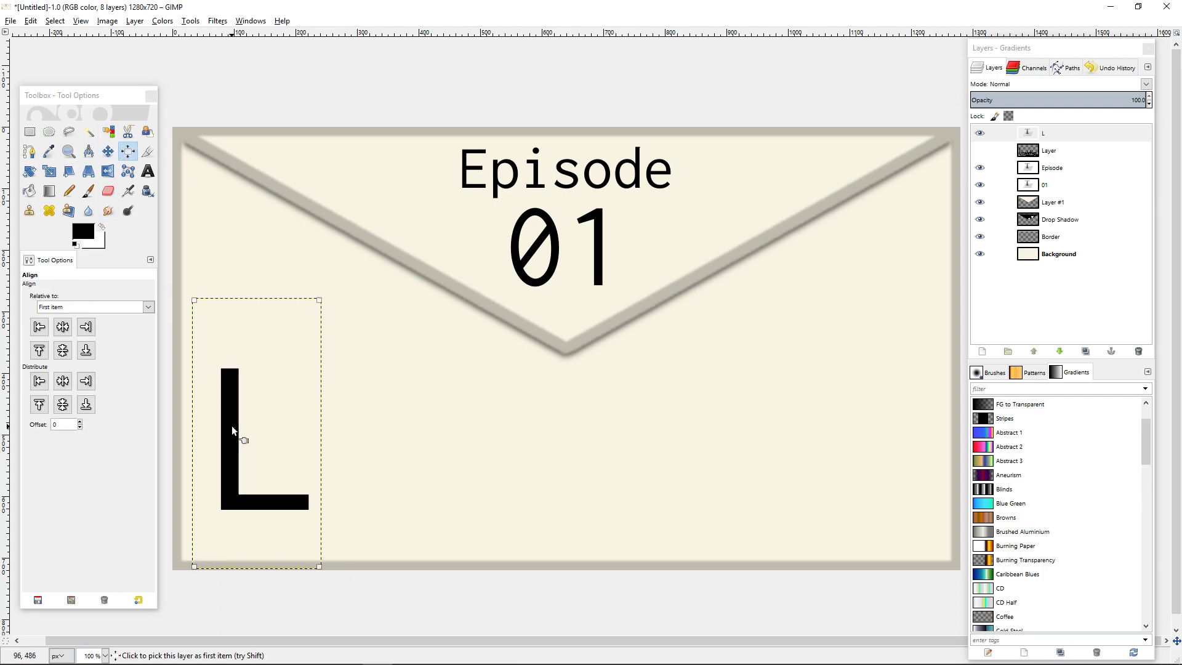
pyautogui.click(87, 350)
pyautogui.click(40, 328)
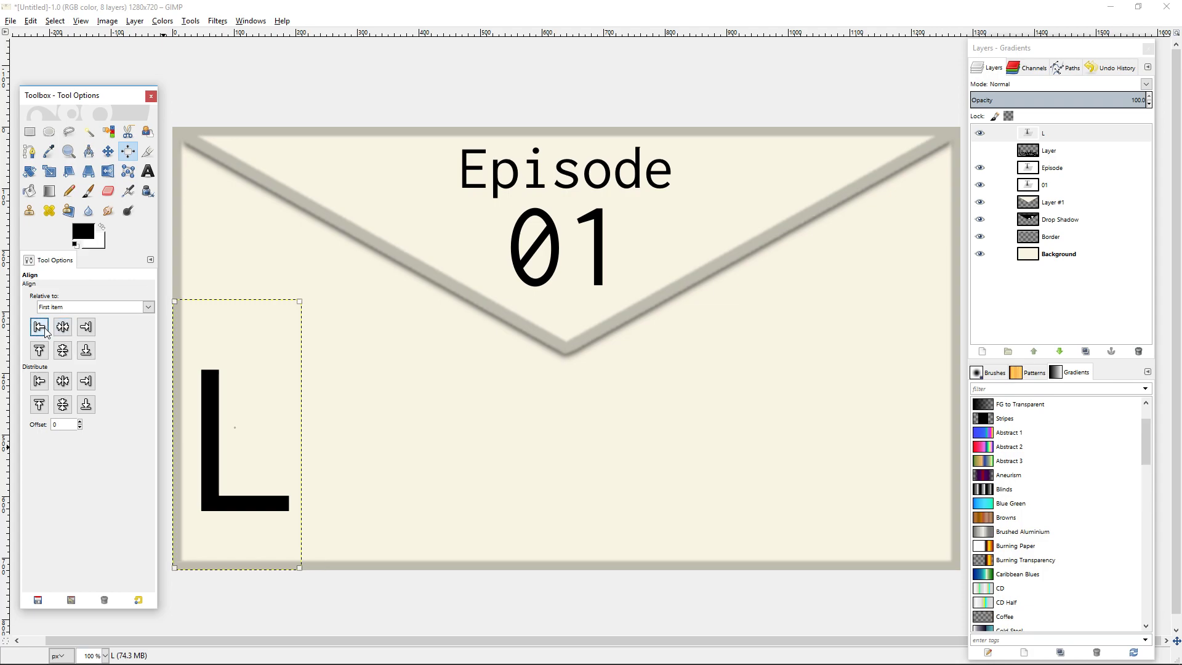
# Add the text ogistics at 150 px beside the L and move it into the L's inner corner, just above its base.
pyautogui.click(148, 171)
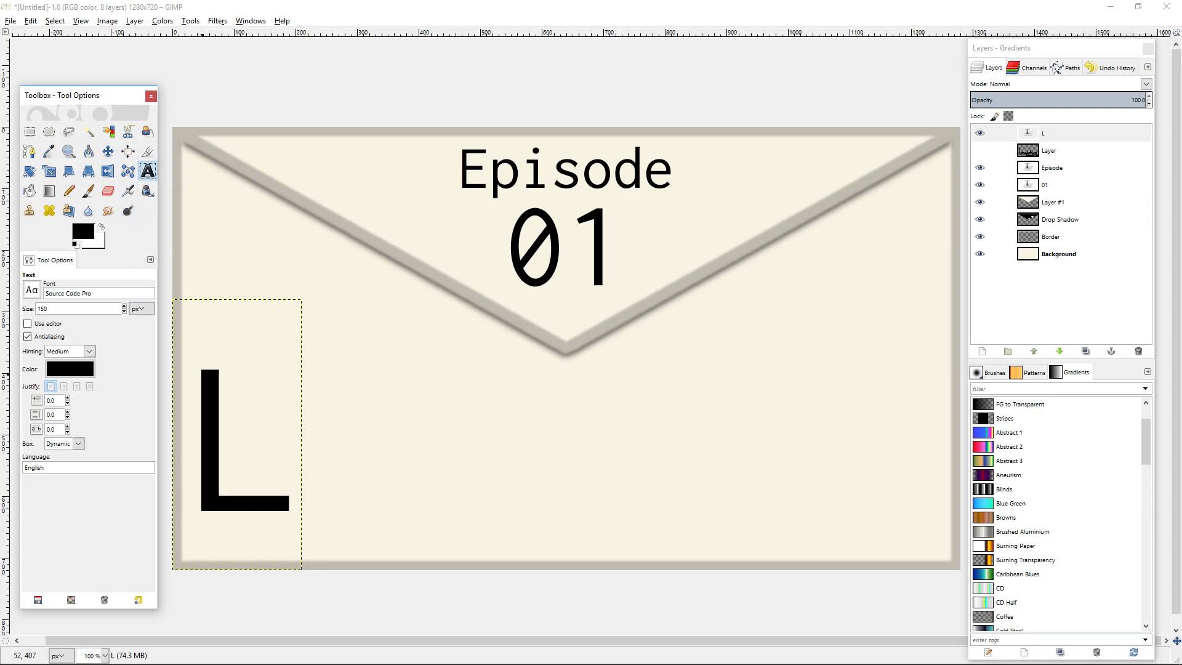
pyautogui.click(256, 452)
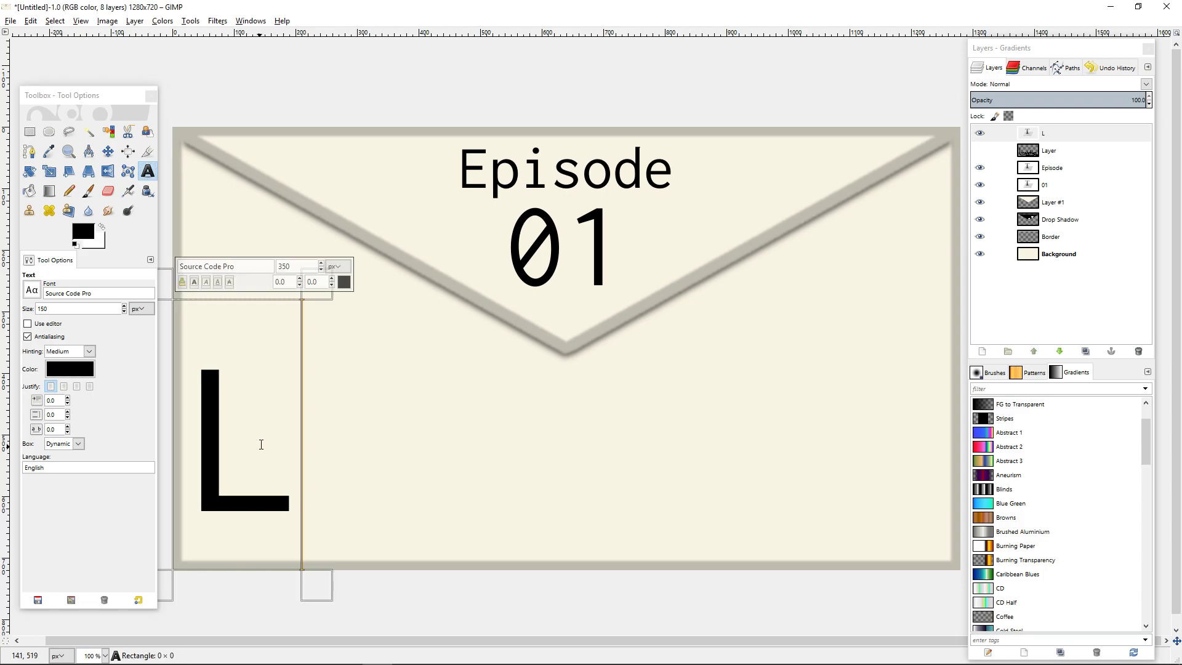
pyautogui.click(367, 410)
pyautogui.click(361, 445)
pyautogui.click(343, 410)
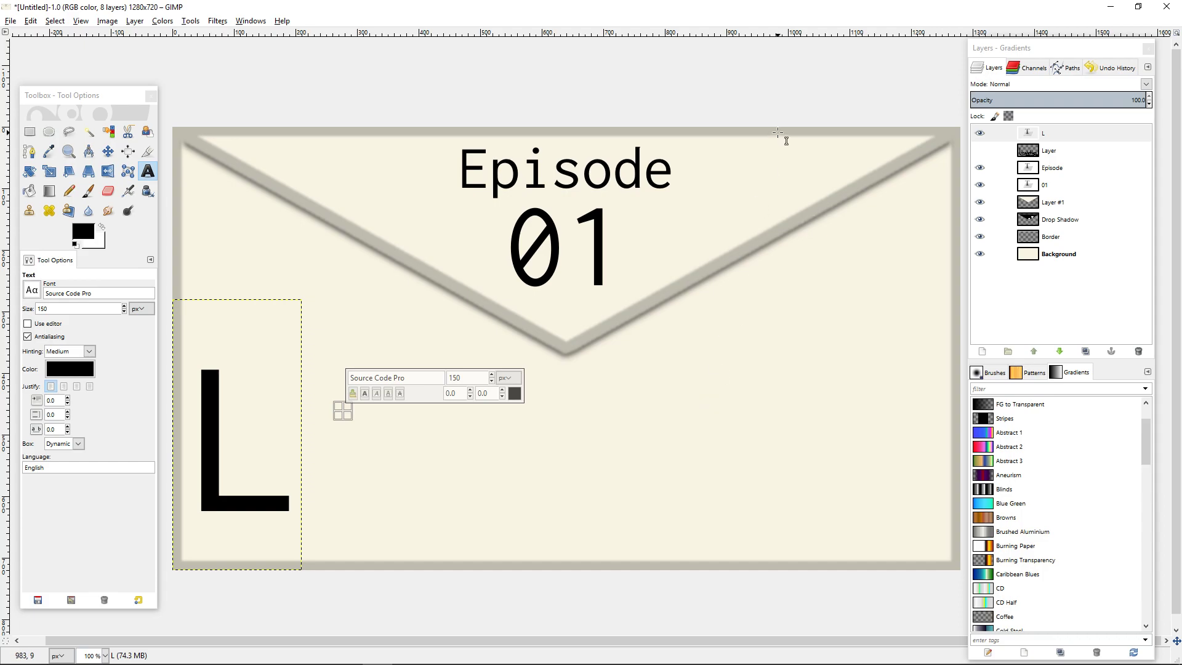
pyautogui.write('ogistics')
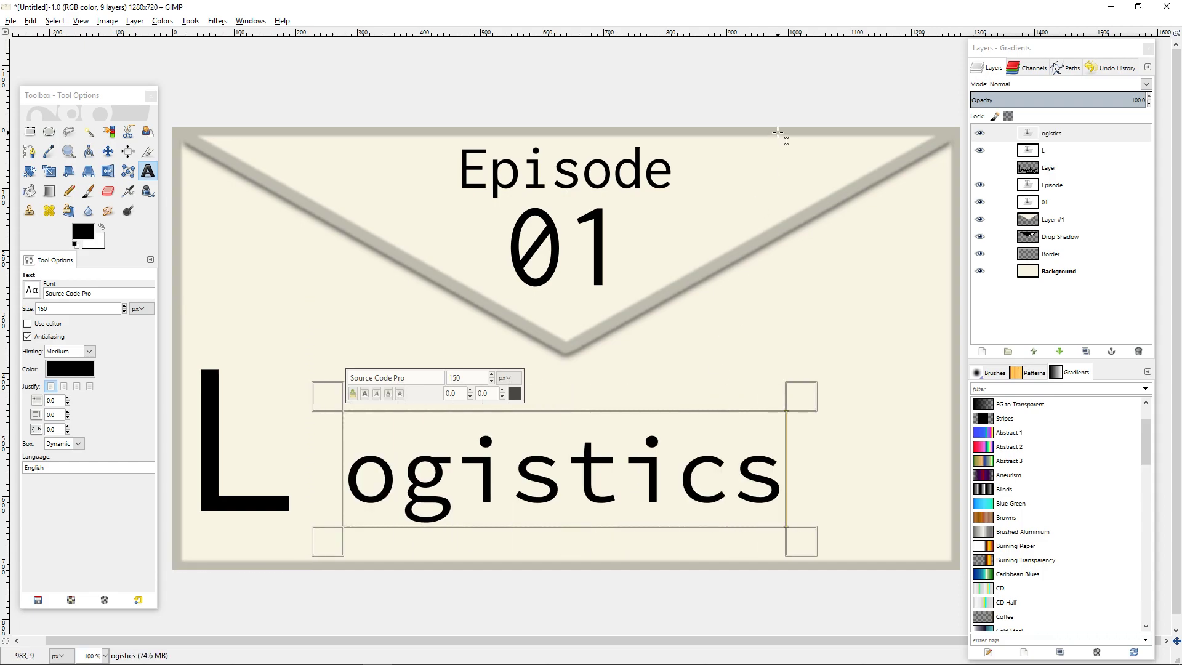
pyautogui.click(108, 150)
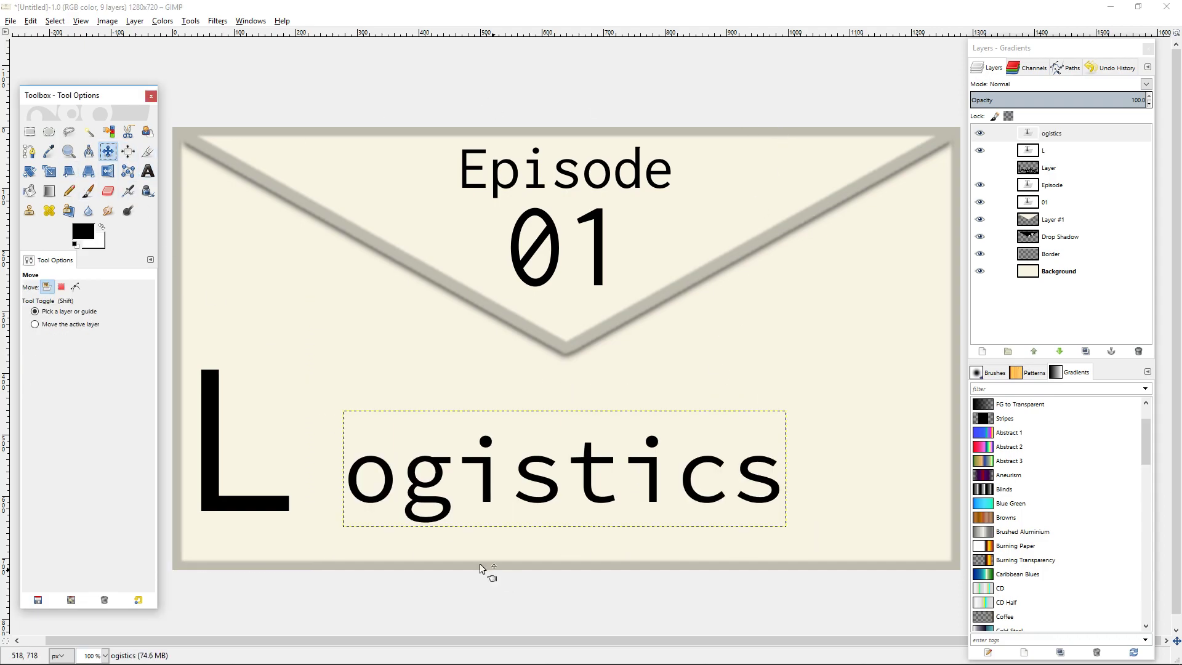
pyautogui.moveTo(434, 488); pyautogui.dragTo(327, 458)
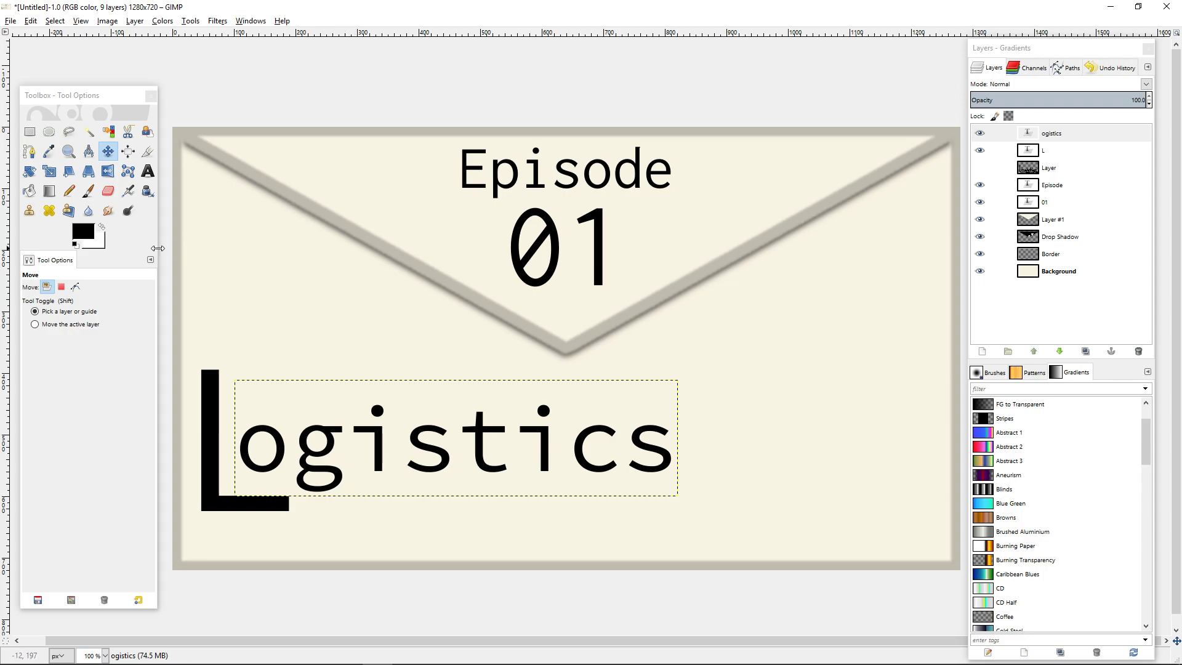
# Add the text OPERATION above ogistics and set its size to 75 px.
pyautogui.click(147, 171)
pyautogui.click(283, 395)
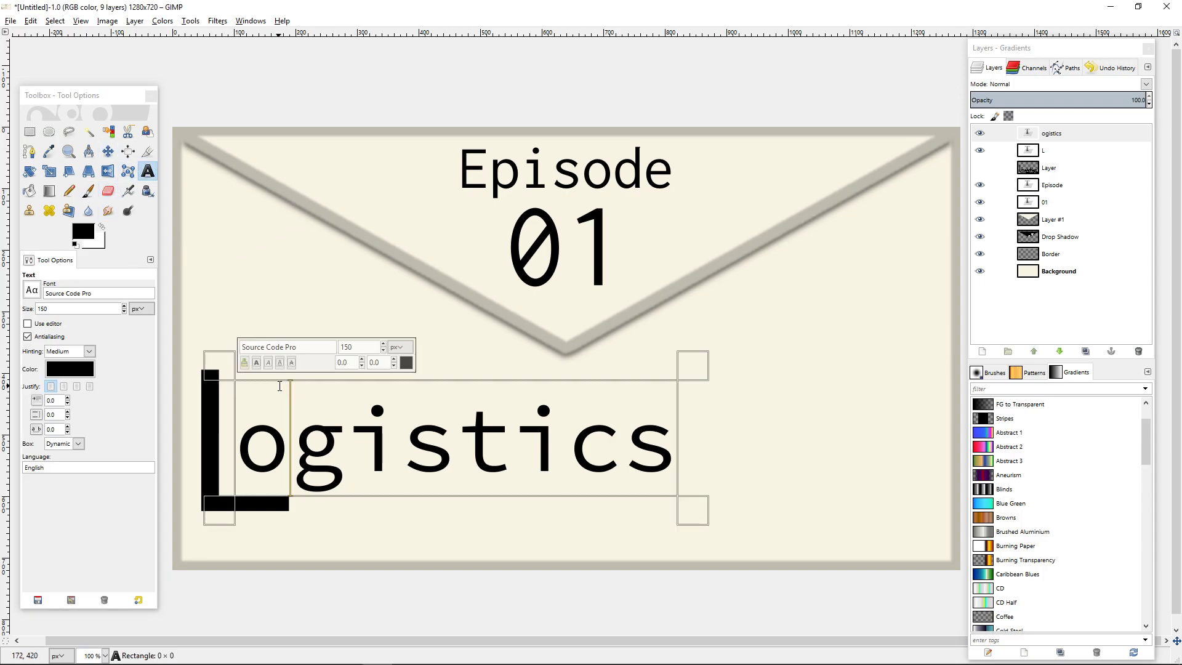
pyautogui.click(279, 322)
pyautogui.click(389, 323)
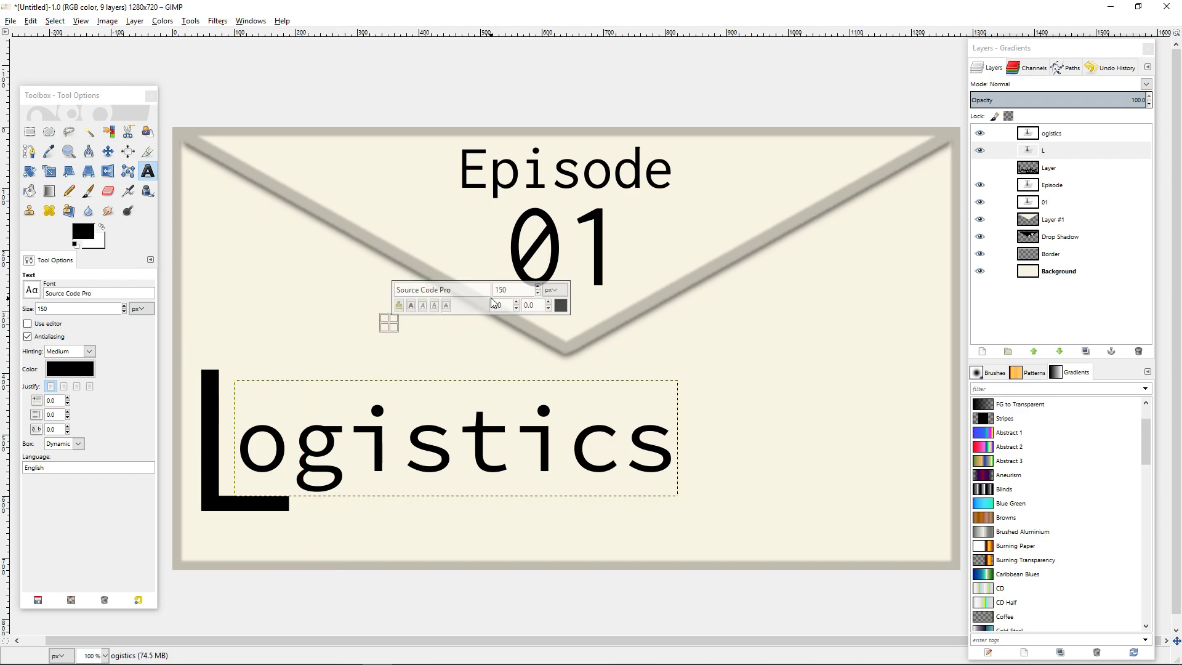
pyautogui.write('75')
pyautogui.click(288, 358)
pyautogui.click(387, 258)
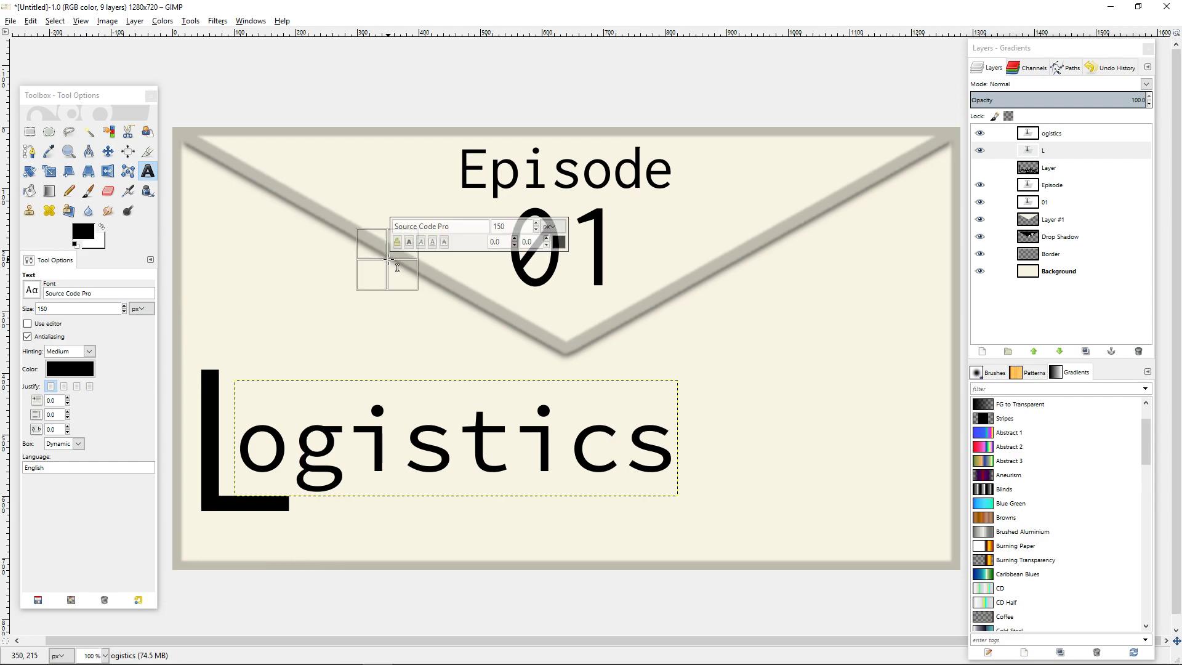
pyautogui.click(353, 299)
pyautogui.write('100')
pyautogui.click(280, 325)
pyautogui.click(350, 311)
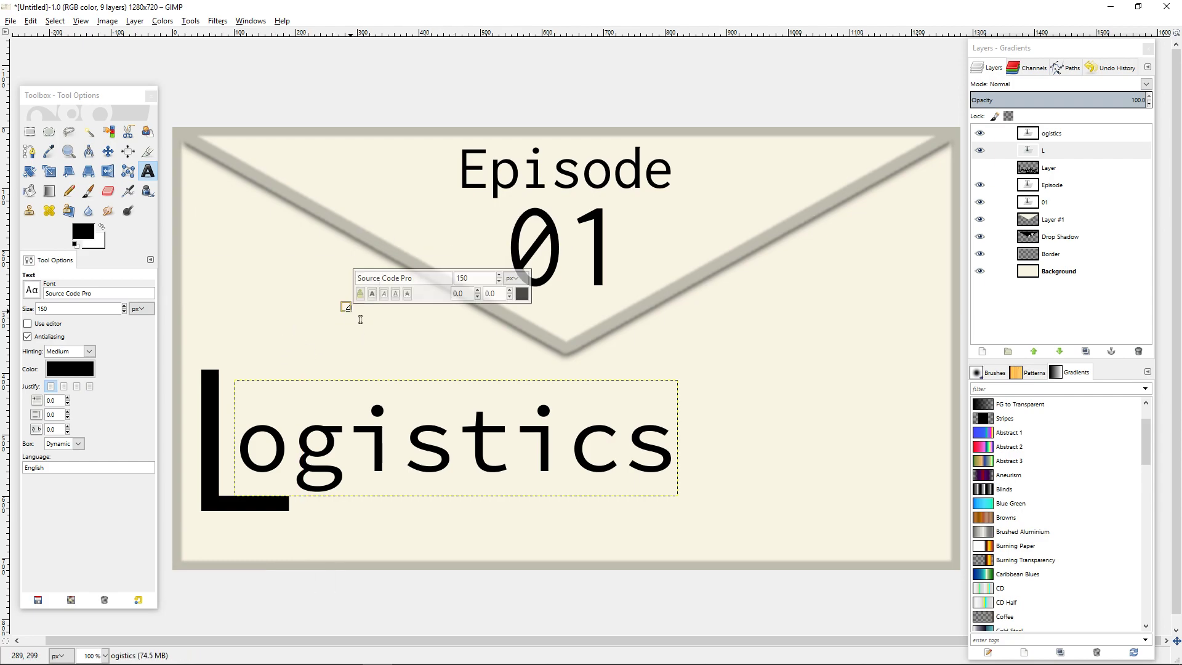
pyautogui.moveTo(477, 279); pyautogui.dragTo(432, 266)
pyautogui.write('100')
pyautogui.click(291, 283)
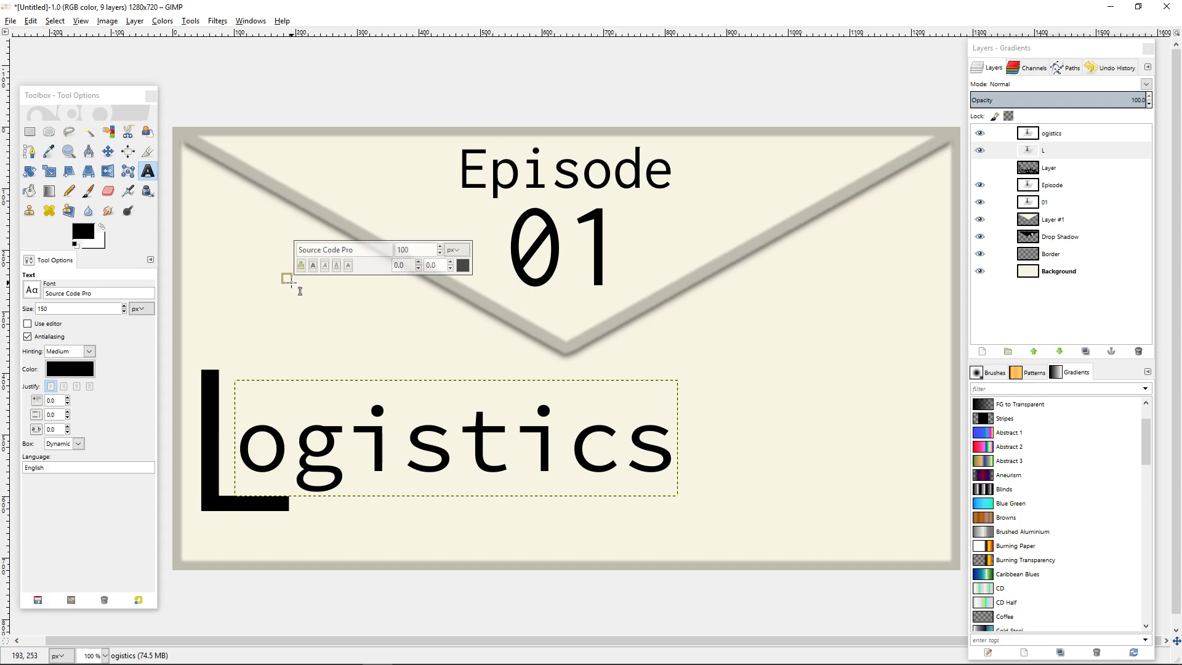
pyautogui.write('OPERATION')
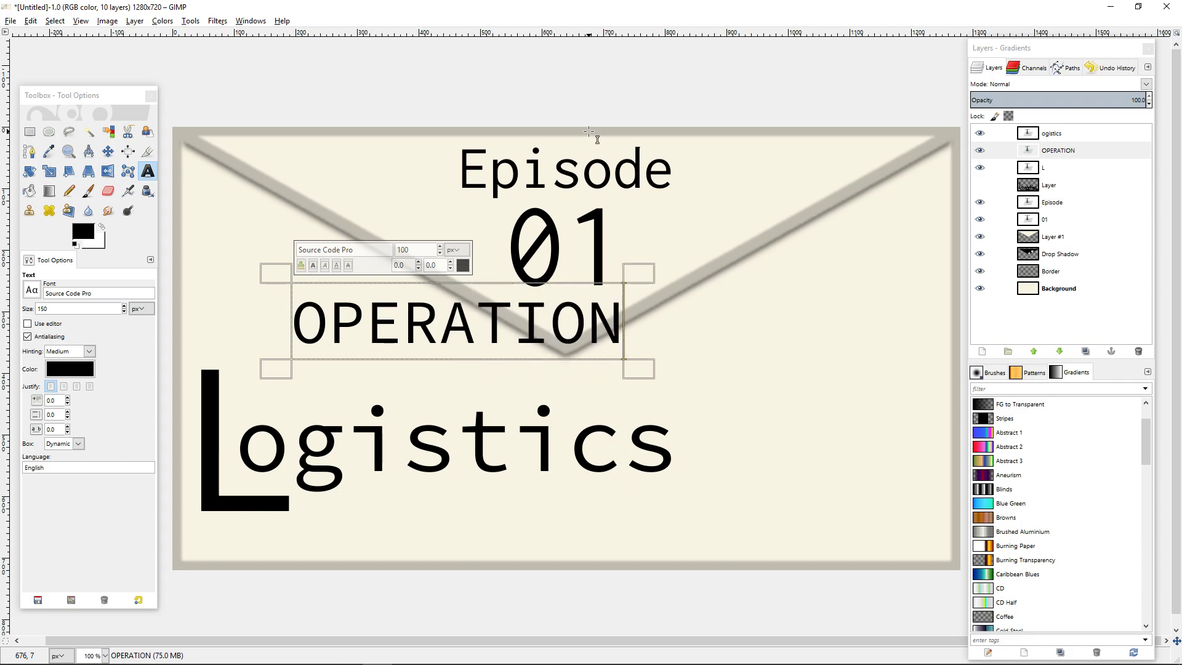
pyautogui.doubleClick(468, 352)
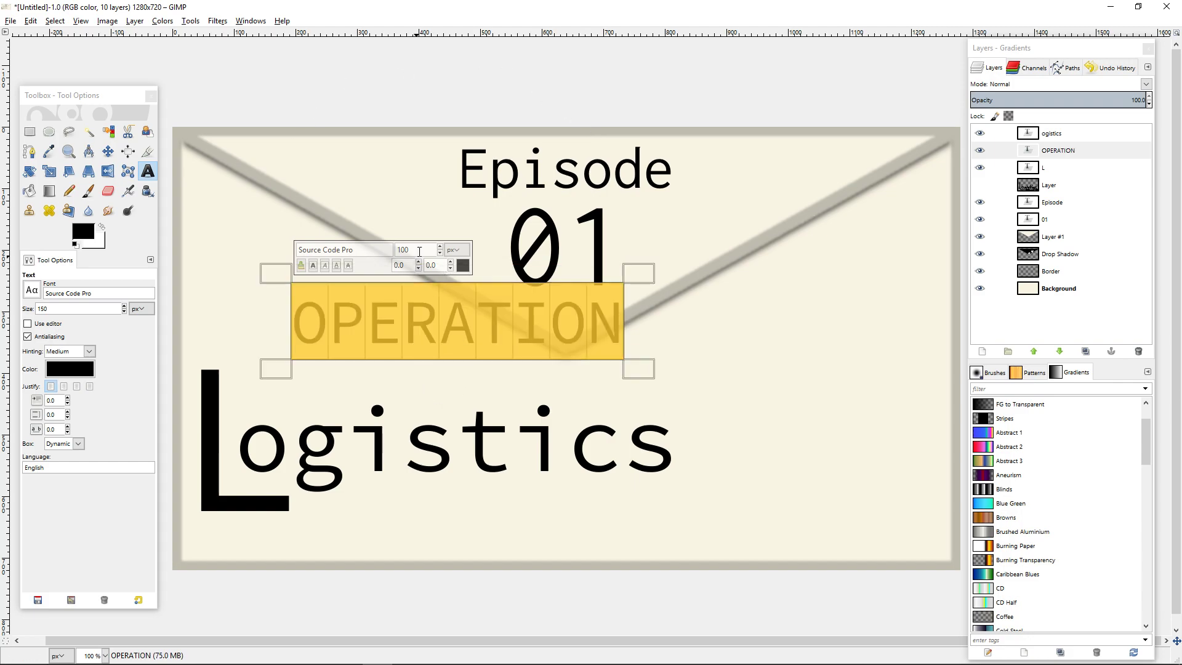
pyautogui.write('75')
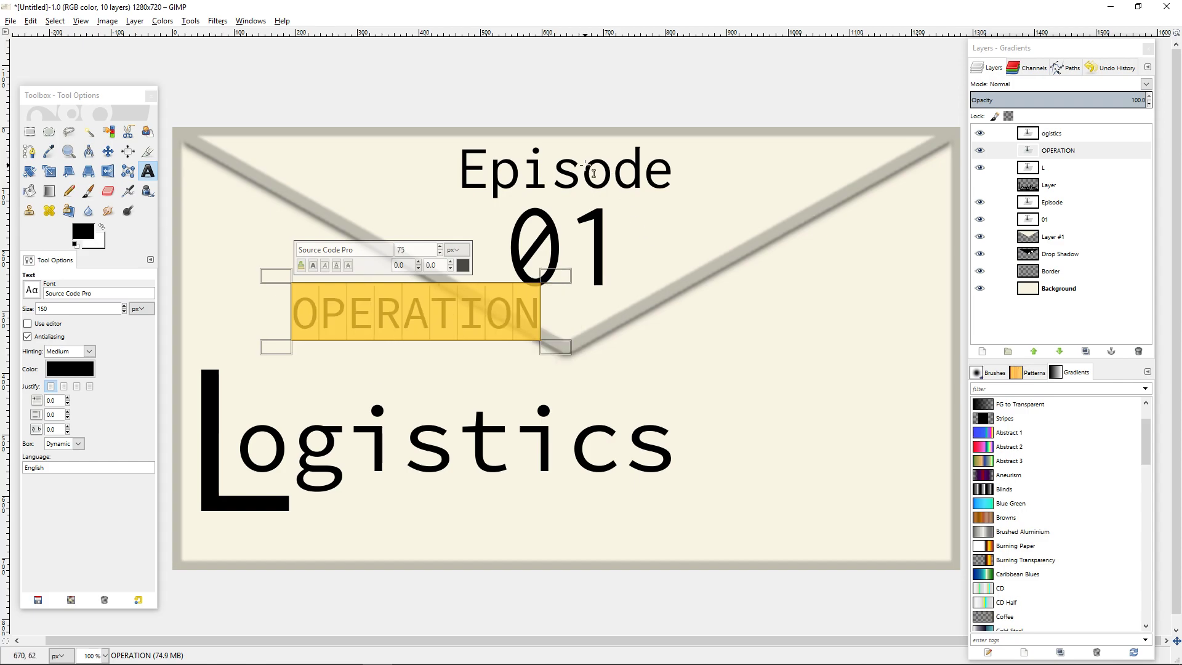
# Try to spread out the word OPERATION by inserting a space after each letter.
pyautogui.click(320, 311)
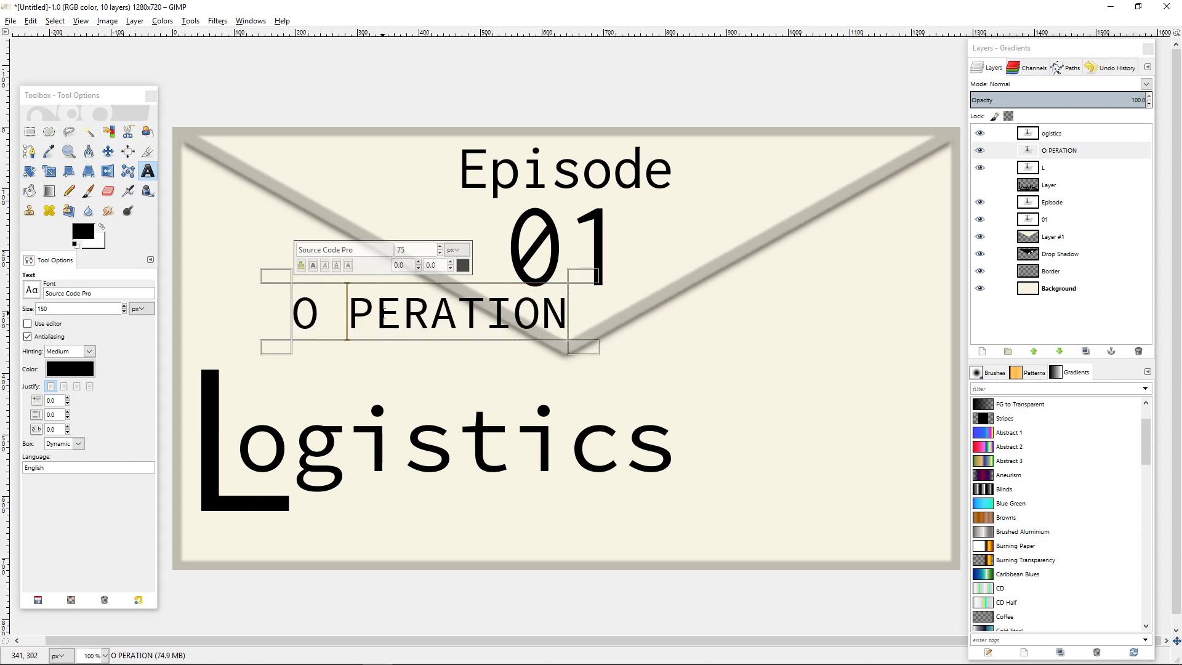
pyautogui.click(376, 311)
pyautogui.click(433, 311)
pyautogui.click(488, 311)
pyautogui.click(539, 310)
pyautogui.click(596, 311)
pyautogui.click(651, 311)
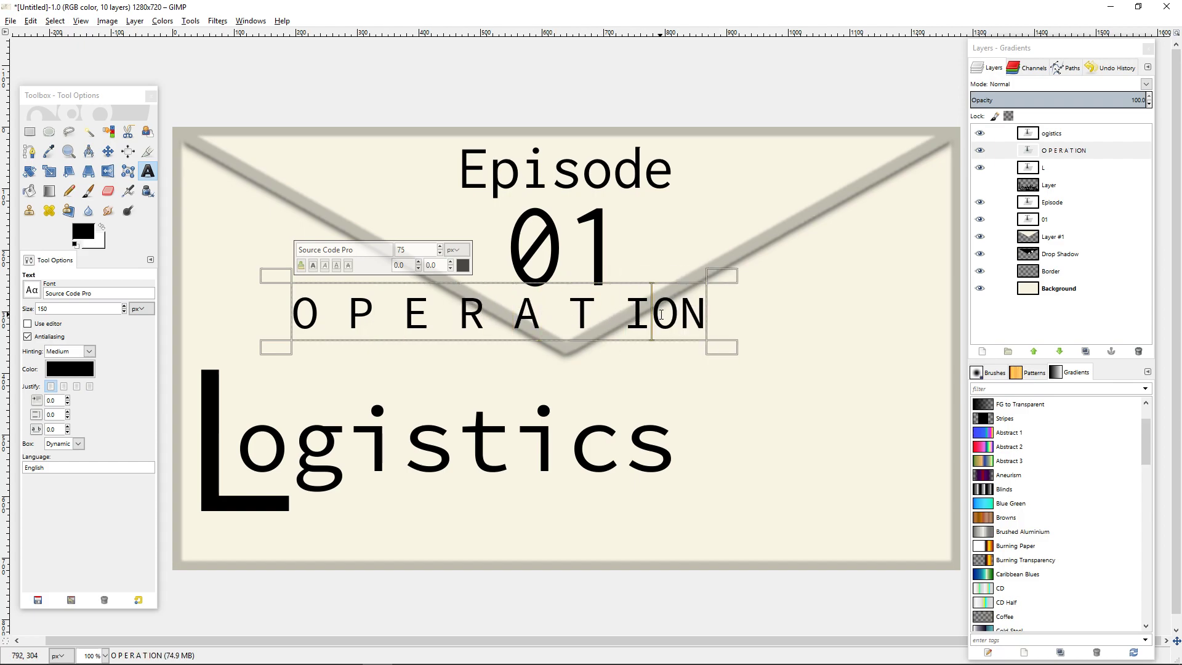
pyautogui.click(706, 310)
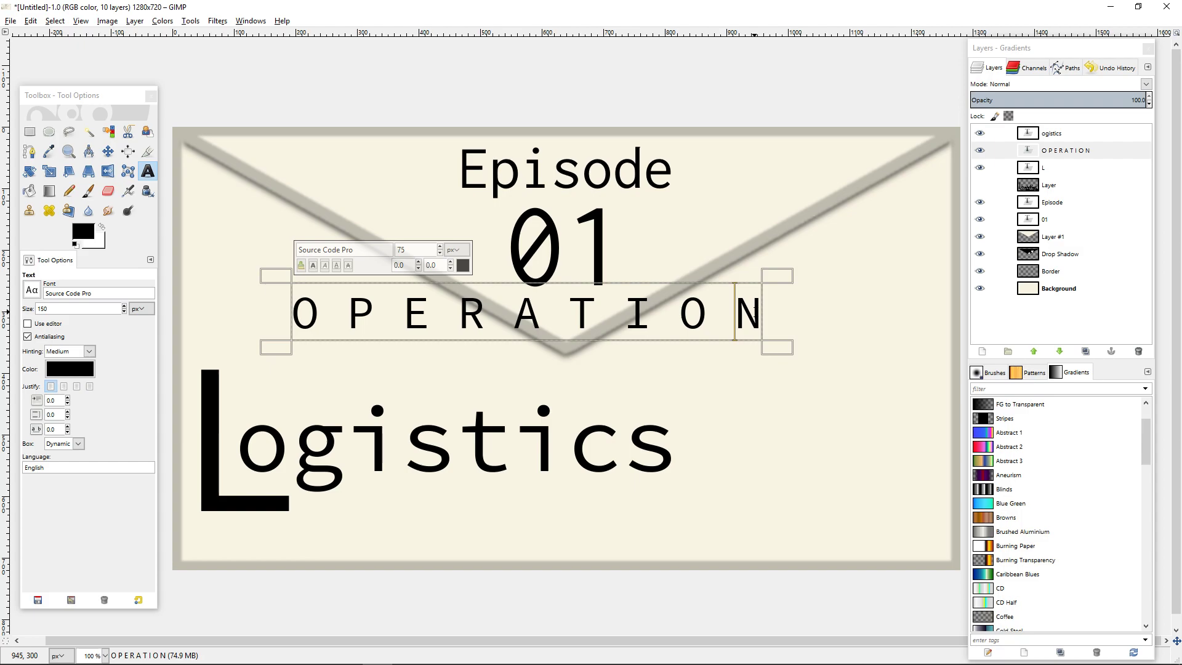
# Undo the spaces inserted between the letters of OPERATION.
pyautogui.hotkey('ctrl', 'z')
pyautogui.hotkey('ctrl', 'z')
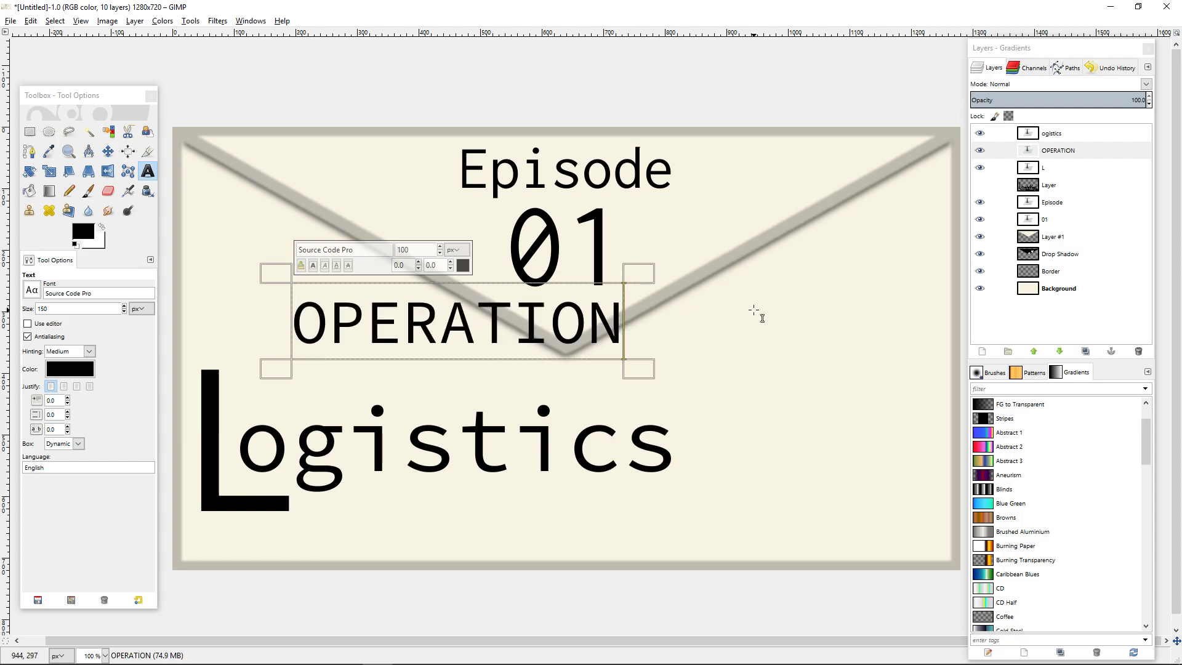
pyautogui.hotkey('ctrl', 'z')
pyautogui.hotkey('ctrl', 'y')
pyautogui.hotkey('ctrl', 'y')
# Set the kerning of the whole OPERATION text to 25.0 to spread its letters.
pyautogui.click(485, 298)
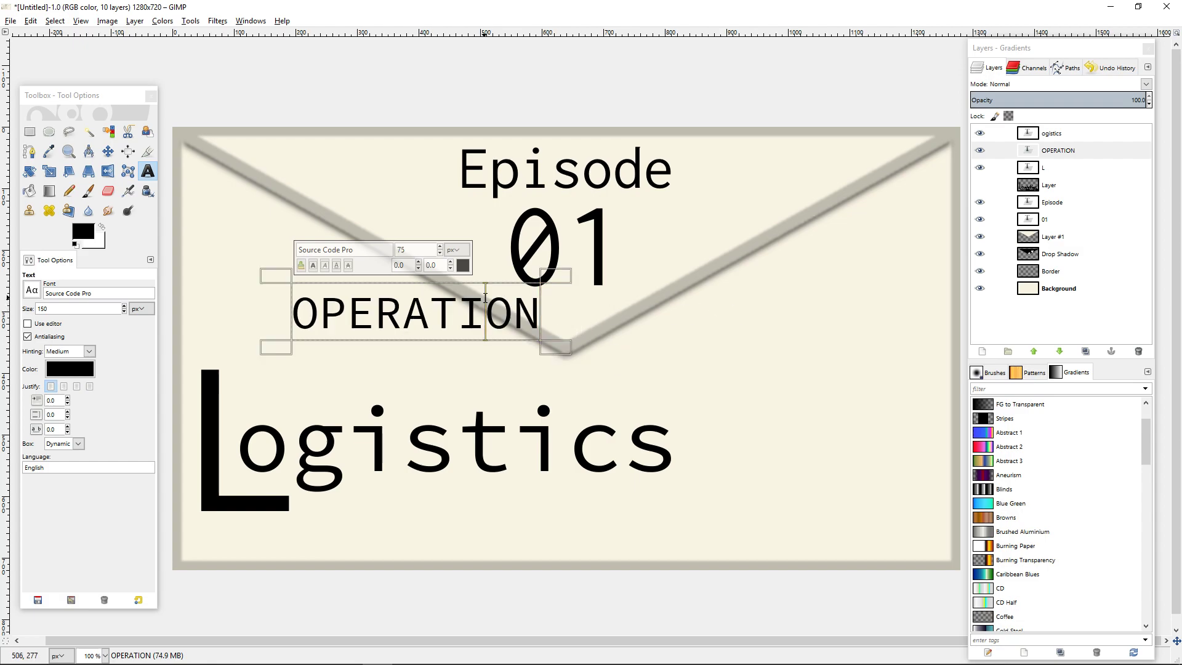
pyautogui.hotkey('ctrl', 'a')
pyautogui.click(420, 263)
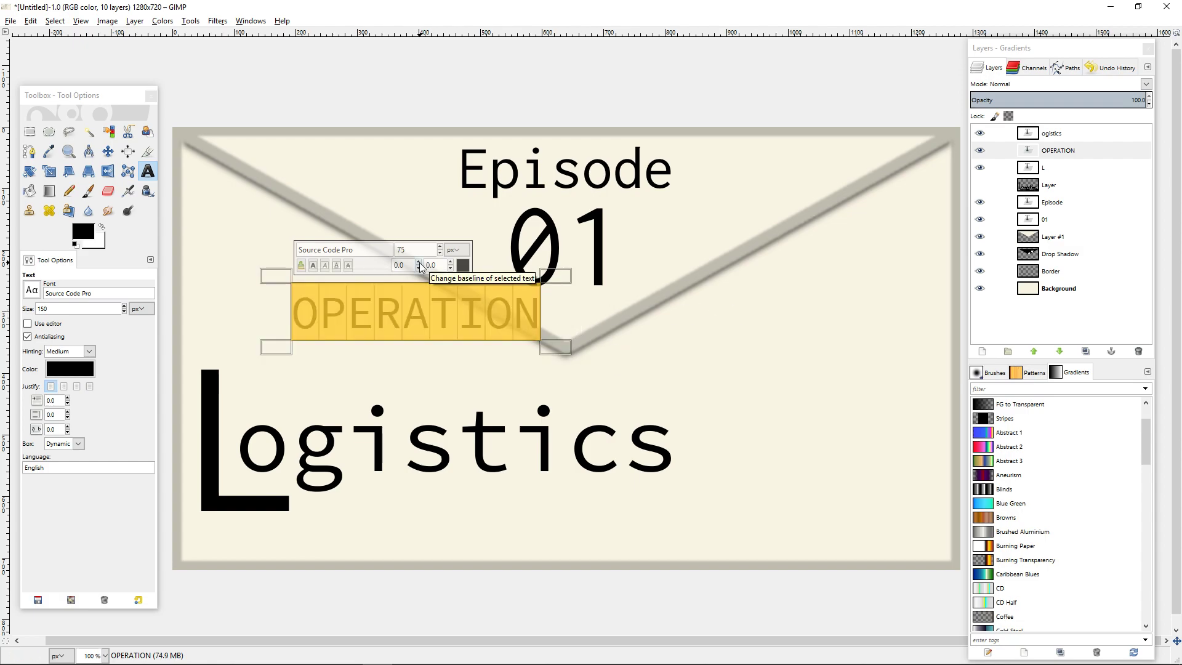
pyautogui.click(419, 269)
pyautogui.click(420, 269)
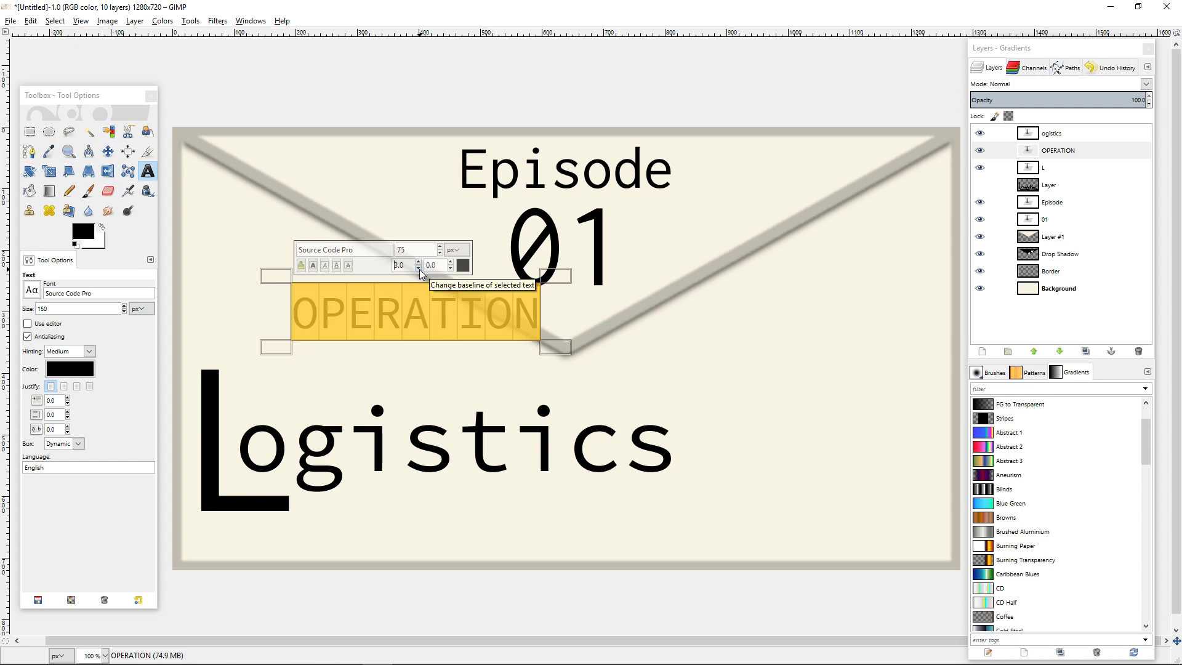
pyautogui.click(451, 262)
pyautogui.click(451, 262)
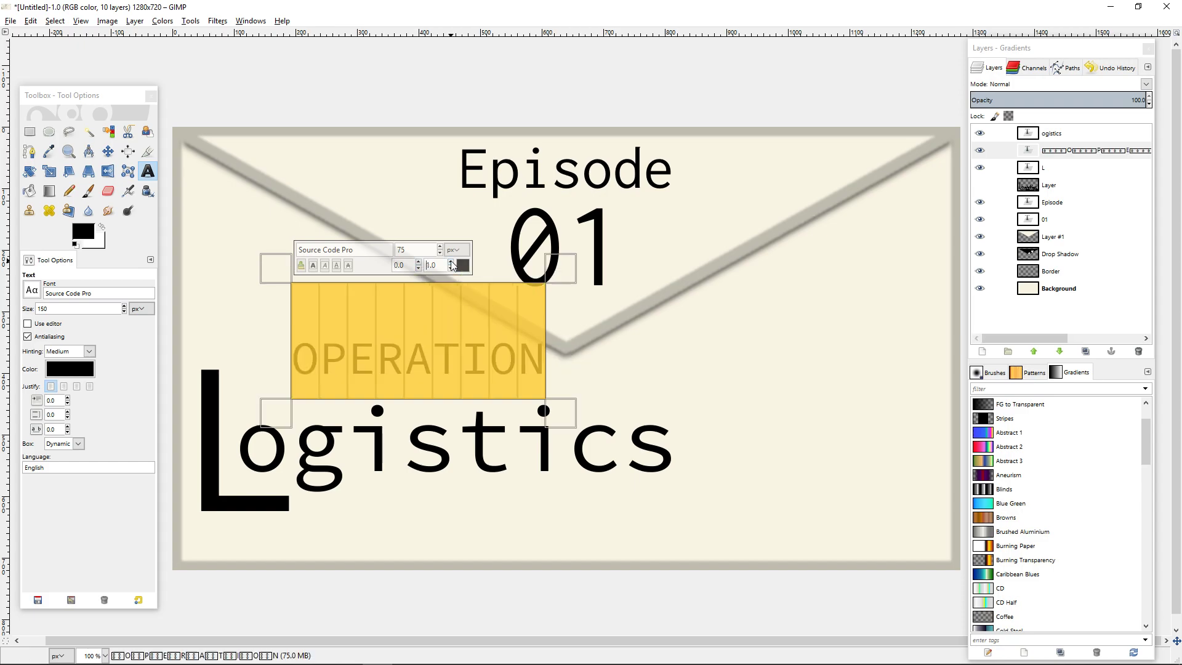
pyautogui.click(451, 261)
pyautogui.click(451, 262)
pyautogui.doubleClick(451, 262)
pyautogui.click(451, 261)
pyautogui.doubleClick(451, 261)
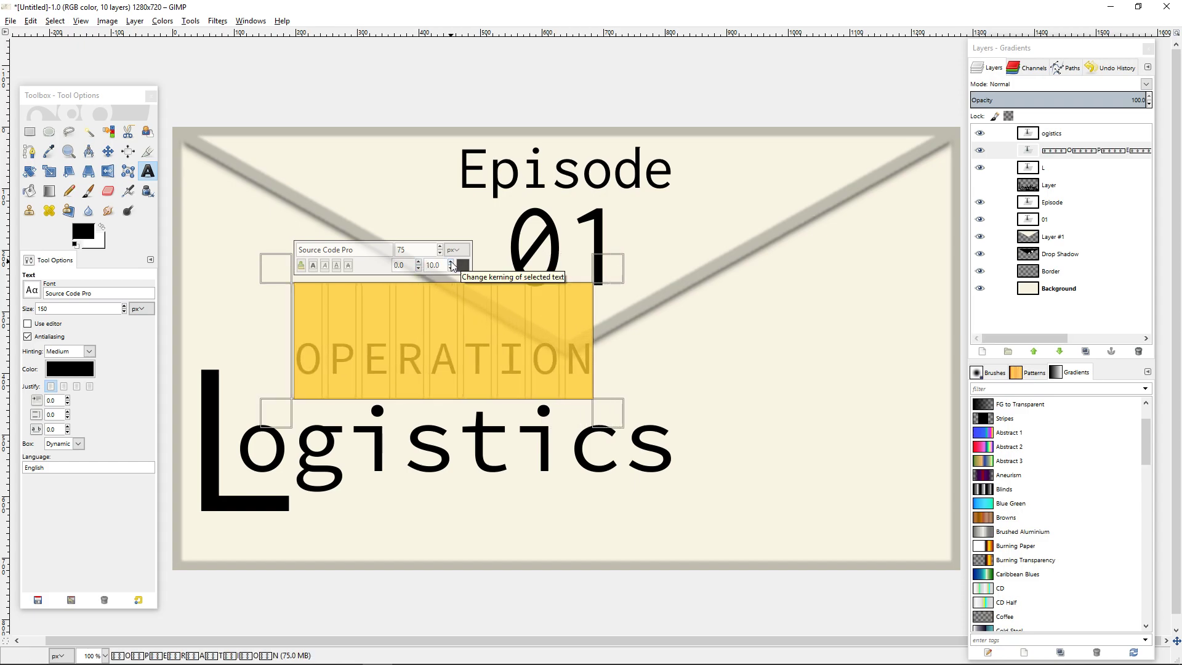
pyautogui.doubleClick(451, 261)
pyautogui.click(451, 261)
pyautogui.doubleClick(451, 261)
pyautogui.click(451, 262)
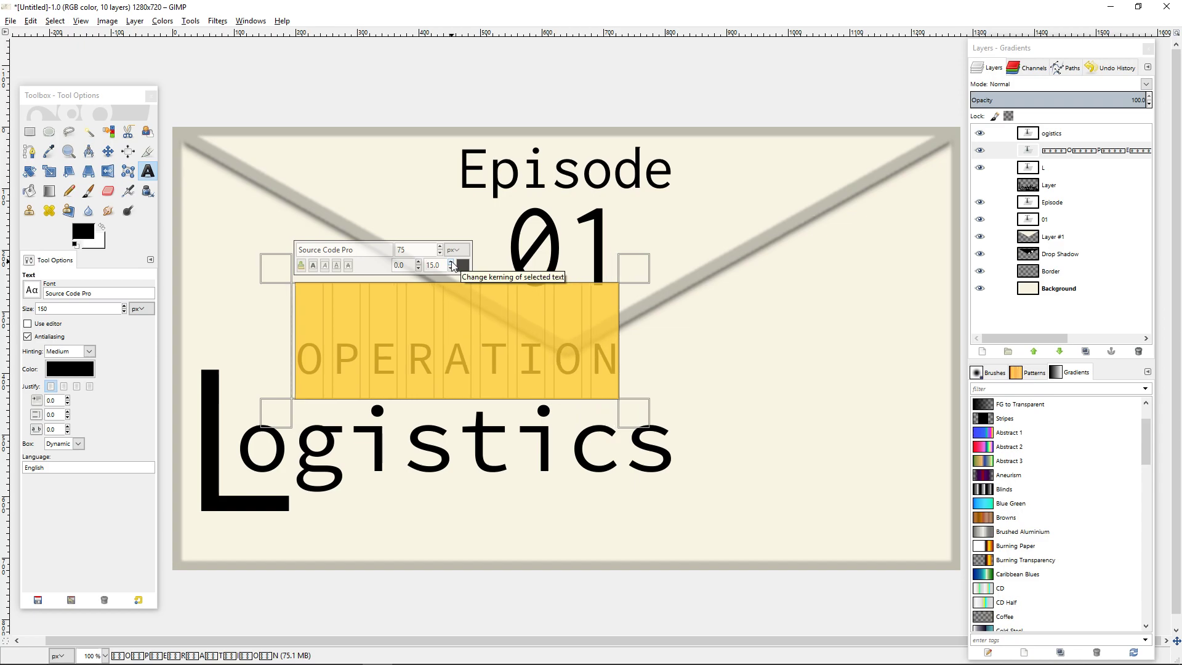
pyautogui.doubleClick(451, 261)
pyautogui.doubleClick(451, 262)
pyautogui.click(451, 262)
pyautogui.doubleClick(451, 261)
pyautogui.doubleClick(451, 261)
pyautogui.click(452, 262)
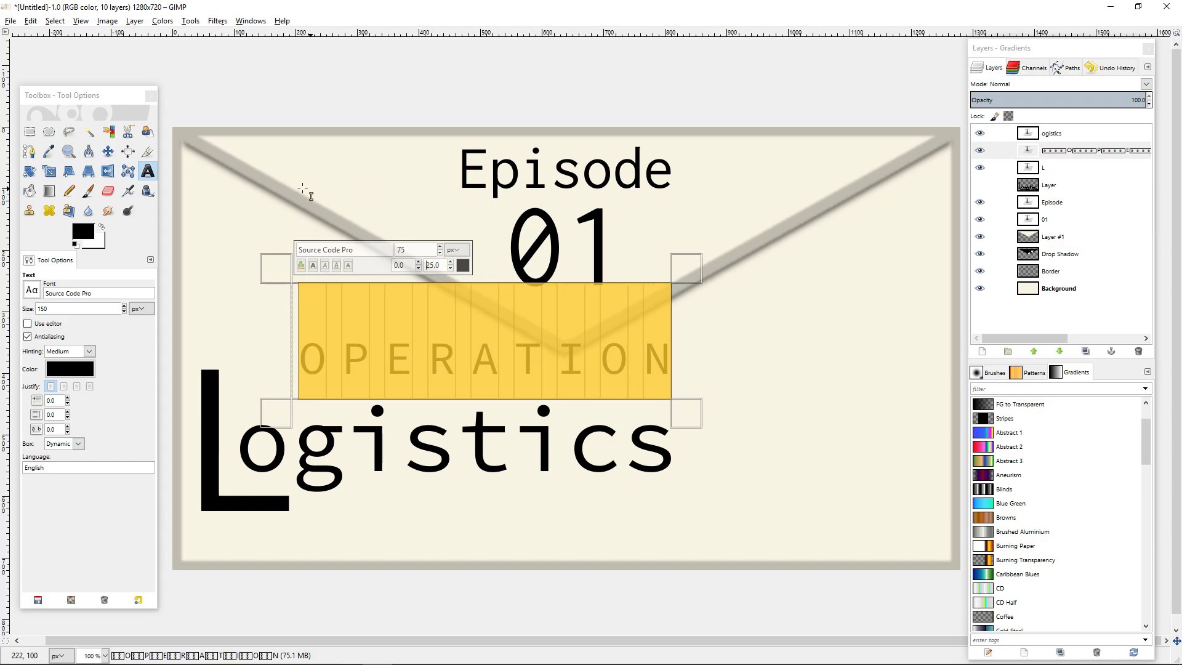
pyautogui.click(290, 182)
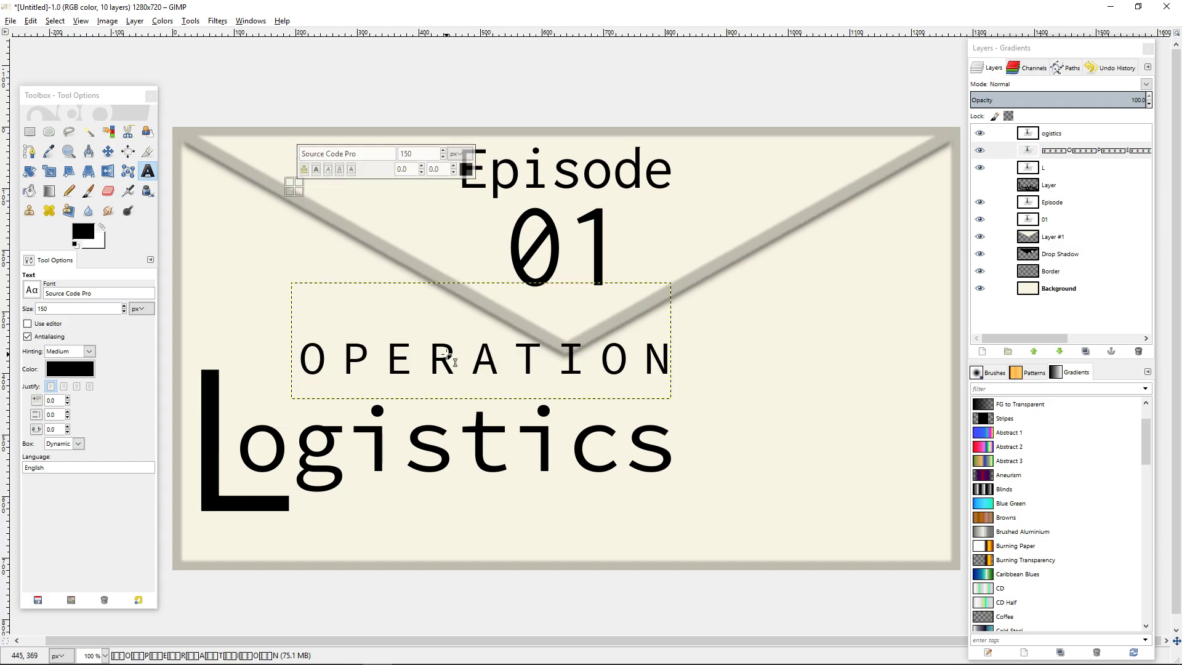
# Centre the OPERATION text horizontally on the image and move it down below the flap's tip.
pyautogui.click(129, 154)
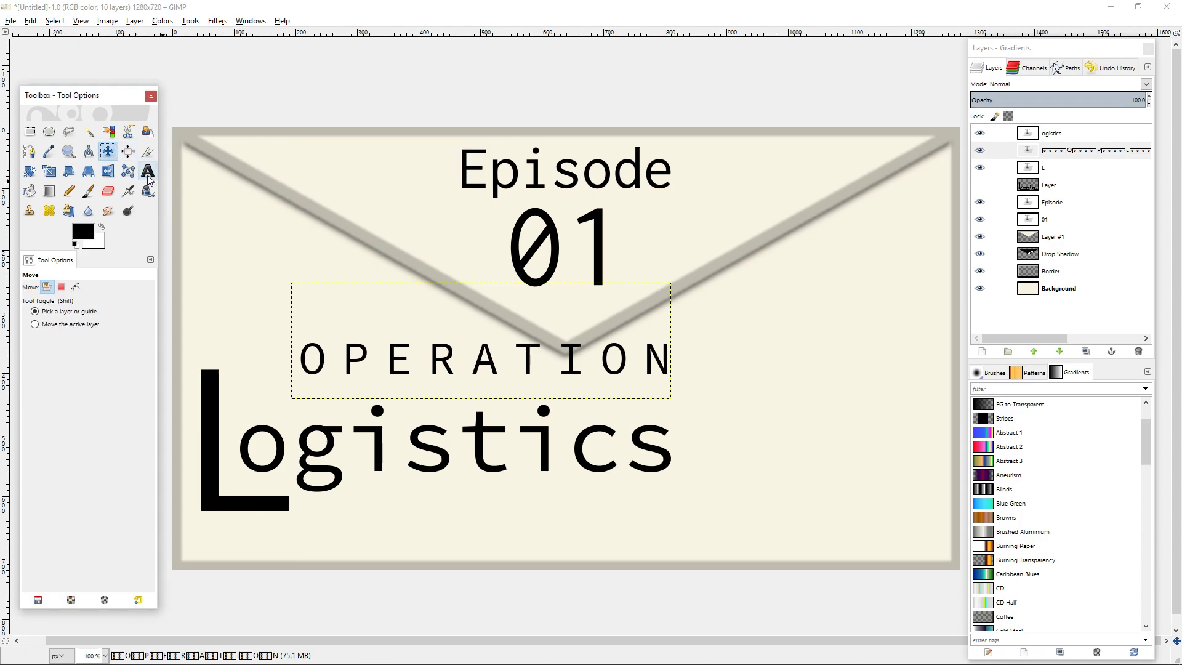
pyautogui.click(492, 369)
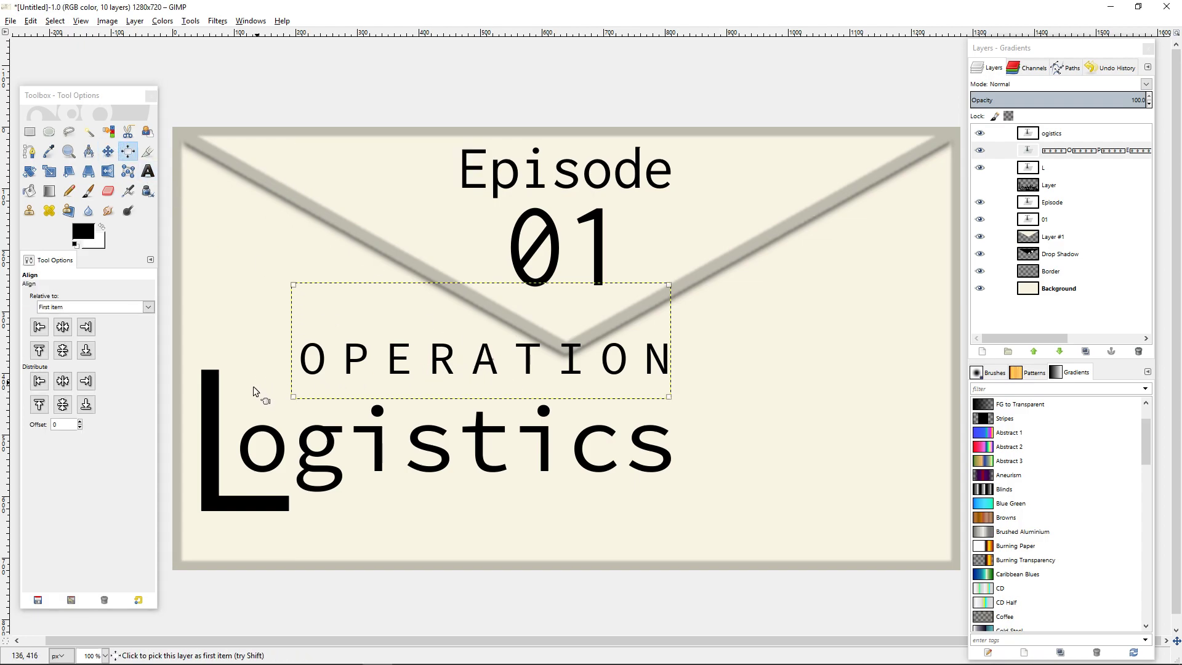
pyautogui.click(63, 326)
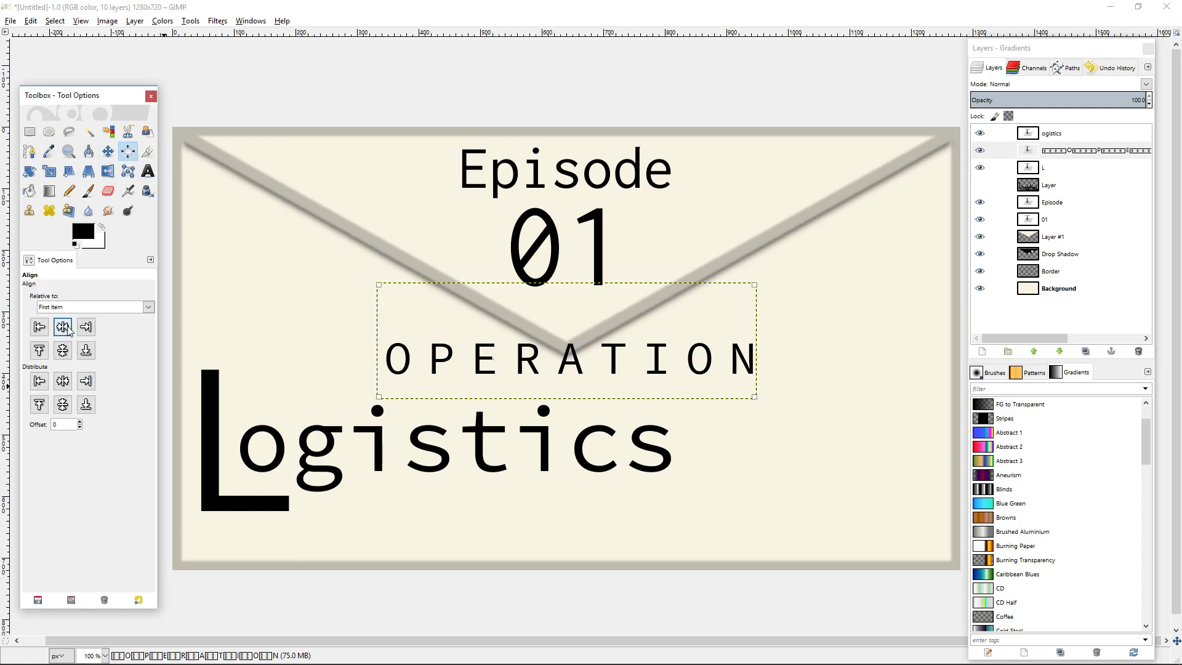
pyautogui.click(108, 151)
pyautogui.moveTo(613, 355); pyautogui.dragTo(606, 379)
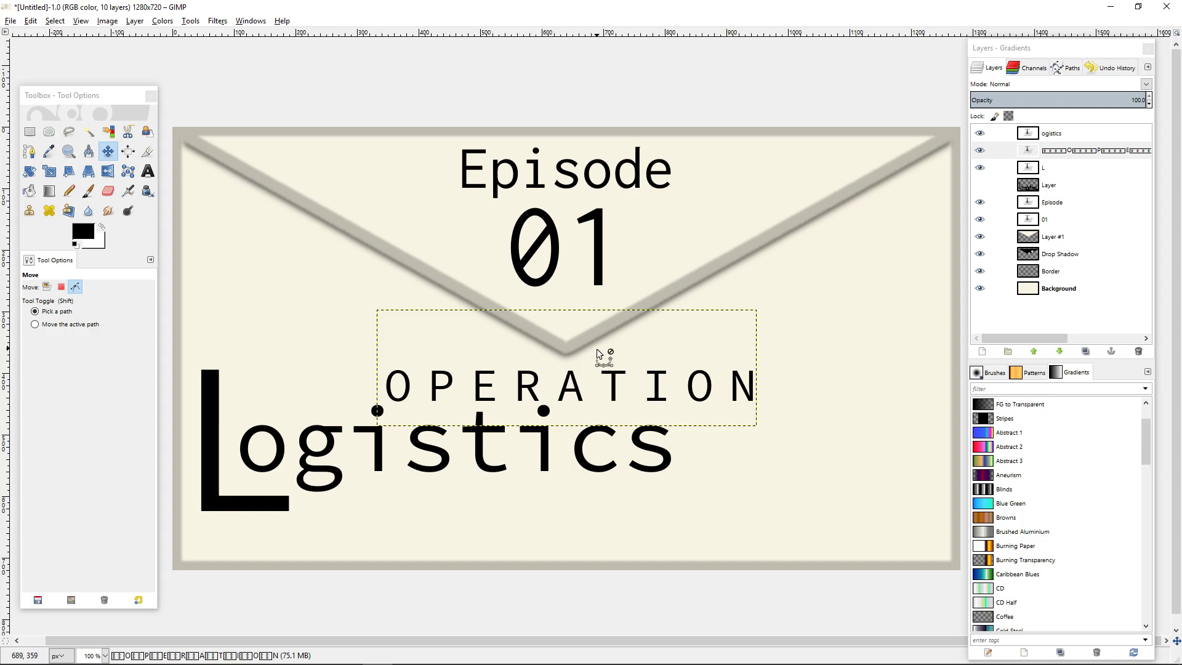
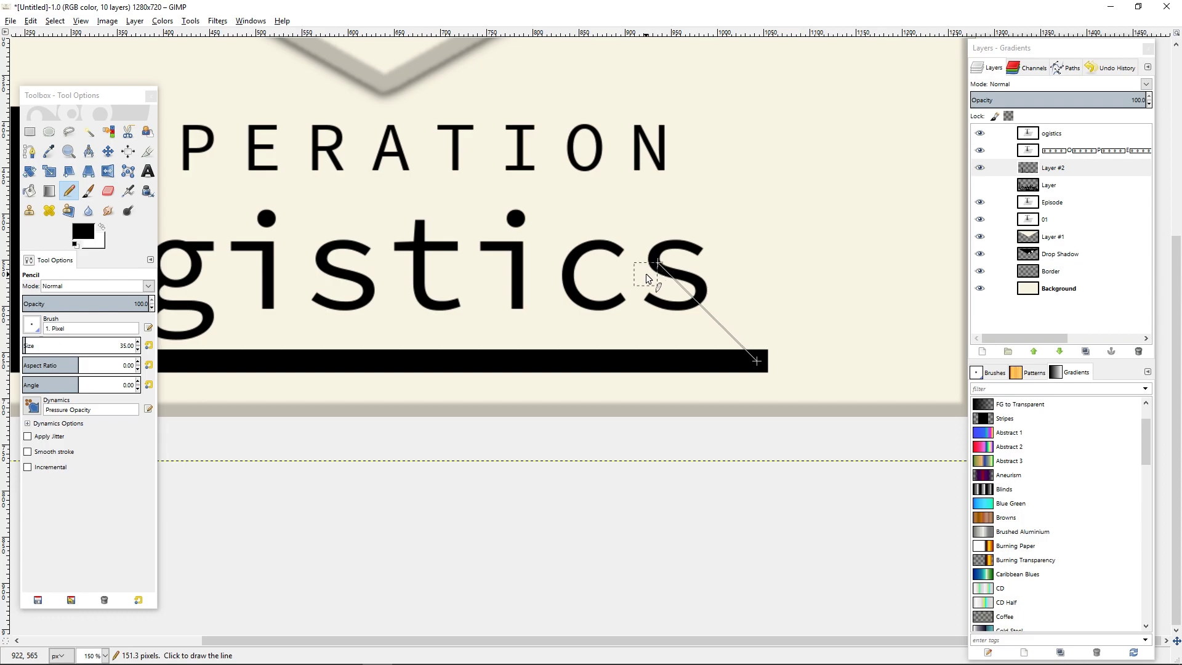
# Try to draw a diagonal arrowhead stroke from the end of the horizontal bar across the final s, and undo it.
pyautogui.keyDown('shift'); pyautogui.click(646, 274); pyautogui.keyUp('shift')
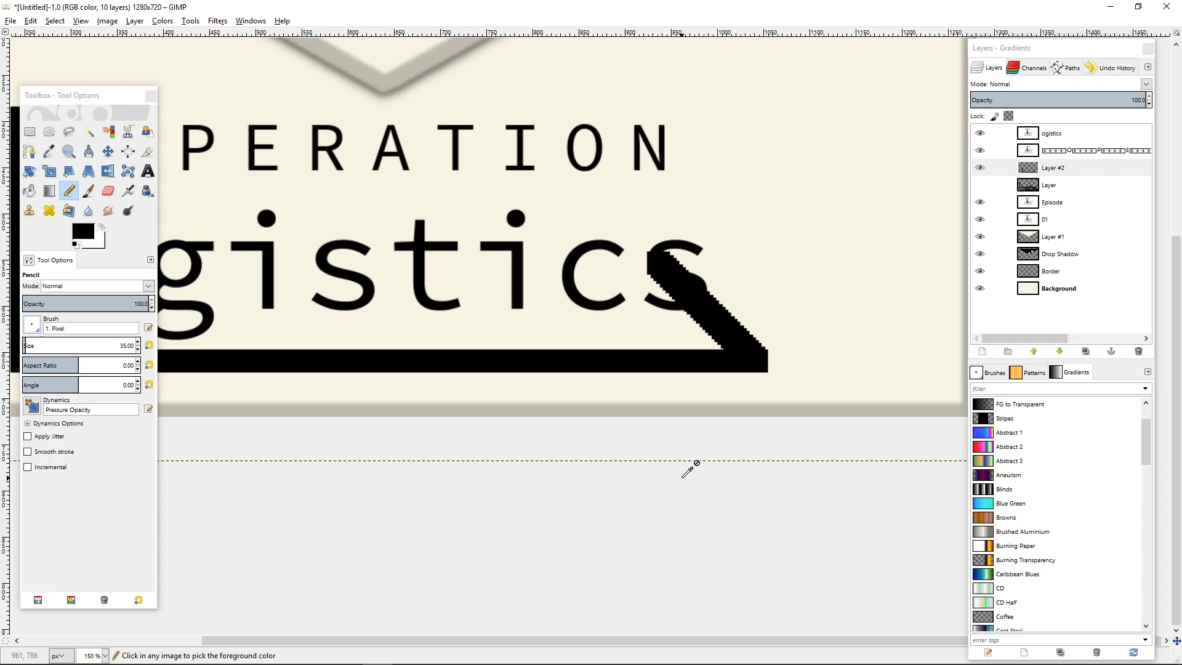
pyautogui.hotkey('ctrl', 'z')
pyautogui.scroll(-4, 683, 480)
pyautogui.scroll(1, 691, 449)
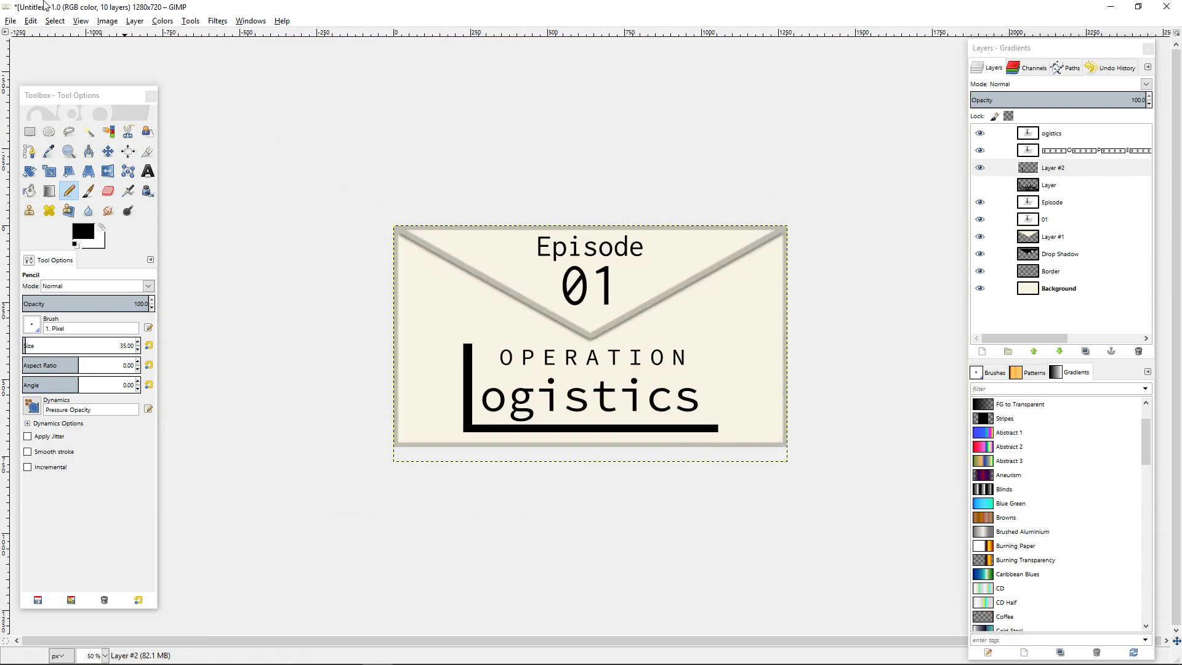
pyautogui.click(134, 21)
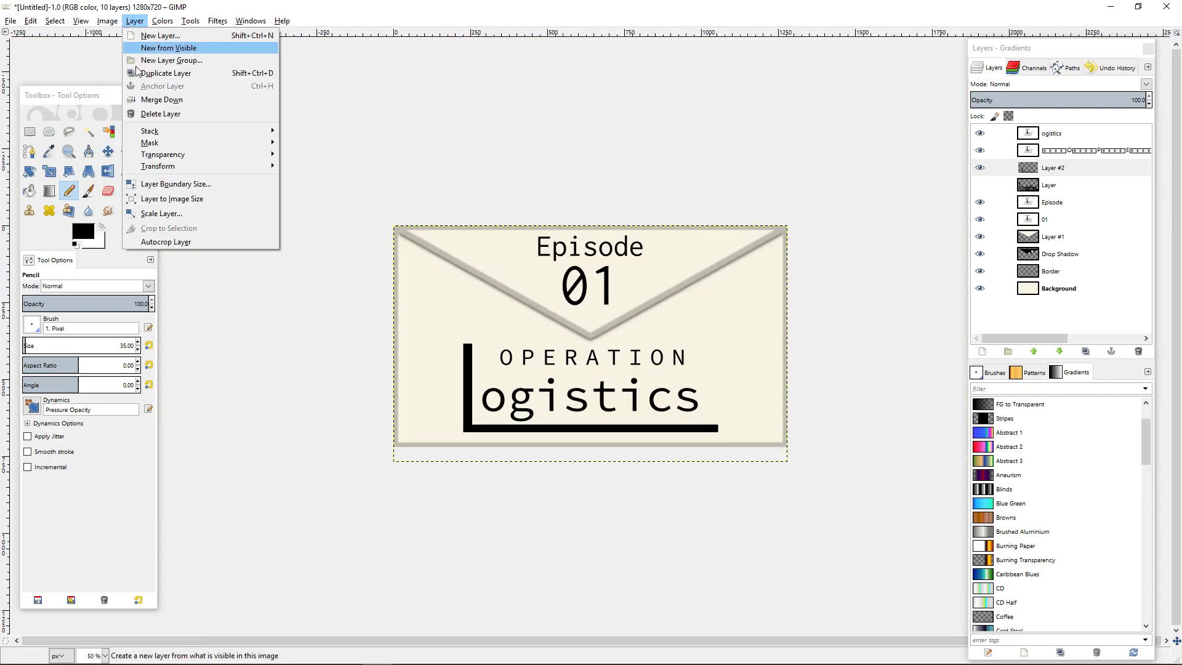
pyautogui.click(184, 184)
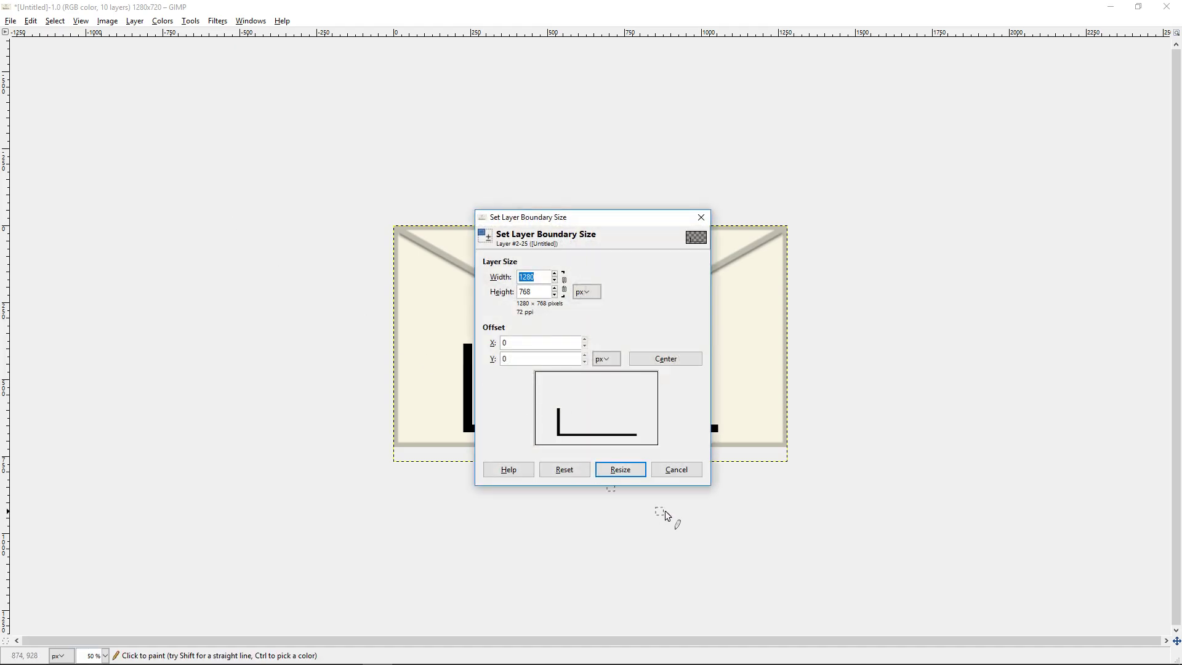
pyautogui.click(675, 469)
# Autocrop the layer holding the L-shaped bar, and enlarge its boundary to 200 percent in width and height with the content centred.
pyautogui.click(135, 21)
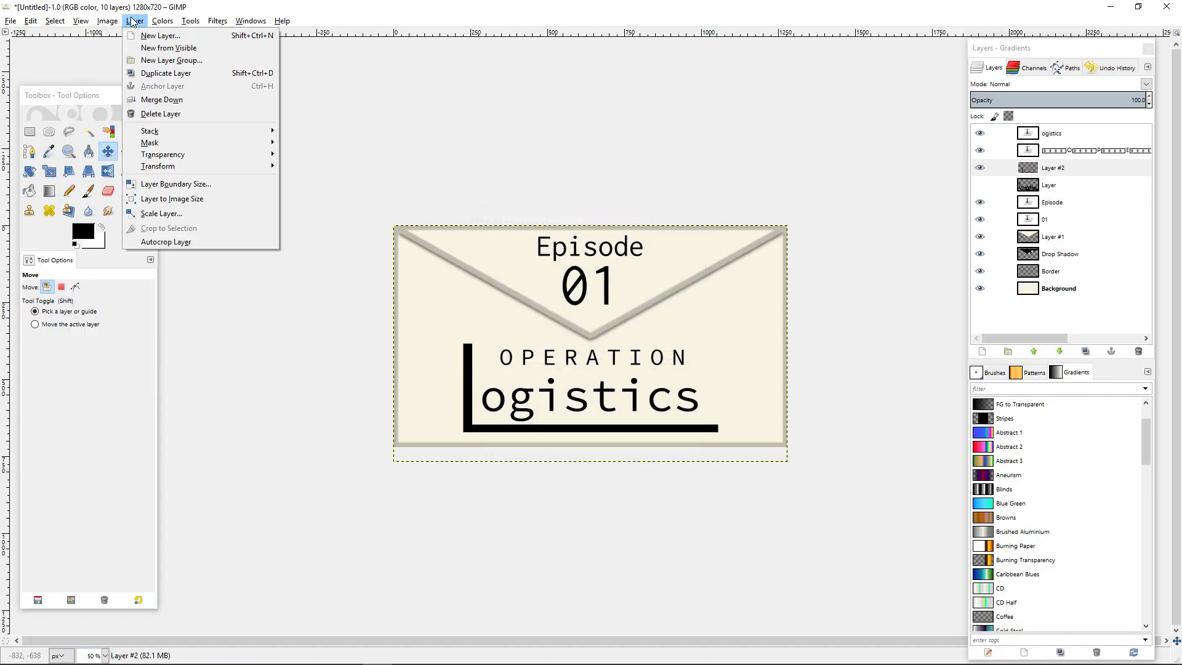
pyautogui.click(203, 243)
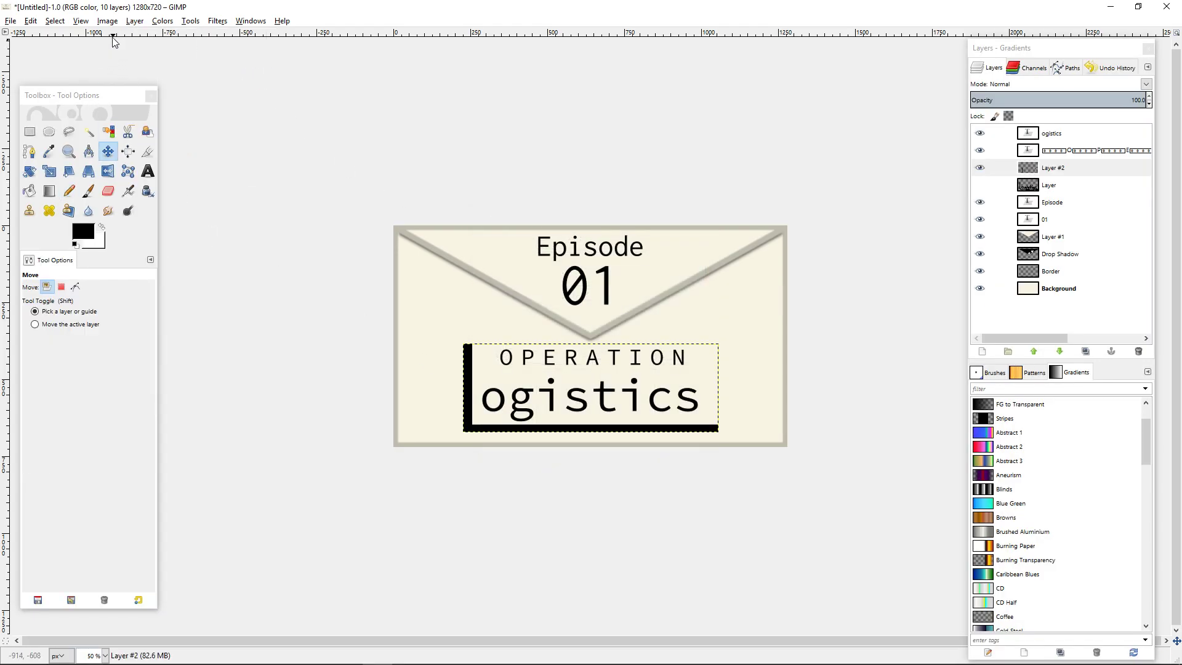
pyautogui.click(135, 21)
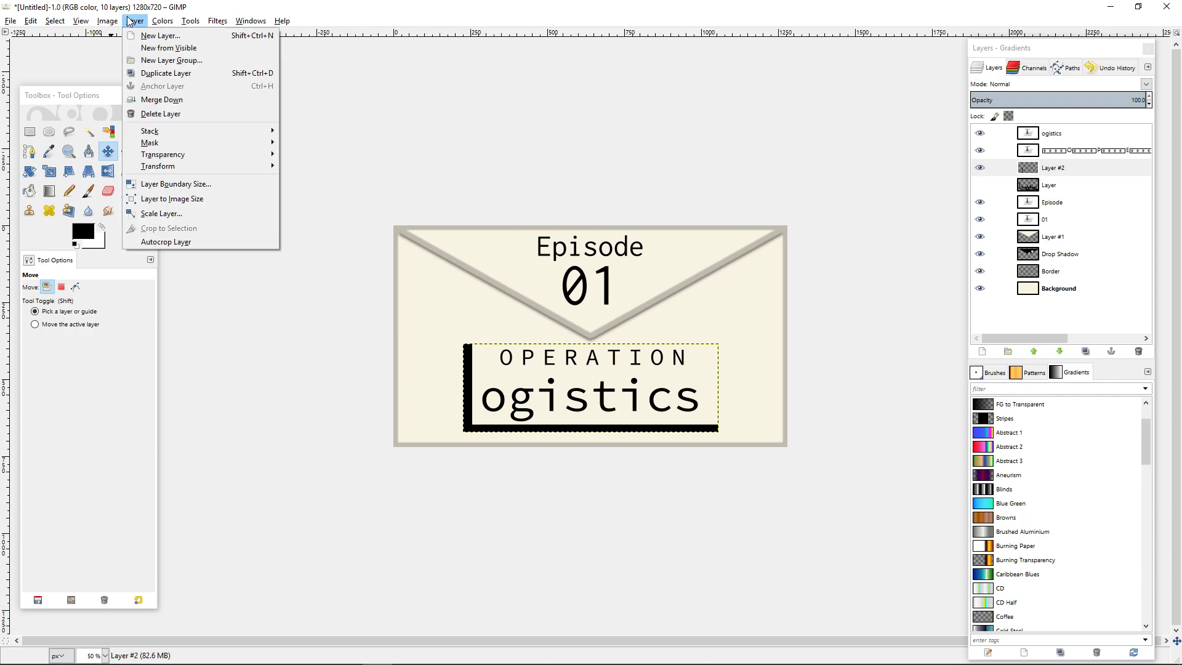
pyautogui.click(208, 183)
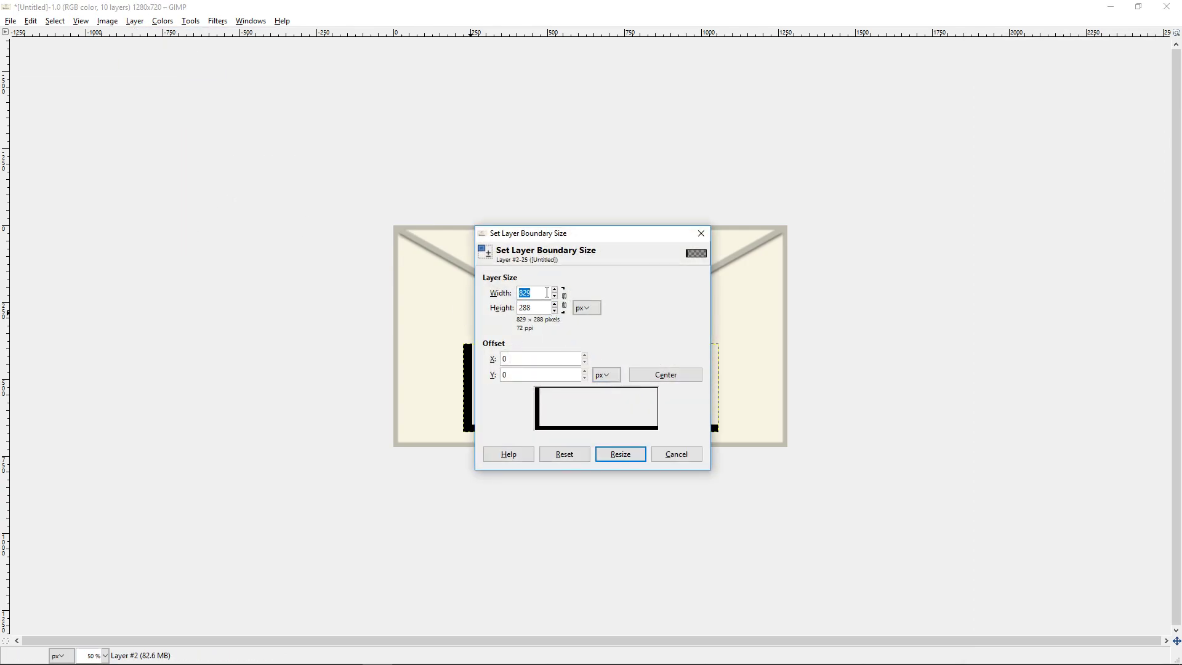
pyautogui.click(587, 308)
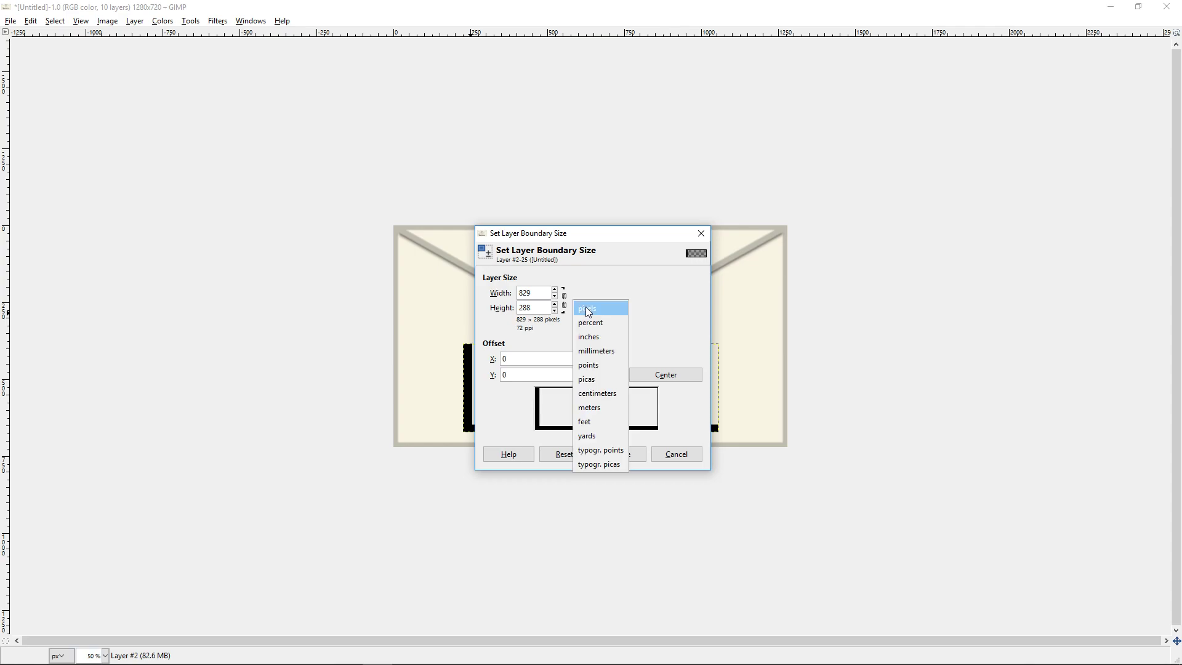
pyautogui.click(600, 326)
pyautogui.moveTo(541, 293); pyautogui.dragTo(415, 275)
pyautogui.write('200')
pyautogui.press('Tab')
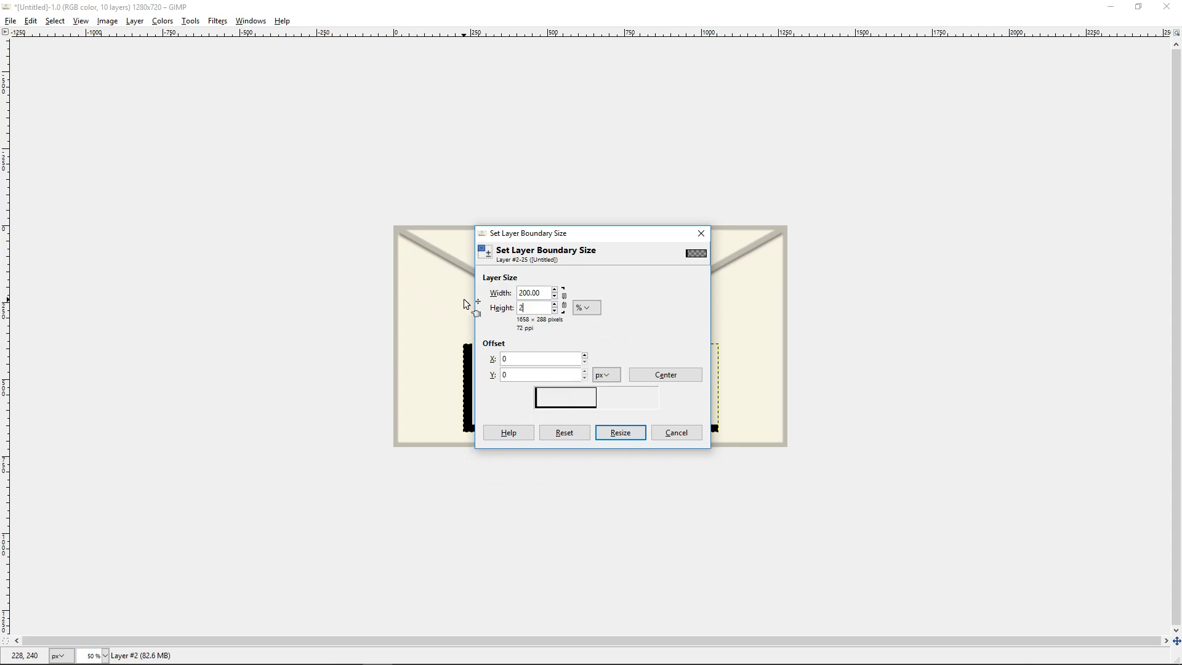
pyautogui.click(669, 374)
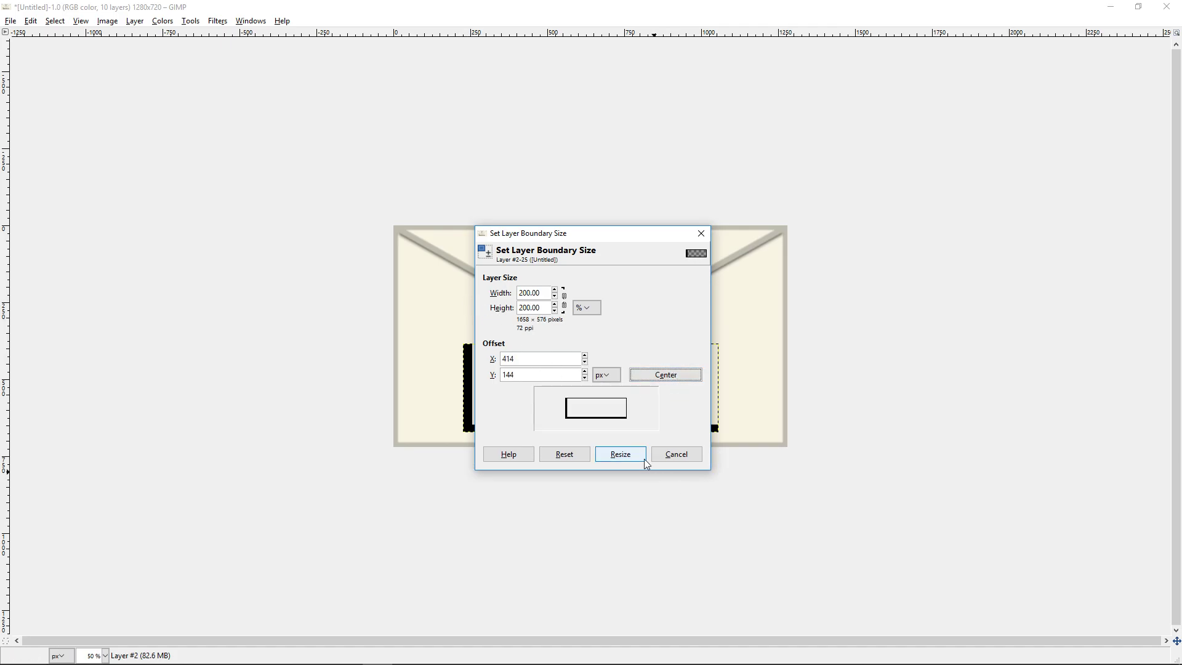
pyautogui.click(623, 457)
pyautogui.press('ctrl')
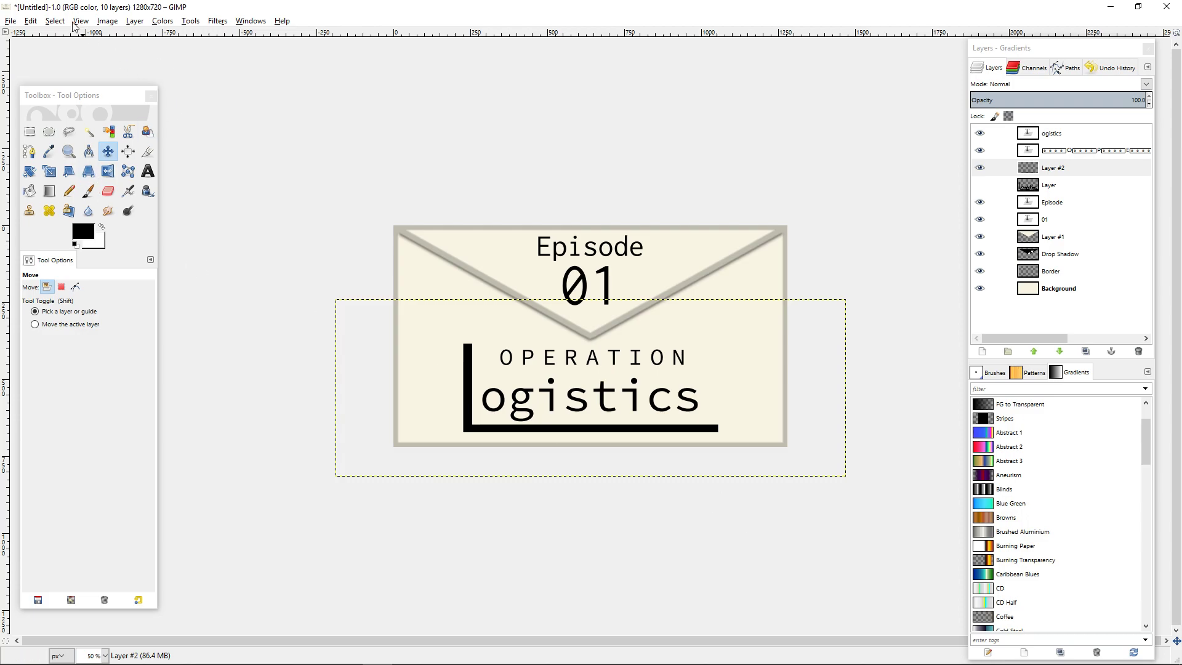
# Enlarge the L-shaped bar layer's boundary to 200 percent in height only, keeping the content centred.
pyautogui.click(135, 21)
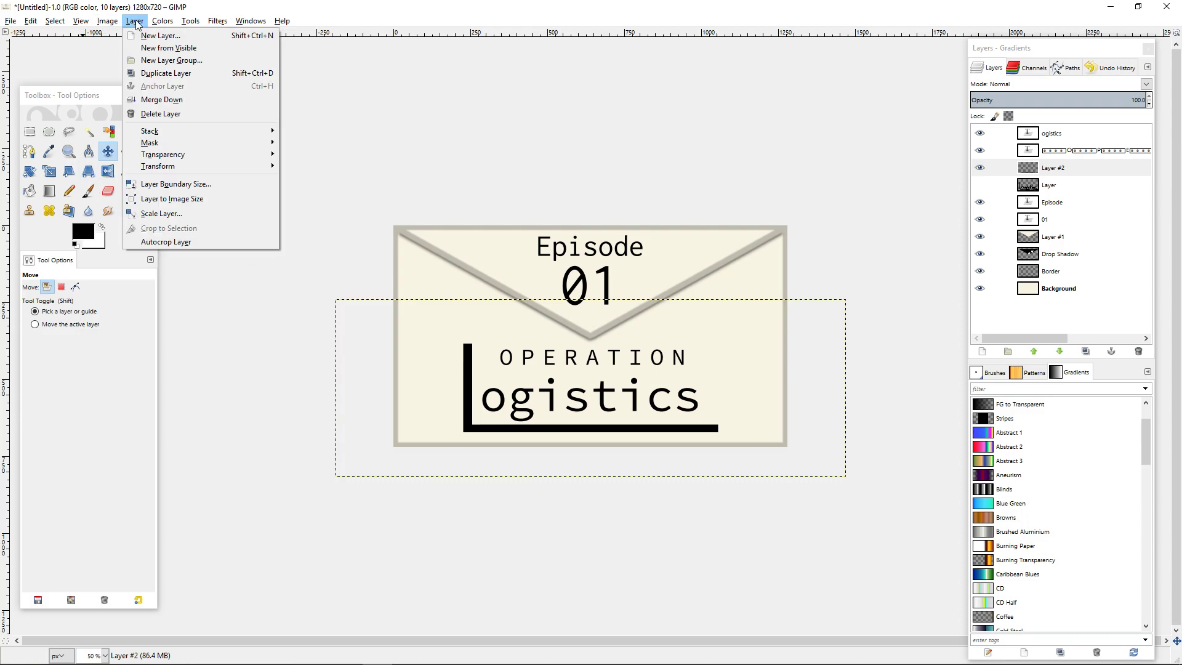
pyautogui.click(198, 185)
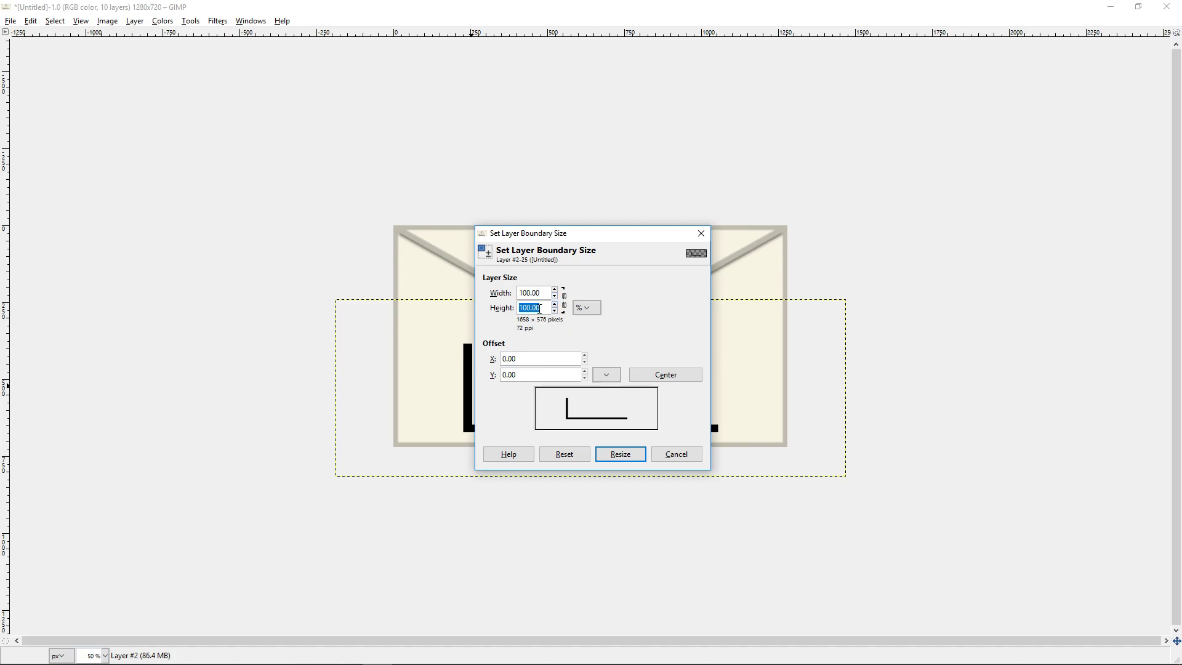
pyautogui.press('Return')
pyautogui.click(651, 379)
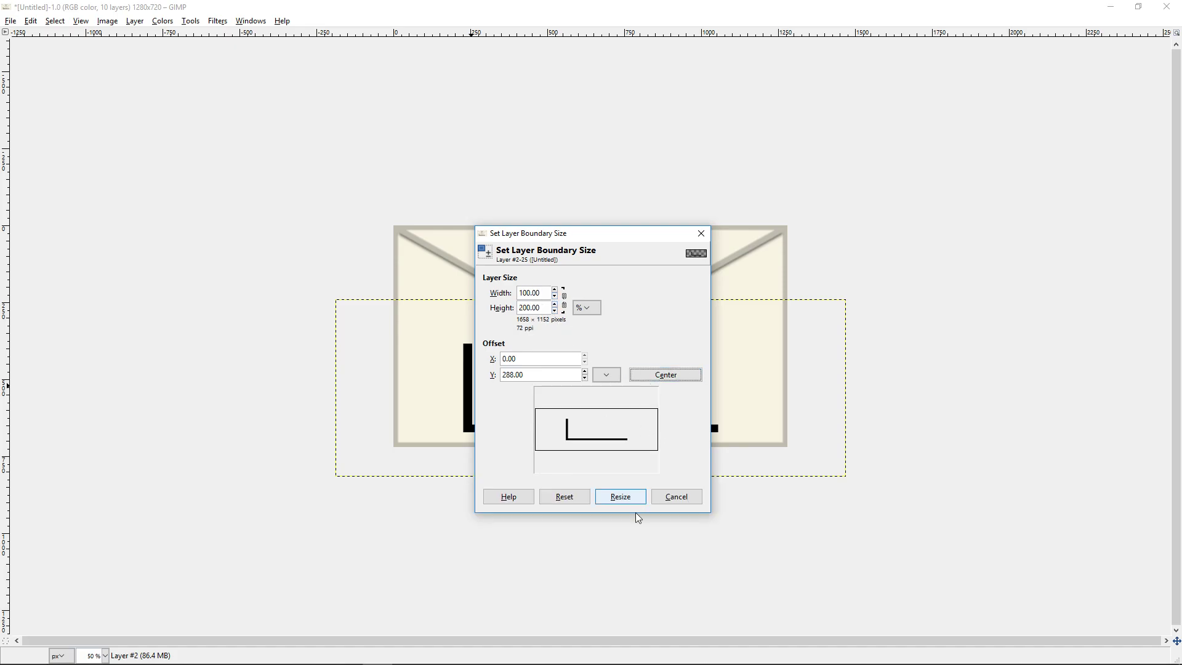
pyautogui.click(621, 496)
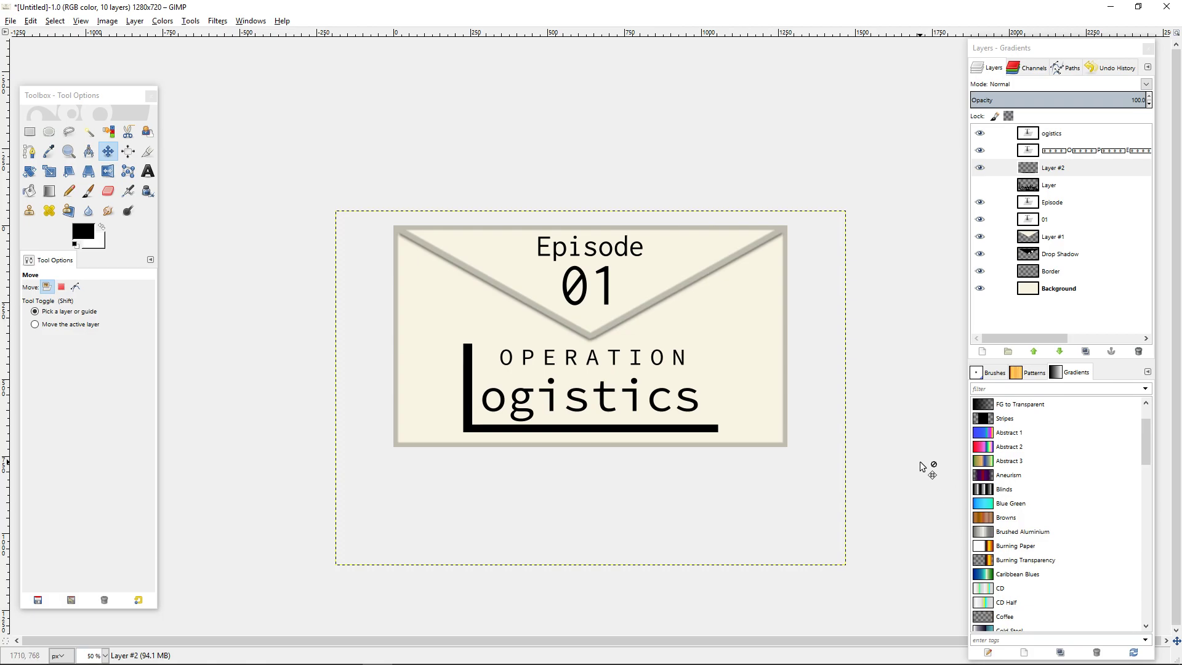
# Try to draw a straight diagonal Pencil stroke from the end of the horizontal bar up to the final s.
pyautogui.scroll(4, 883, 478)
pyautogui.scroll(5, 883, 478)
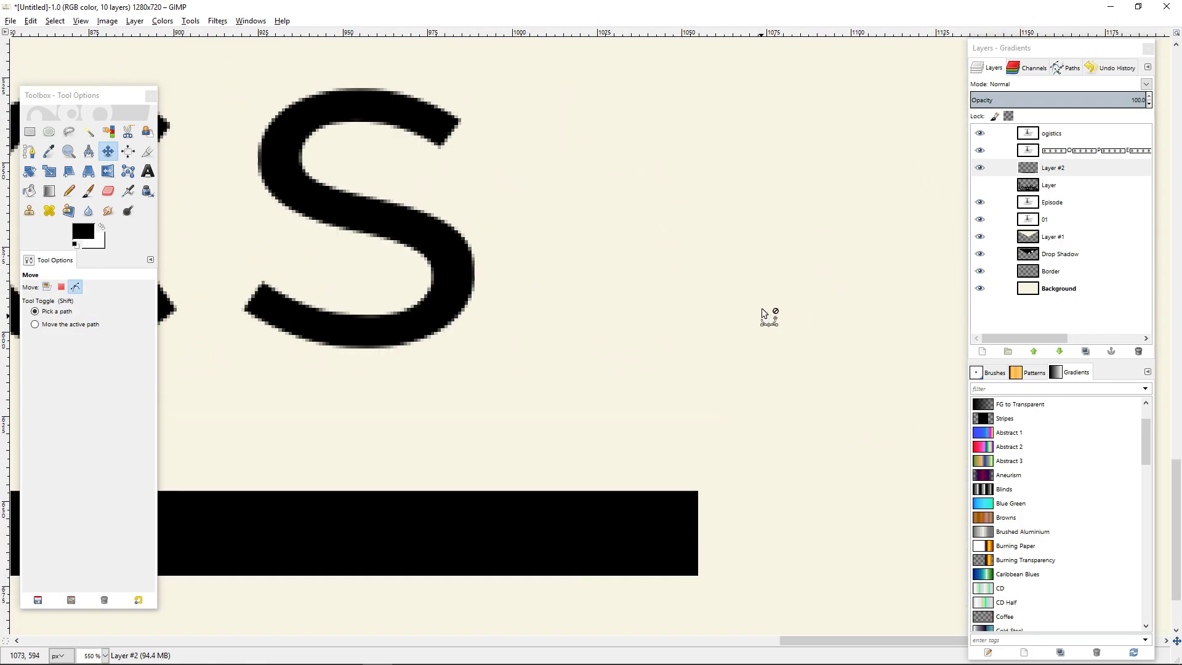
pyautogui.click(69, 191)
pyautogui.scroll(-1, 712, 309)
pyautogui.hscroll(3, 712, 309)
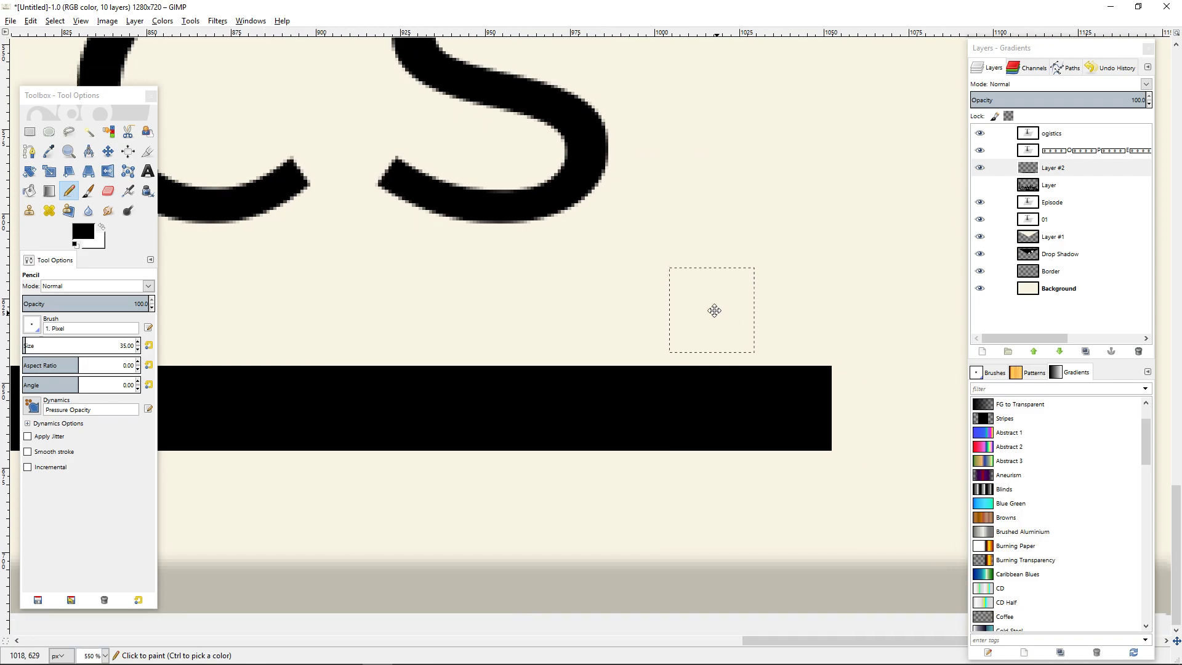
pyautogui.click(788, 408)
pyautogui.scroll(1, 419, 93)
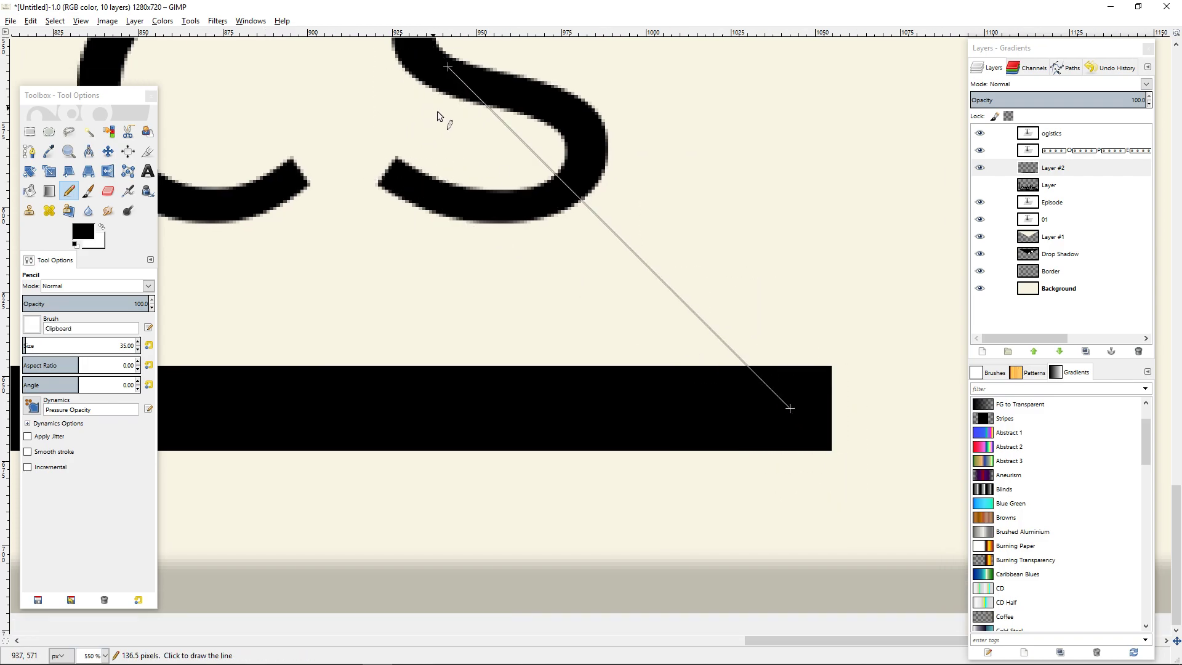
pyautogui.keyDown('ctrl'); pyautogui.scroll(-3, 461, 113); pyautogui.keyUp('ctrl')
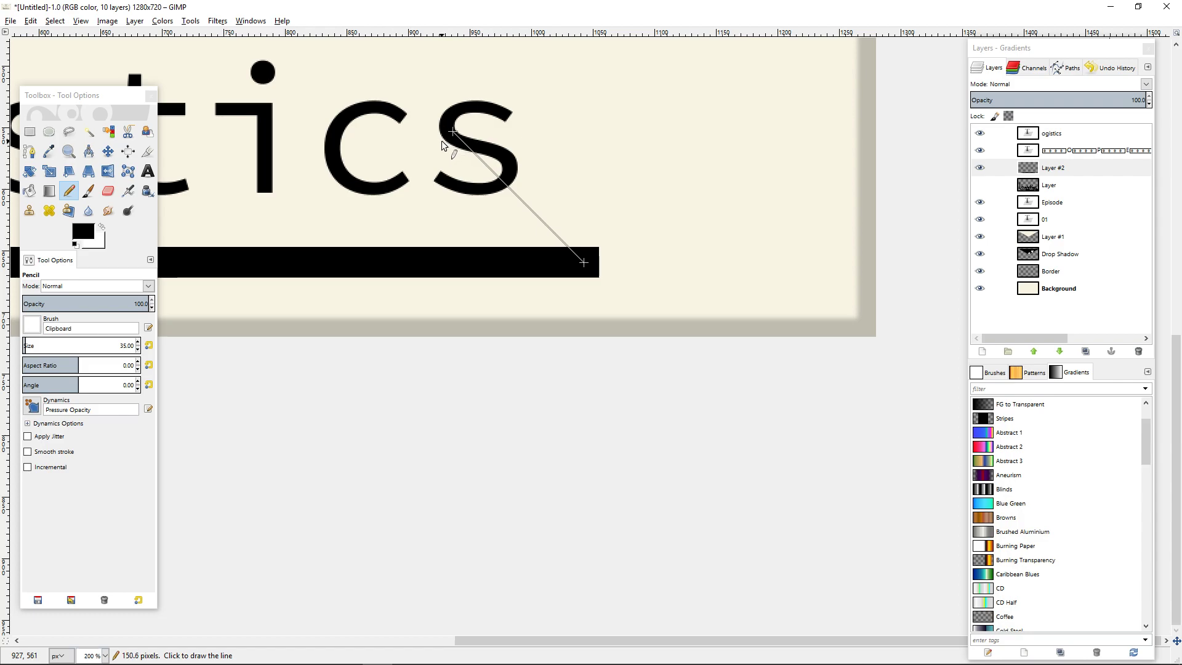
pyautogui.keyDown('ctrl'); pyautogui.keyDown('shift'); pyautogui.click(441, 140); pyautogui.keyUp('shift'); pyautogui.keyUp('ctrl')
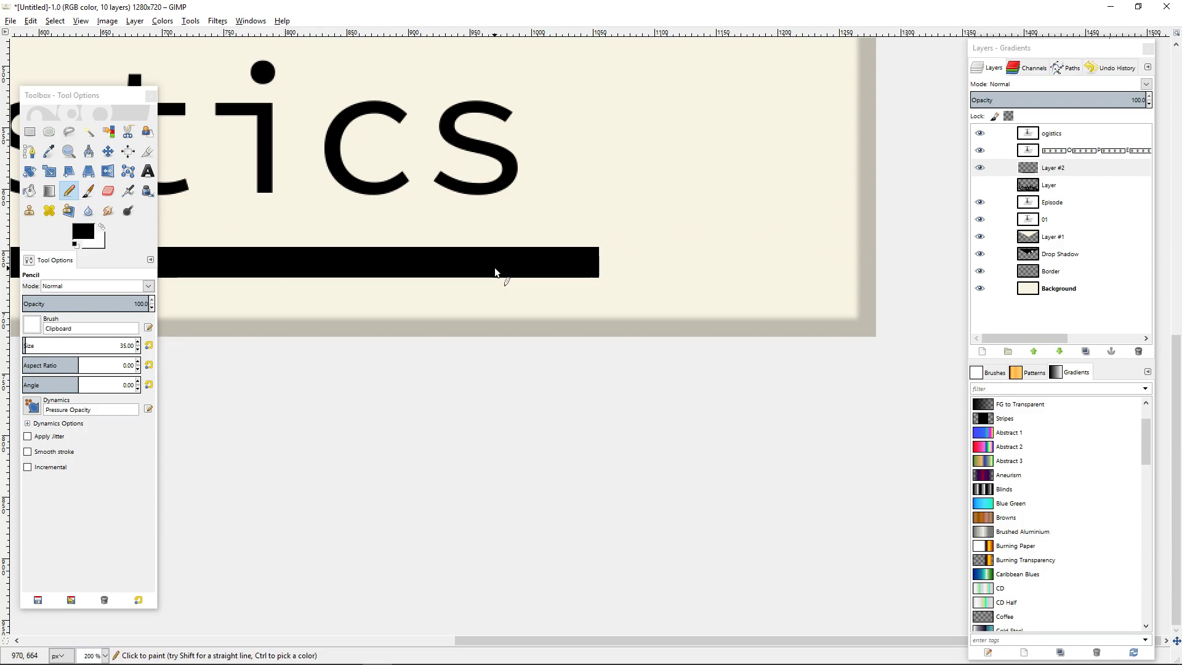
# Use the Pencil with the 1. Pixel brush to draw a straight diagonal stroke about 151 px long from the bar's end up-left across the final s.
pyautogui.click(36, 330)
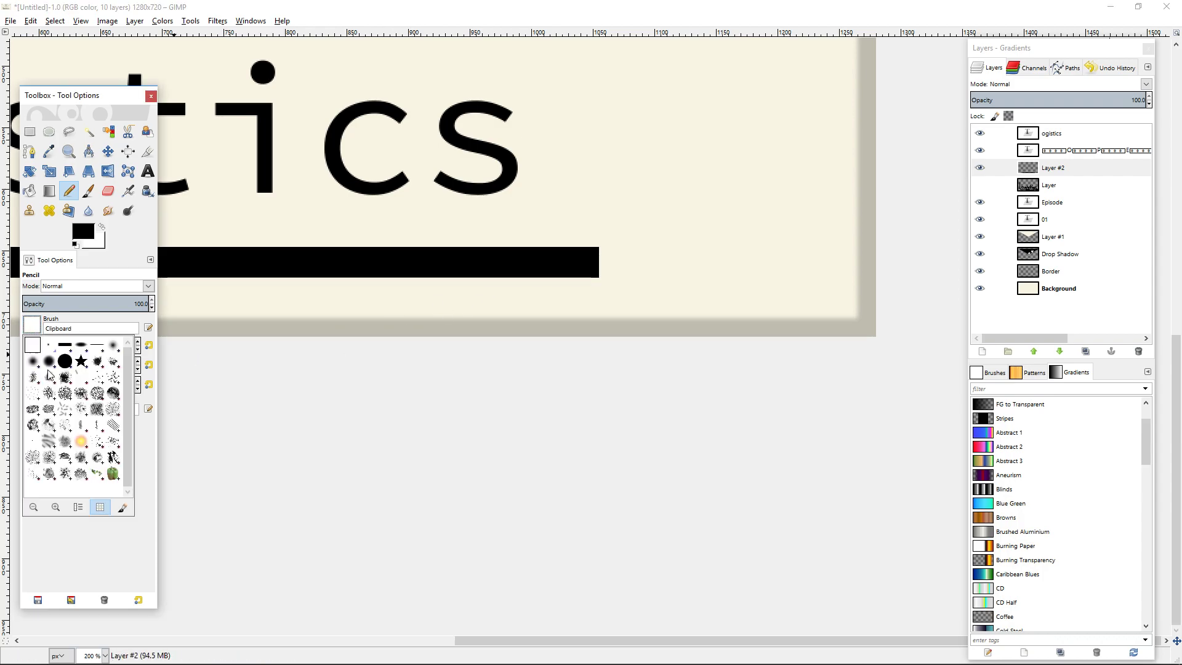
pyautogui.click(49, 346)
pyautogui.scroll(3, 581, 266)
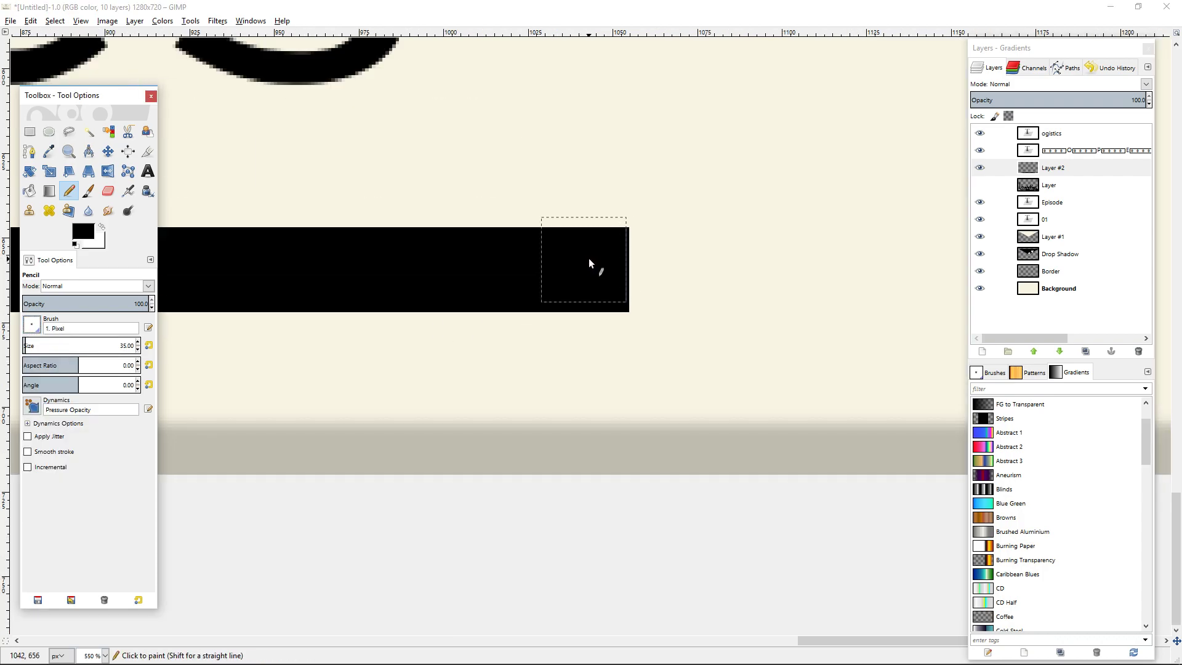
pyautogui.press('1')
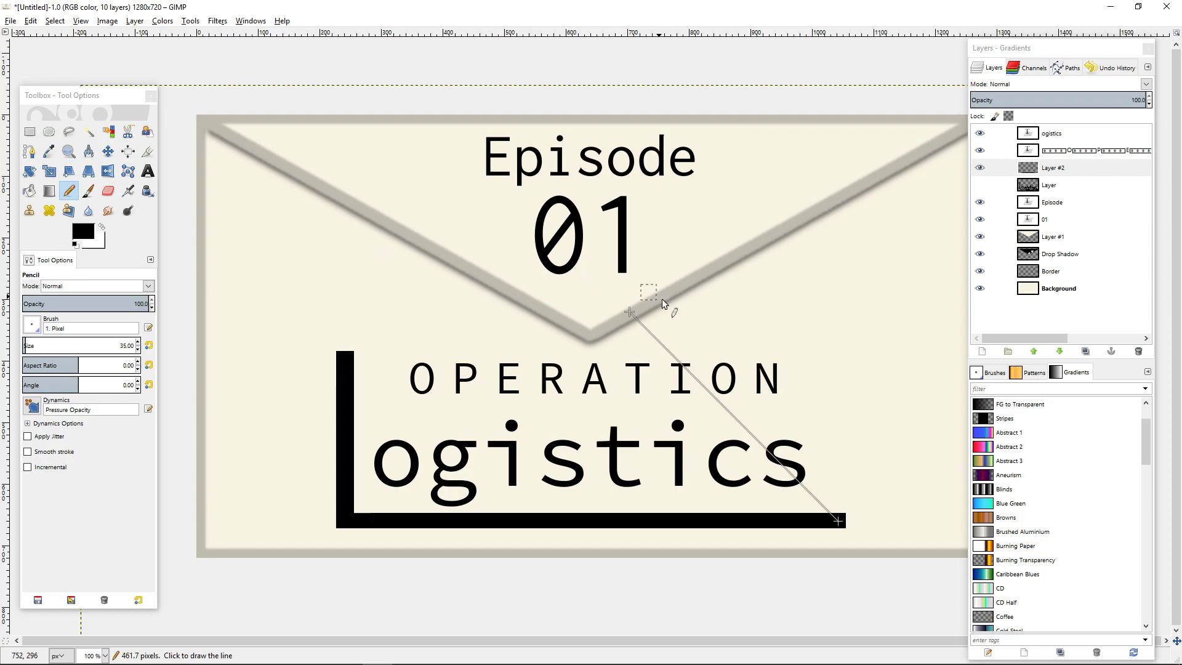
pyautogui.keyDown('shift'); pyautogui.click(772, 456); pyautogui.keyUp('shift')
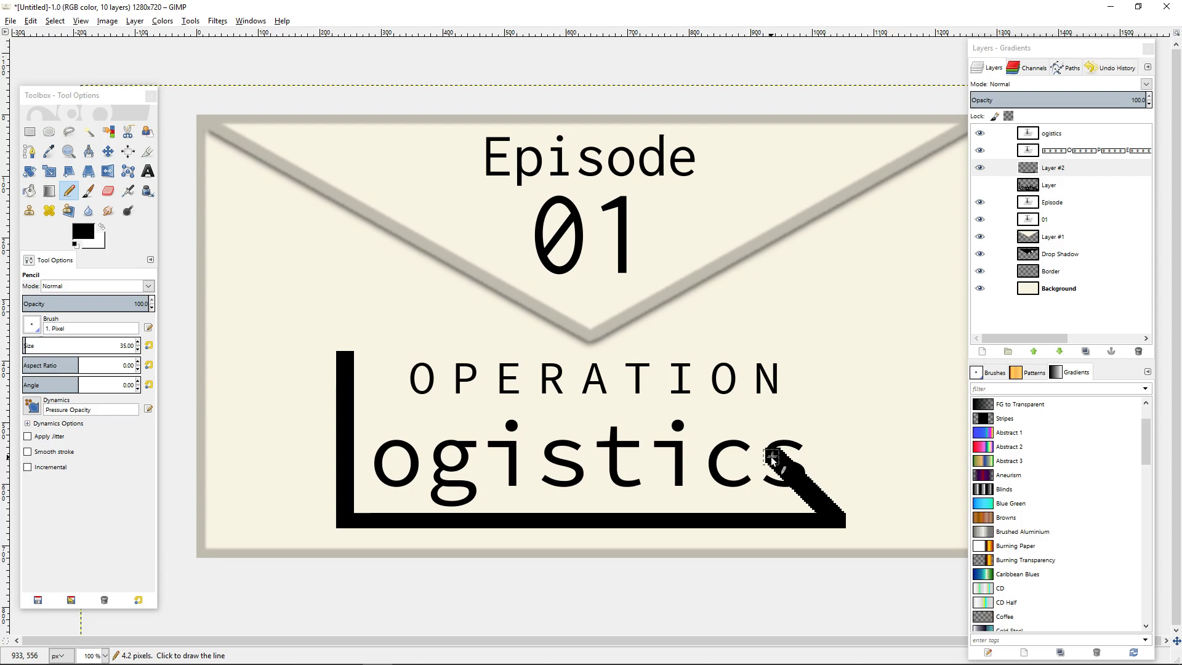
pyautogui.keyDown('shift'); pyautogui.rightClick(783, 580); pyautogui.keyUp('shift')
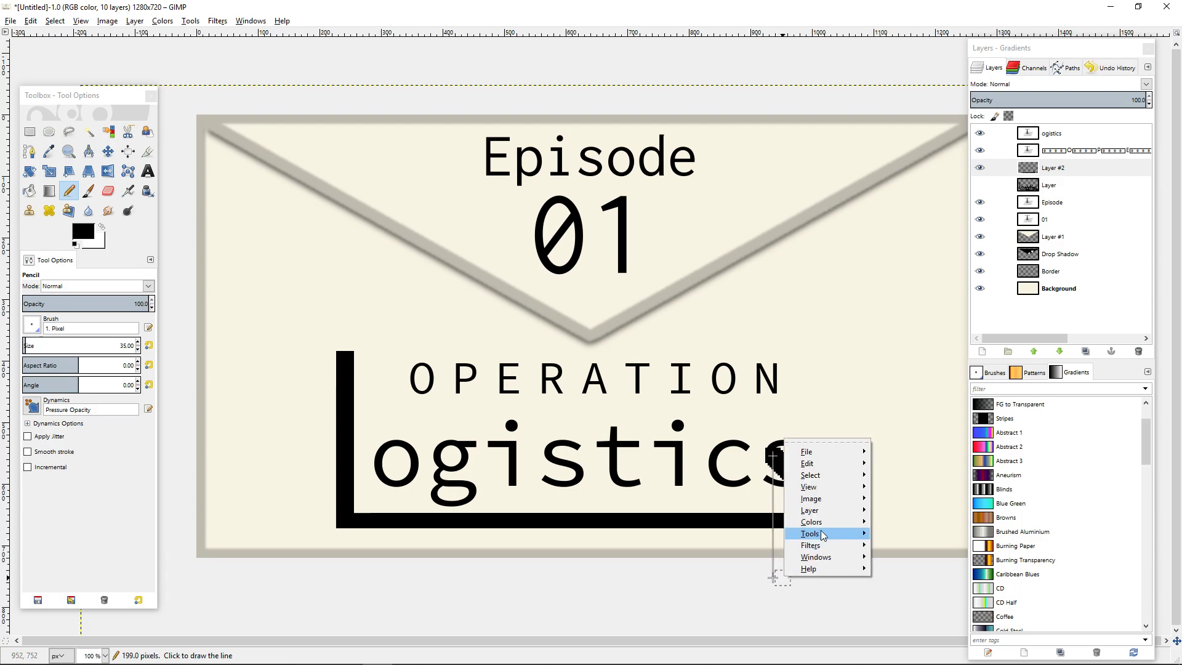
pyautogui.click(597, 592)
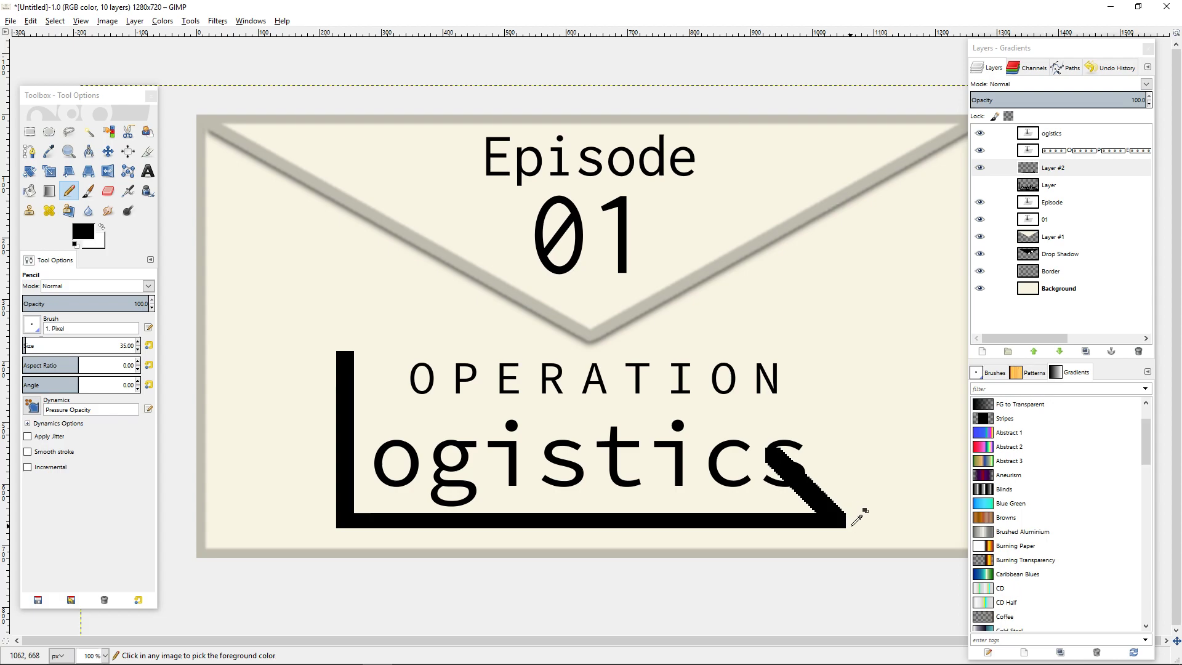
# Draw the lower arrowhead edge as a straight diagonal stroke about 150 px long, running down-left from the bar's end past the image edge.
pyautogui.keyDown('ctrl'); pyautogui.scroll(5, 861, 517); pyautogui.keyUp('ctrl')
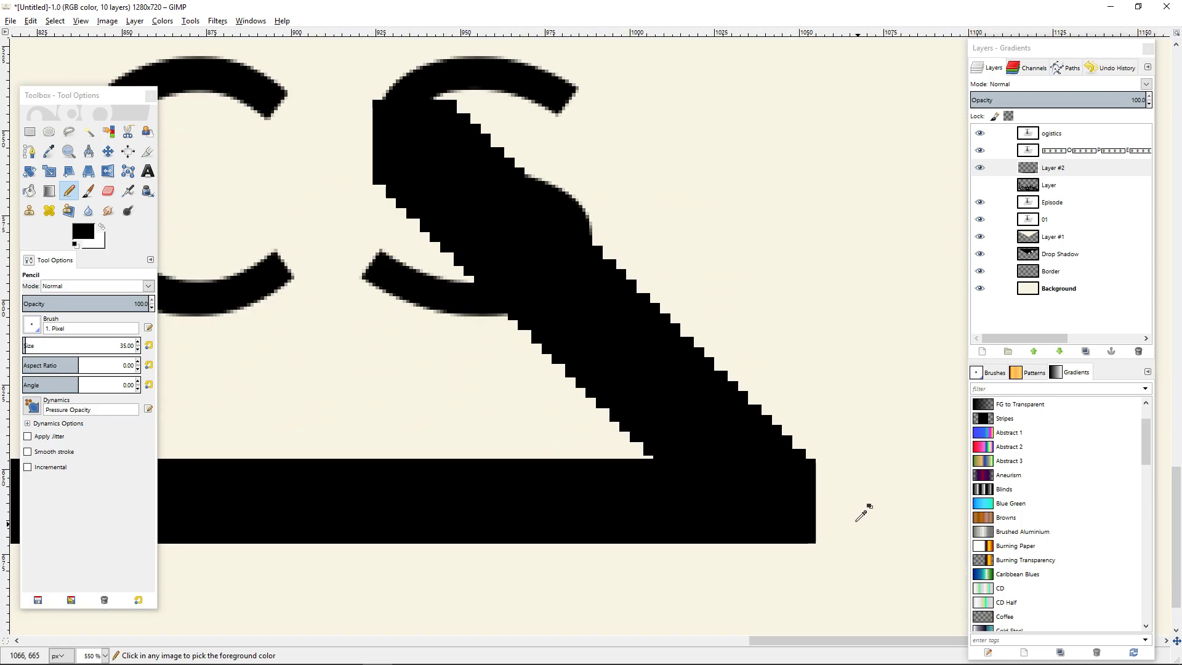
pyautogui.click(773, 501)
pyautogui.keyDown('ctrl'); pyautogui.scroll(-4, 773, 501); pyautogui.keyUp('ctrl')
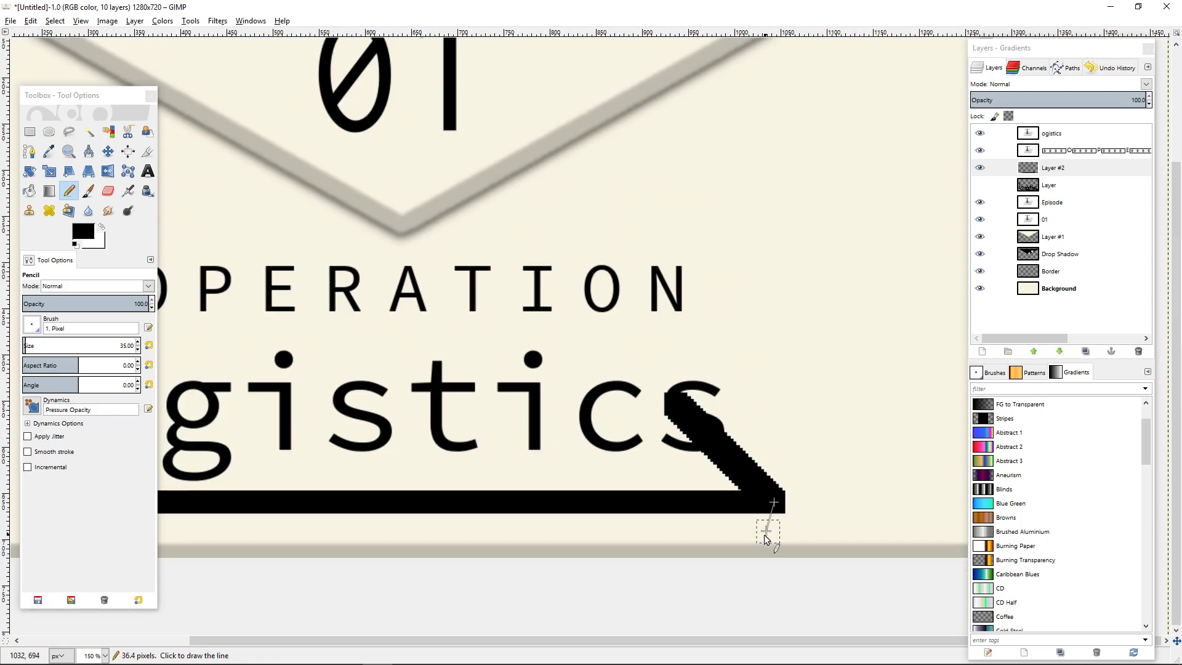
pyautogui.keyDown('shift'); pyautogui.click(675, 600); pyautogui.keyUp('shift')
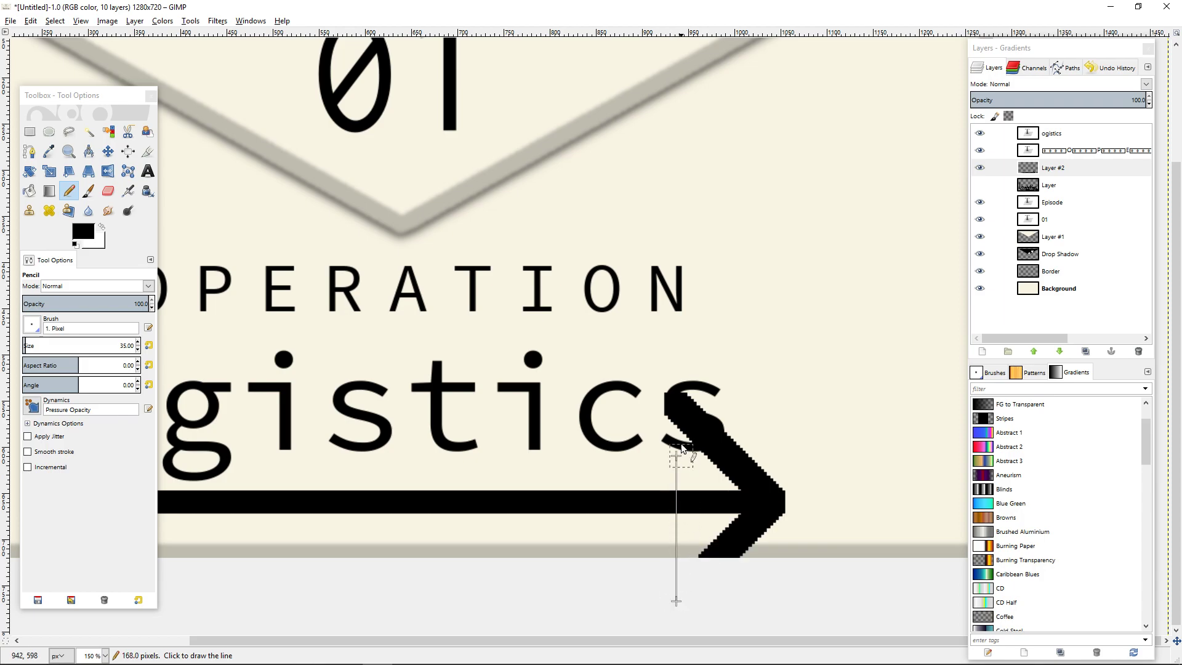
# Close the back of the arrowhead with a straight vertical stroke joining both diagonals, and paint its interior solid black.
pyautogui.keyDown('shift'); pyautogui.click(677, 403); pyautogui.keyUp('shift')
pyautogui.scroll(-3, 776, 493)
pyautogui.scroll(4, 771, 495)
pyautogui.scroll(-2, 812, 487)
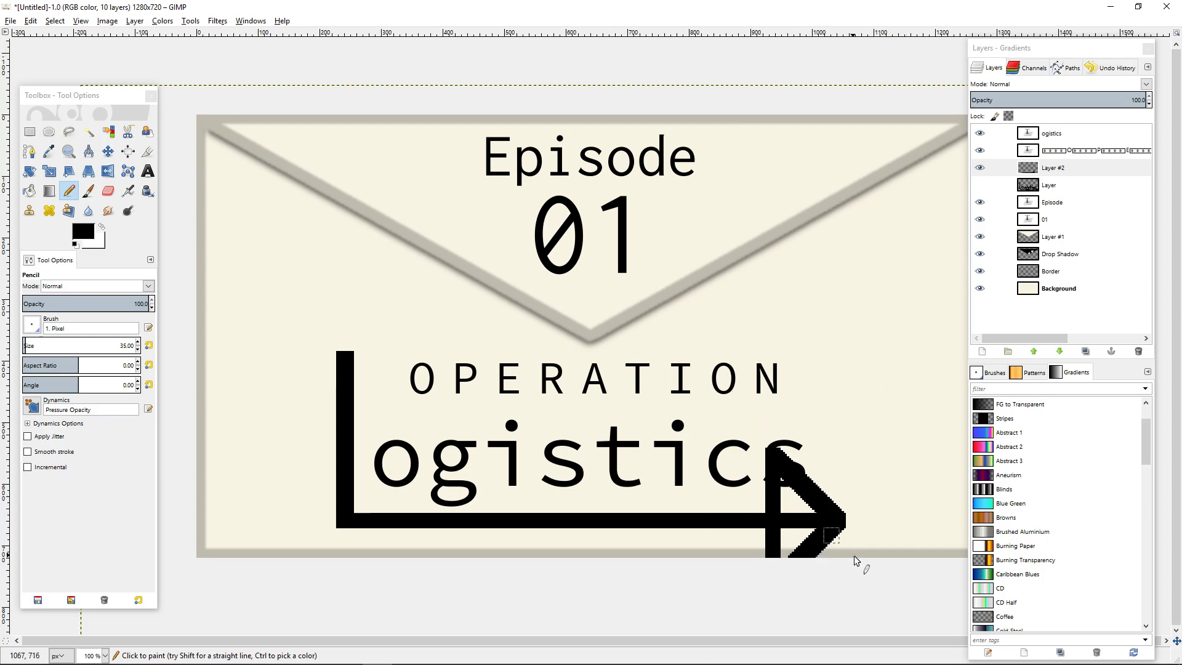
pyautogui.scroll(-1, 839, 511)
pyautogui.scroll(2, 839, 512)
pyautogui.moveTo(686, 377)
pyautogui.mouseDown()
pyautogui.moveTo(712, 416)
pyautogui.moveTo(697, 427)
pyautogui.moveTo(747, 413)
pyautogui.moveTo(720, 425)
pyautogui.moveTo(697, 476)
pyautogui.moveTo(708, 450)
pyautogui.moveTo(749, 463)
pyautogui.moveTo(693, 520)
pyautogui.mouseUp()
pyautogui.scroll(-3, 611, 477)
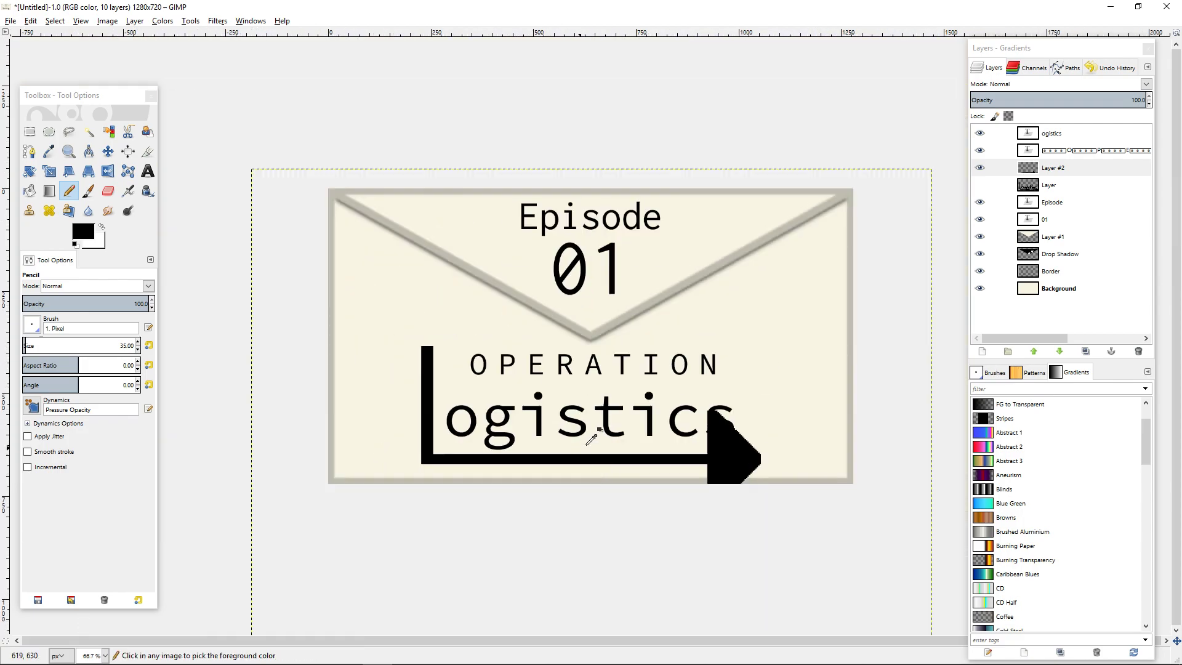
# Move the arrow layer straight up until the whole arrowhead lies inside the envelope, and select the Episode text layer.
pyautogui.click(1054, 170)
pyautogui.click(108, 151)
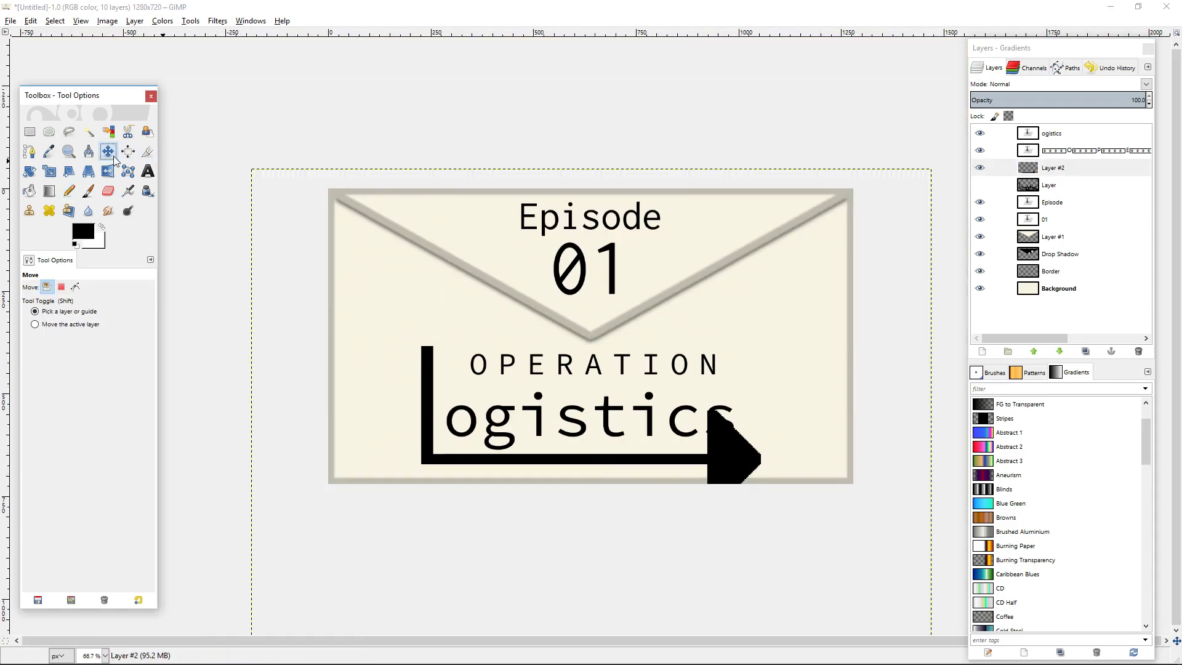
pyautogui.moveTo(726, 466); pyautogui.dragTo(740, 430)
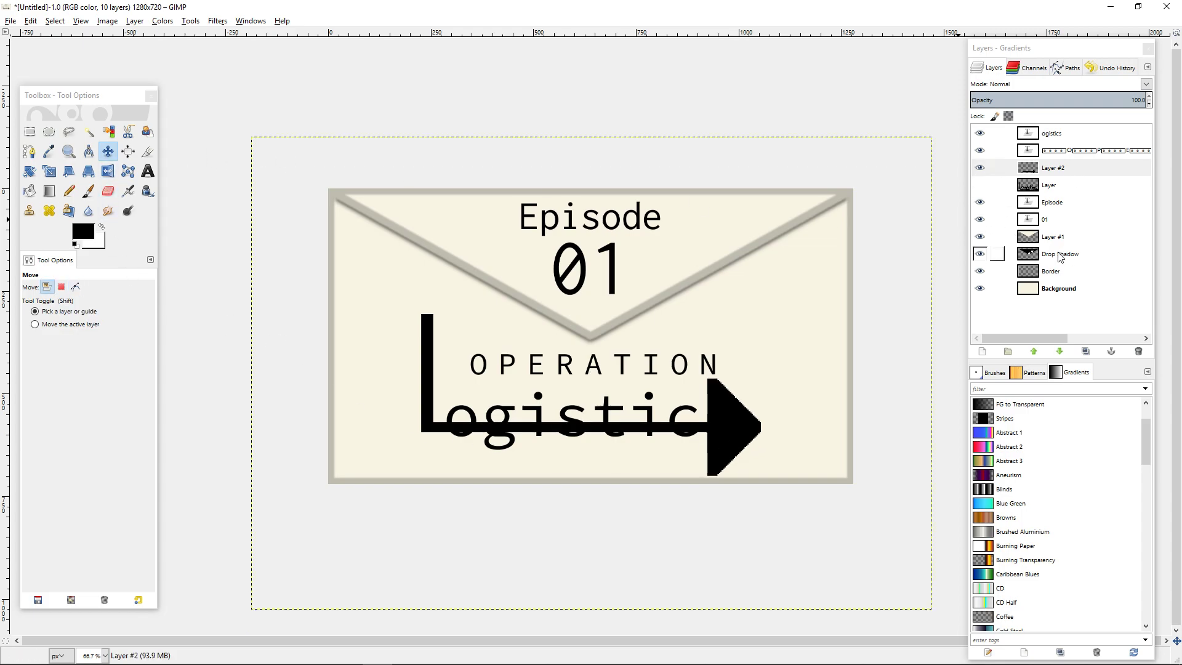
pyautogui.click(1051, 205)
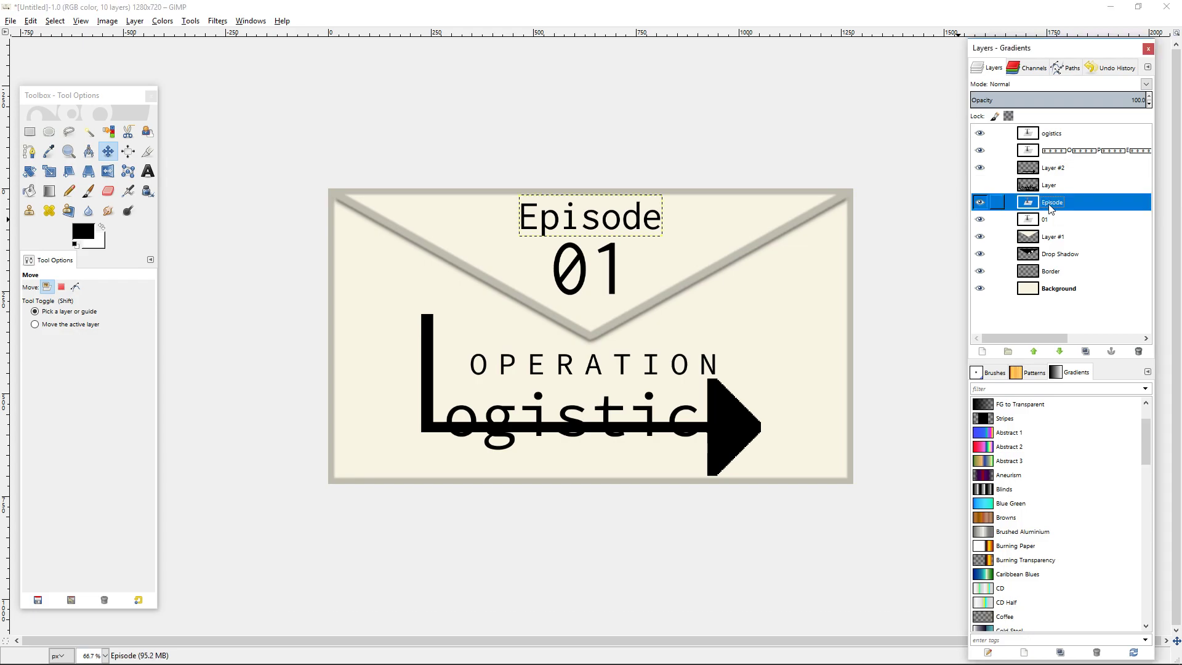
# Move the ogistics text up until it sits above the arrow's bar, and set its letter kerning to -10.
pyautogui.click(1055, 133)
pyautogui.moveTo(539, 414); pyautogui.dragTo(541, 377)
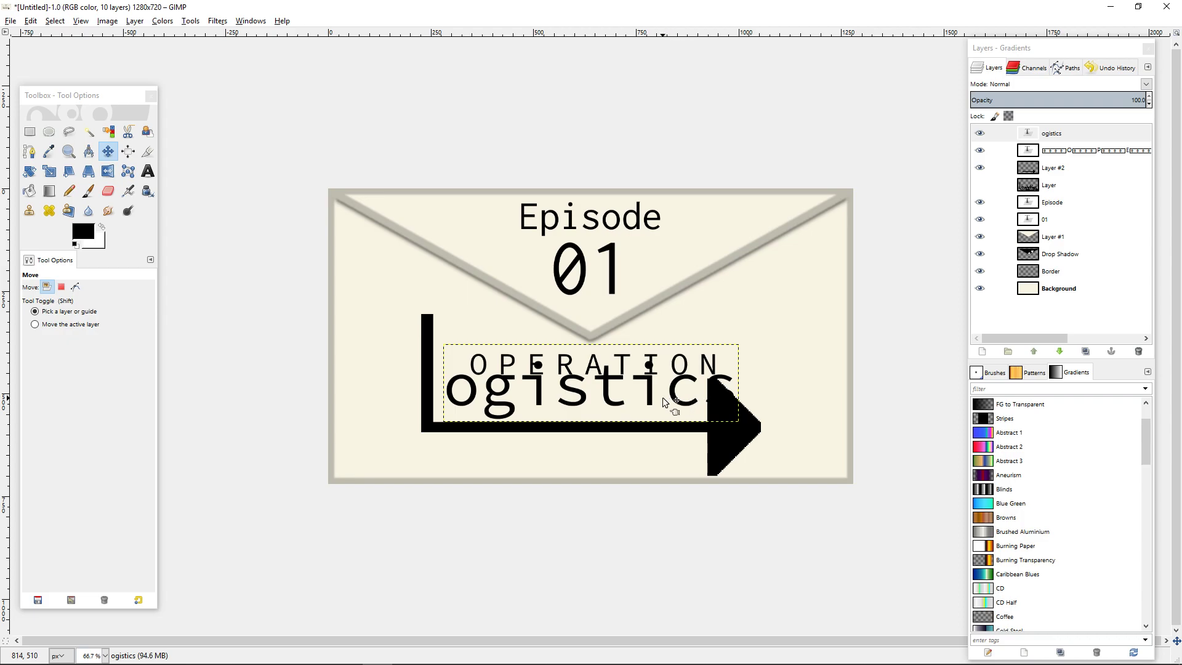
pyautogui.click(147, 171)
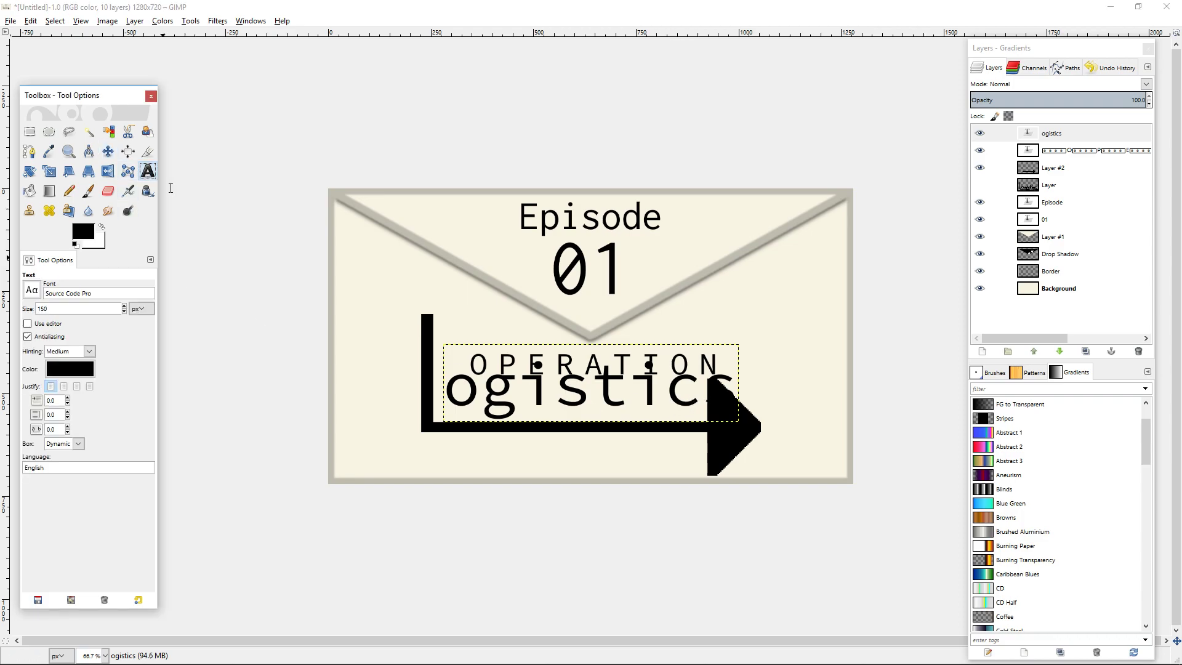
pyautogui.click(591, 404)
pyautogui.click(603, 331)
pyautogui.click(602, 331)
pyautogui.click(602, 331)
pyautogui.click(602, 331)
pyautogui.click(603, 331)
pyautogui.click(603, 331)
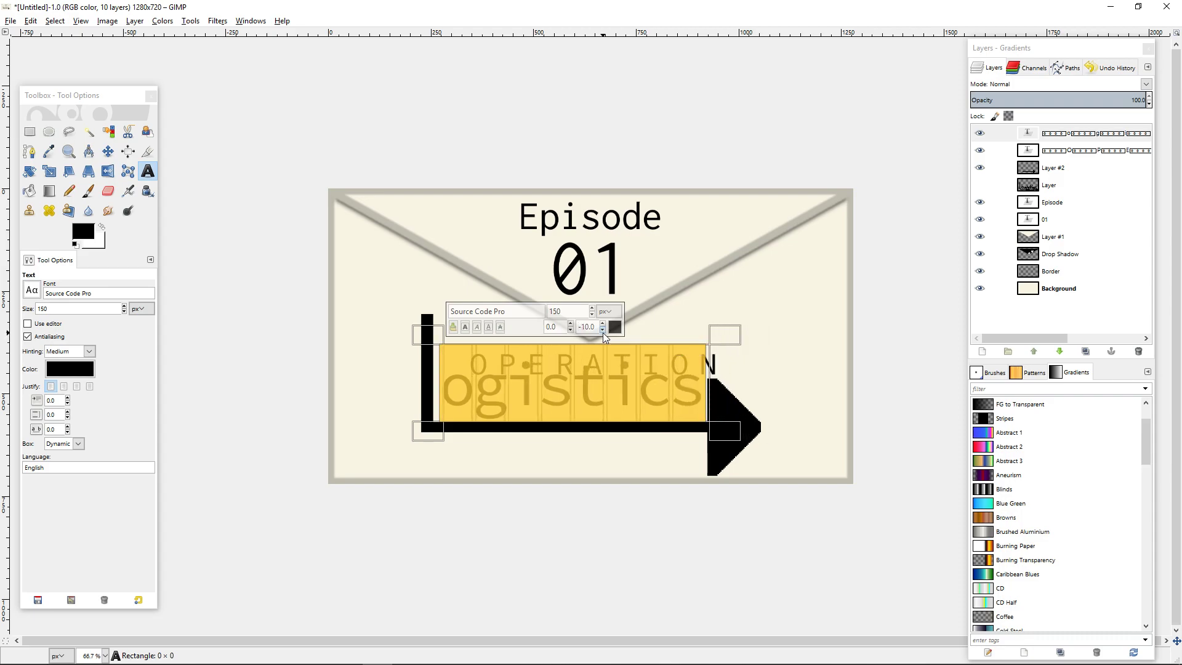
pyautogui.click(603, 331)
pyautogui.click(602, 331)
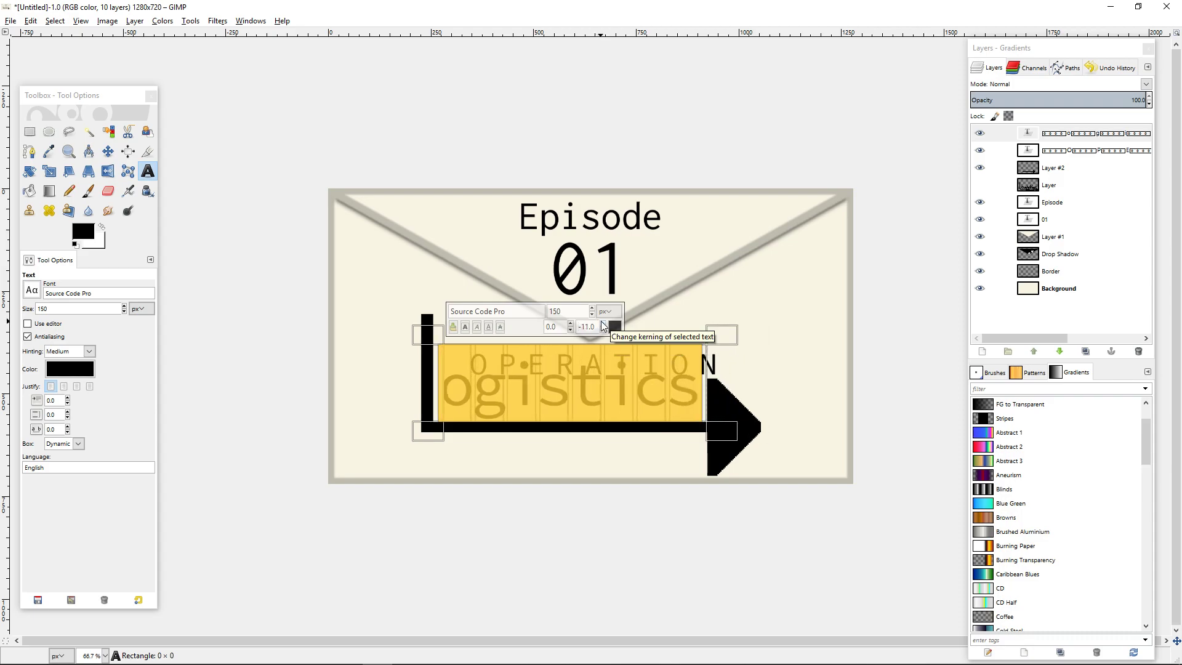
pyautogui.click(602, 323)
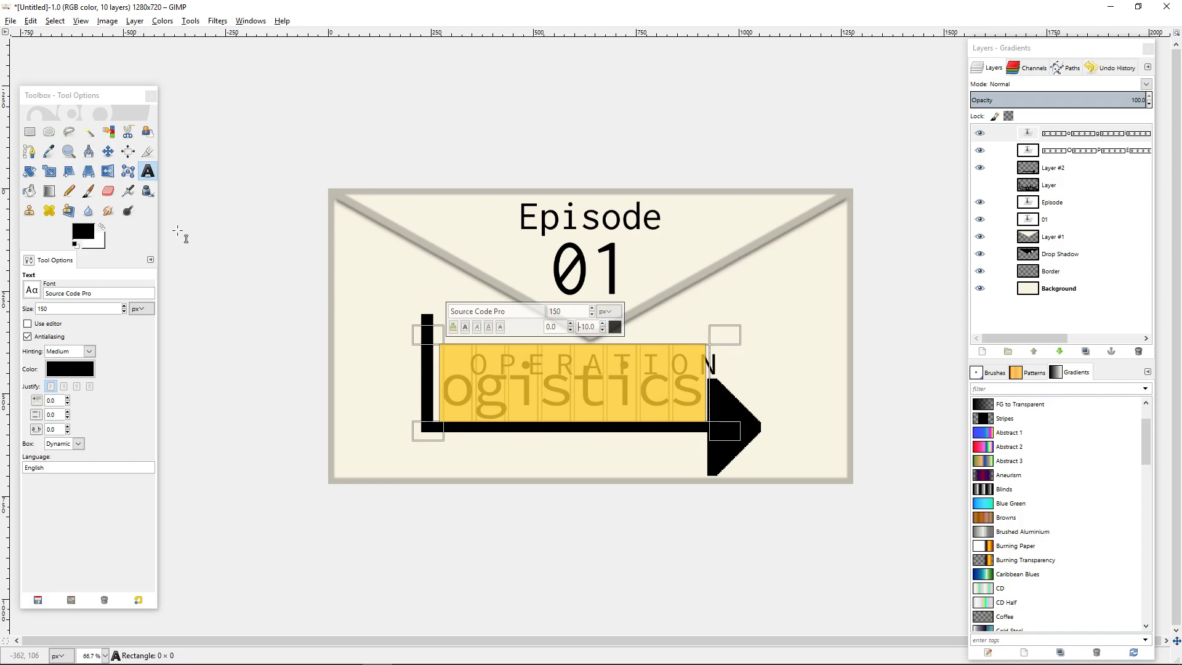
# Align the ogistics text layer and the arrow layer to the horizontal centre with the Align tool.
pyautogui.click(127, 151)
pyautogui.click(588, 394)
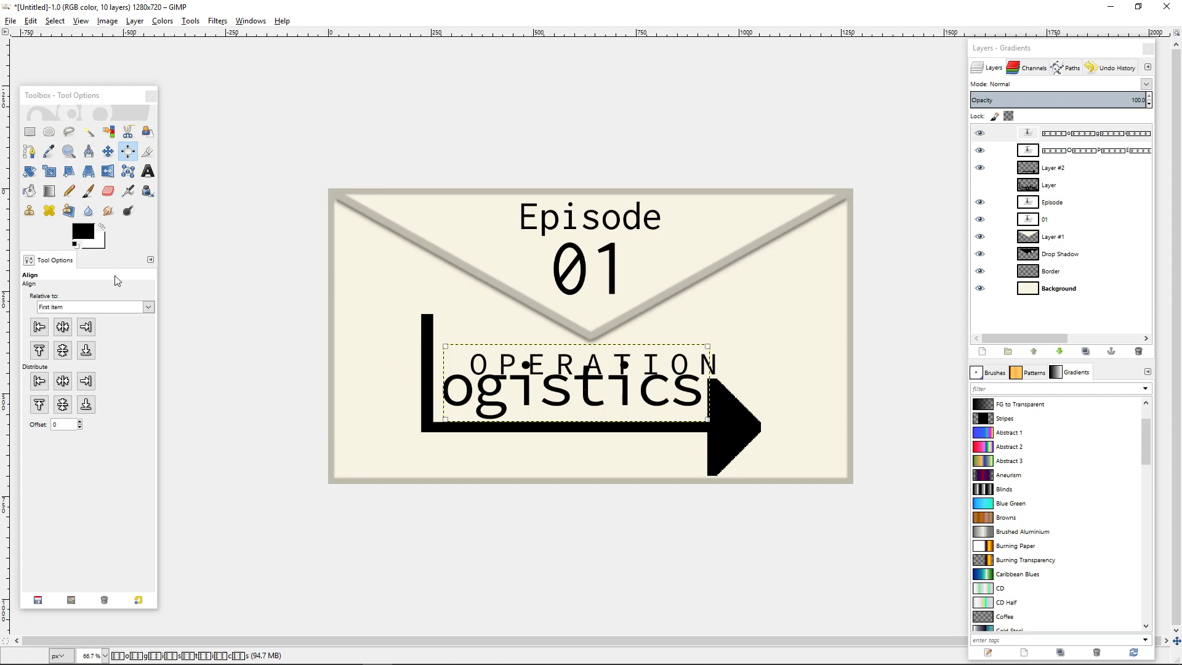
pyautogui.click(63, 327)
pyautogui.click(711, 439)
pyautogui.click(62, 327)
pyautogui.click(713, 470)
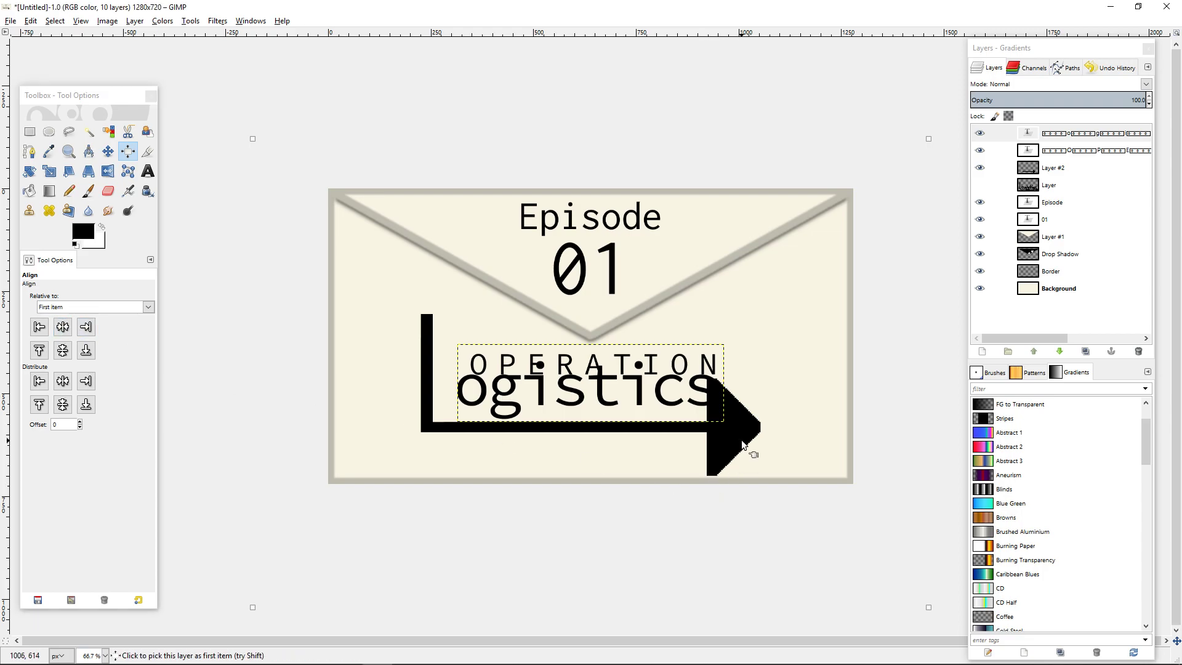
# Move the arrow layer right until its arrowhead clears the final s of ogistics.
pyautogui.click(107, 151)
pyautogui.moveTo(743, 443); pyautogui.dragTo(763, 447)
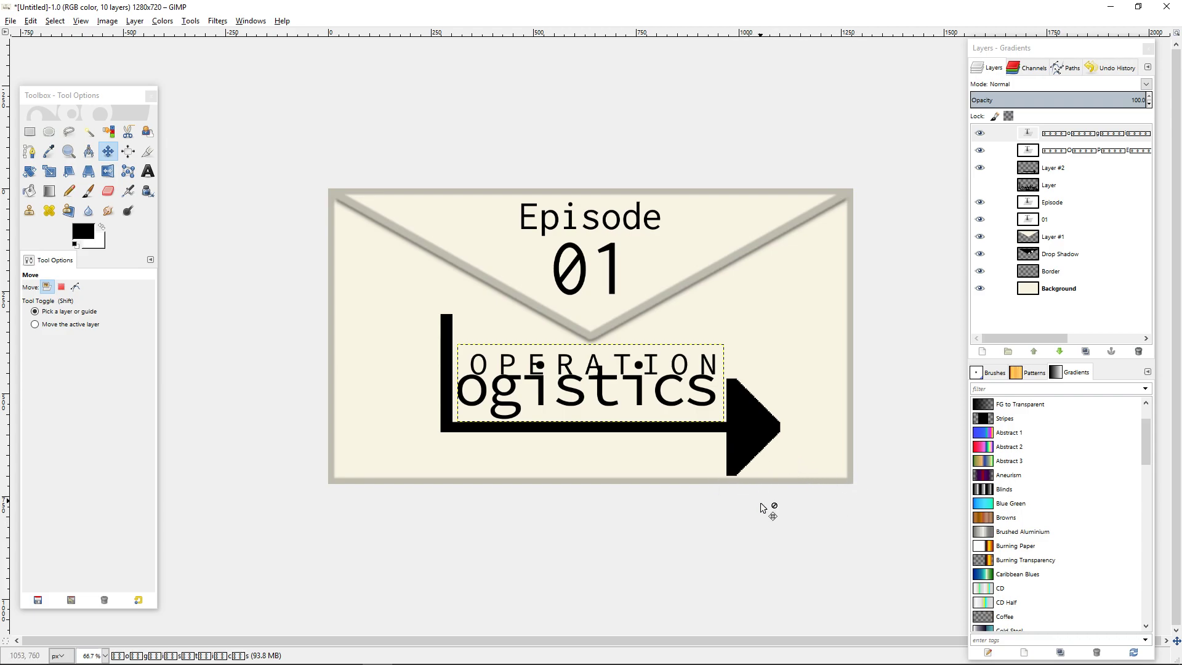
pyautogui.scroll(3, 763, 500)
pyautogui.moveTo(899, 478); pyautogui.dragTo(828, 428)
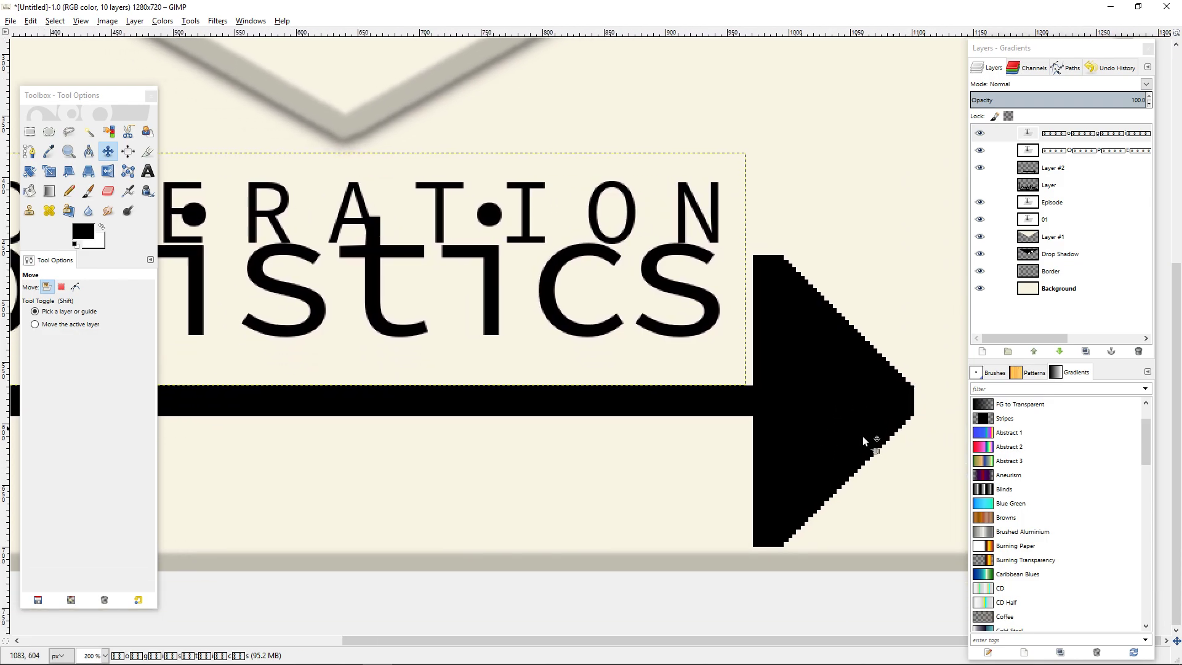
# Move the OPERATION text straight up until it no longer overlaps the ogistics text.
pyautogui.moveTo(393, 285); pyautogui.dragTo(594, 367)
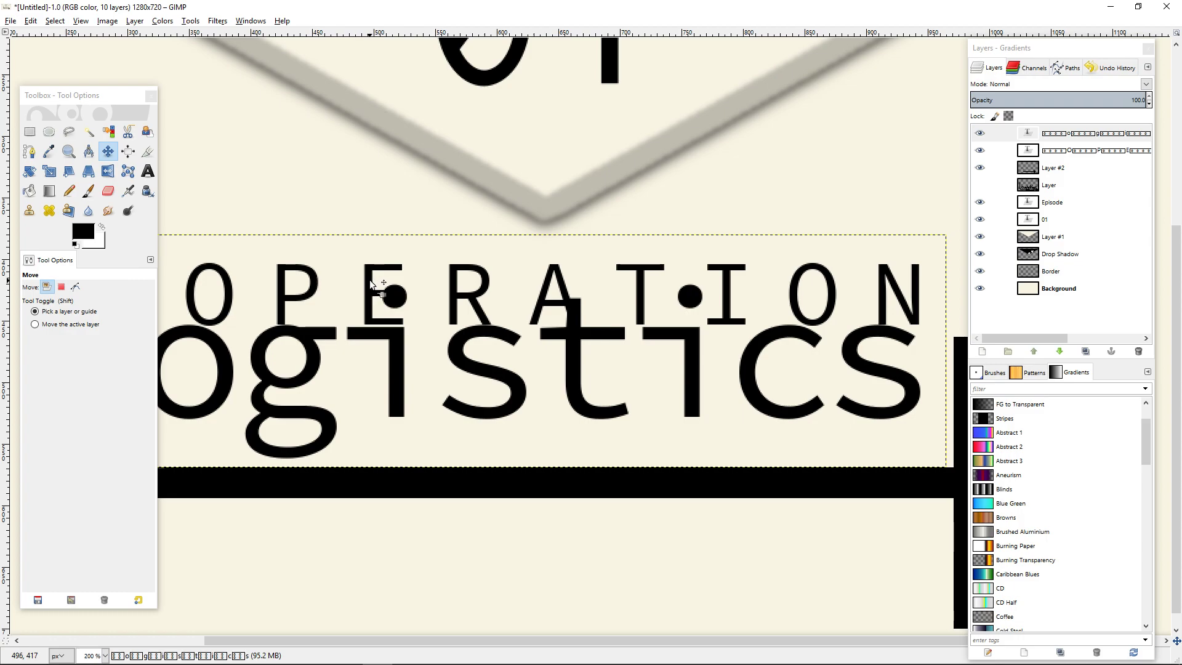
pyautogui.moveTo(372, 280); pyautogui.dragTo(393, 218)
pyautogui.scroll(-4, 551, 336)
pyautogui.scroll(1, 634, 462)
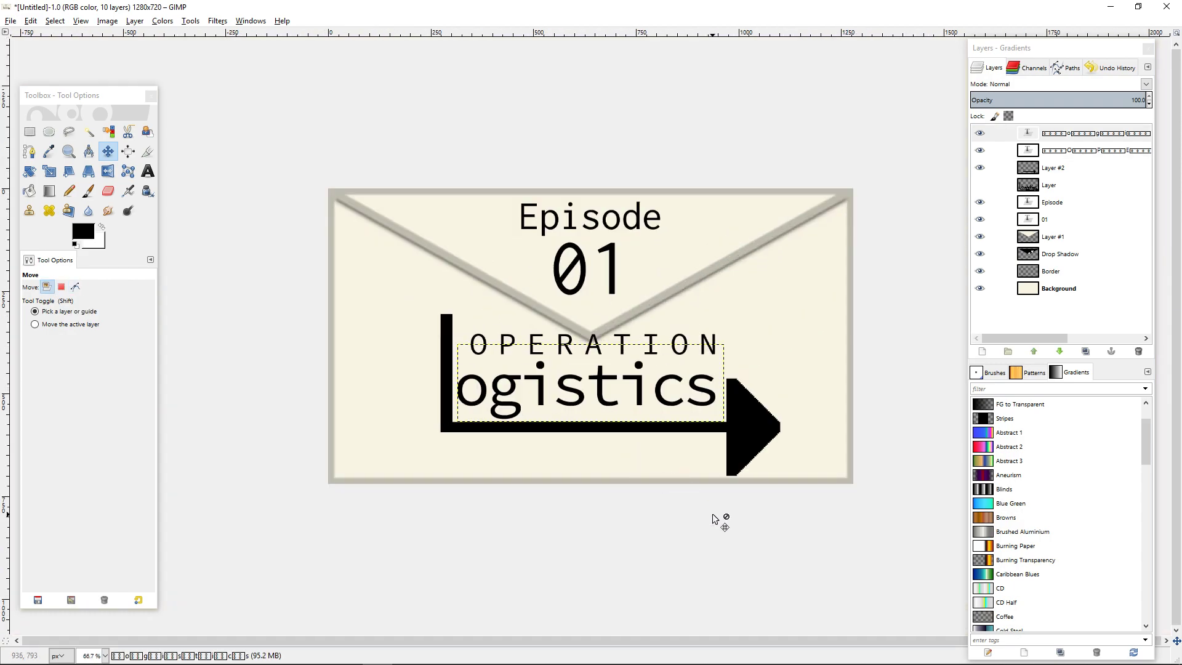
# Select the arrow layer, Layer #2, and set its height to 75 percent for Scale Layer.
pyautogui.click(1069, 171)
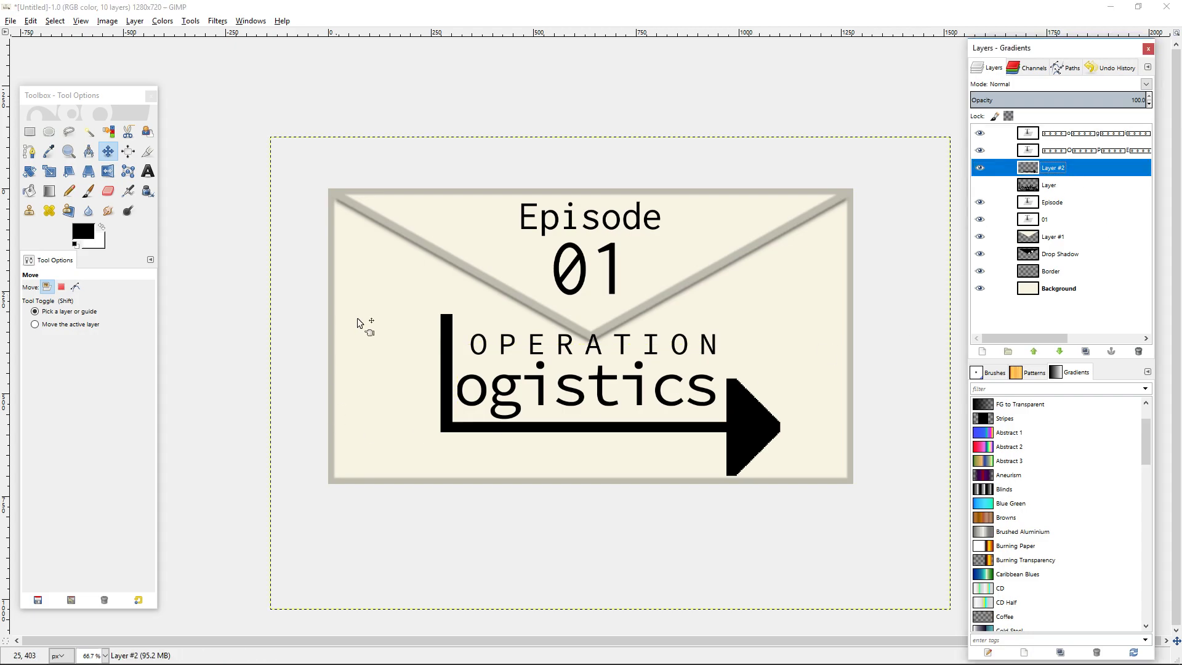
pyautogui.click(226, 24)
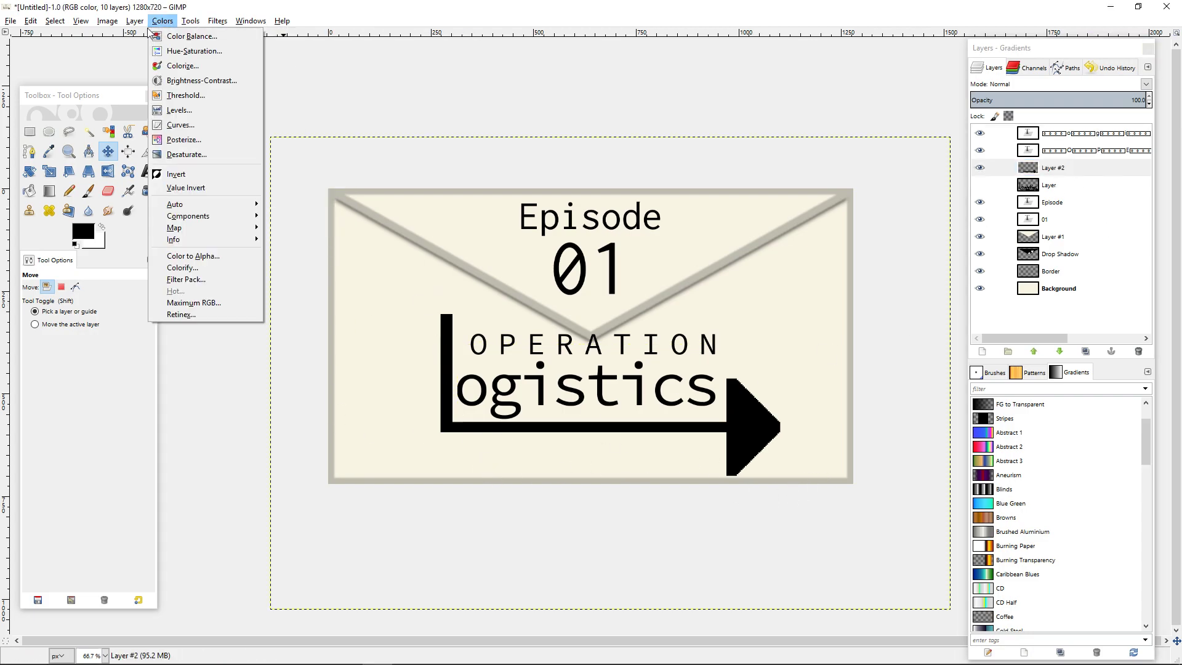
pyautogui.moveTo(108, 21)
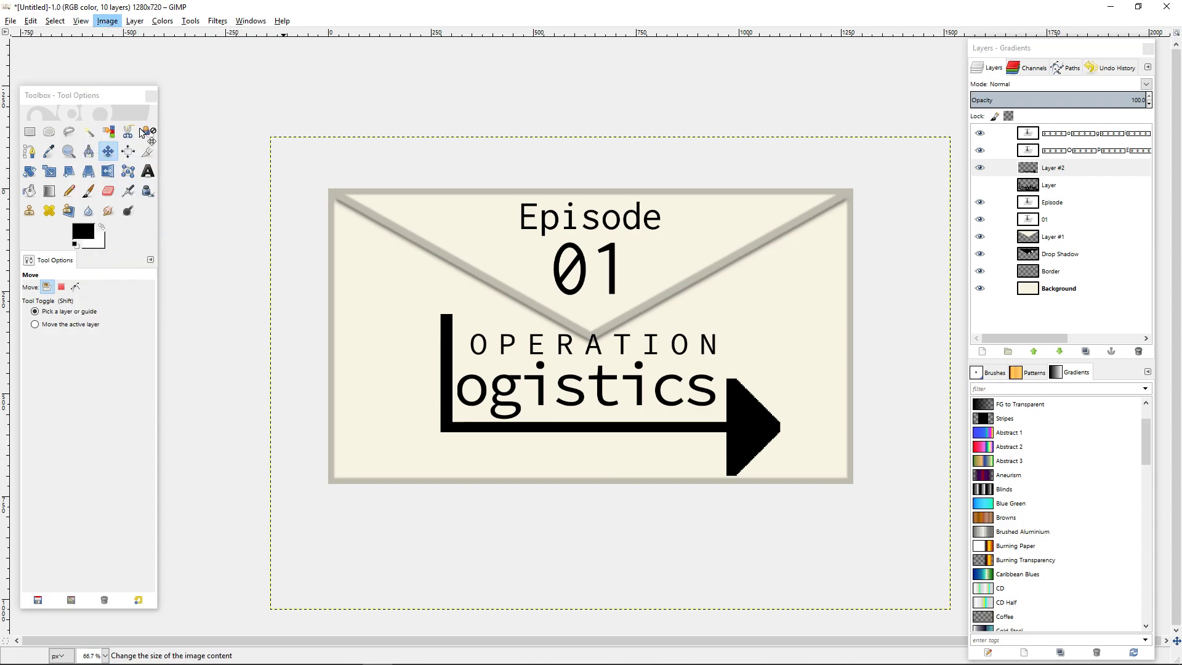
pyautogui.click(133, 131)
pyautogui.click(673, 431)
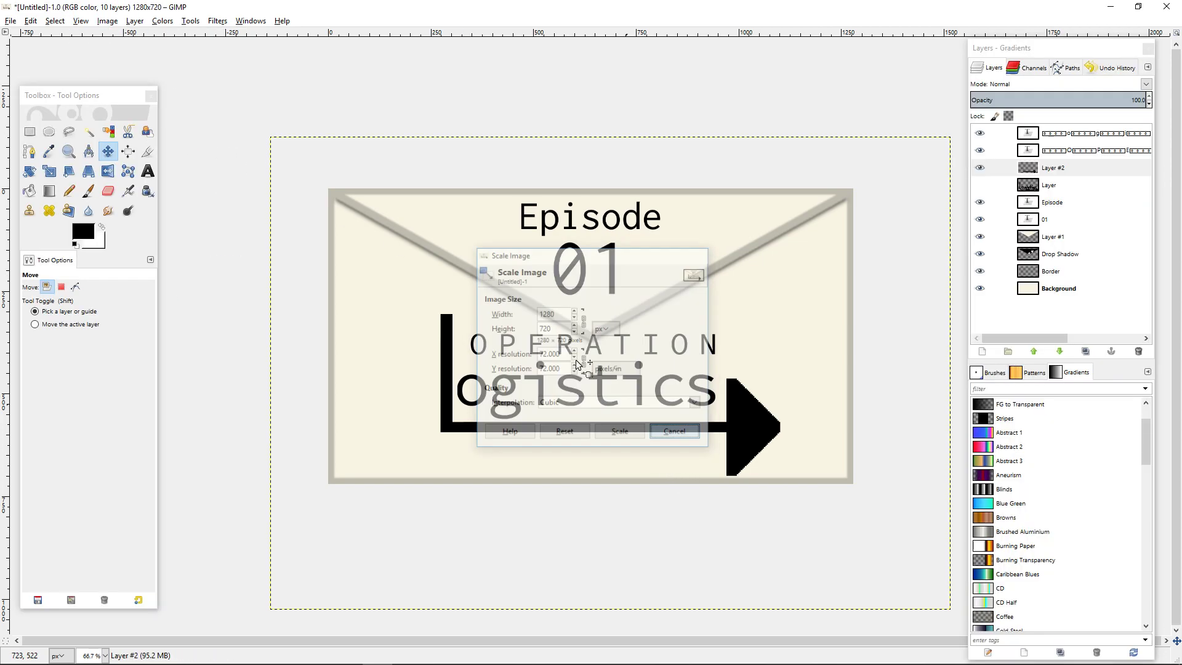
pyautogui.click(135, 21)
pyautogui.click(250, 211)
pyautogui.press('Tab')
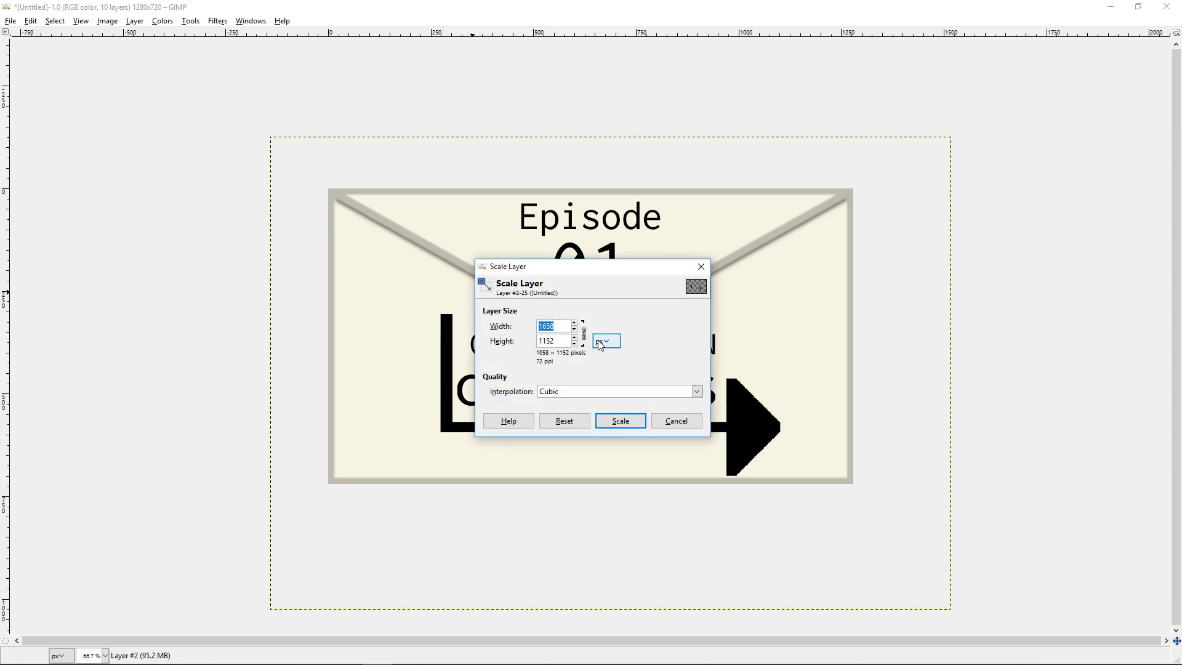
pyautogui.click(602, 341)
pyautogui.click(629, 357)
pyautogui.press('Tab')
pyautogui.write('75')
pyautogui.press('Return')
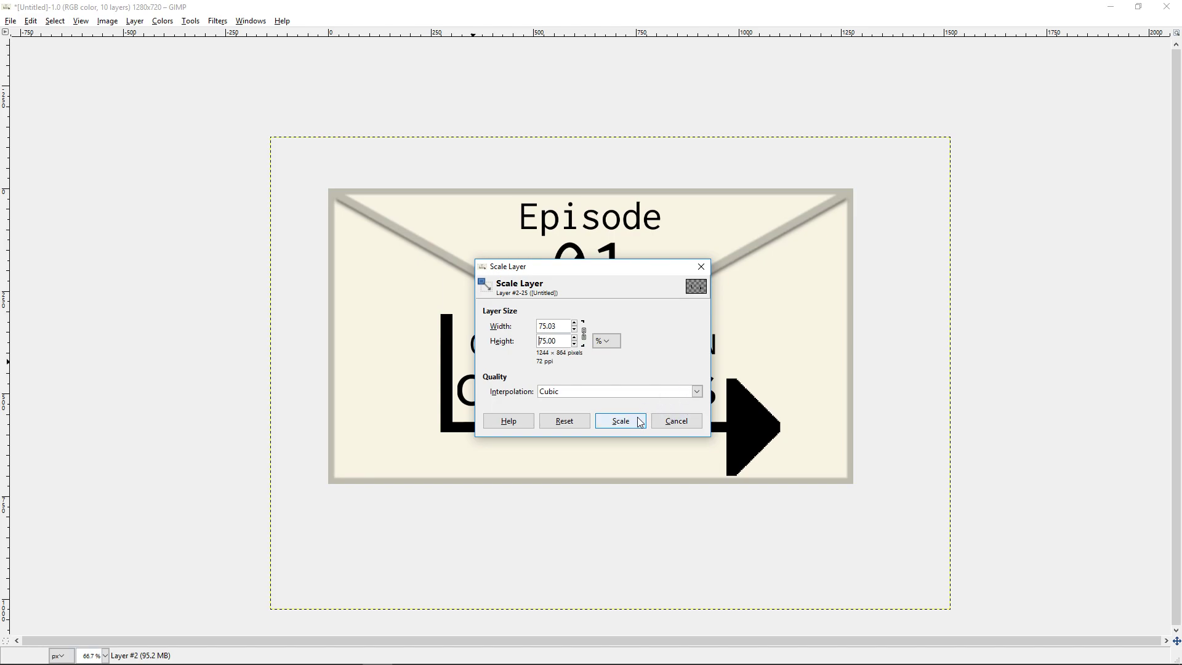
# Unlink the arrow layer's width from its height, set the width to 100 percent, and apply the scaling.
pyautogui.click(584, 334)
pyautogui.moveTo(564, 327); pyautogui.dragTo(363, 280)
pyautogui.write('100')
pyautogui.press('Return')
pyautogui.click(620, 422)
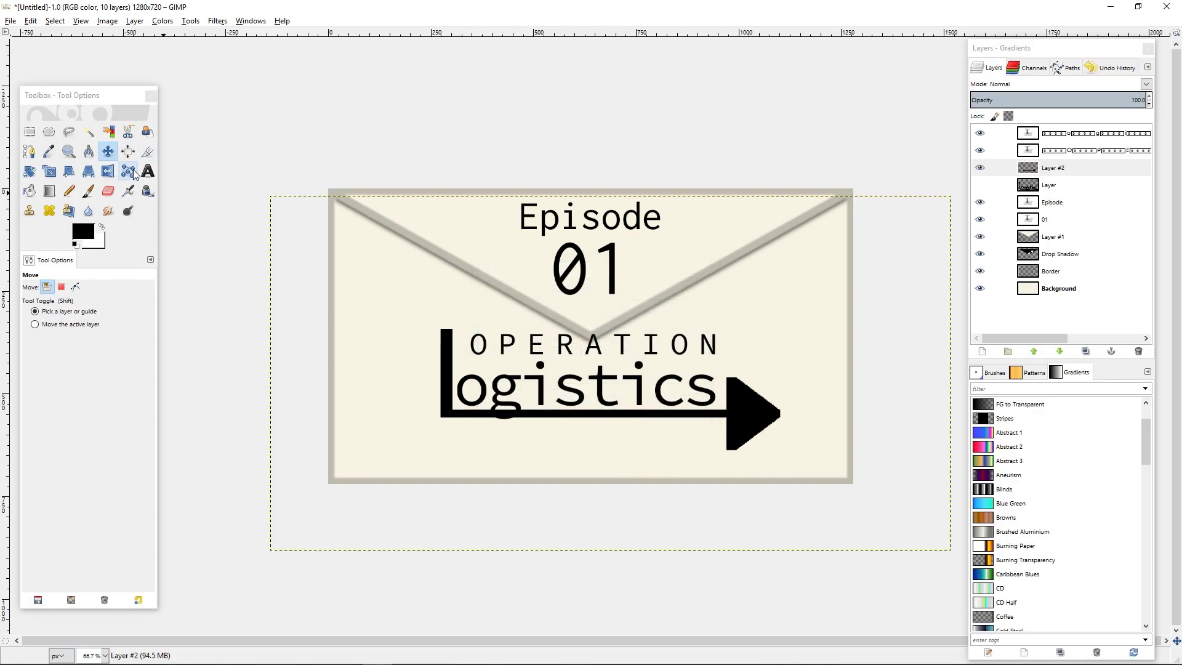
# Move the flattened arrow layer straight down 30 px so its bar clears the tail of the g.
pyautogui.scroll(1, 783, 511)
pyautogui.scroll(1, 783, 511)
pyautogui.scroll(-2, 454, 448)
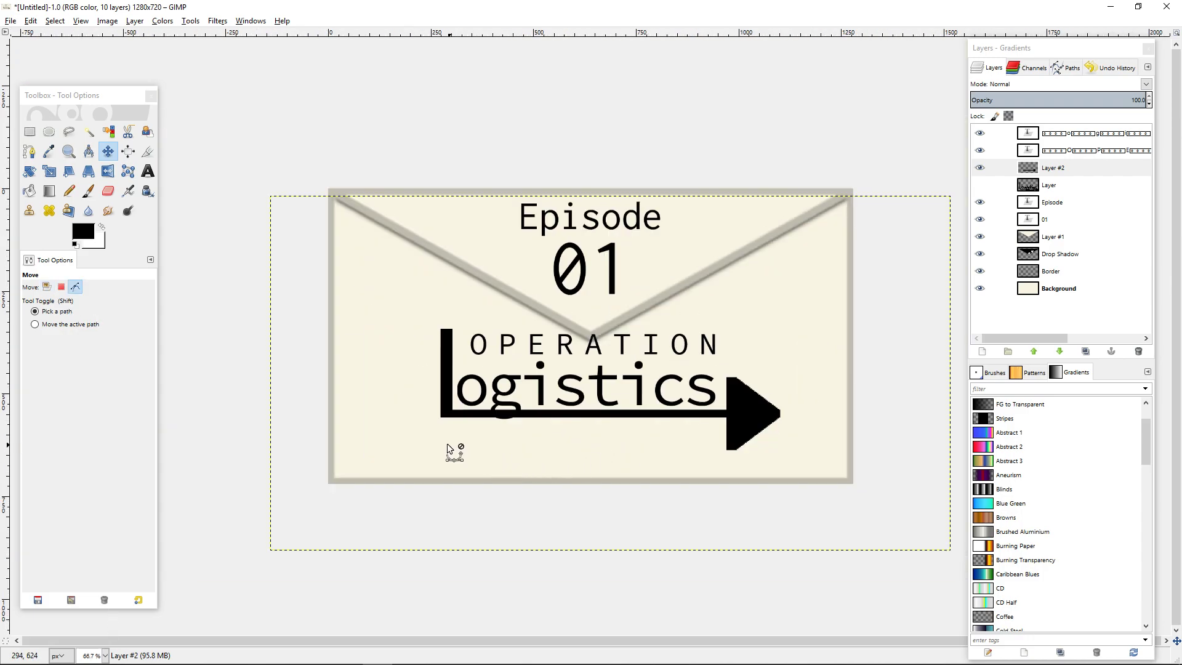
pyautogui.scroll(1, 329, 405)
pyautogui.hotkey('shift', 'Down')
pyautogui.hotkey('shift', 'Down')
pyautogui.hotkey('shift', 'Down')
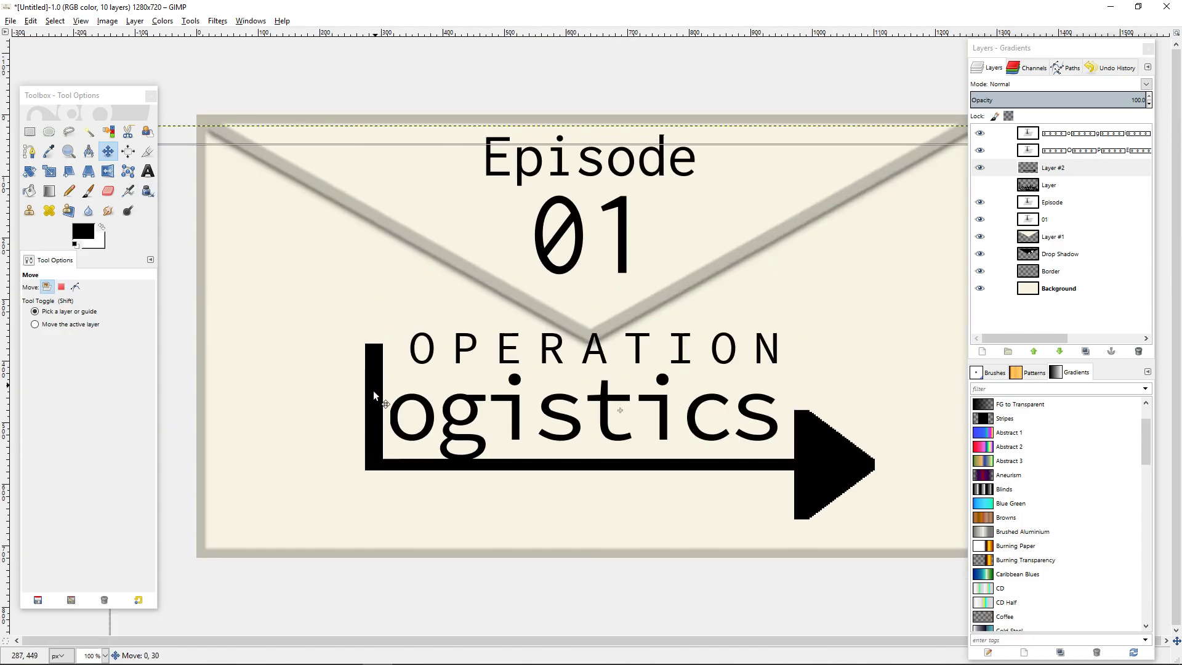
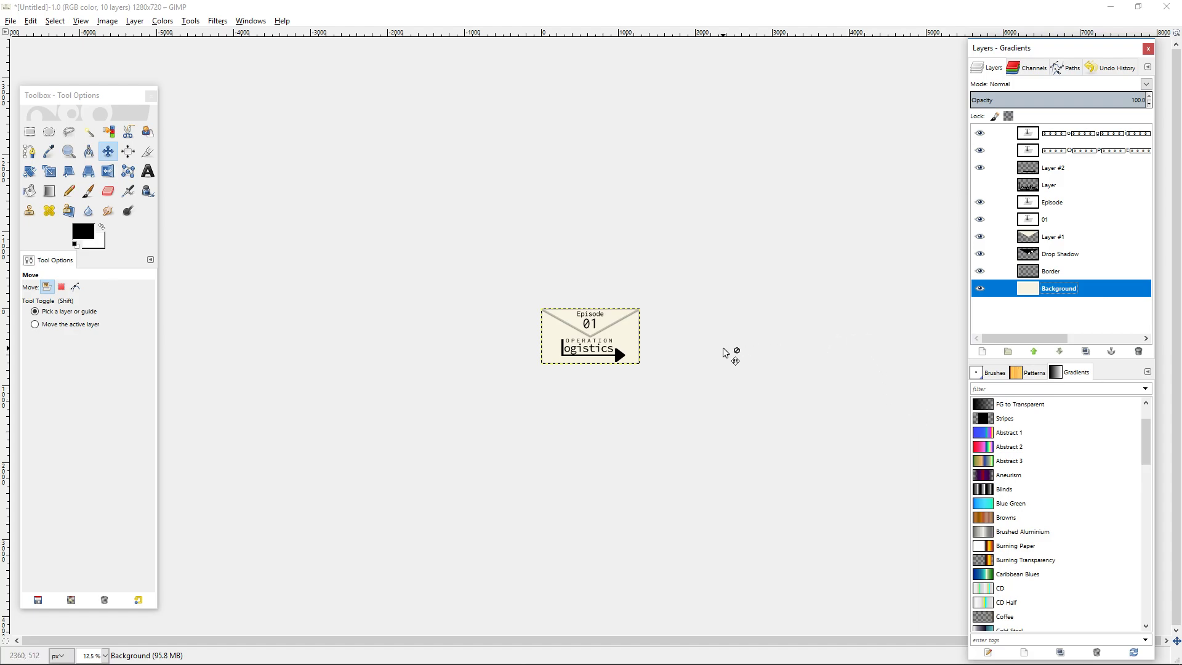
# Select the arrow layer, Layer #2, and try a black drop shadow with offsets 0 and 4, blur radius 15 and opacity 100.
pyautogui.scroll(6, 722, 347)
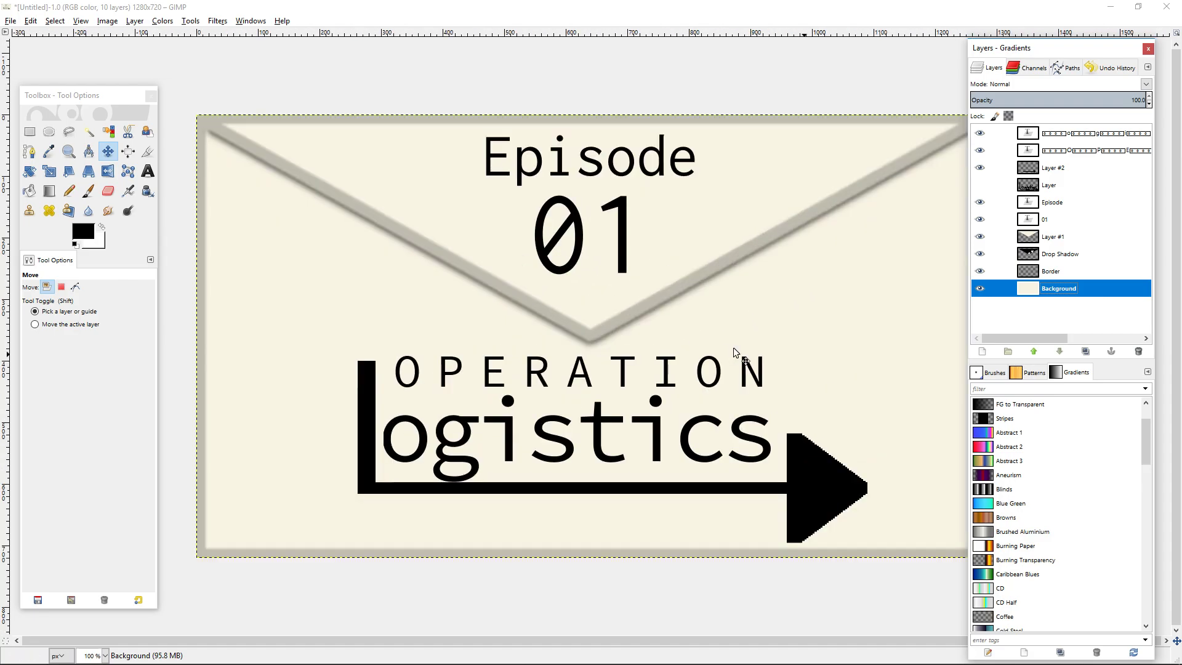
pyautogui.click(1053, 172)
pyautogui.click(230, 21)
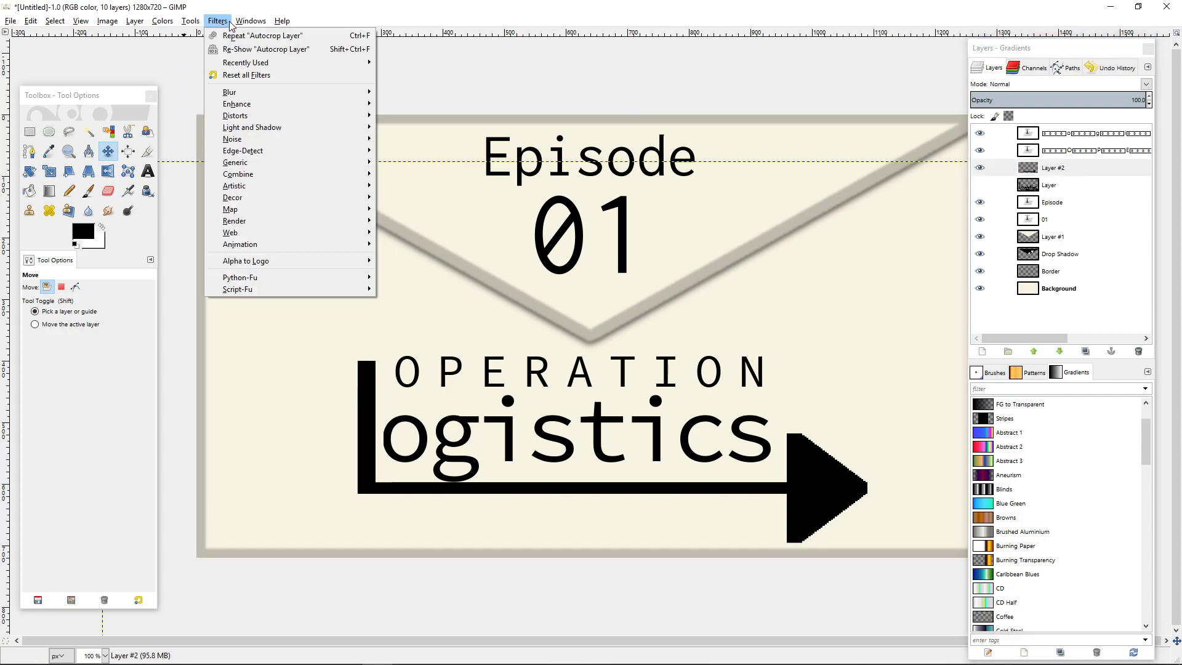
pyautogui.moveTo(255, 127)
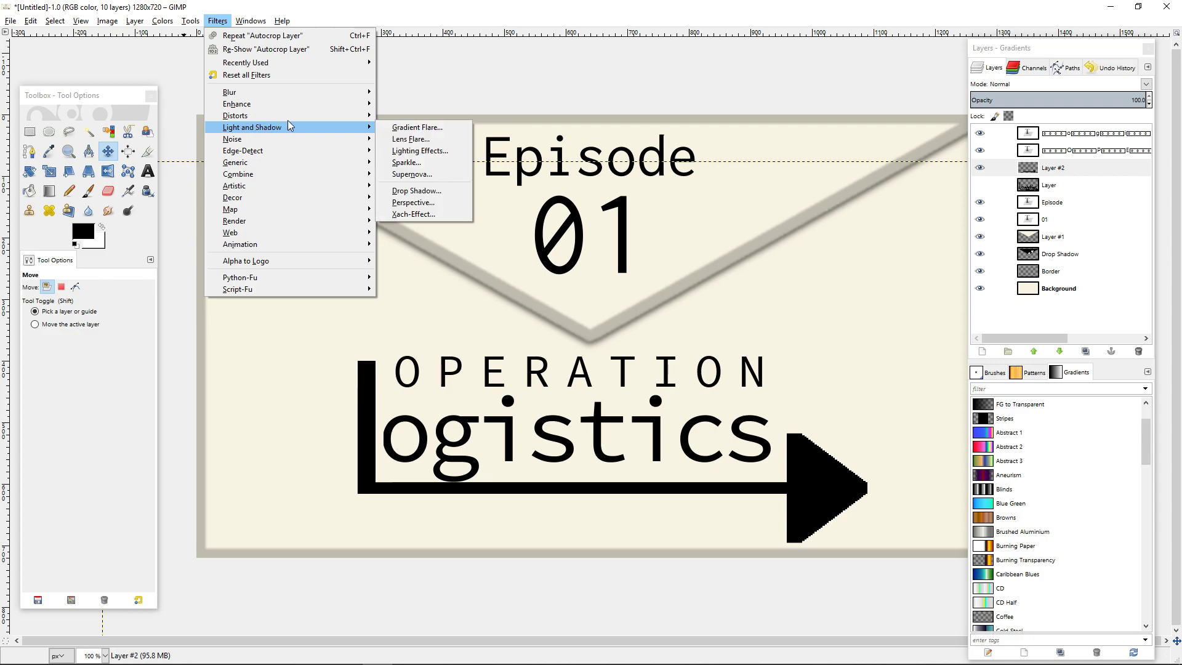
pyautogui.click(443, 191)
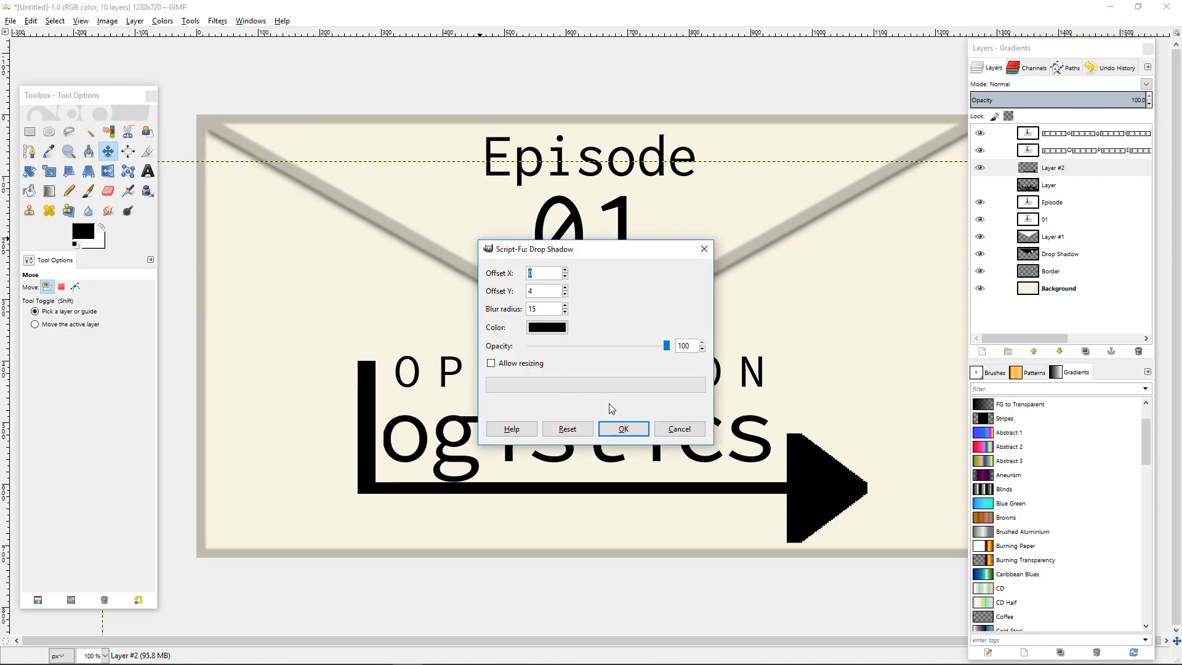
pyautogui.click(622, 428)
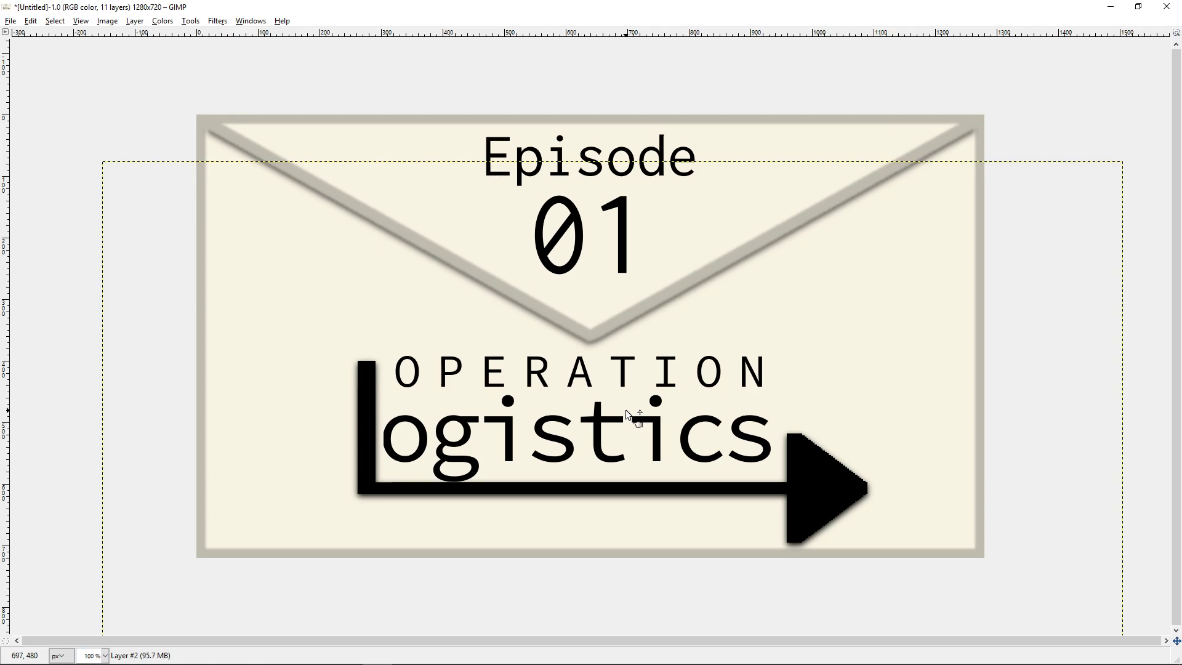
pyautogui.hotkey('ctrl', 'z')
pyautogui.press('Tab')
# Try softening the jagged edges of the arrow layer with Gaussian Blur, and undo the blur.
pyautogui.click(216, 21)
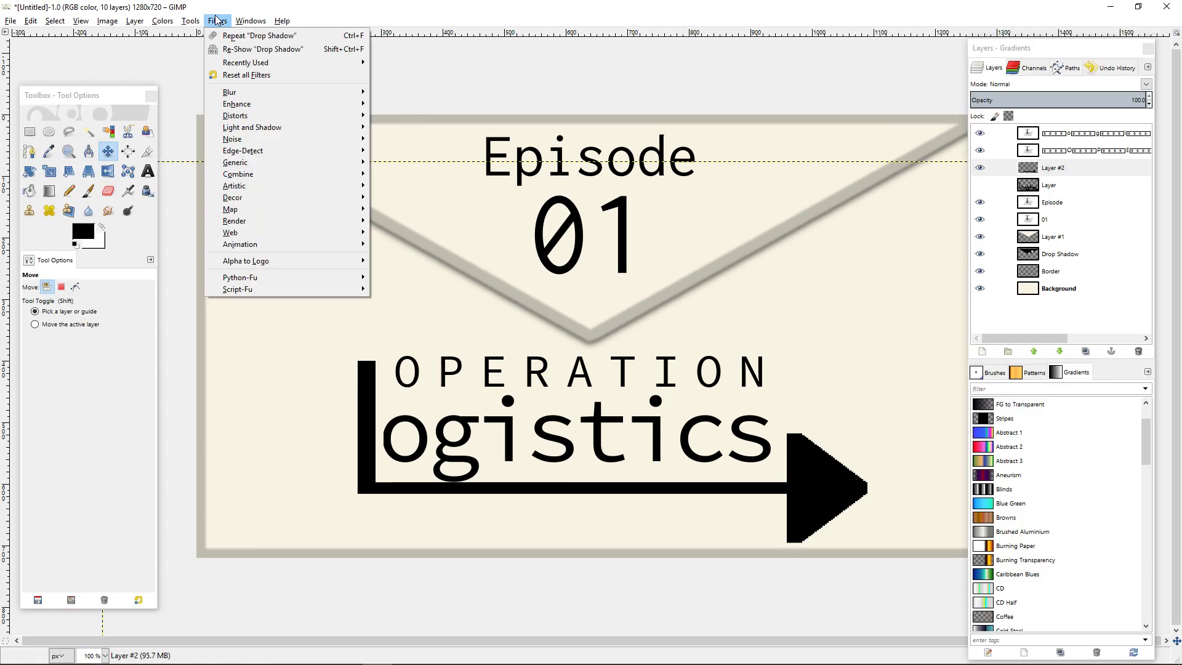
pyautogui.moveTo(280, 93)
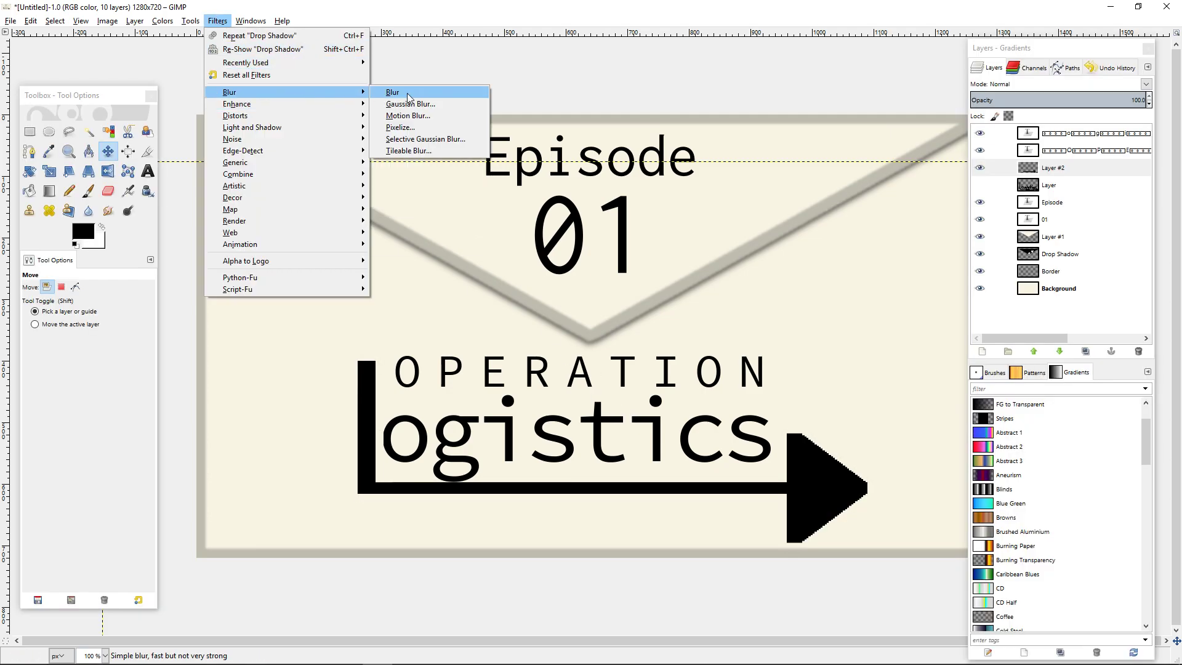
pyautogui.click(410, 103)
pyautogui.click(622, 467)
pyautogui.press('Tab')
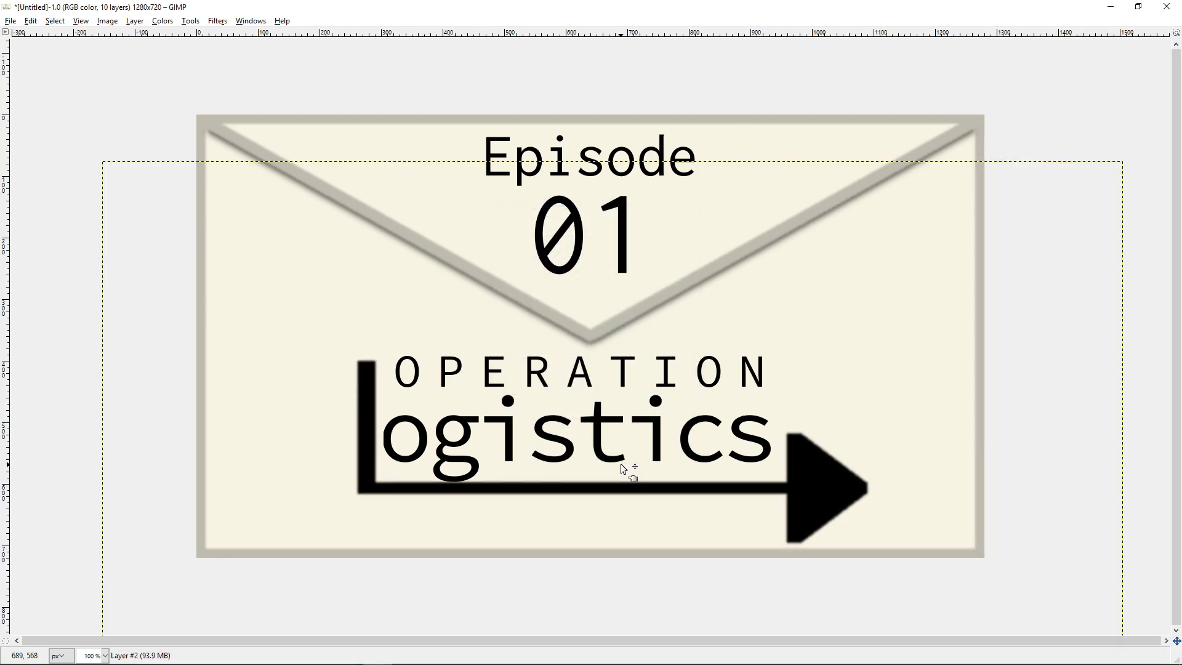
pyautogui.hotkey('ctrl', 'z')
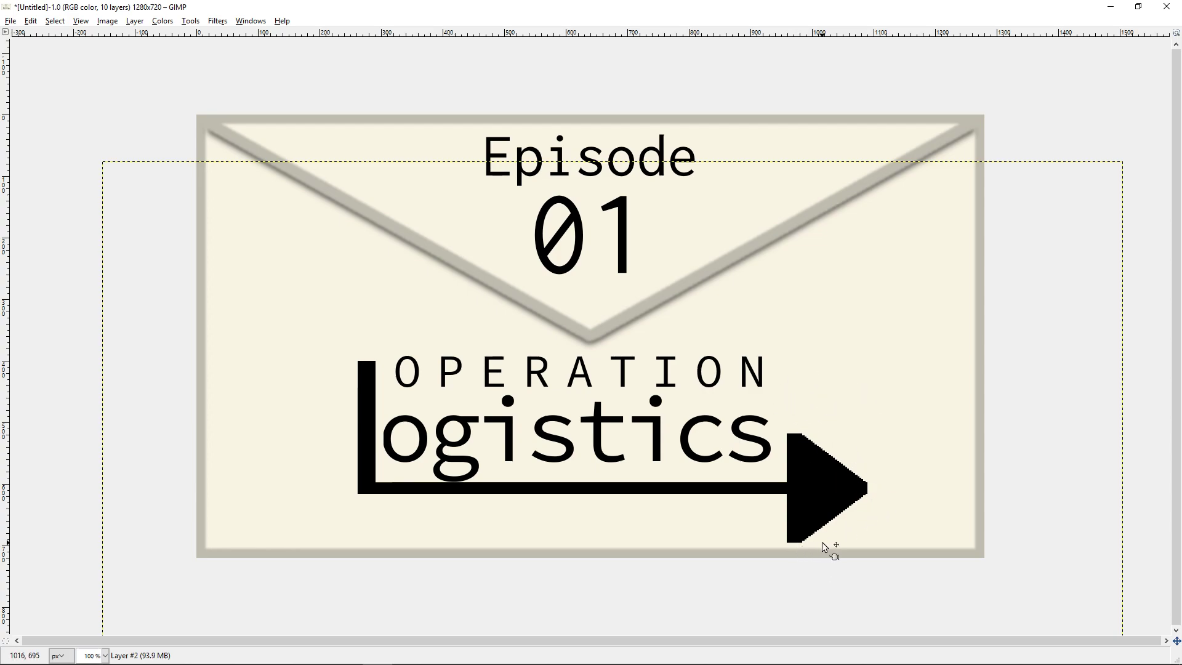
# Add a black drop shadow to the arrow layer with Offset X 0, Offset Y 4, blur radius 15 and opacity 100.
pyautogui.press('Tab')
pyautogui.click(217, 22)
pyautogui.moveTo(286, 127)
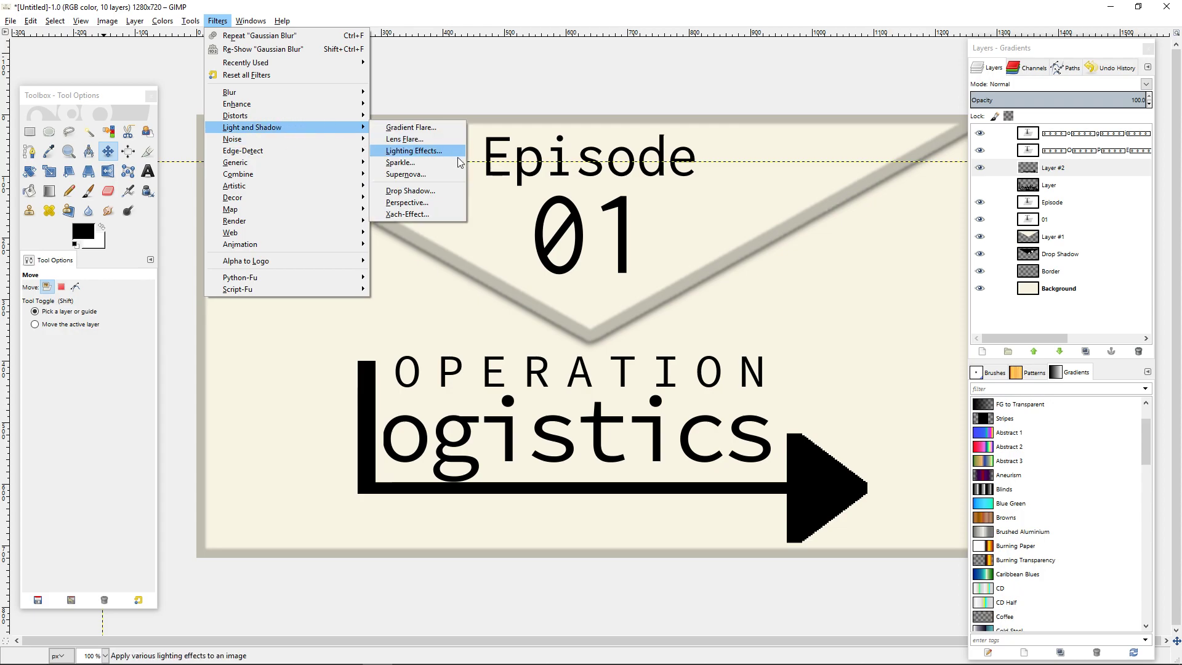
pyautogui.click(440, 192)
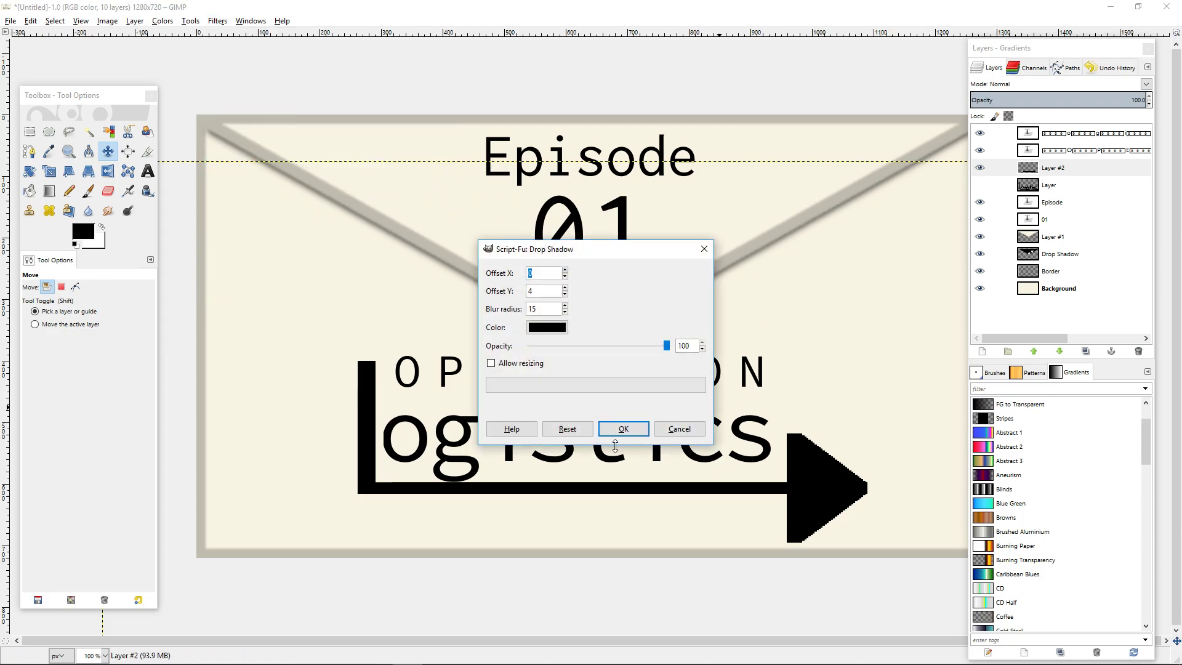
pyautogui.click(617, 429)
pyautogui.press('Tab')
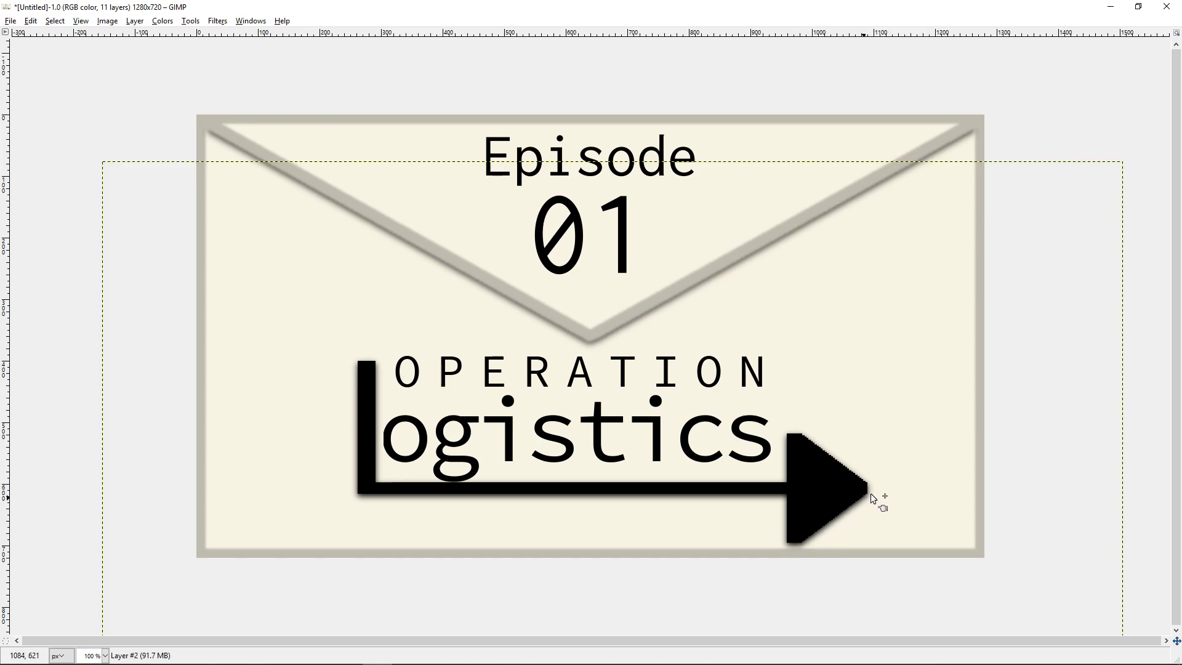
pyautogui.press('Tab')
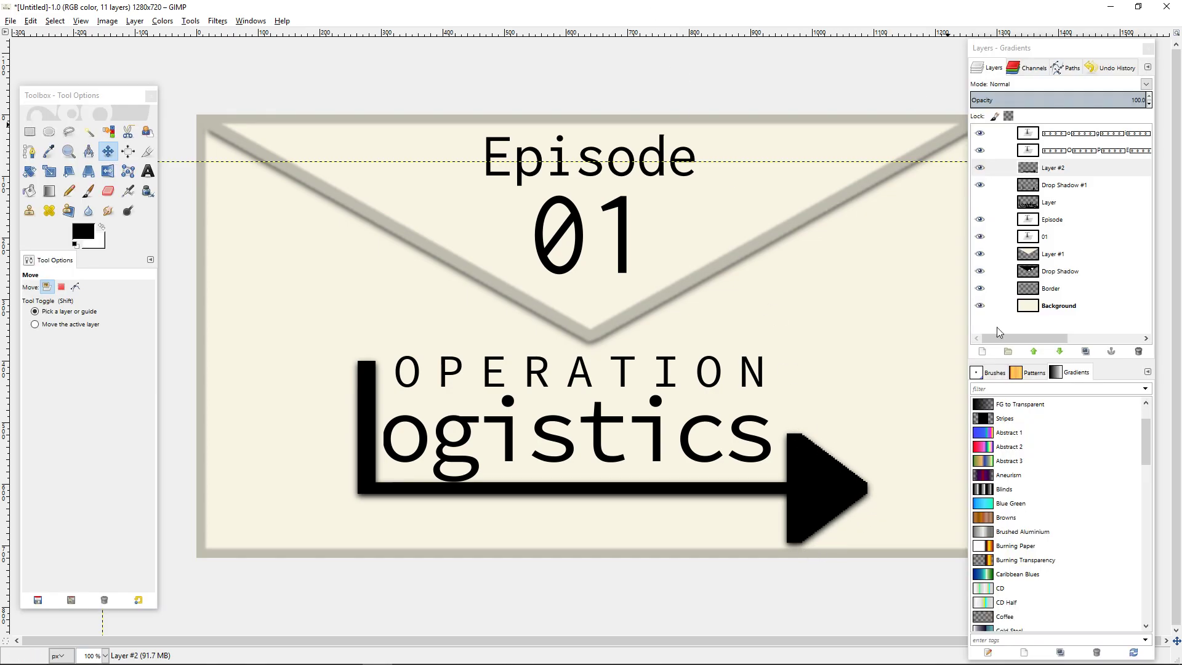
# Try smudging the arrowhead's stepped edges on Layer #2 with the Pixel brush at size 35, and undo the strokes.
pyautogui.scroll(6, 583, 197)
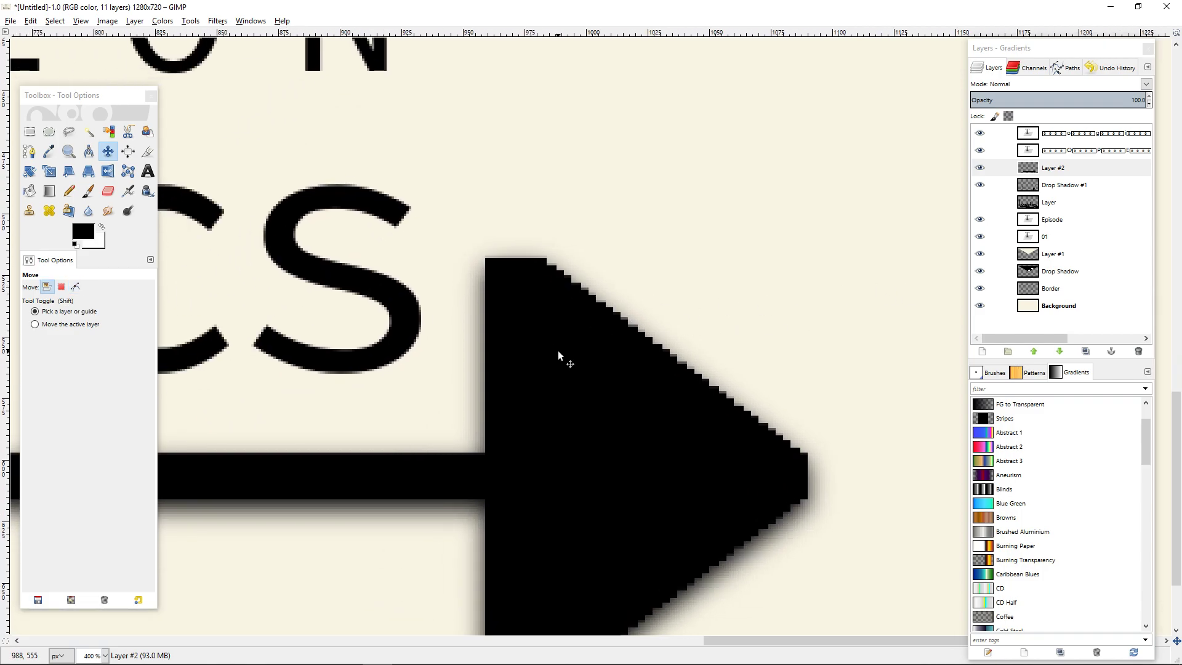
pyautogui.click(107, 211)
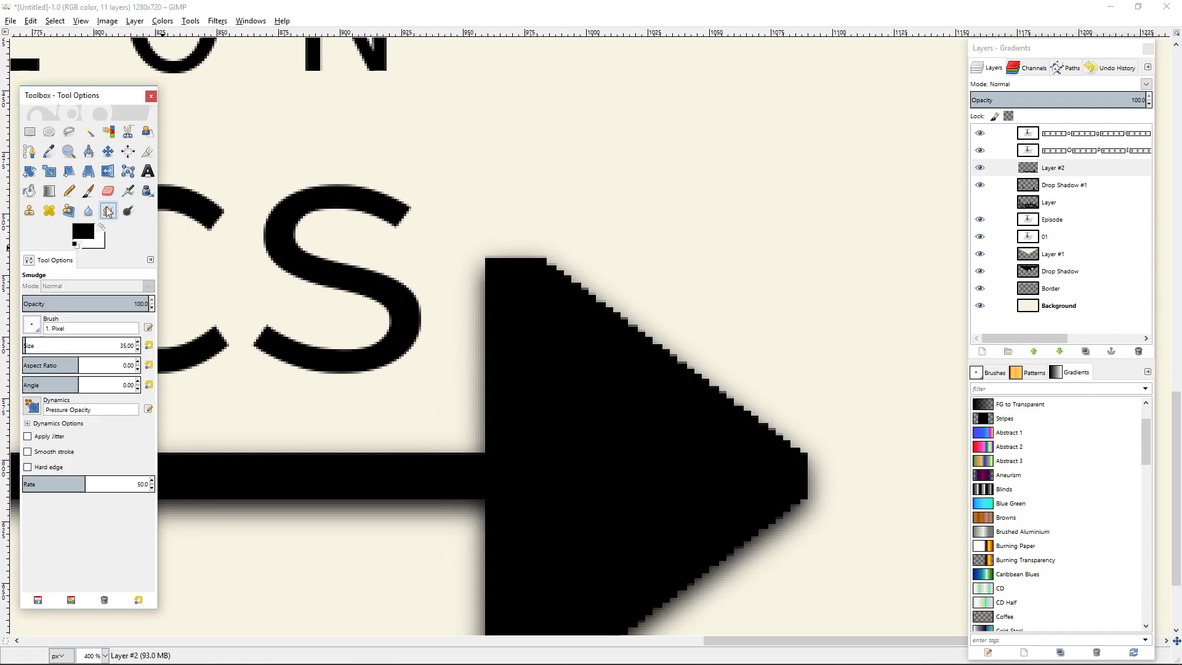
pyautogui.click(567, 278)
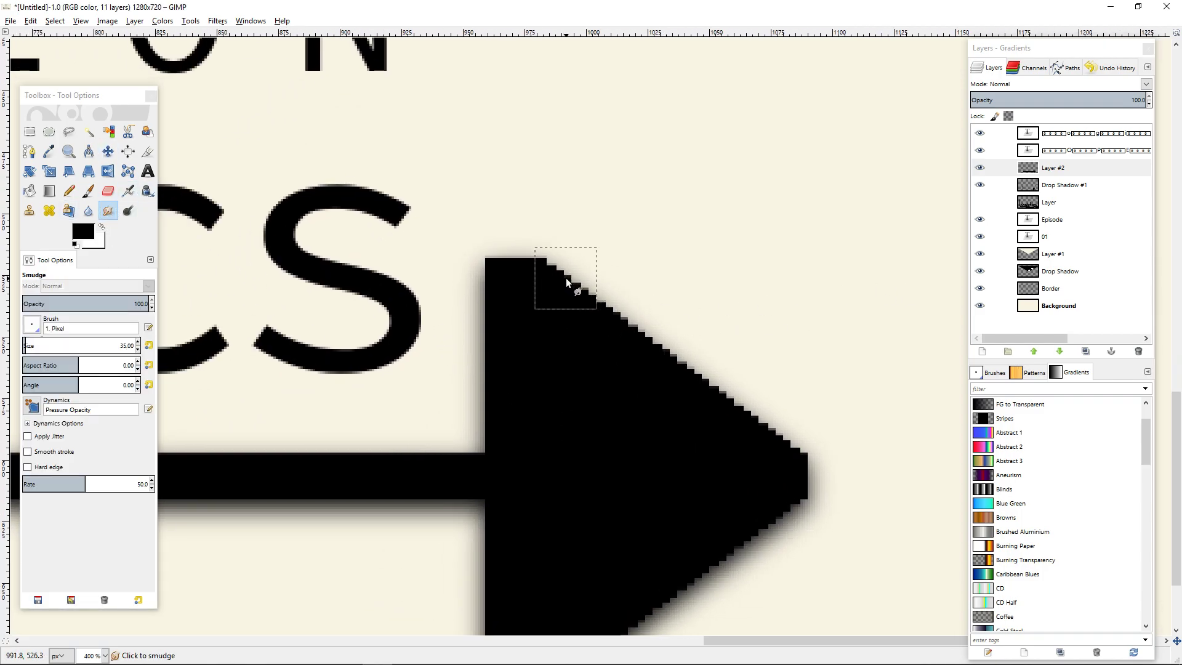
pyautogui.hotkey('ctrl', 'z')
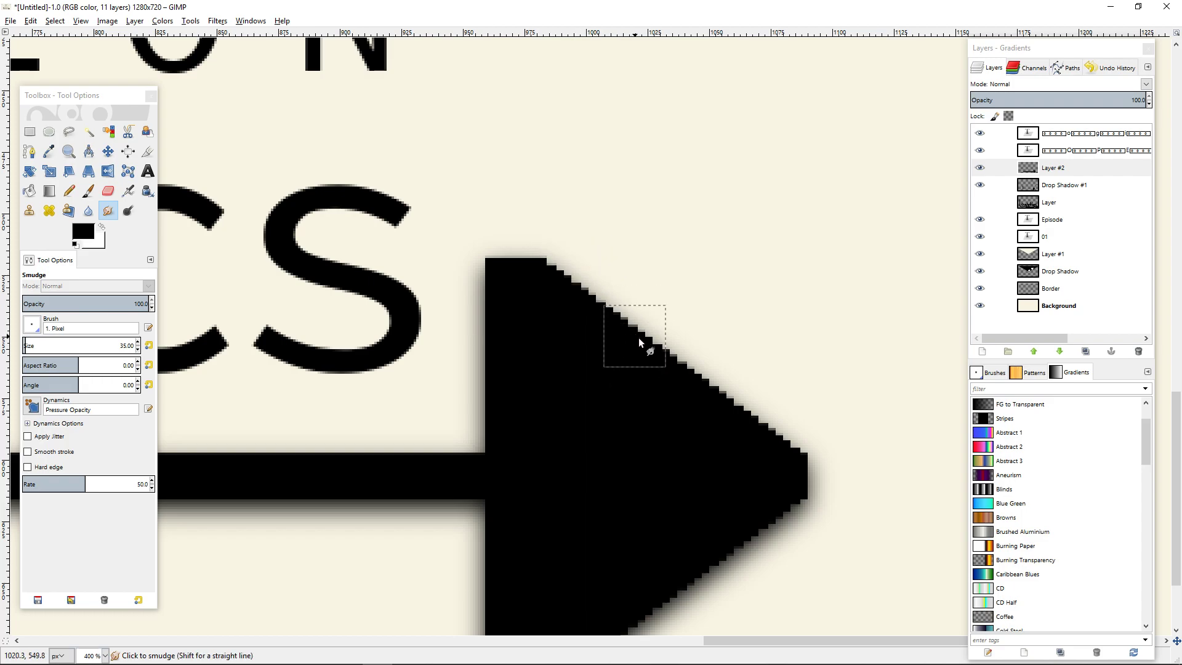
pyautogui.click(1078, 183)
pyautogui.click(1073, 162)
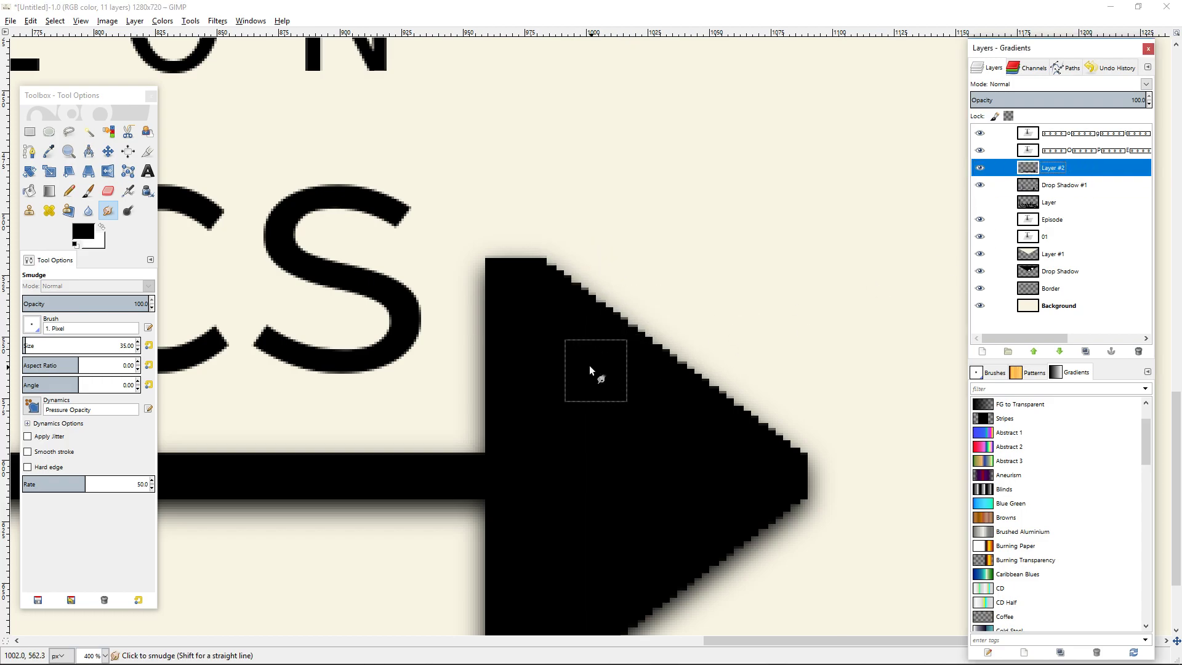
pyautogui.moveTo(607, 302)
pyautogui.mouseDown()
pyautogui.moveTo(683, 362)
pyautogui.moveTo(665, 409)
pyautogui.moveTo(858, 400)
pyautogui.moveTo(614, 340)
pyautogui.moveTo(605, 294)
pyautogui.moveTo(502, 426)
pyautogui.moveTo(844, 575)
pyautogui.moveTo(273, 305)
pyautogui.moveTo(677, 290)
pyautogui.moveTo(638, 267)
pyautogui.mouseUp()
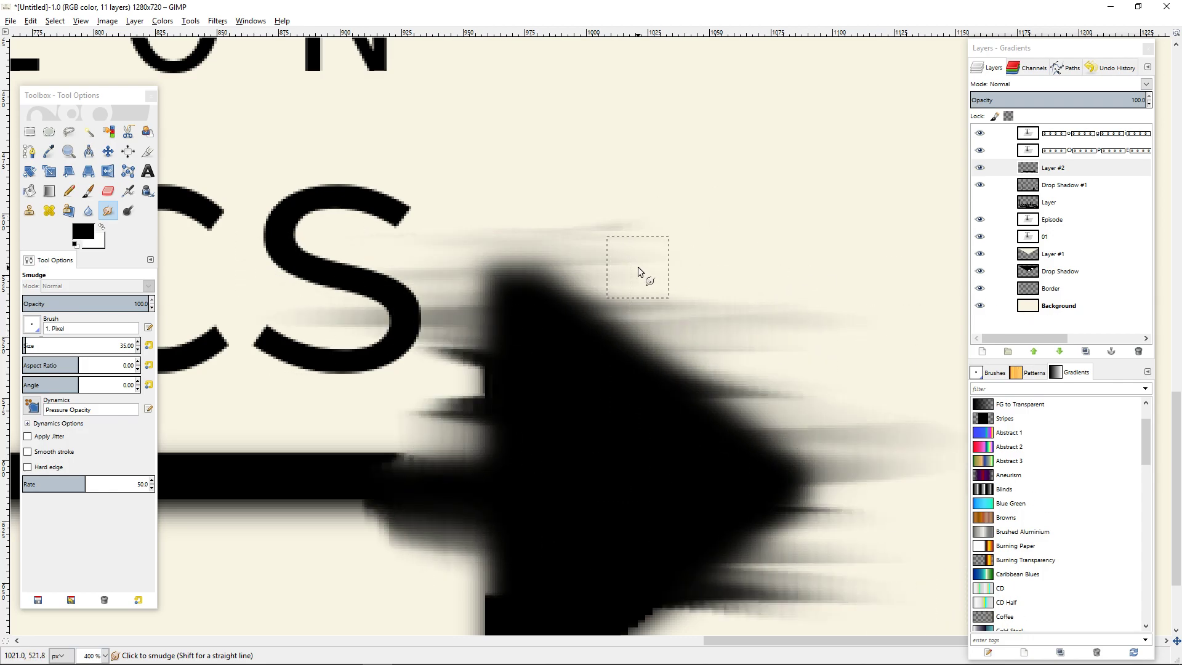
pyautogui.hotkey('ctrl', 'z')
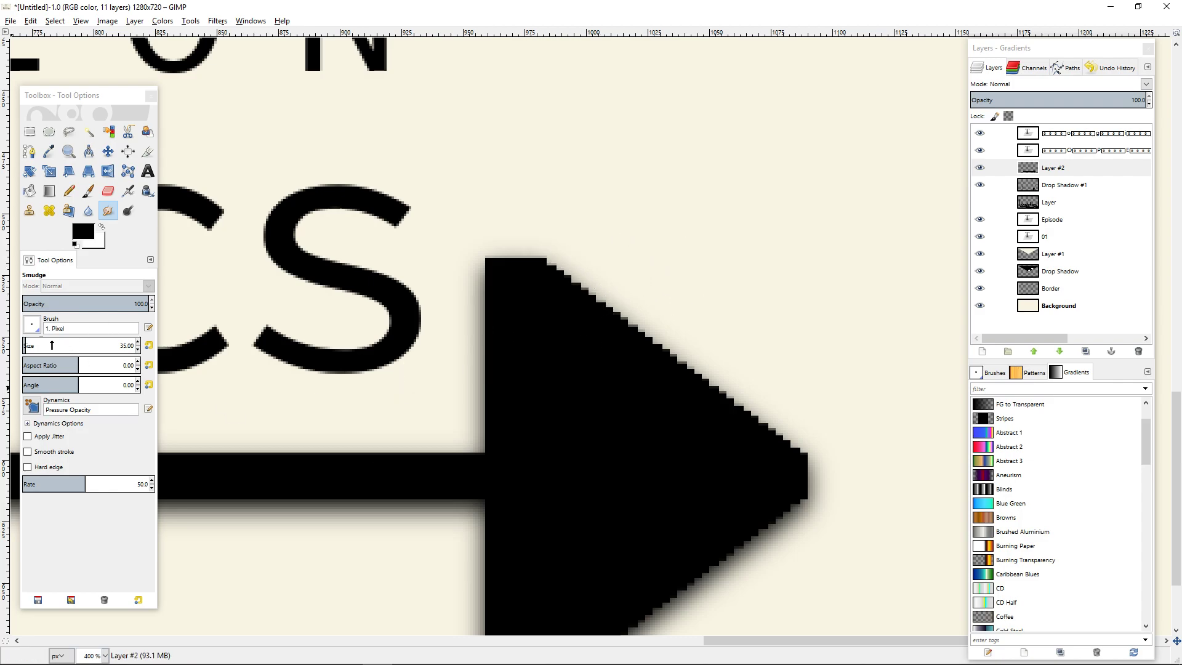
# Choose the Hardness 025 brush for the Smudge tool and reduce its size to about 61.
pyautogui.click(68, 329)
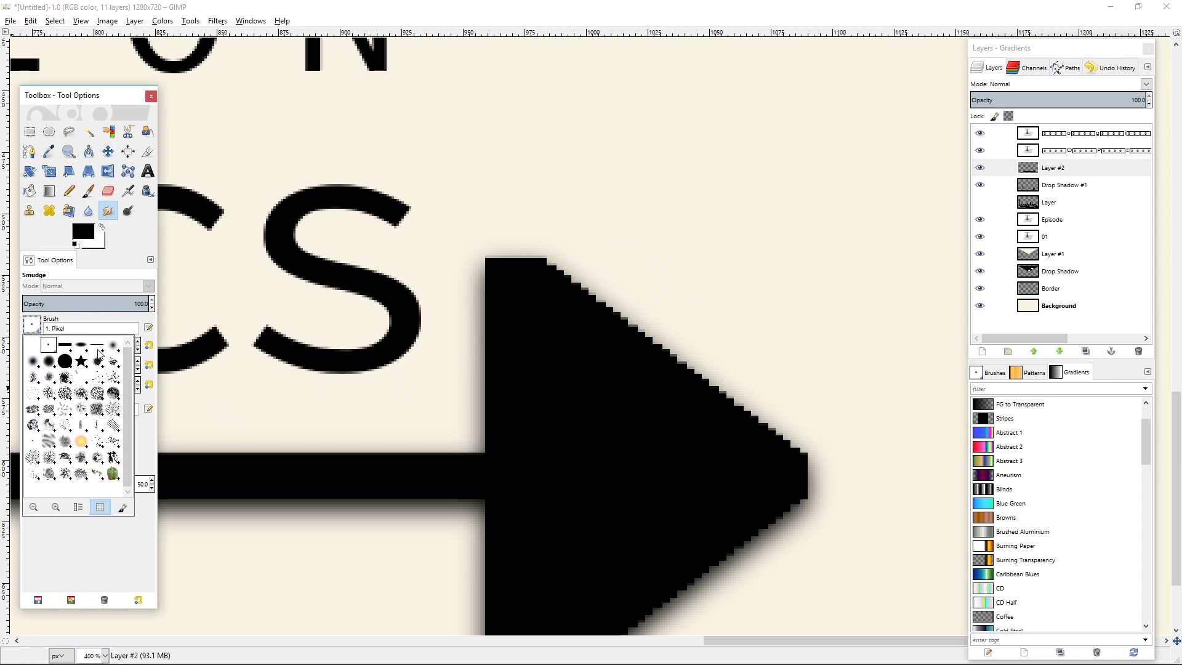
pyautogui.click(97, 349)
pyautogui.click(38, 327)
pyautogui.click(110, 347)
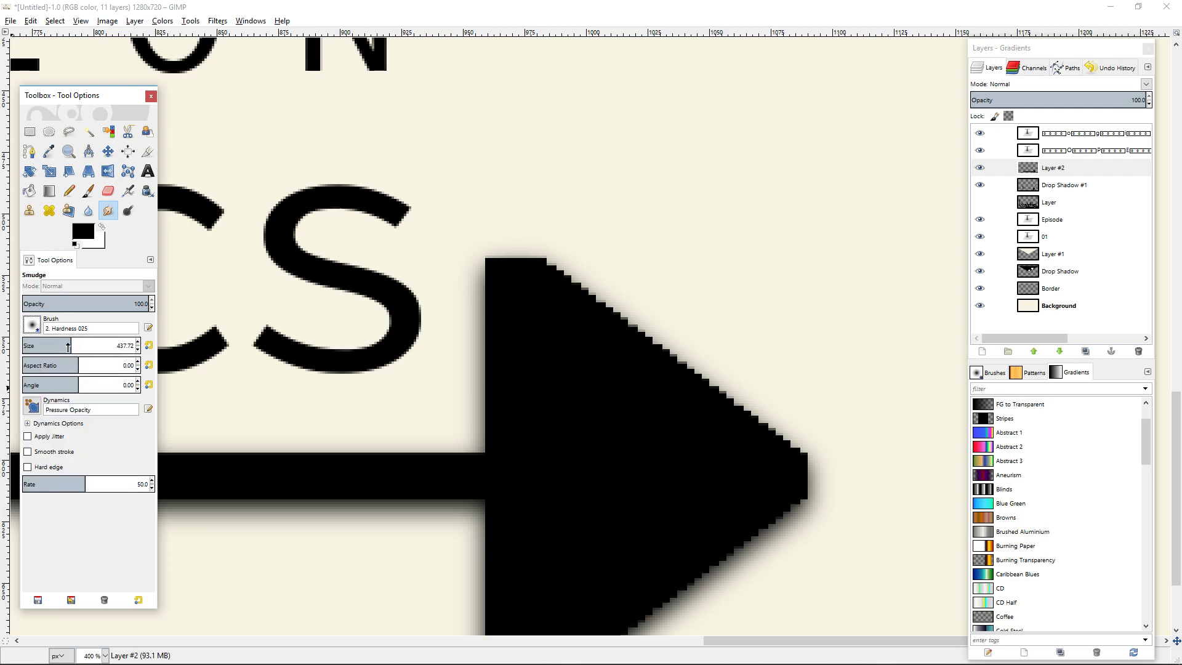
pyautogui.moveTo(68, 346); pyautogui.dragTo(28, 346)
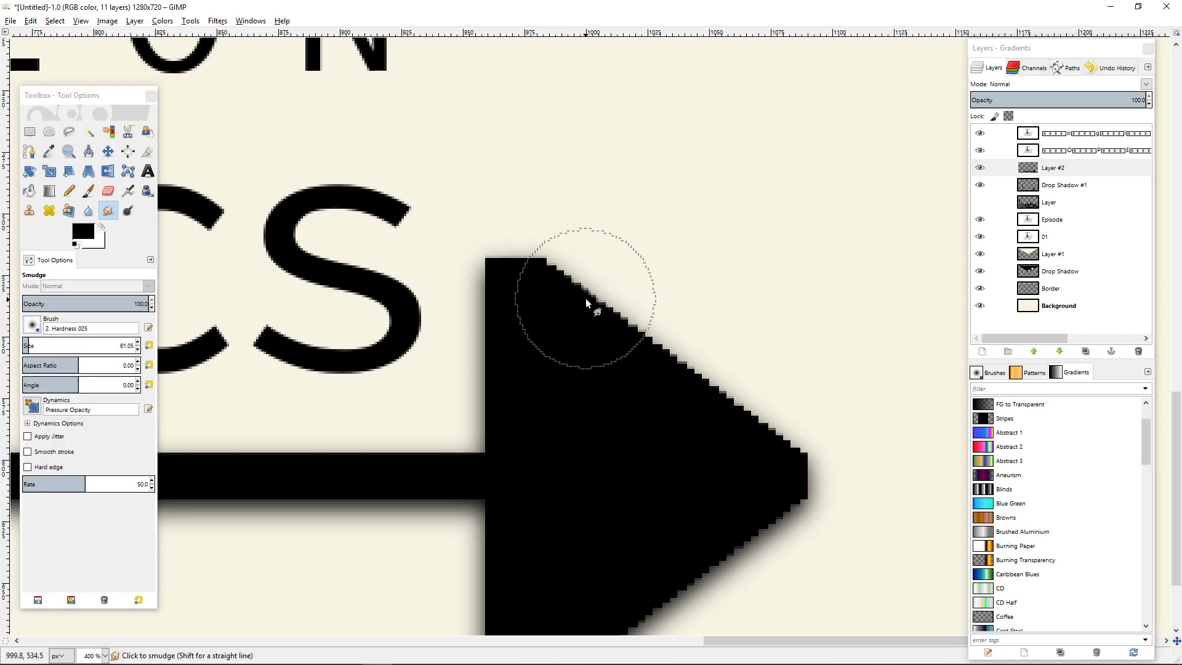
# Smudge along the arrowhead's upper and lower diagonal edges to smooth out the stair-stepping.
pyautogui.moveTo(585, 297)
pyautogui.mouseDown()
pyautogui.moveTo(549, 282)
pyautogui.moveTo(552, 272)
pyautogui.moveTo(805, 452)
pyautogui.mouseUp()
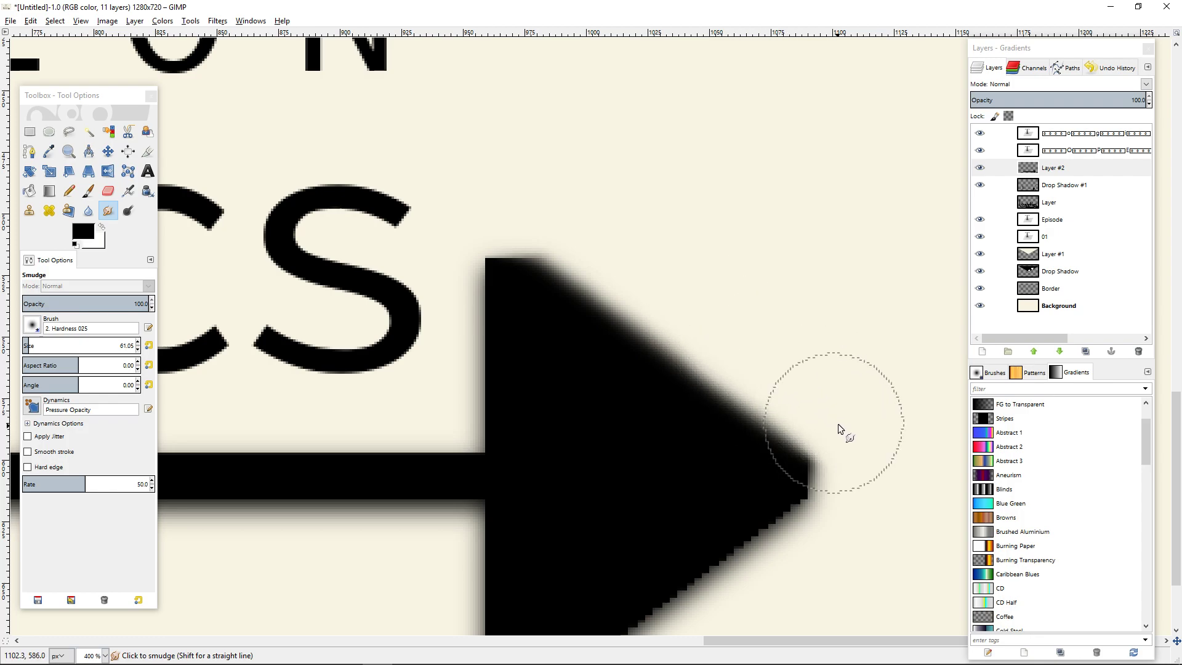
pyautogui.moveTo(889, 568); pyautogui.dragTo(896, 386)
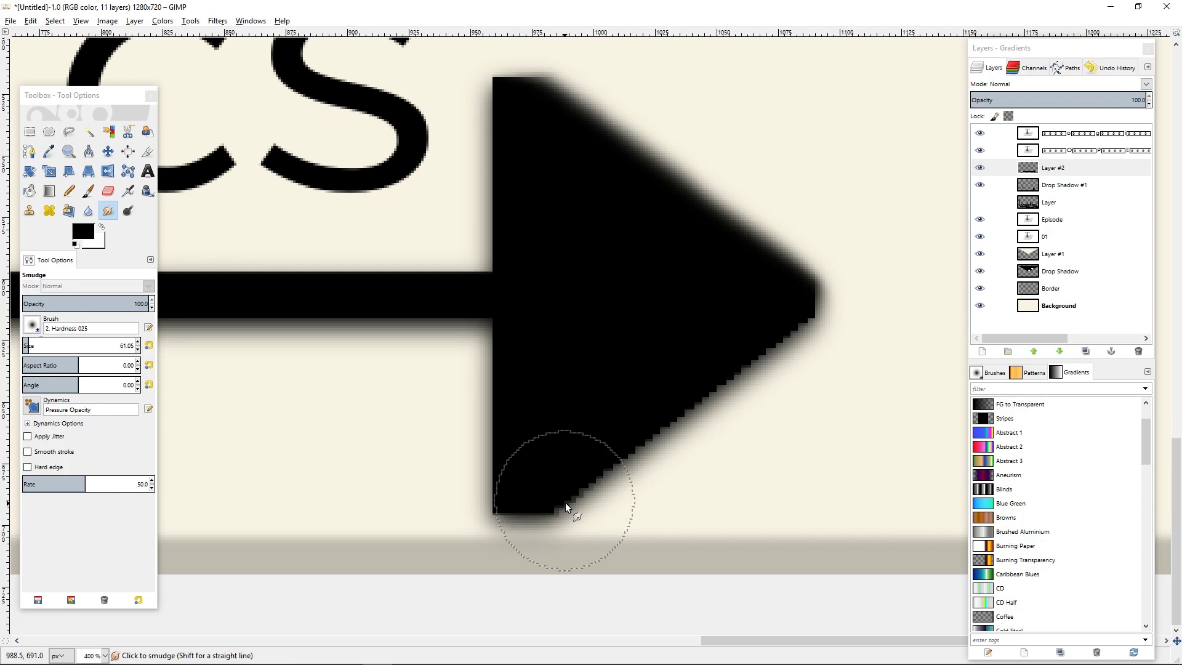
pyautogui.moveTo(565, 502)
pyautogui.mouseDown()
pyautogui.moveTo(605, 509)
pyautogui.moveTo(584, 457)
pyautogui.moveTo(608, 464)
pyautogui.moveTo(630, 437)
pyautogui.moveTo(644, 461)
pyautogui.moveTo(627, 453)
pyautogui.moveTo(648, 470)
pyautogui.moveTo(634, 446)
pyautogui.moveTo(666, 431)
pyautogui.moveTo(652, 405)
pyautogui.moveTo(682, 426)
pyautogui.moveTo(703, 376)
pyautogui.moveTo(742, 391)
pyautogui.moveTo(744, 334)
pyautogui.moveTo(800, 381)
pyautogui.moveTo(771, 357)
pyautogui.moveTo(785, 316)
pyautogui.moveTo(846, 352)
pyautogui.moveTo(807, 323)
pyautogui.moveTo(841, 347)
pyautogui.moveTo(813, 335)
pyautogui.mouseUp()
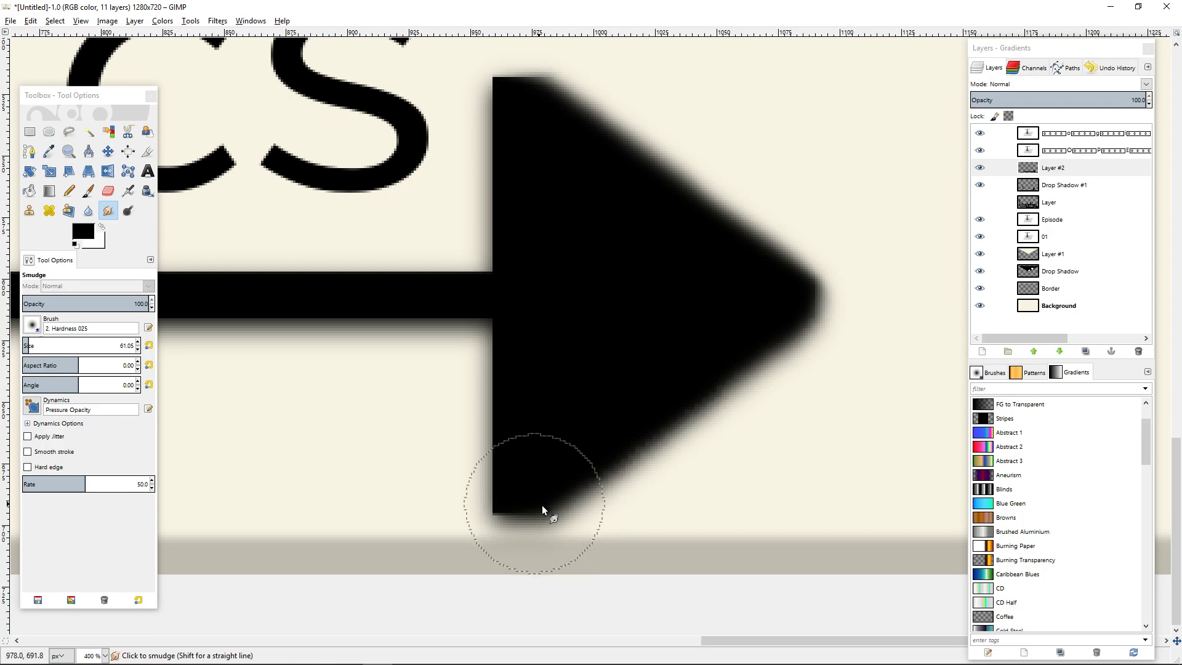
# Smudge the arrowhead's lower back corner, and undo all the smudge strokes on the arrow.
pyautogui.keyDown('ctrl'); pyautogui.scroll(-7, 747, 450); pyautogui.keyUp('ctrl')
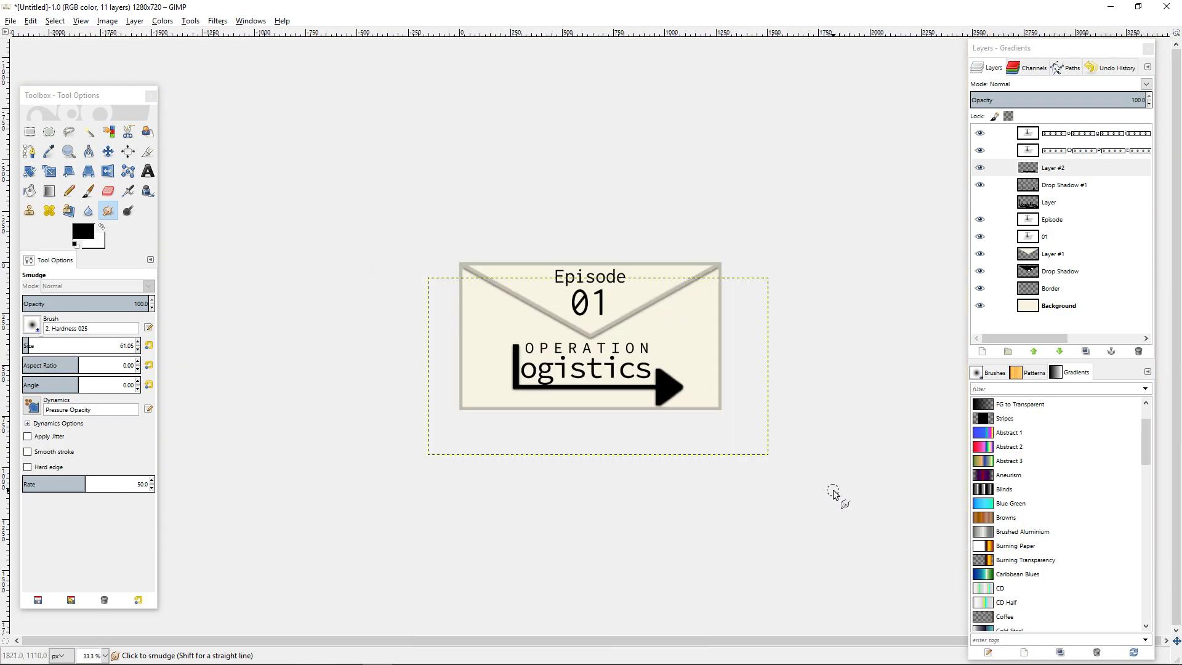
pyautogui.keyDown('ctrl'); pyautogui.scroll(-1, 830, 492); pyautogui.keyUp('ctrl')
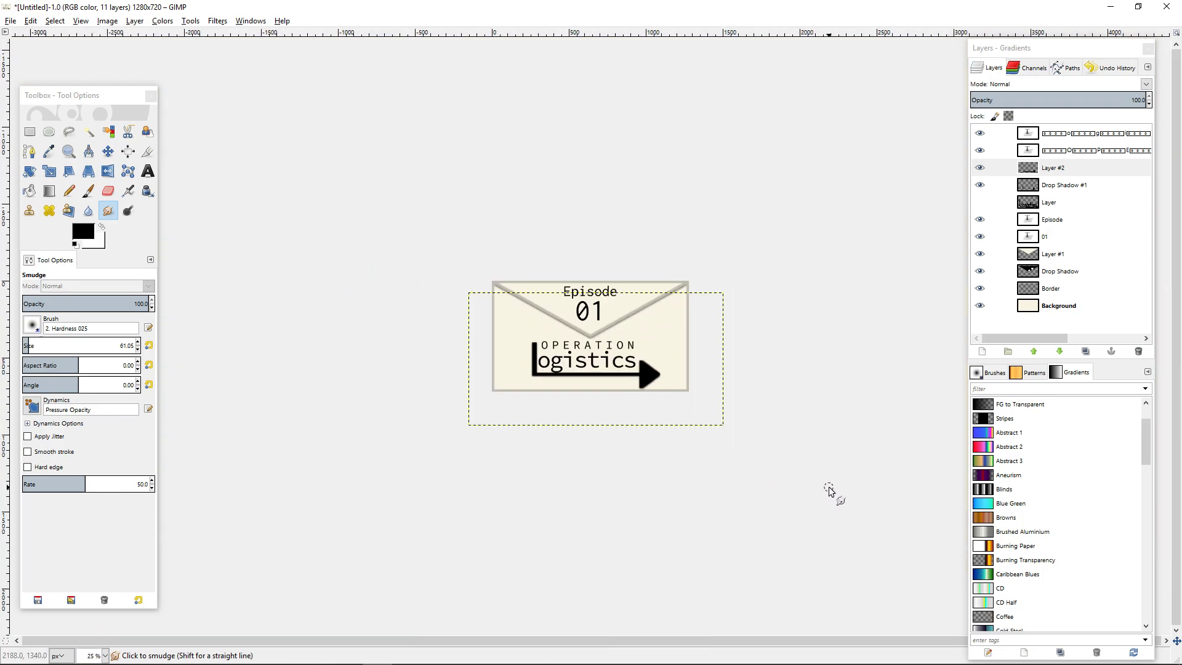
pyautogui.keyDown('ctrl'); pyautogui.scroll(10, 722, 438); pyautogui.keyUp('ctrl')
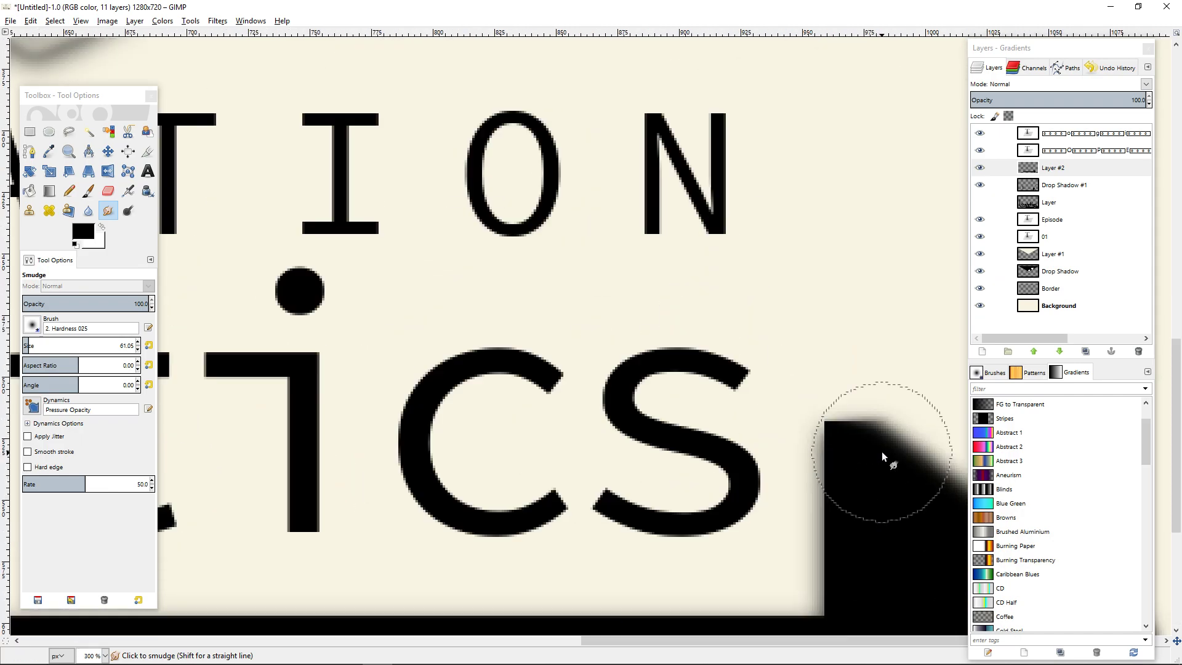
pyautogui.moveTo(850, 392); pyautogui.dragTo(840, 392)
pyautogui.moveTo(813, 452); pyautogui.dragTo(732, 43)
pyautogui.moveTo(834, 406); pyautogui.dragTo(667, 1)
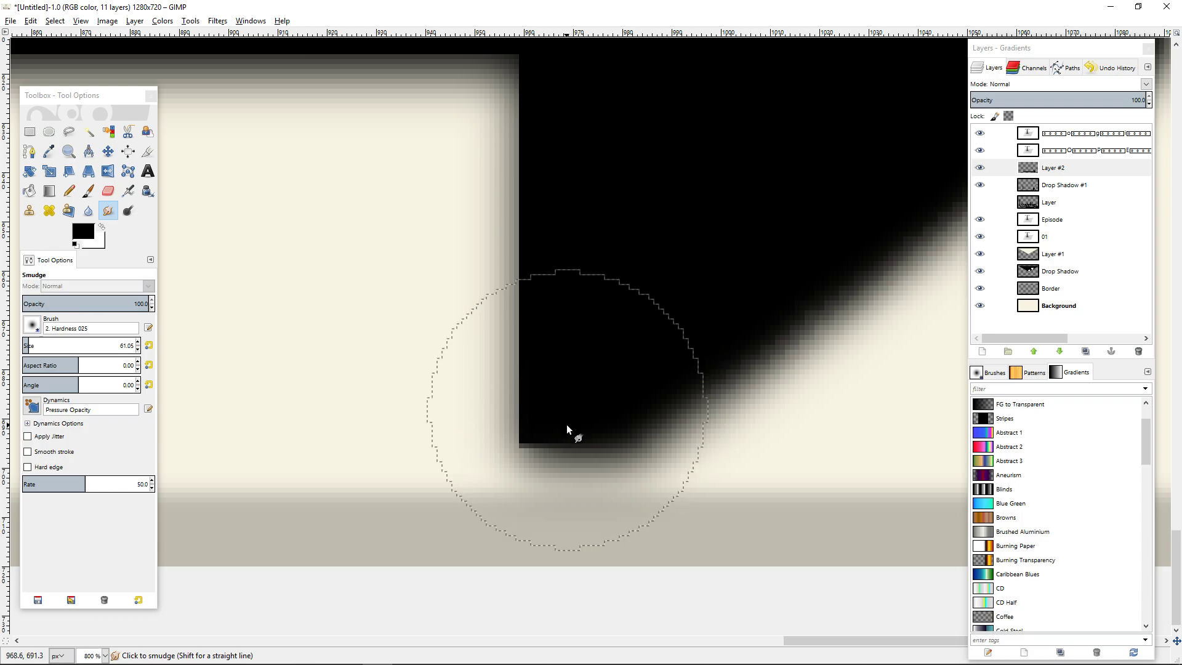
pyautogui.moveTo(581, 441)
pyautogui.mouseDown()
pyautogui.moveTo(568, 454)
pyautogui.moveTo(532, 451)
pyautogui.moveTo(552, 452)
pyautogui.mouseUp()
pyautogui.scroll(-4, 552, 452)
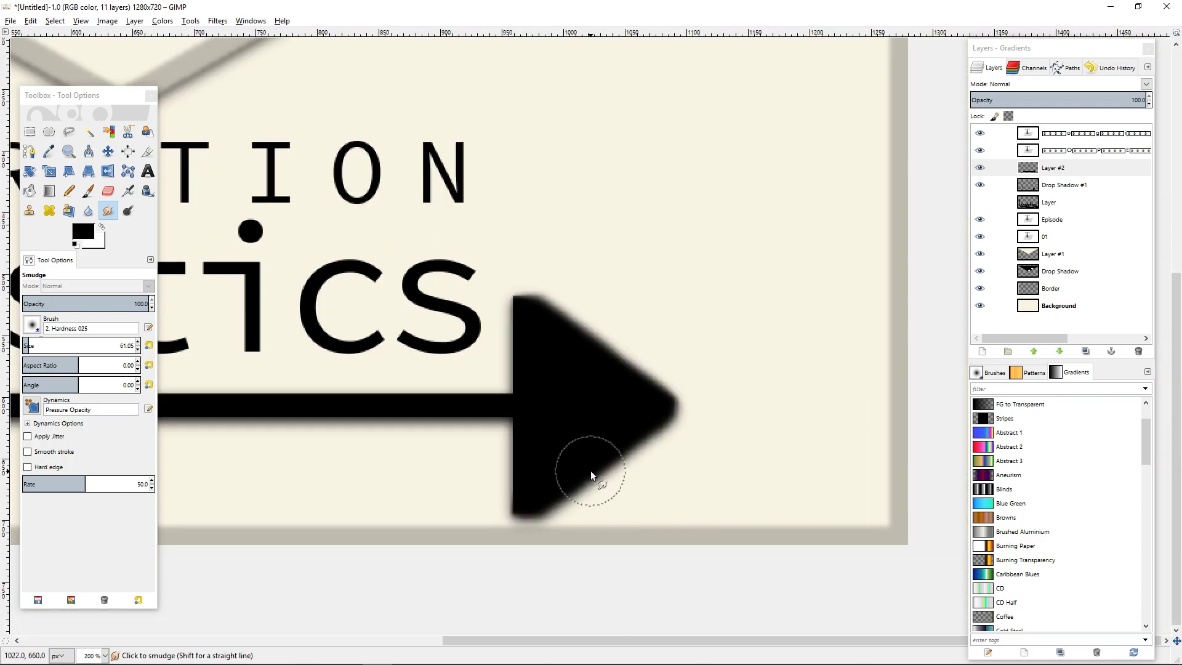
pyautogui.moveTo(278, 377); pyautogui.dragTo(438, 353)
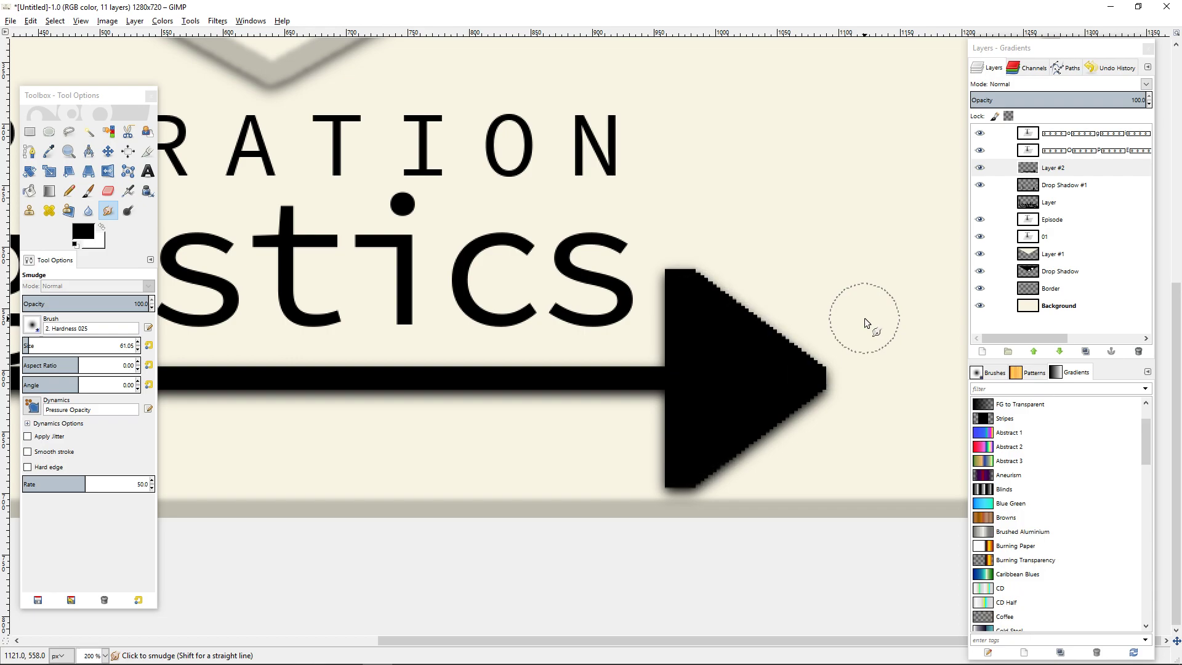
# Apply the Antialias filter to Layer #2 to soften the arrowhead's stepped edges, and check the upper diagonal up close.
pyautogui.click(234, 21)
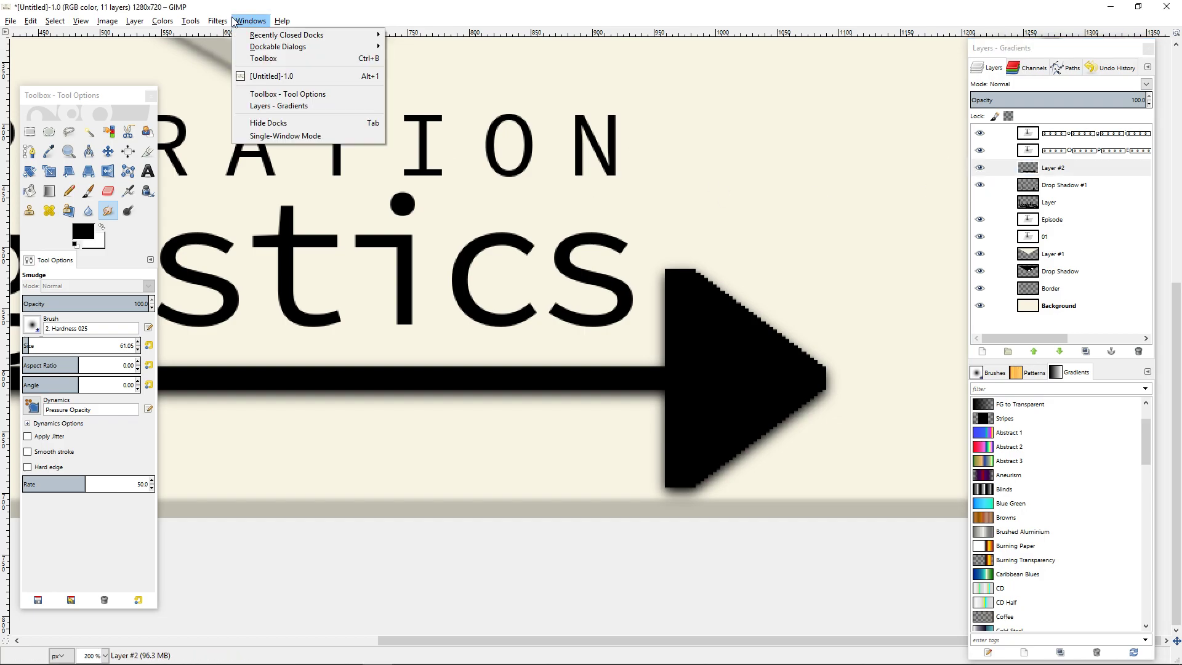
pyautogui.moveTo(218, 21)
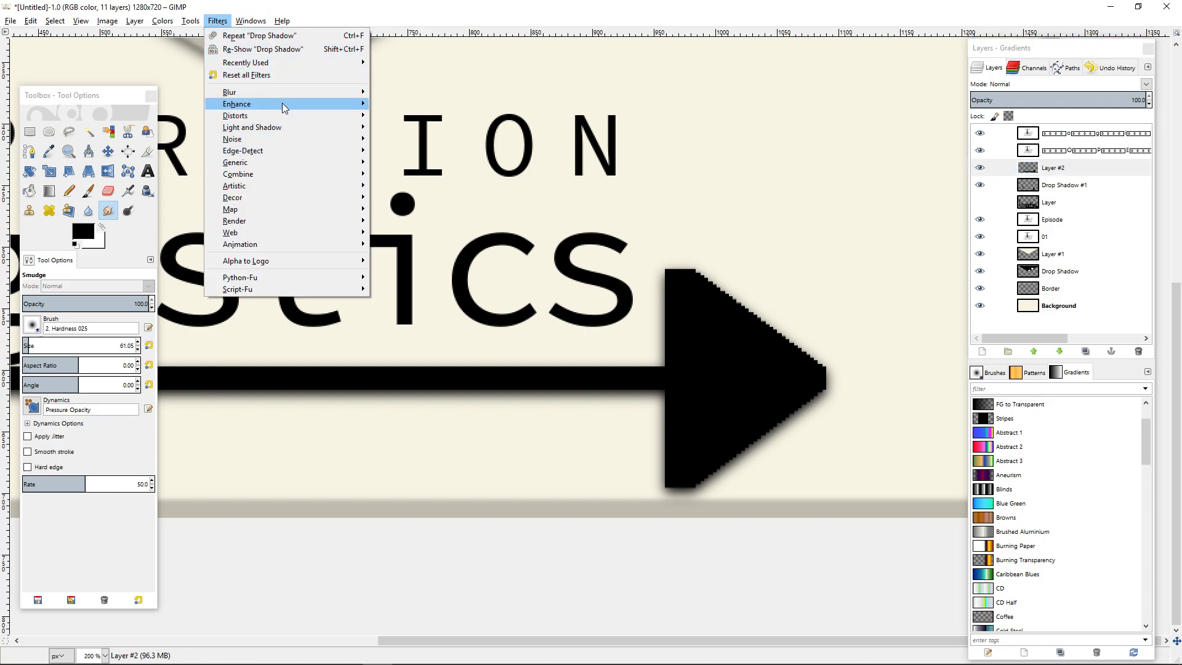
pyautogui.moveTo(282, 102)
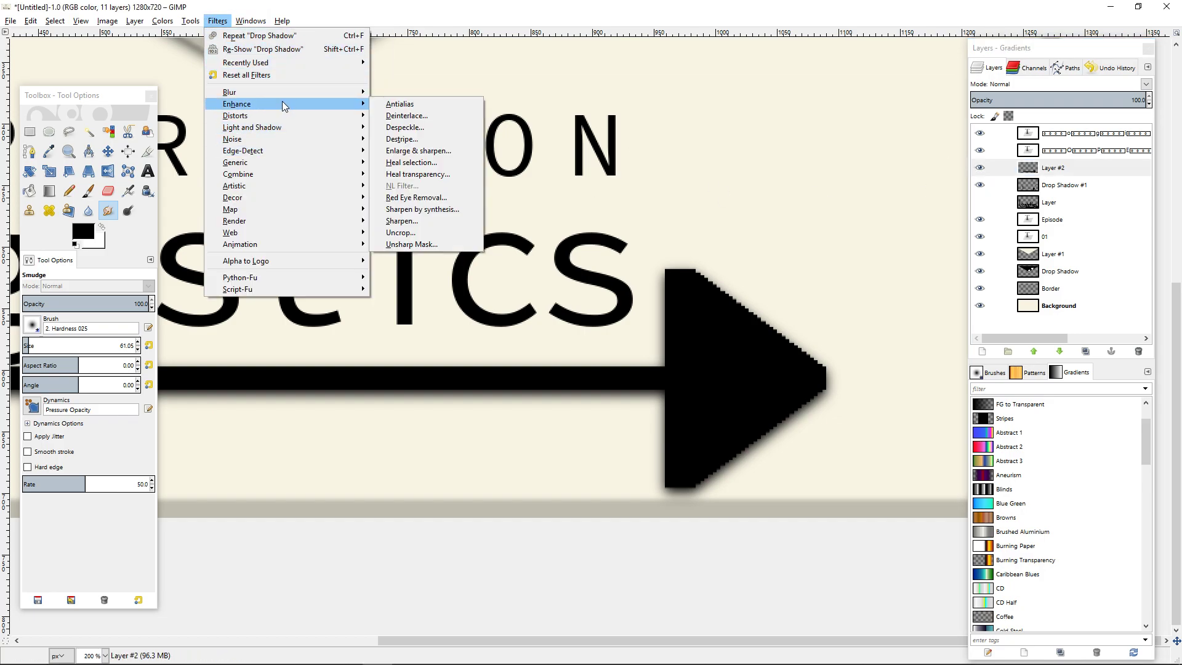
pyautogui.click(411, 106)
pyautogui.scroll(5, 855, 309)
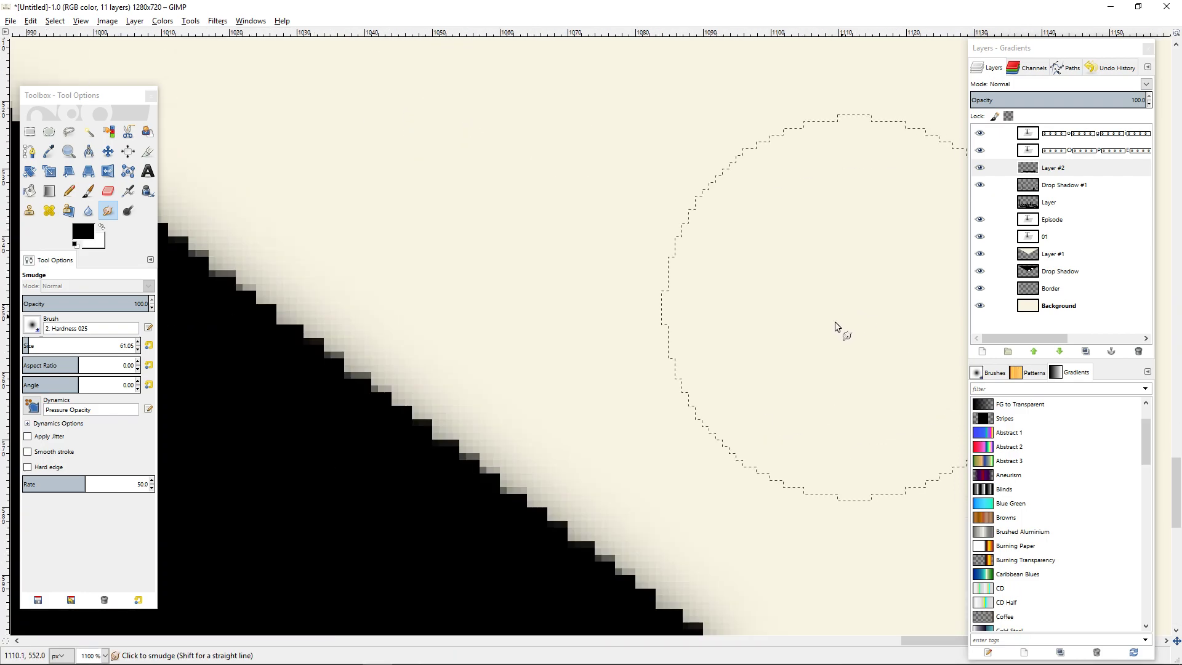
pyautogui.moveTo(666, 397); pyautogui.dragTo(870, 272)
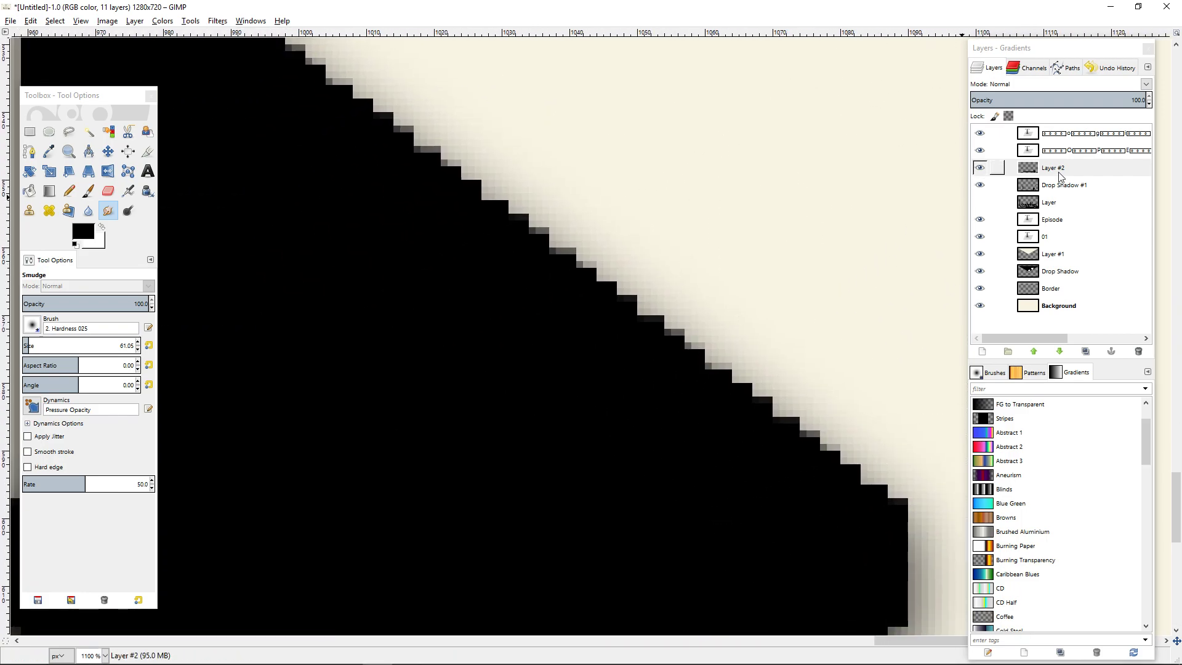
# Hide the Drop Shadow #1 layer to show the arrow without its shadow.
pyautogui.click(979, 185)
pyautogui.click(980, 186)
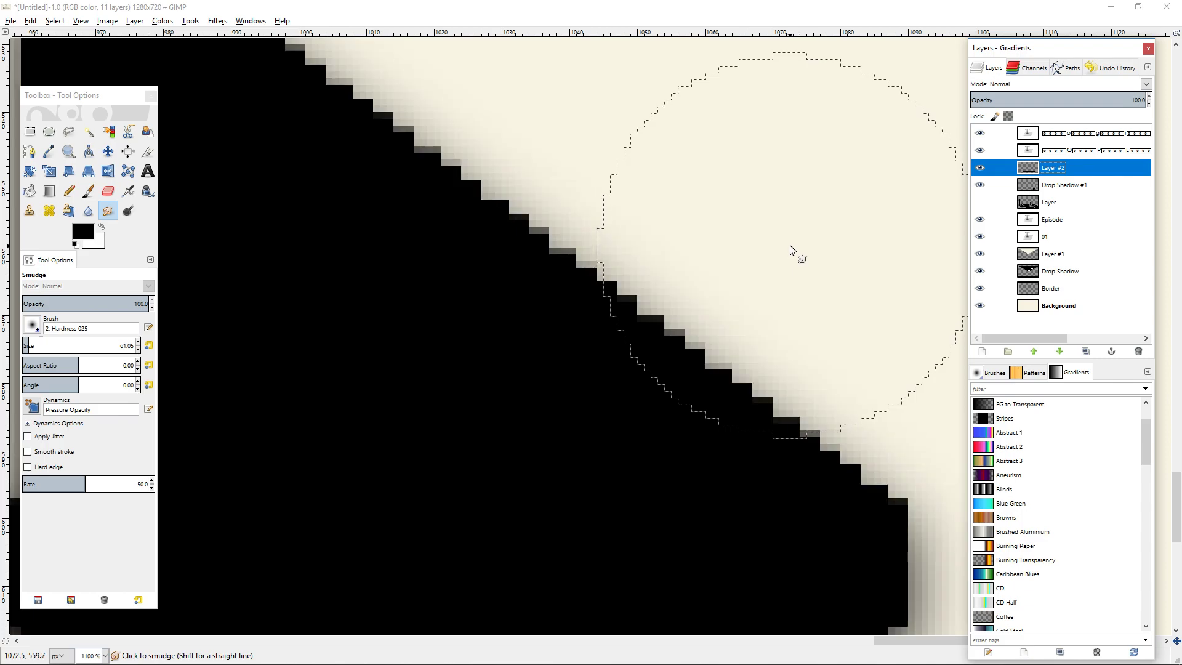
pyautogui.click(980, 186)
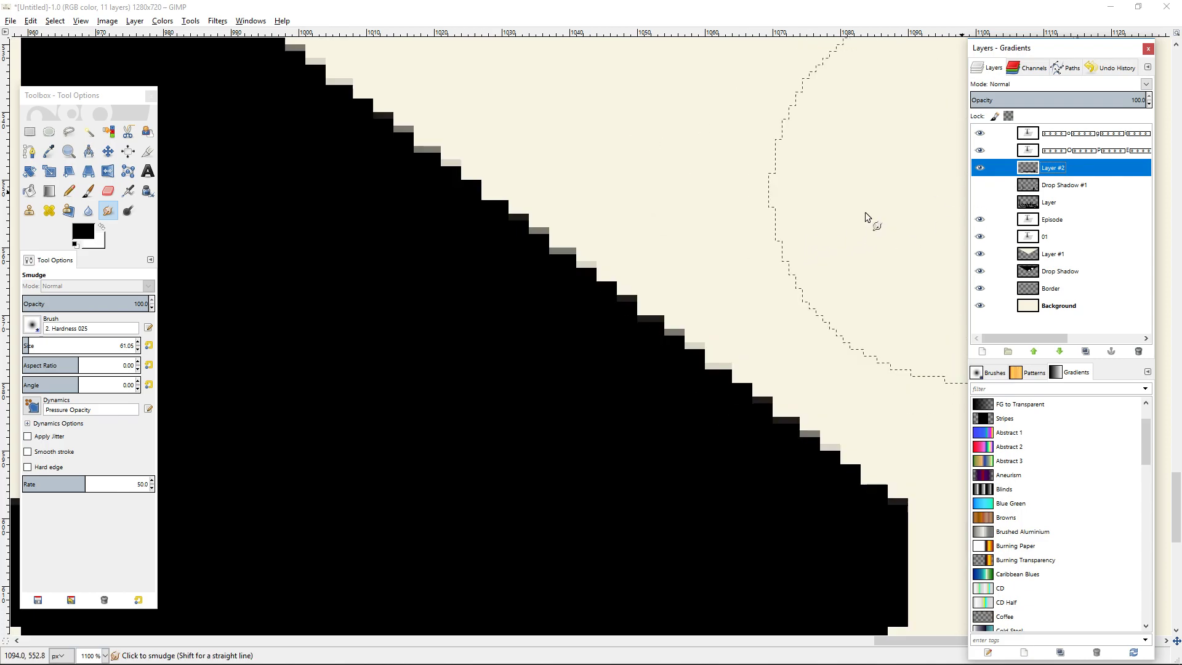
# Run the Antialias filter on the Layer #2 arrow again and check its effect on the arrowhead's edges.
pyautogui.press('2')
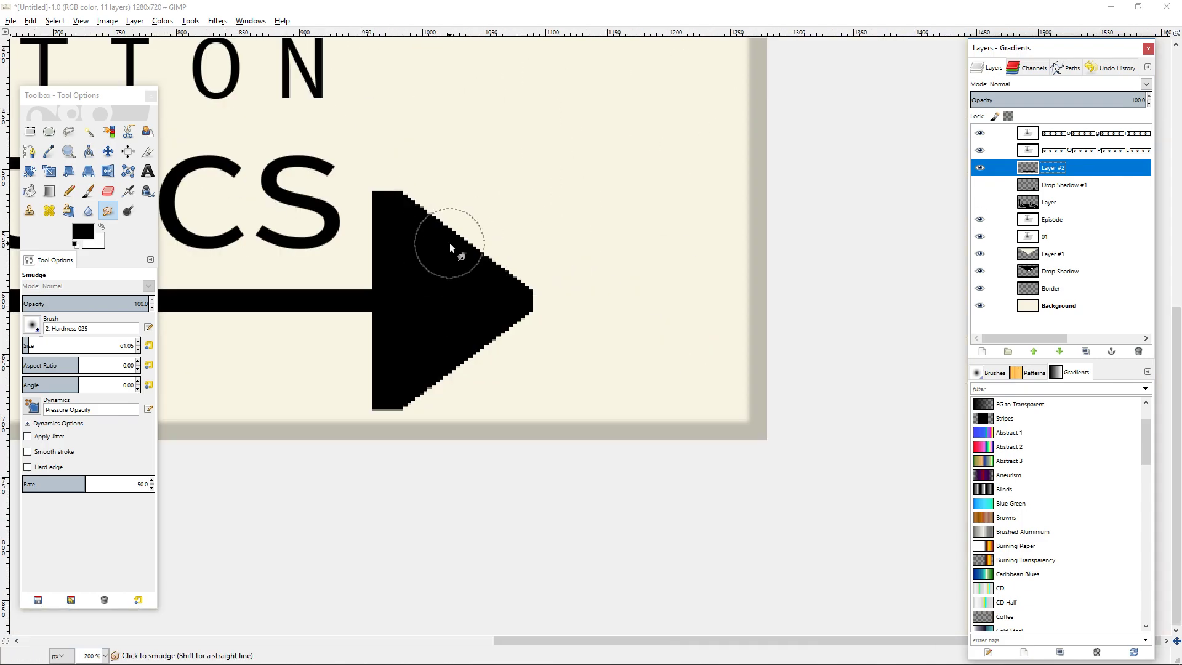
pyautogui.click(217, 21)
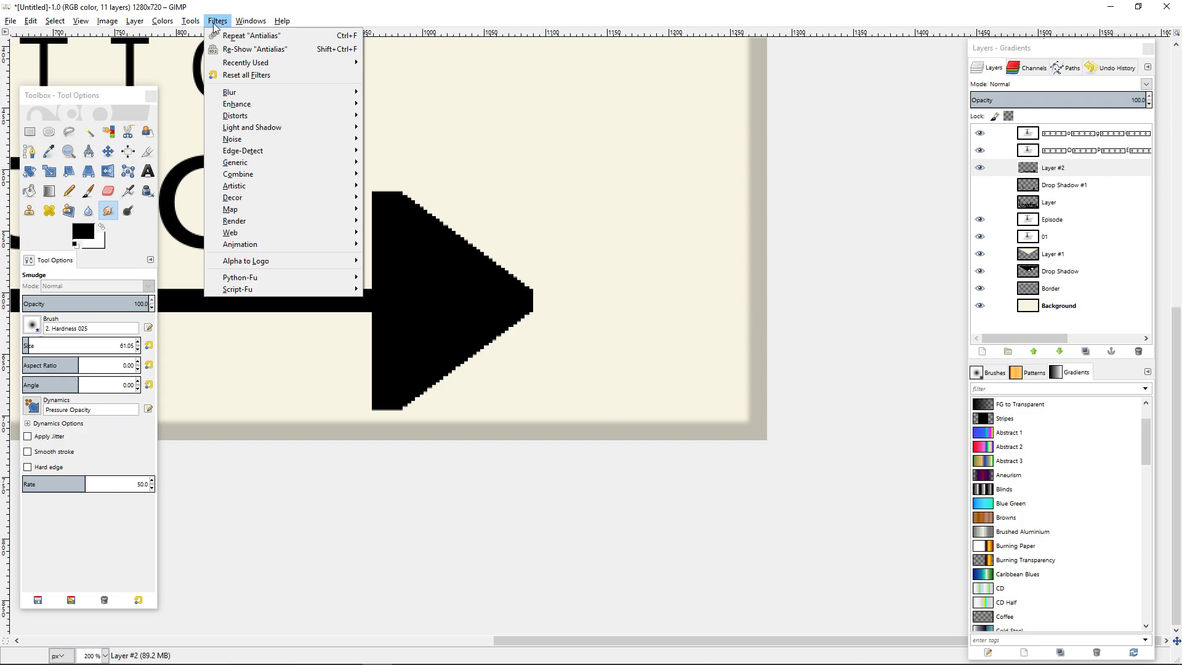
pyautogui.click(269, 48)
pyautogui.moveTo(411, 184); pyautogui.dragTo(519, 268)
pyautogui.scroll(1, 526, 278)
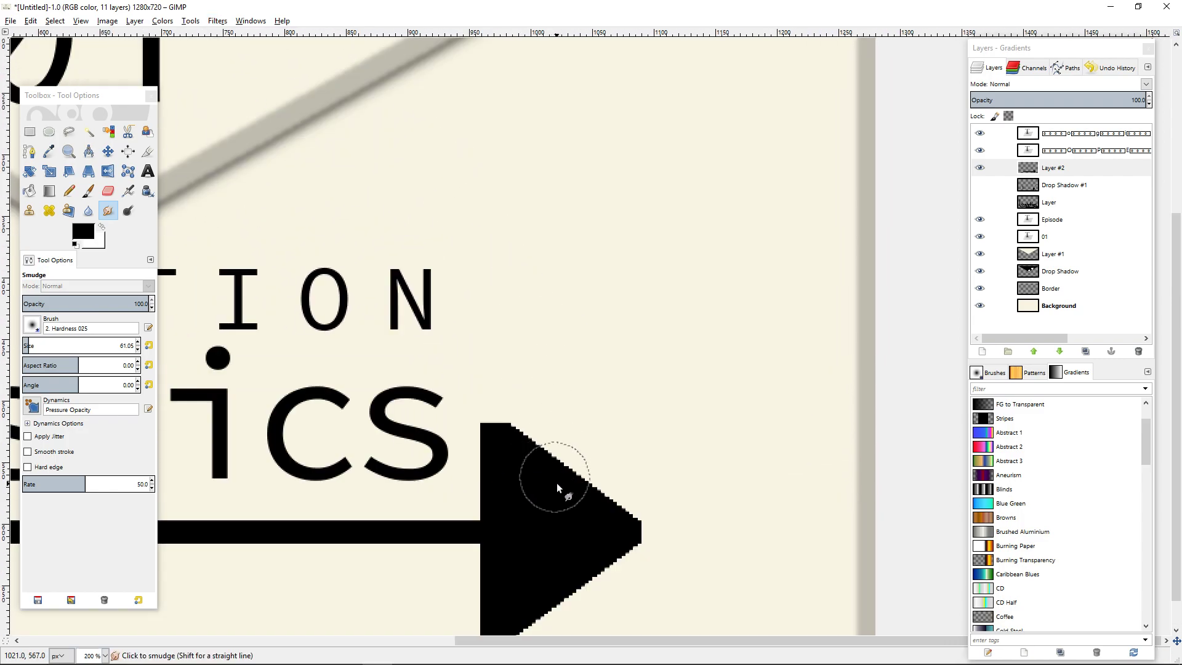
pyautogui.scroll(3, 555, 469)
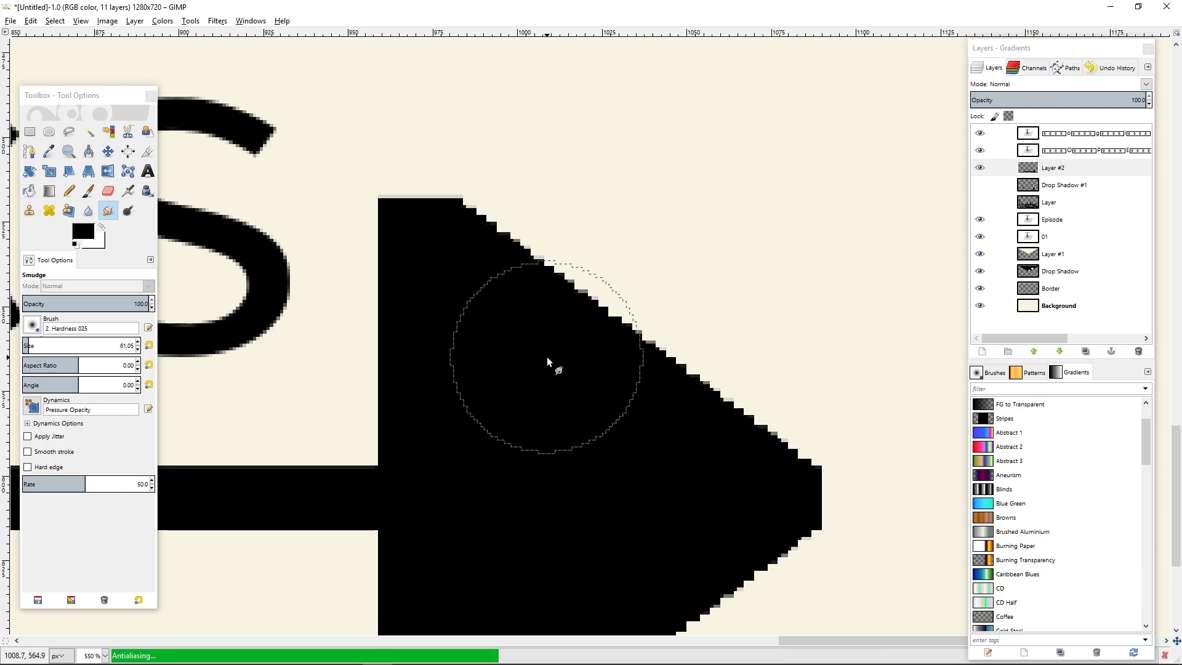
pyautogui.scroll(-7, 547, 356)
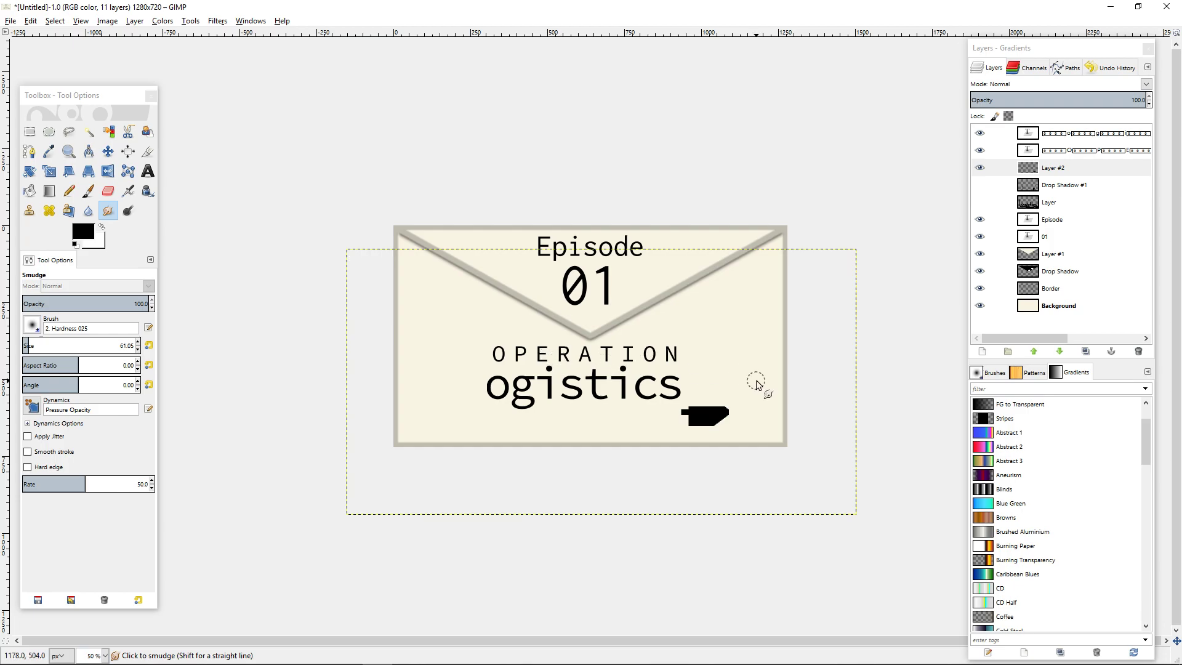
pyautogui.hscroll(1, 554, 178)
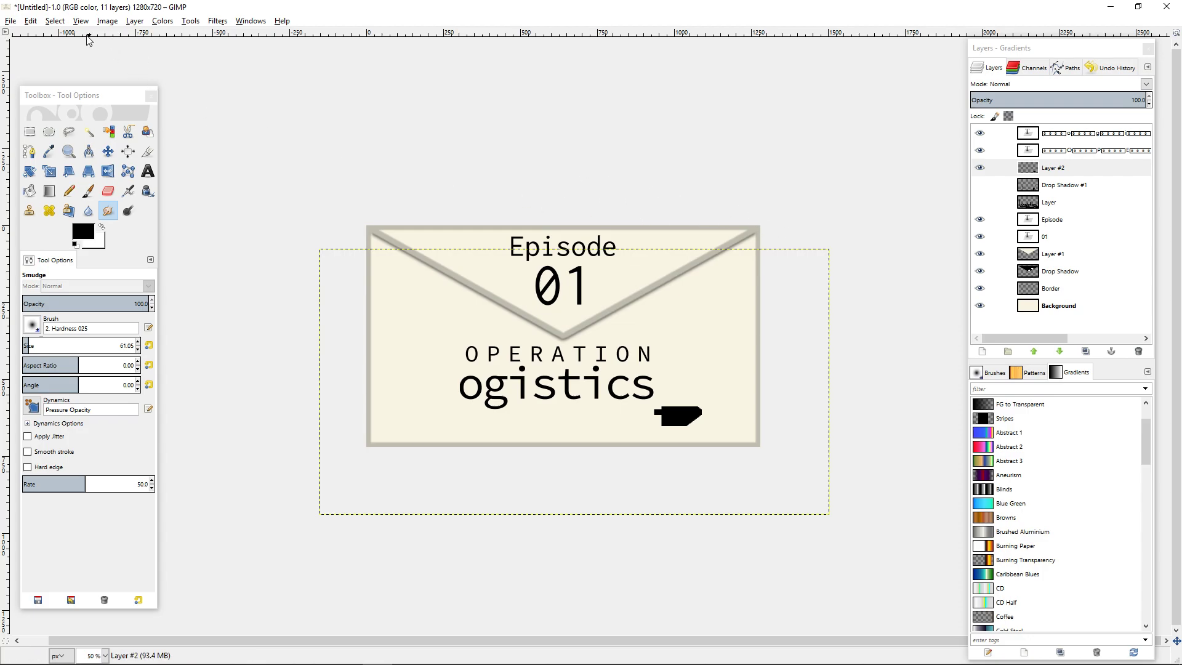
# Check the undo history for a state from before the antialiasing, and return to the layer list.
pyautogui.click(32, 22)
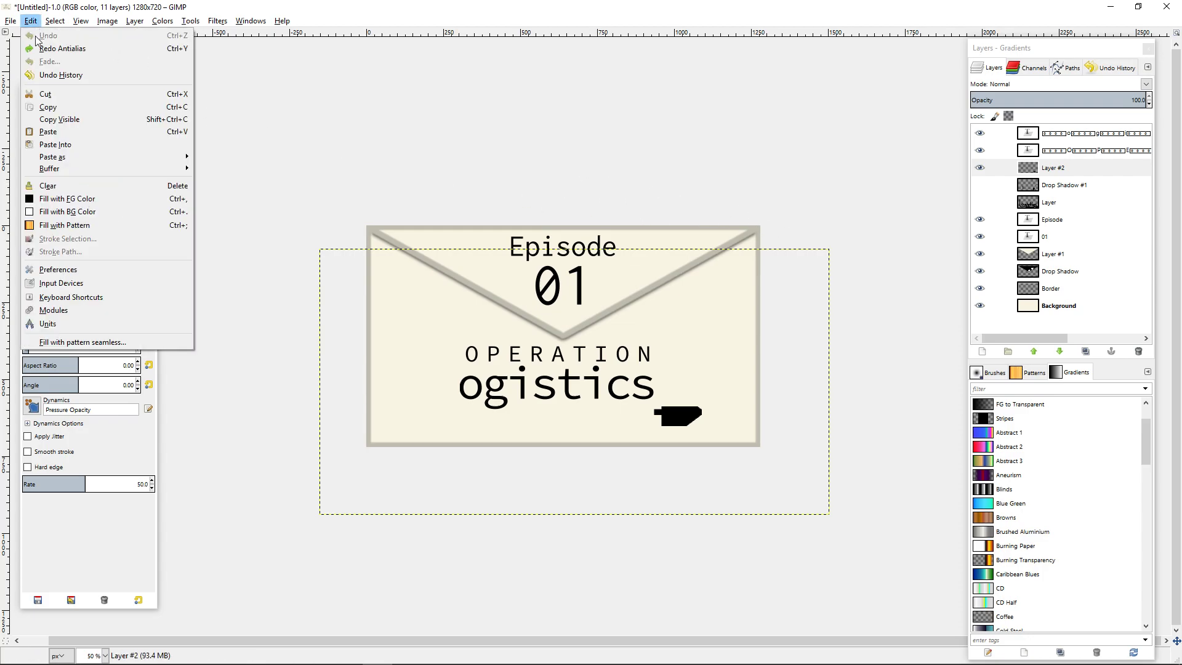
pyautogui.click(61, 75)
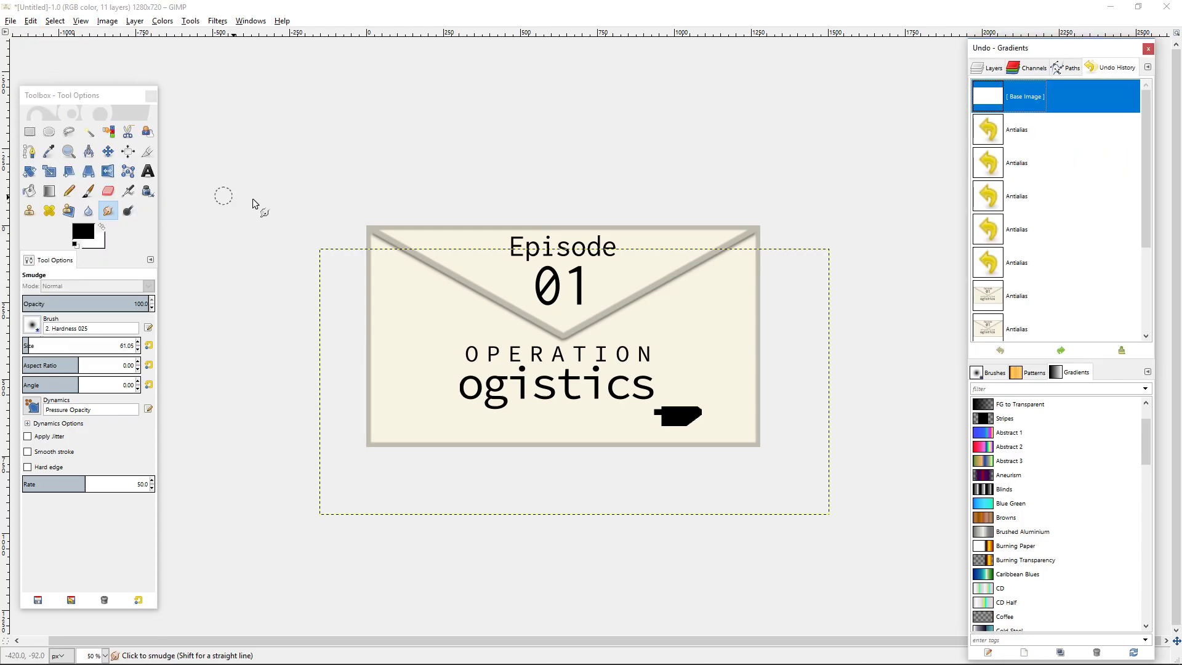
pyautogui.click(1005, 69)
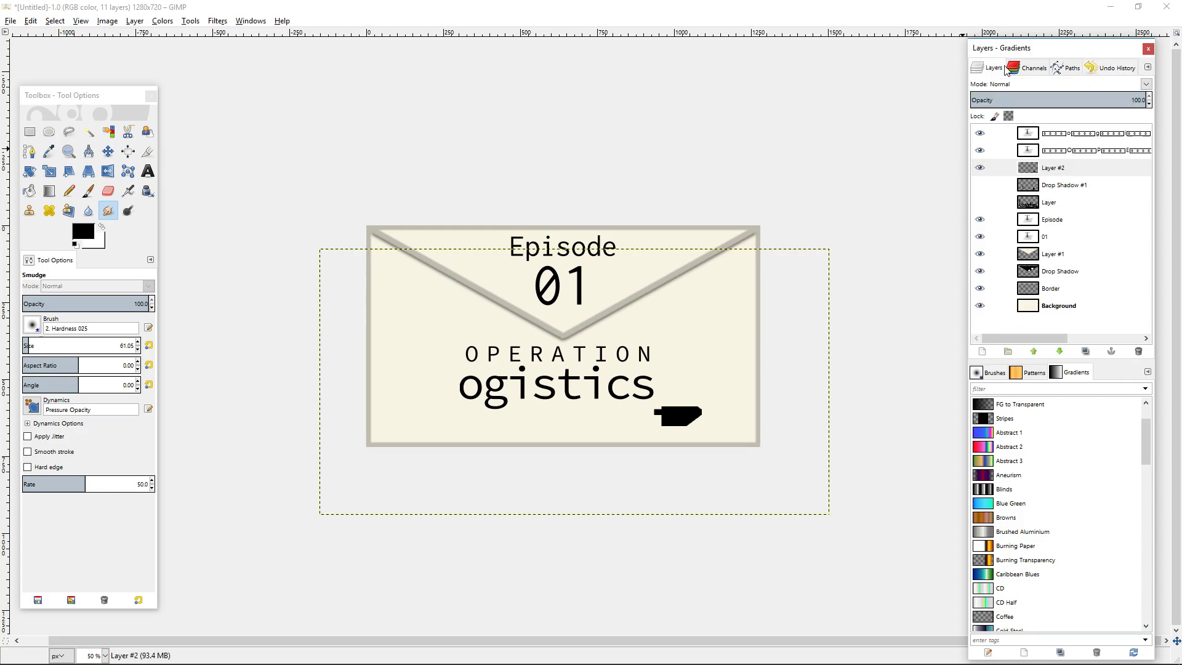
# Delete Layer #2 with the damaged arrow and add a new transparent 1280 x 720 px layer in its place.
pyautogui.click(1040, 173)
pyautogui.click(1138, 351)
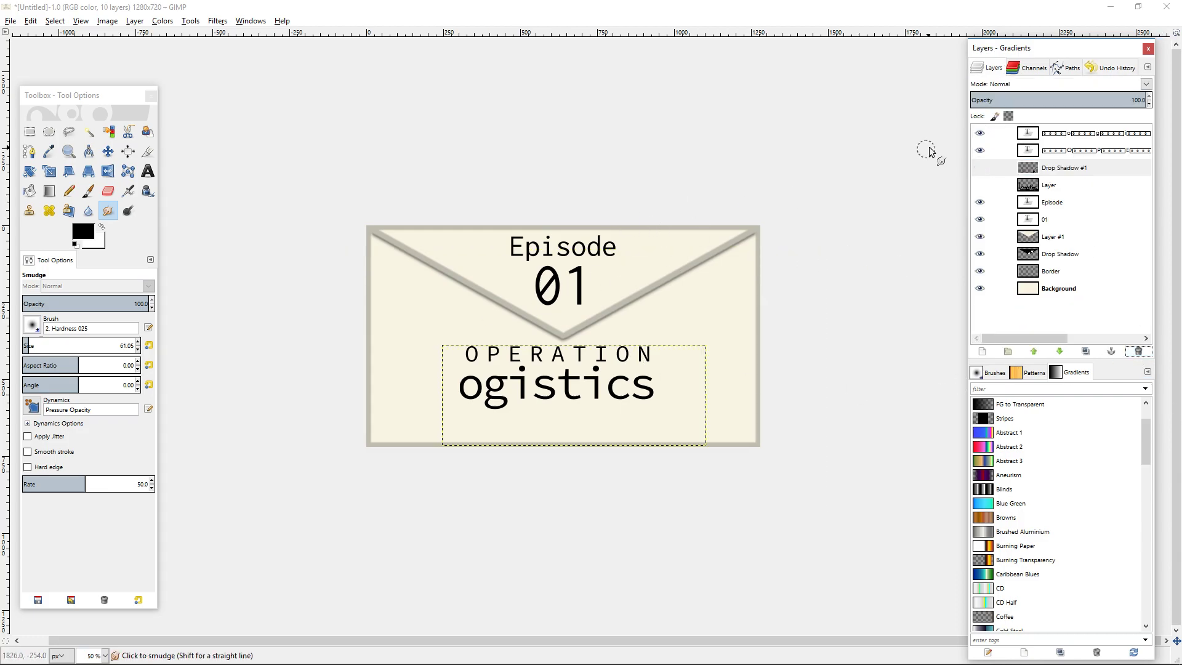
pyautogui.click(983, 351)
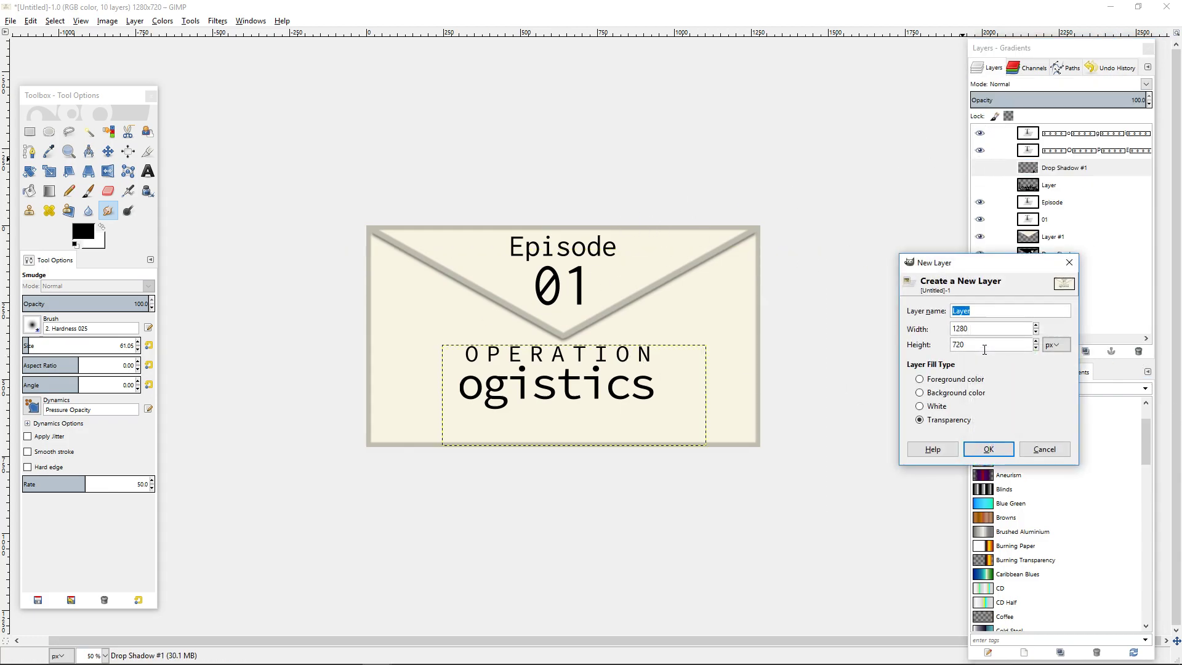
pyautogui.click(985, 450)
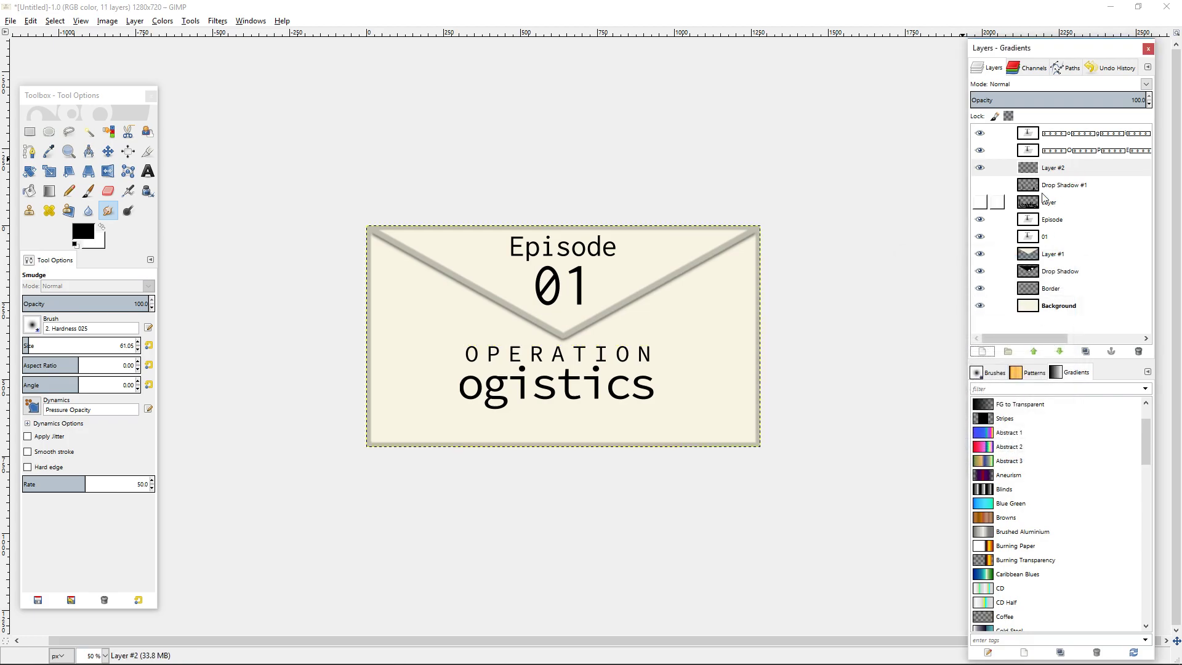
# Choose the Pencil tool with the Pixel brush and set its size to 40.
pyautogui.moveTo(290, 363); pyautogui.dragTo(464, 302)
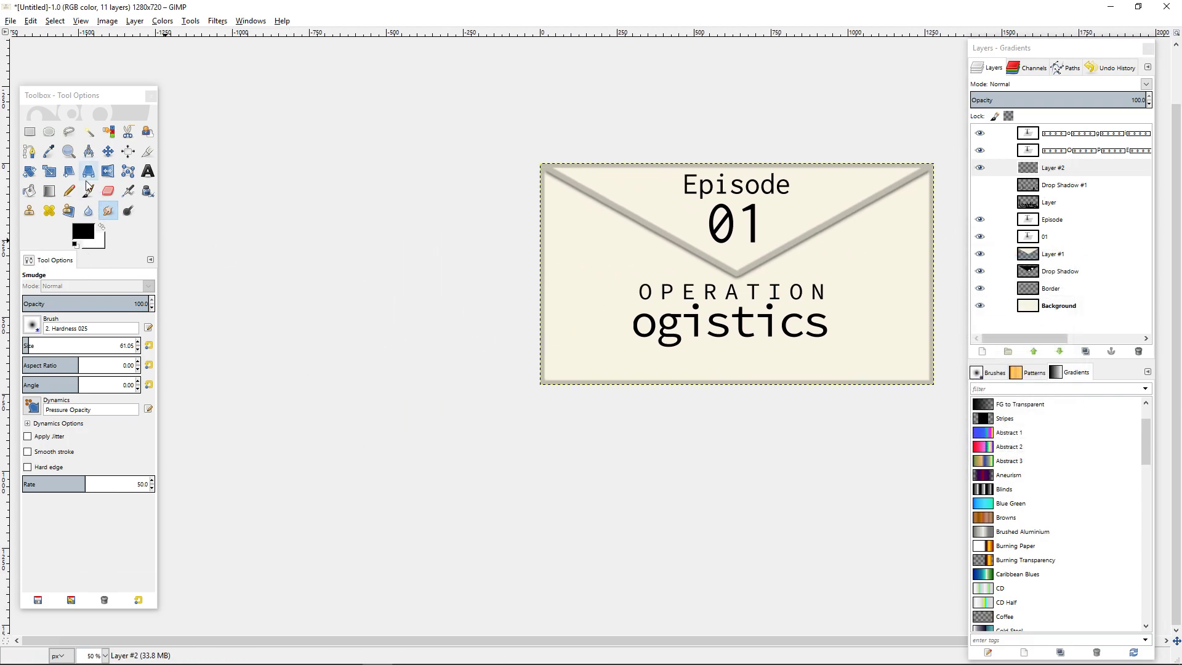
pyautogui.click(71, 192)
pyautogui.click(30, 325)
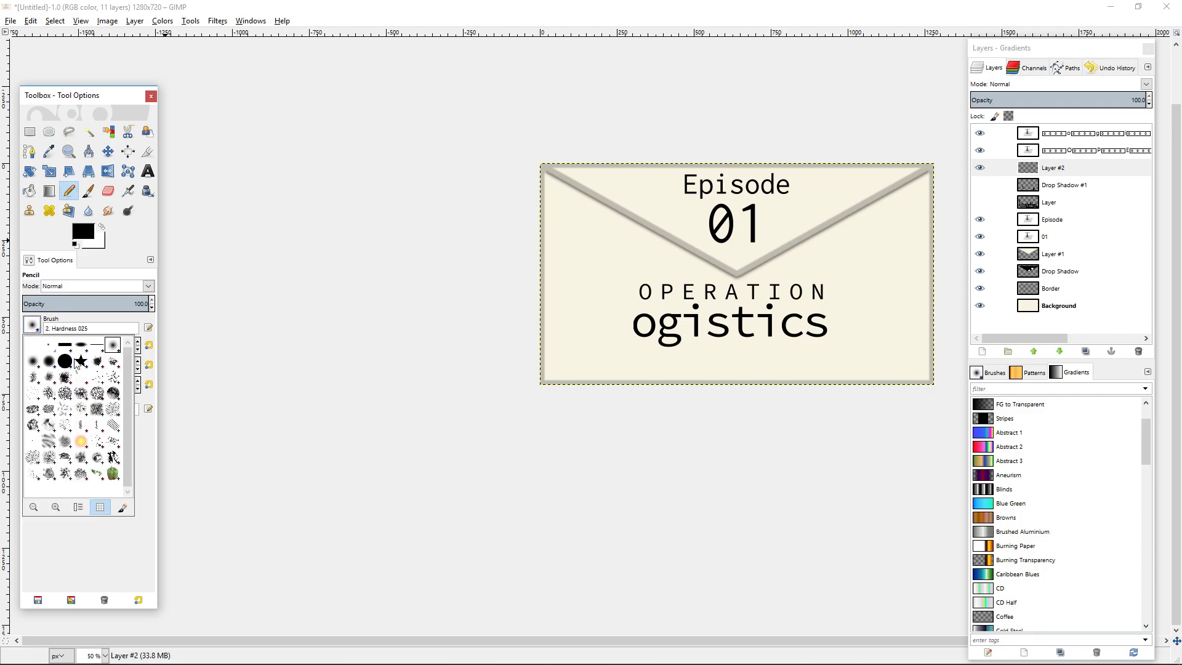
pyautogui.click(47, 346)
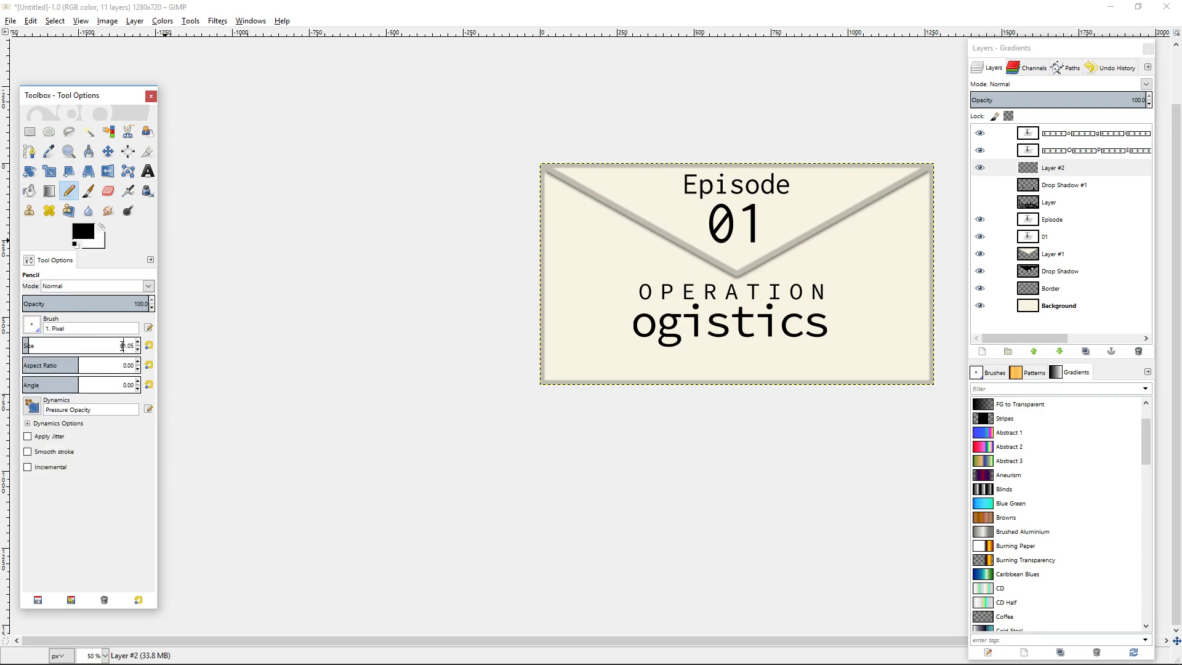
pyautogui.doubleClick(123, 346)
pyautogui.write('4')
pyautogui.press('Return')
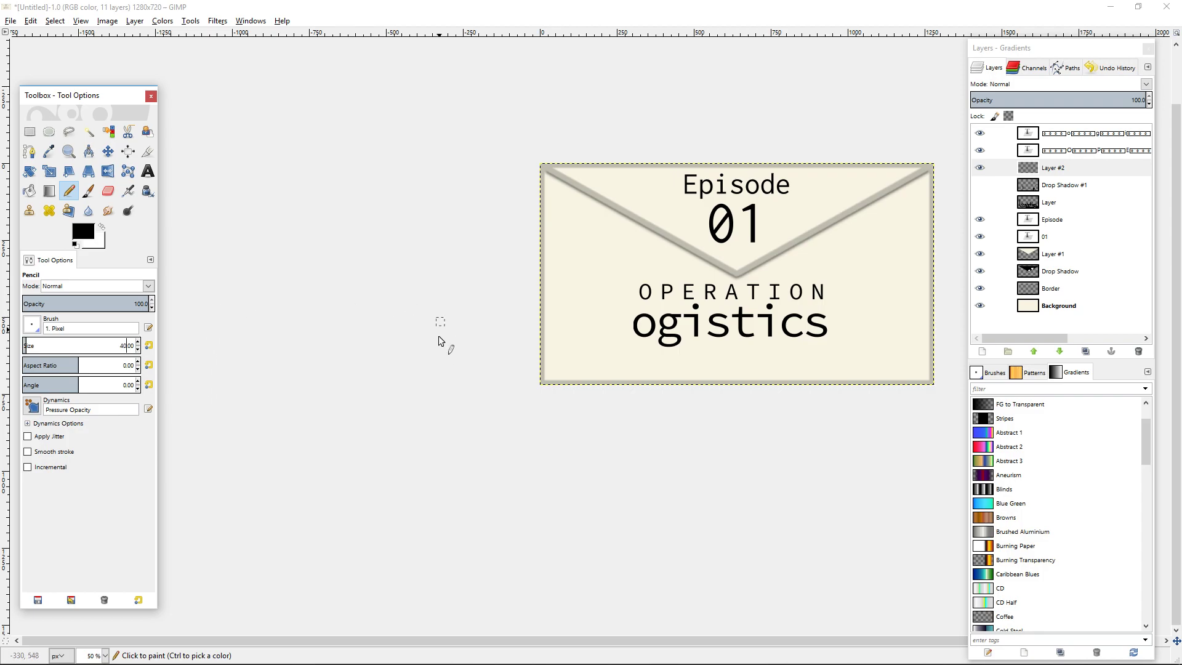
# Draw the L's straight vertical stem in black before "ogistics", from the height of OPERATION to below the g.
pyautogui.scroll(4, 601, 303)
pyautogui.scroll(-3, 456, 224)
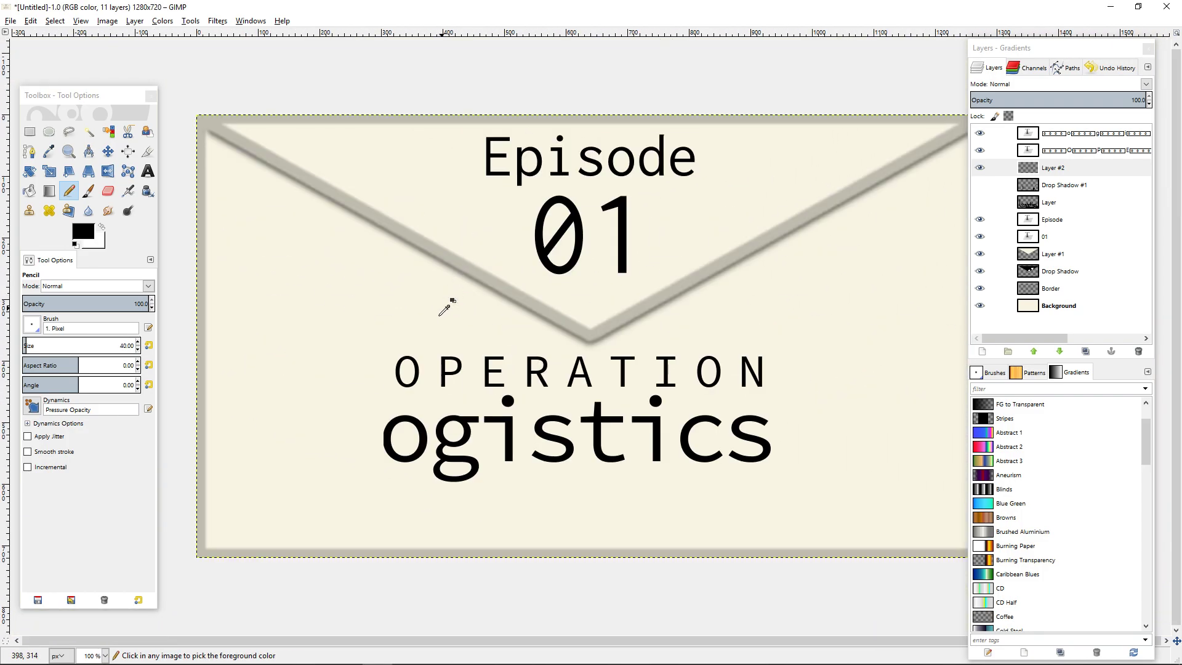
pyautogui.moveTo(356, 369); pyautogui.dragTo(483, 280)
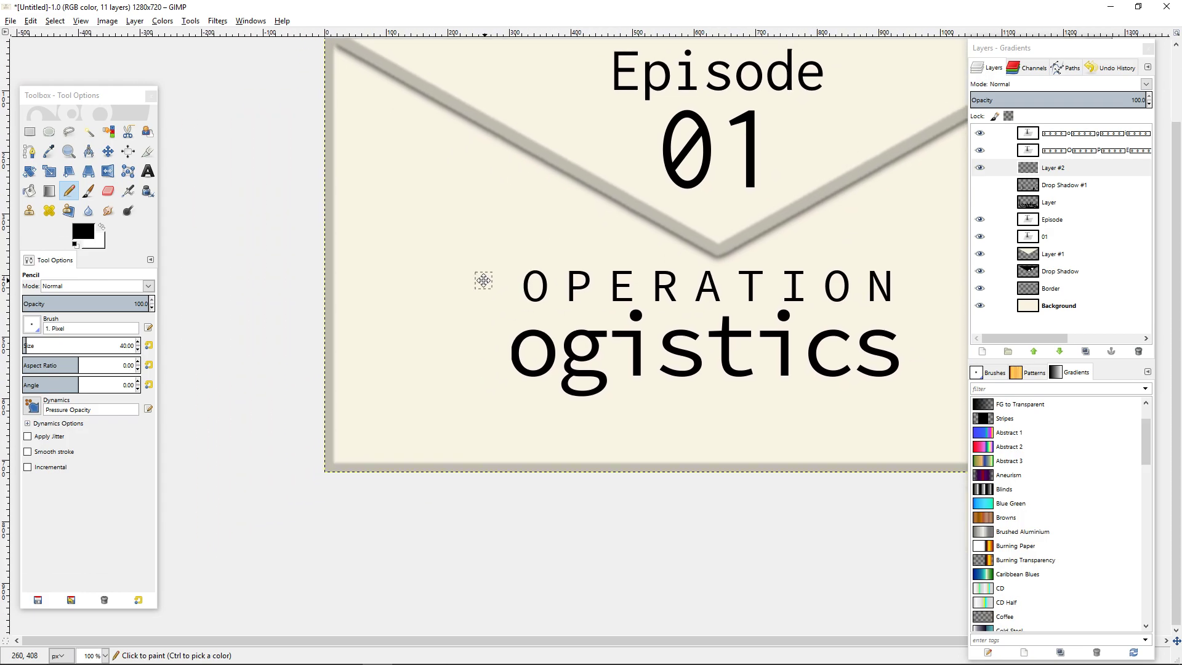
pyautogui.scroll(2, 510, 373)
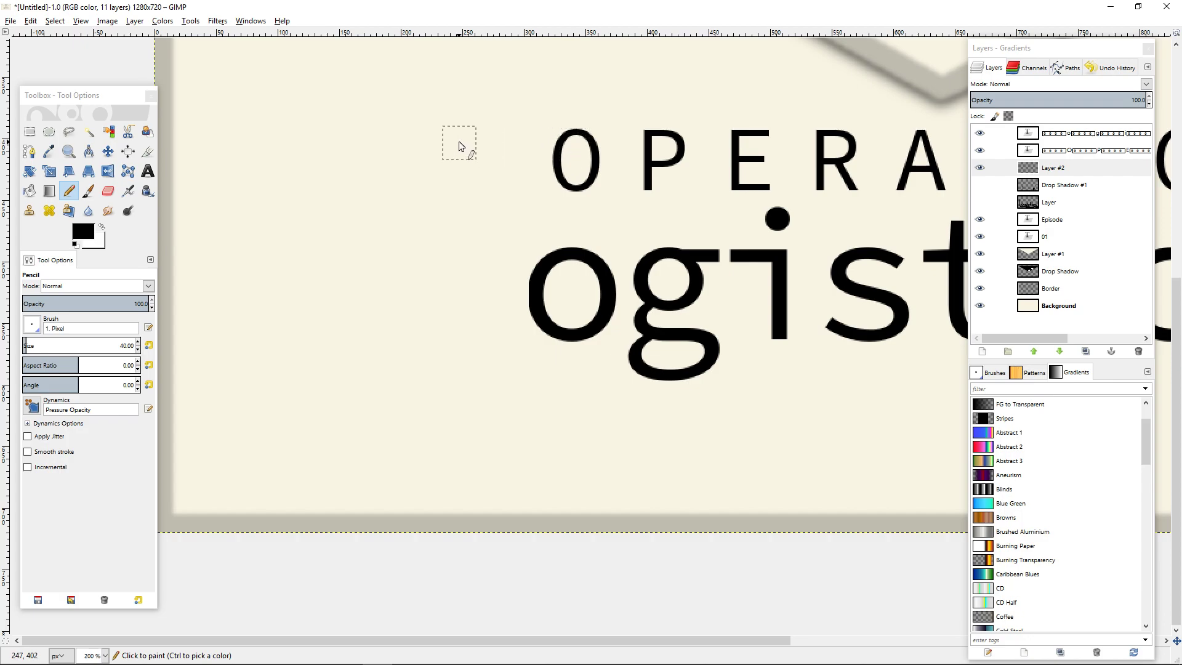
pyautogui.click(454, 143)
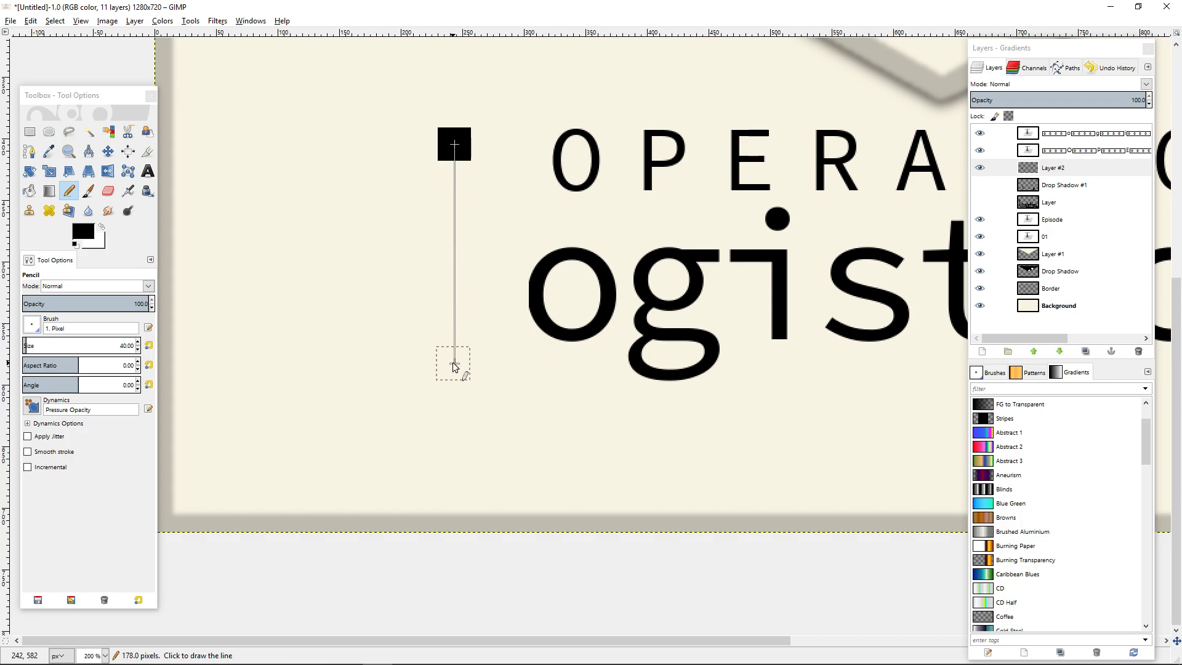
pyautogui.keyDown('shift'); pyautogui.click(456, 397); pyautogui.keyUp('shift')
# Draw a straight horizontal arrow shaft from the stem's lower end, under "ogistics" and well past its final s.
pyautogui.hscroll(5, 739, 417)
pyautogui.scroll(1, 739, 417)
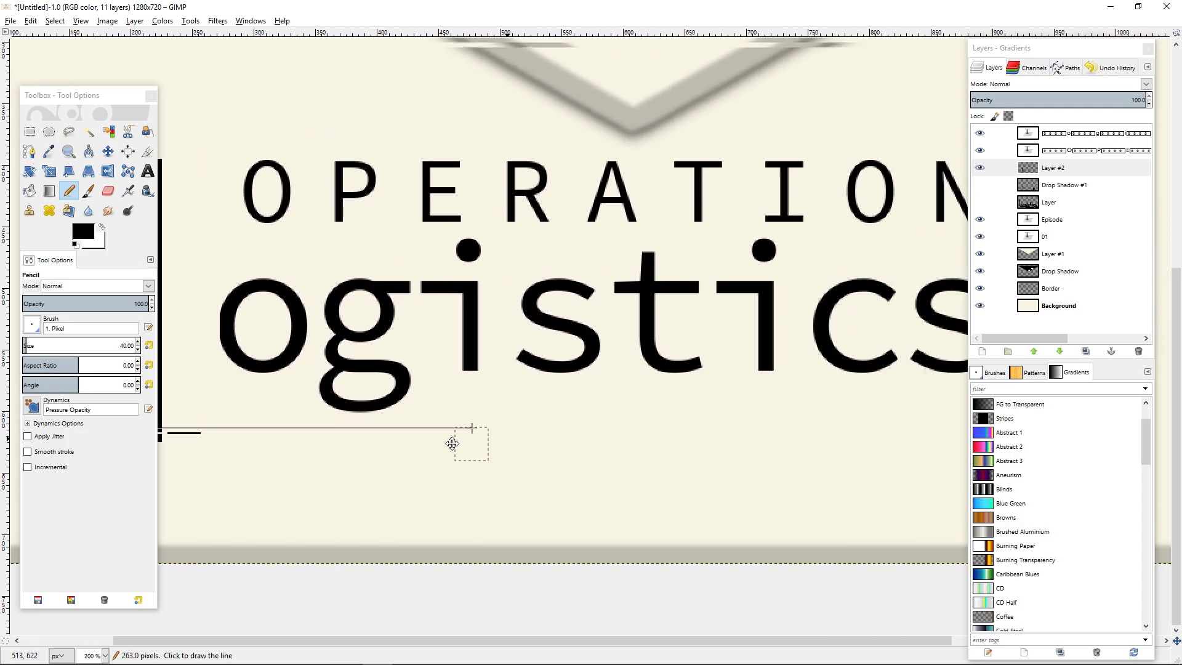
pyautogui.hscroll(3, 591, 423)
pyautogui.hscroll(3, 594, 425)
pyautogui.scroll(1, 594, 425)
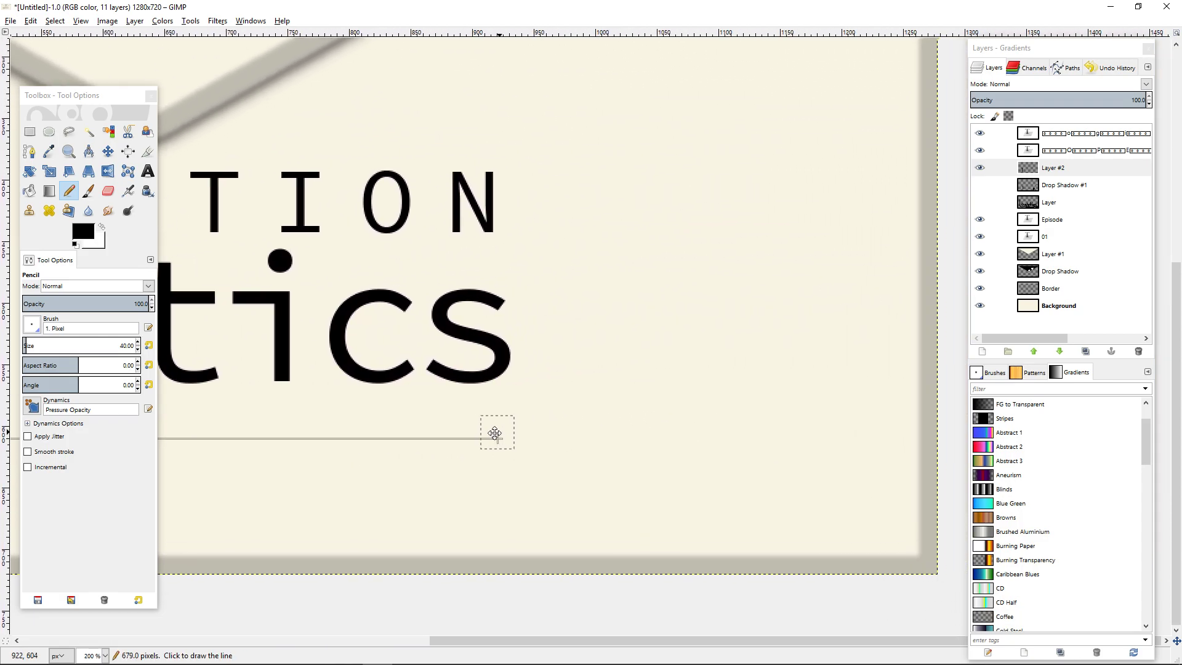
pyautogui.keyDown('shift'); pyautogui.click(738, 445); pyautogui.keyUp('shift')
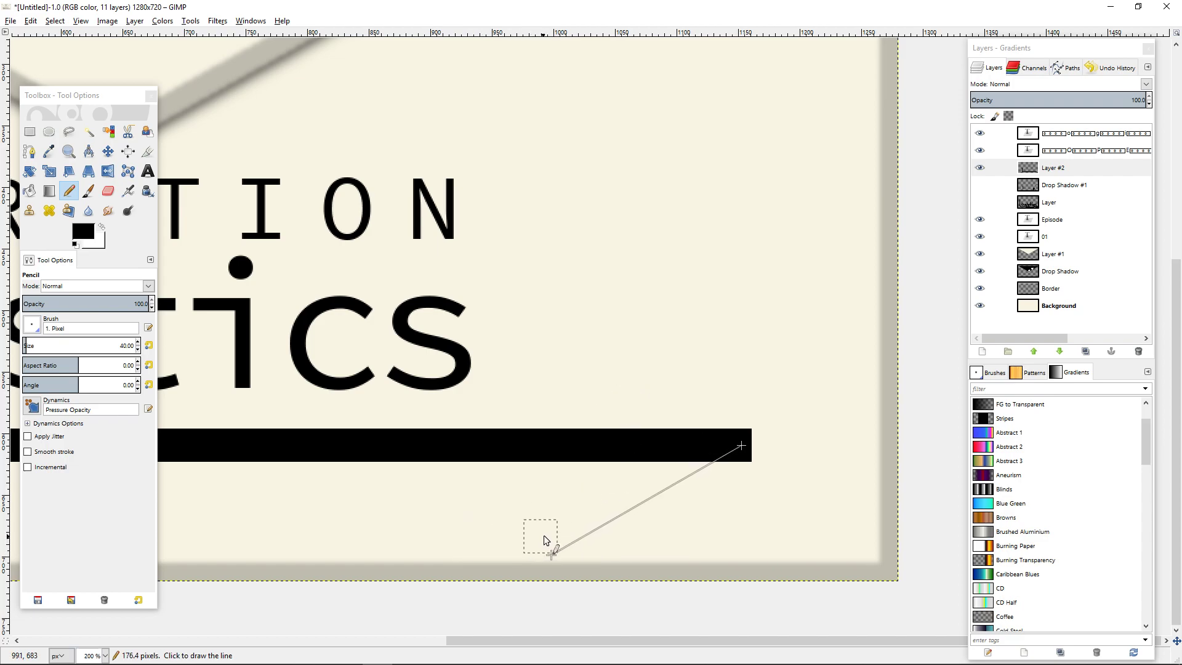
# Outline a triangular arrowhead at the shaft's end with two diagonal strokes about 133 px long and a vertical back edge.
pyautogui.keyDown('shift'); pyautogui.click(594, 530); pyautogui.keyUp('shift')
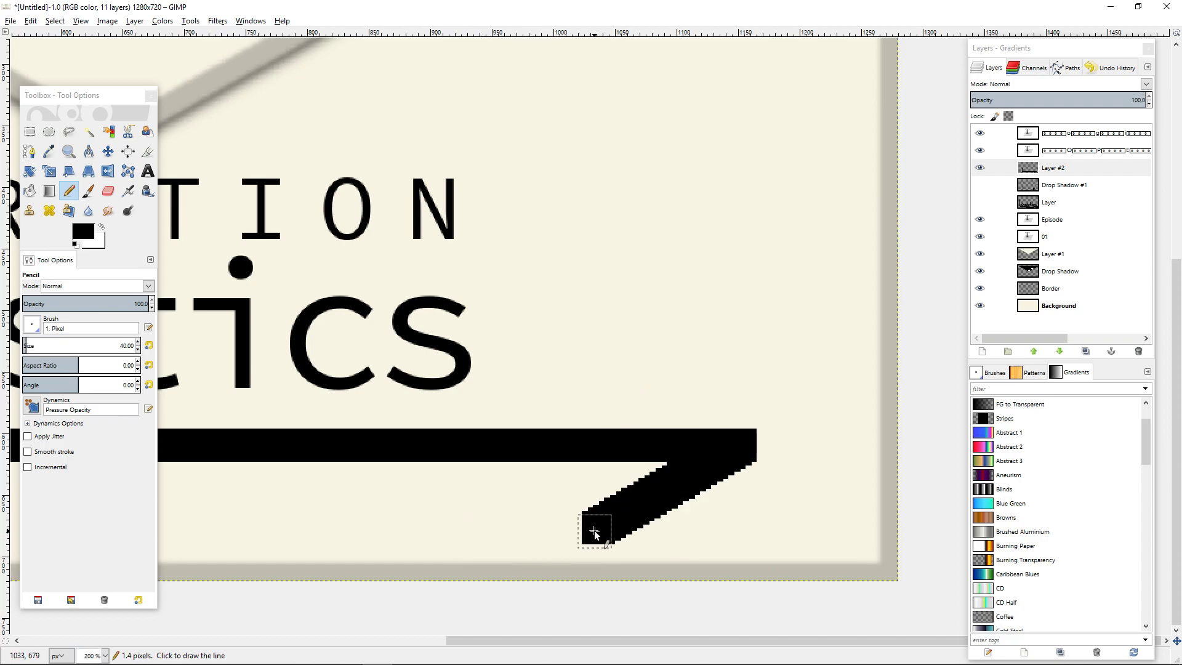
pyautogui.hotkey('ctrl', 'z')
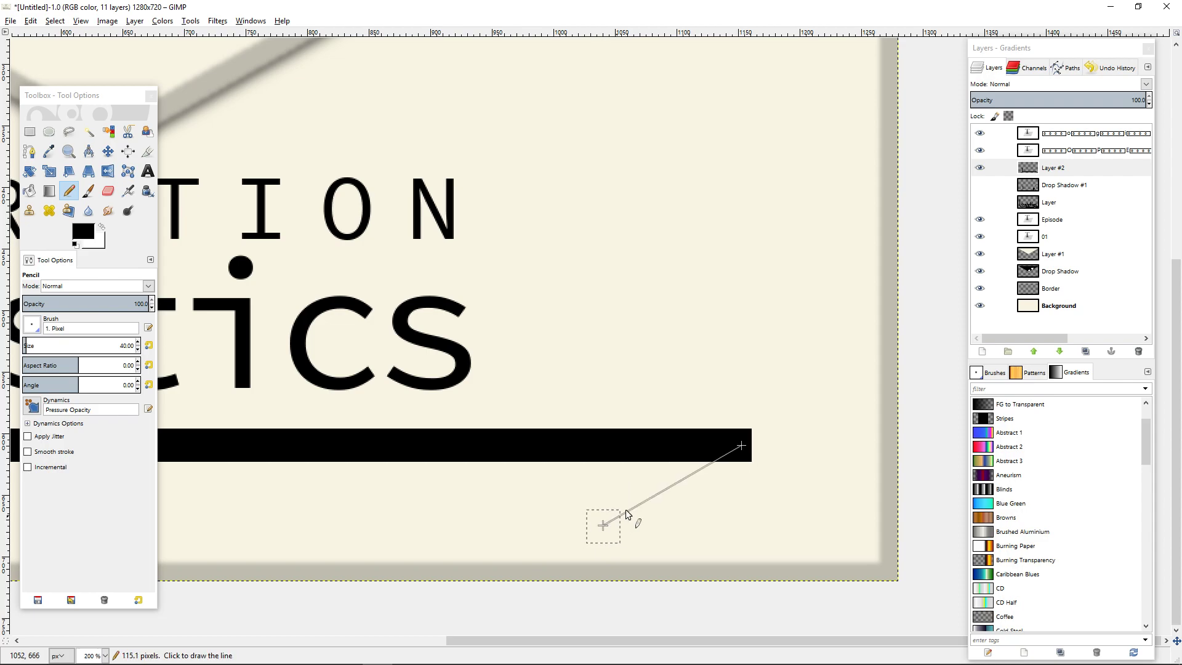
pyautogui.keyDown('shift'); pyautogui.click(600, 528); pyautogui.keyUp('shift')
pyautogui.click(740, 445)
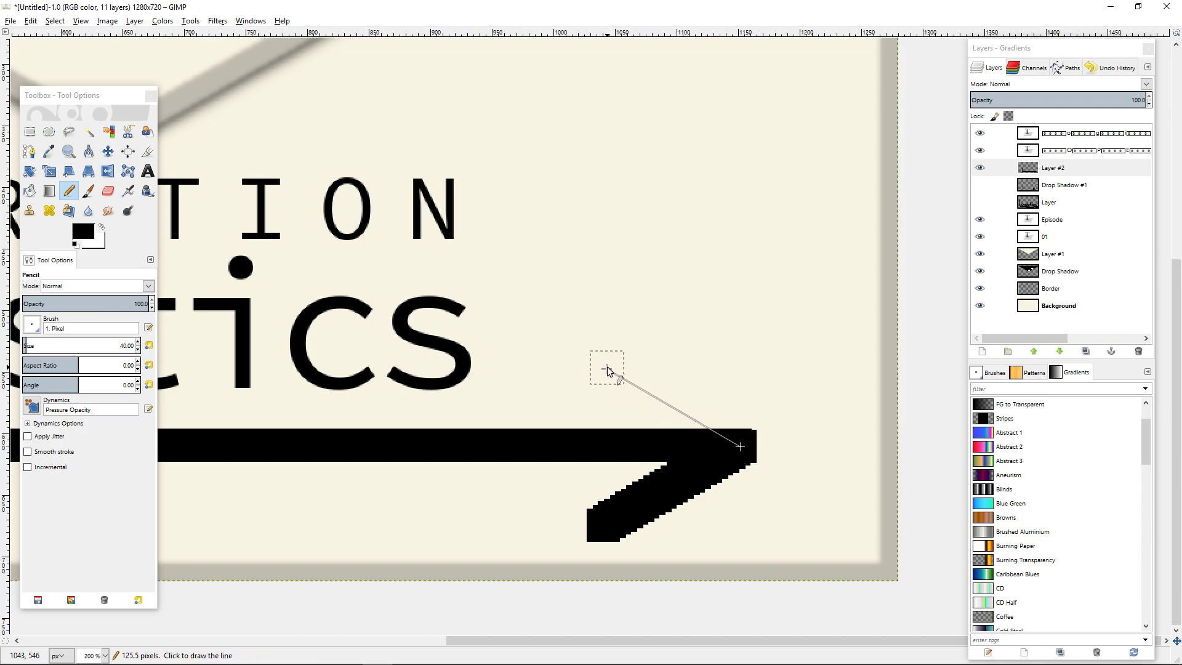
pyautogui.keyDown('shift'); pyautogui.click(600, 365); pyautogui.keyUp('shift')
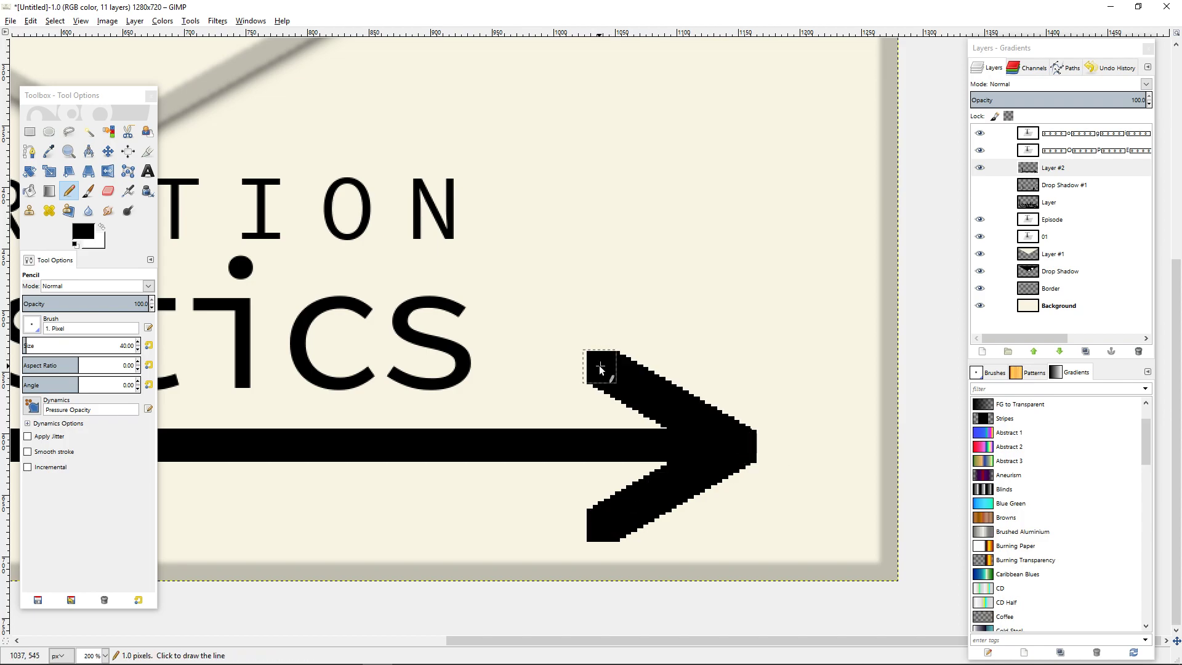
pyautogui.keyDown('shift'); pyautogui.click(589, 519); pyautogui.keyUp('shift')
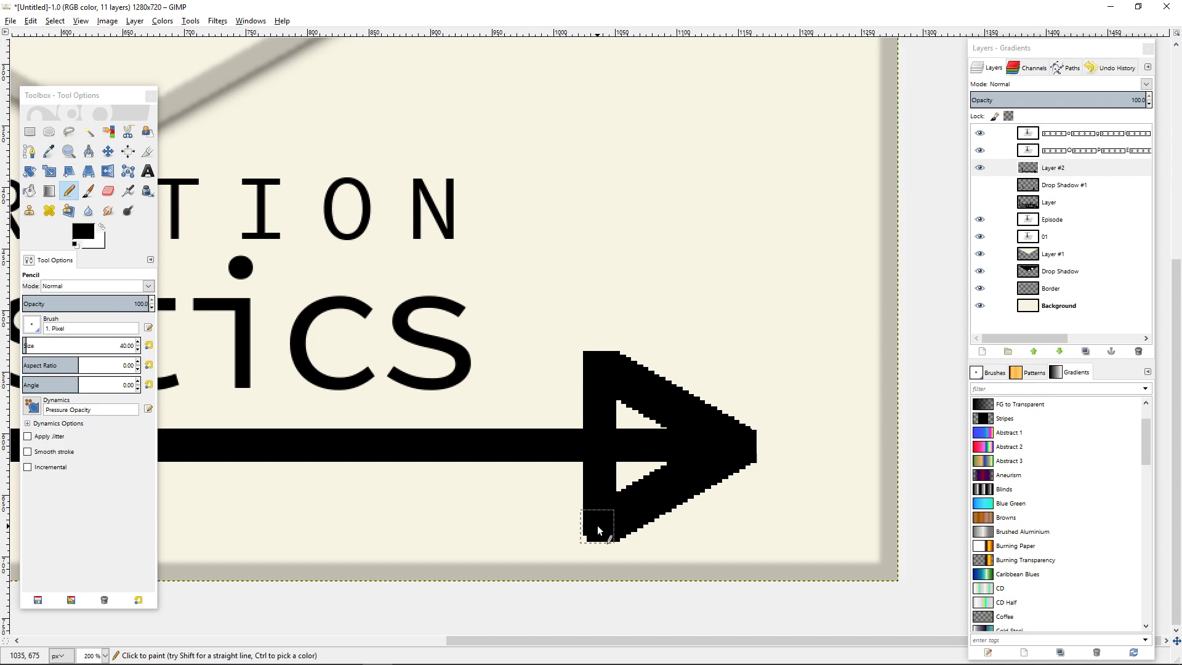
# Fill the hollow areas inside the arrowhead with solid black using the Pencil.
pyautogui.keyDown('shift'); pyautogui.click(599, 525); pyautogui.keyUp('shift')
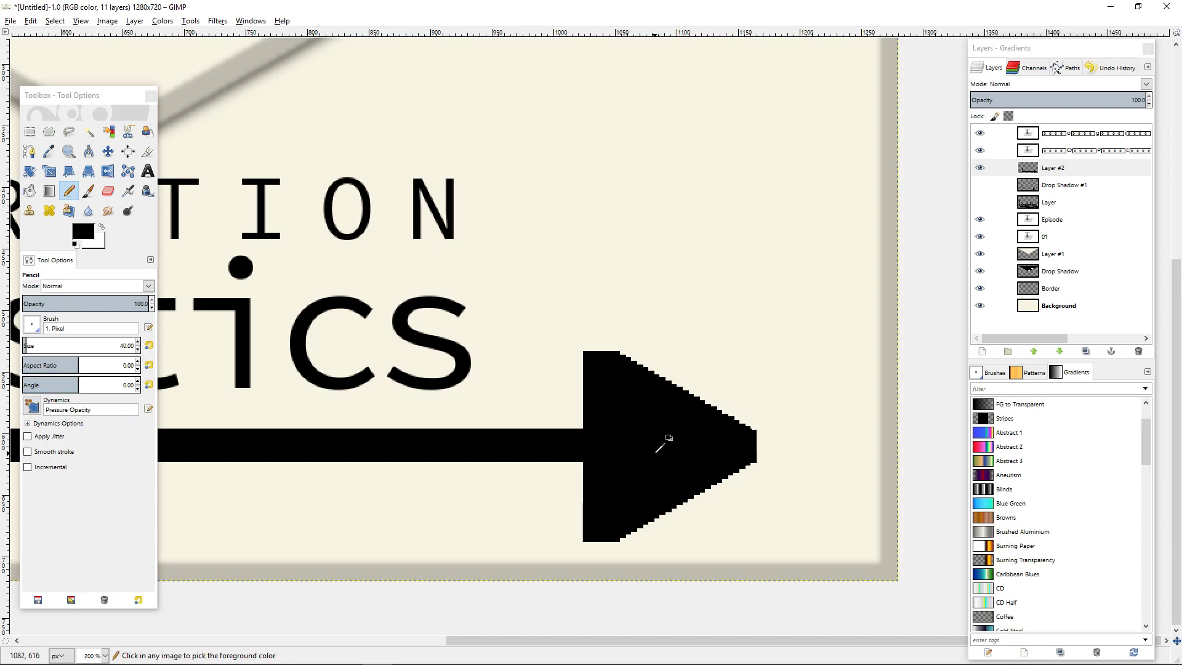
pyautogui.press('-')
pyautogui.press('-')
pyautogui.press('-')
# Move the arrow layer slightly left and down, and lower the Episode text slightly towards the 01.
pyautogui.click(127, 152)
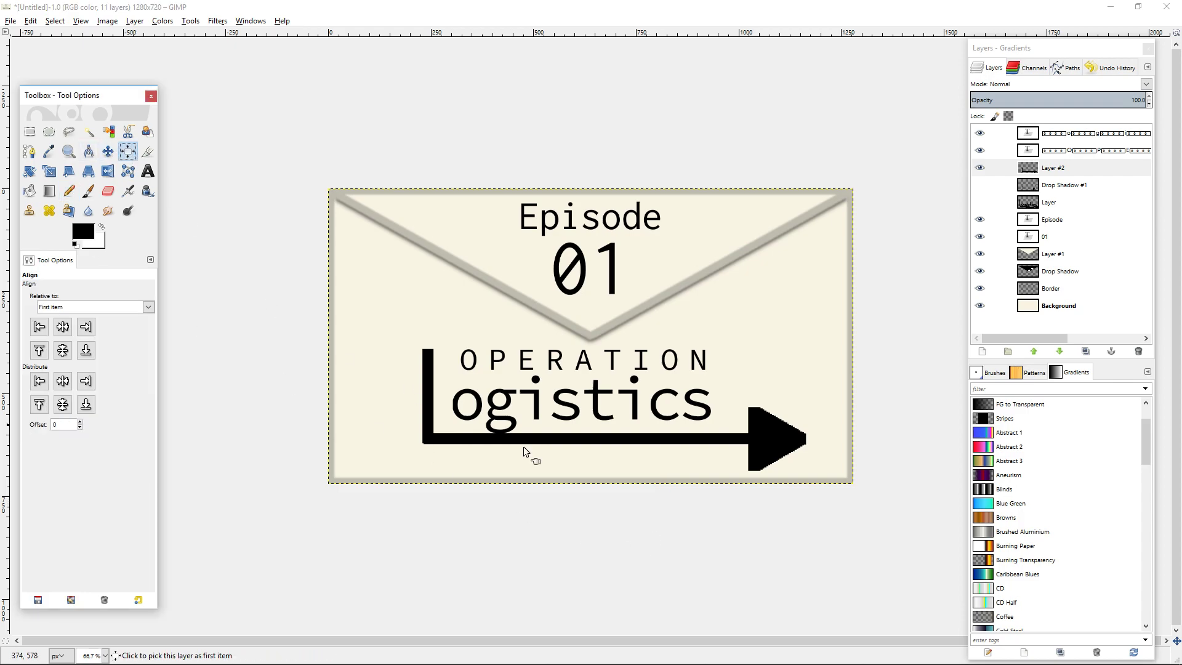
pyautogui.click(778, 430)
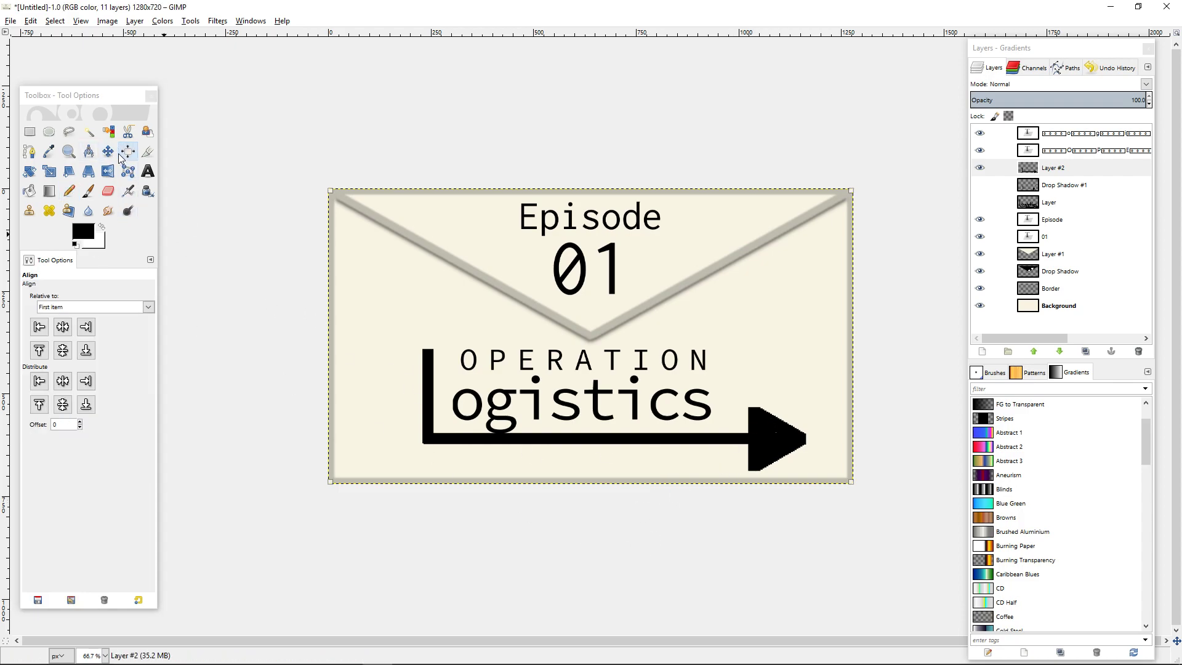
pyautogui.press('m')
pyautogui.moveTo(778, 438); pyautogui.dragTo(771, 442)
pyautogui.moveTo(578, 446); pyautogui.dragTo(578, 442)
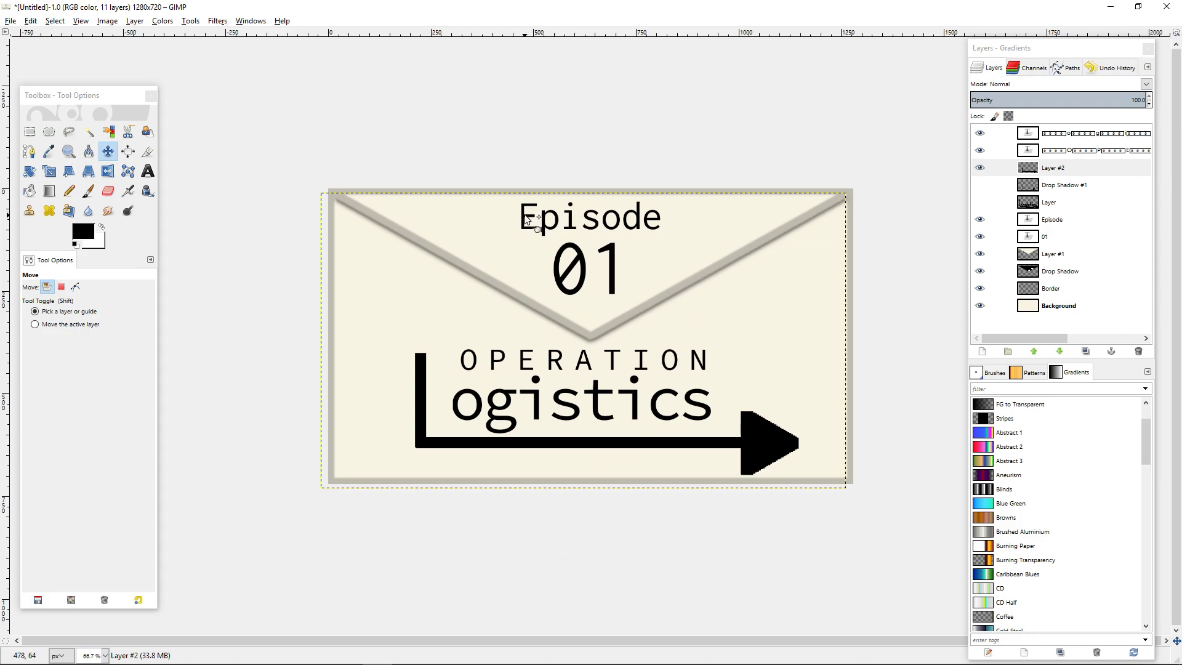
pyautogui.moveTo(524, 215); pyautogui.dragTo(526, 225)
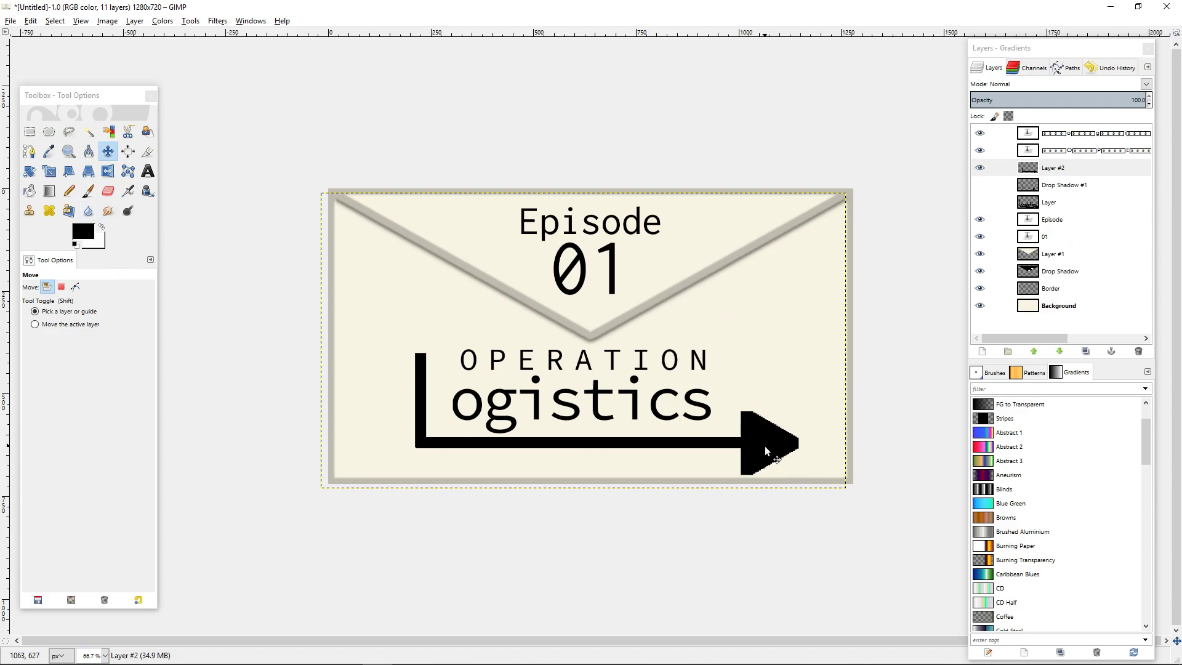
# Examine how the thumbnail reads at 12.5% zoom and again at larger size.
pyautogui.click(1071, 167)
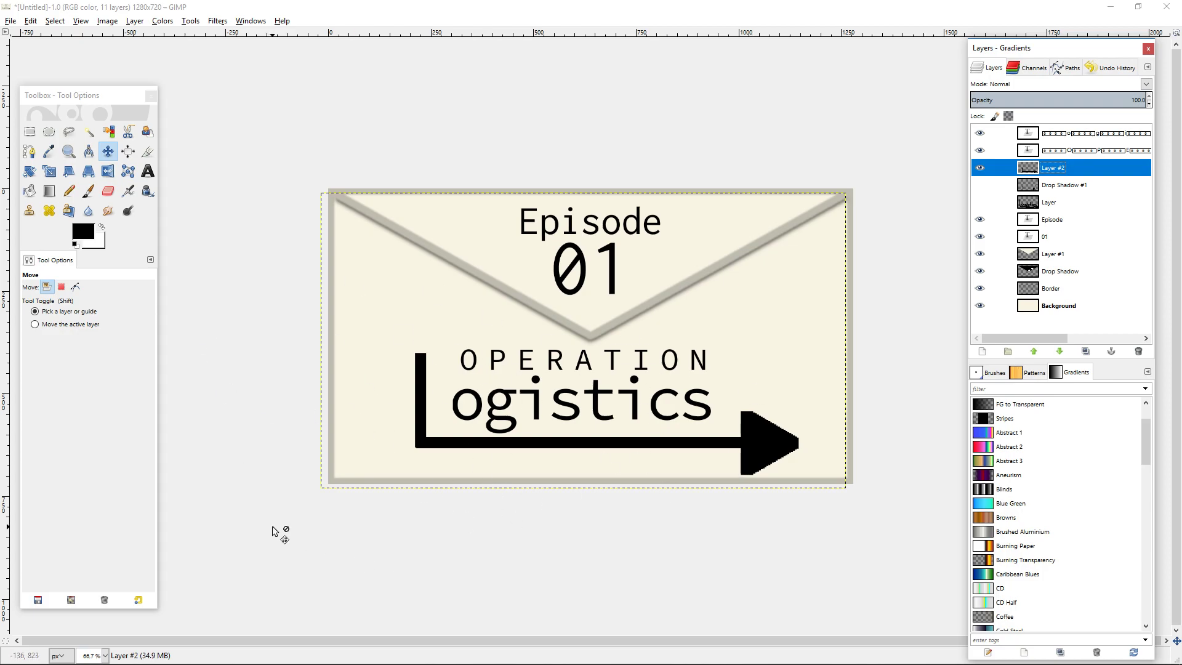
pyautogui.click(105, 655)
pyautogui.click(105, 645)
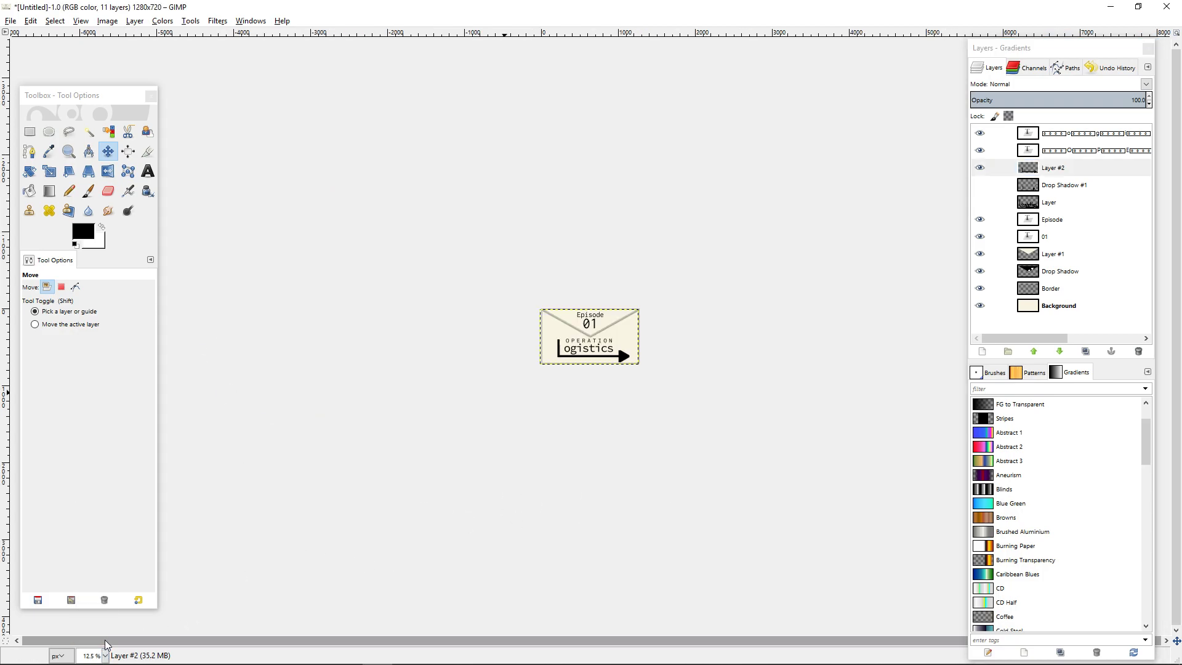
pyautogui.click(1054, 306)
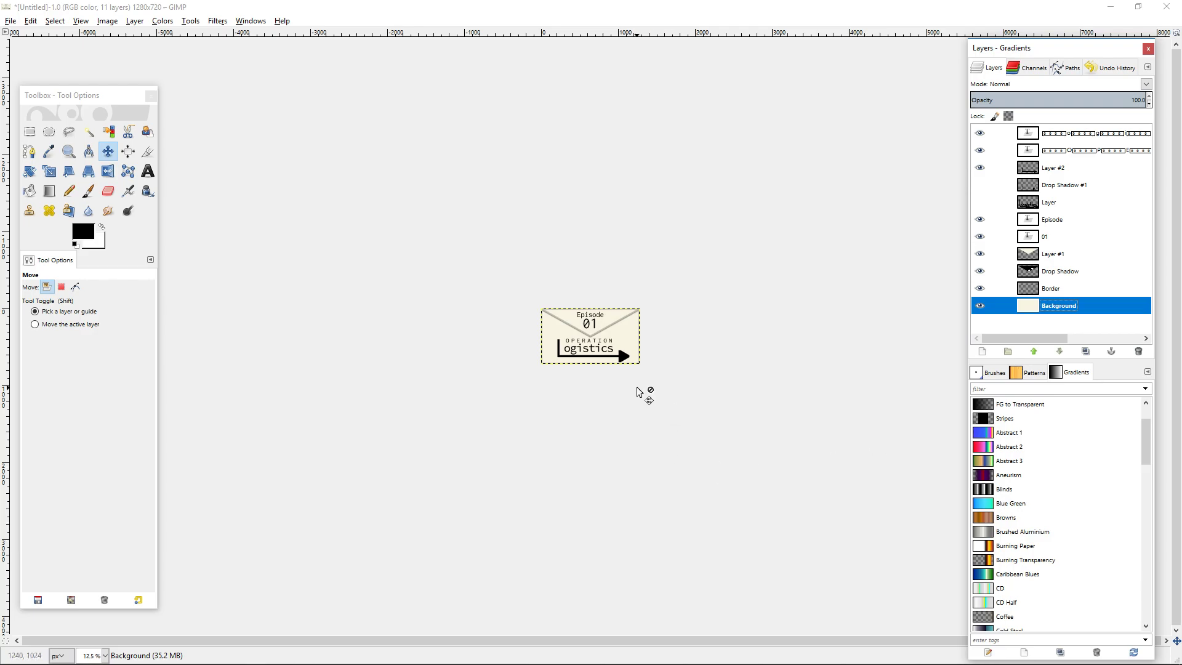
pyautogui.keyDown('ctrl'); pyautogui.scroll(7, 643, 393); pyautogui.keyUp('ctrl')
pyautogui.keyDown('ctrl'); pyautogui.scroll(-1, 707, 504); pyautogui.keyUp('ctrl')
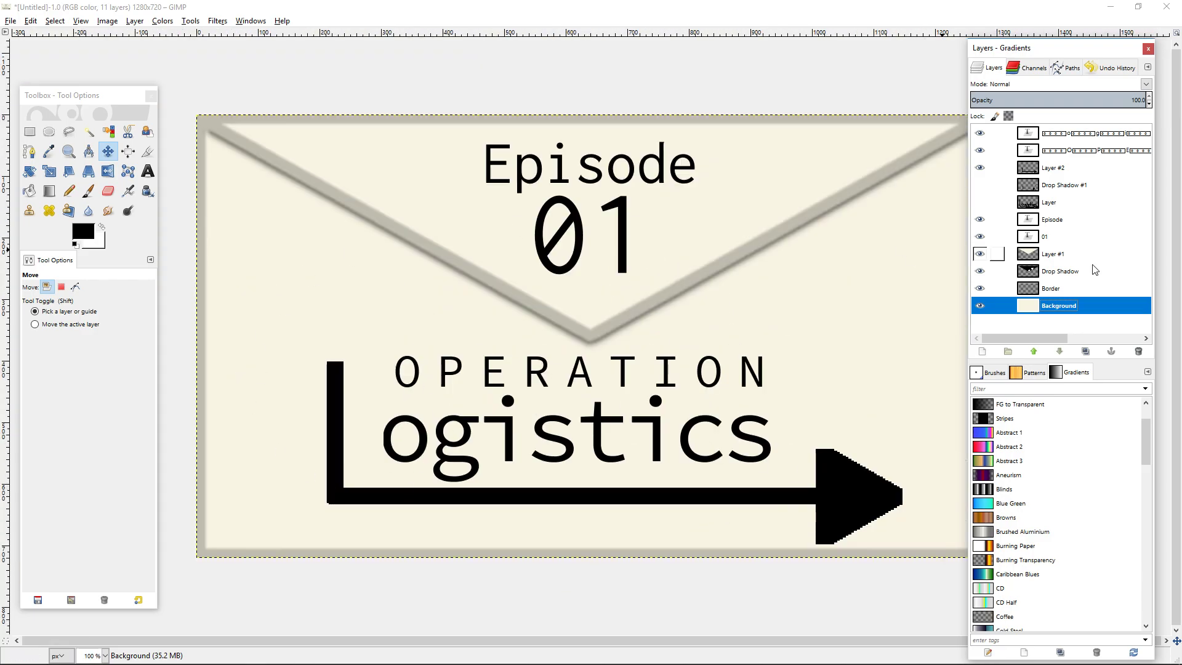
# Autocrop the arrow layer, Layer #2, so its boundary fits the drawn arrow.
pyautogui.click(866, 484)
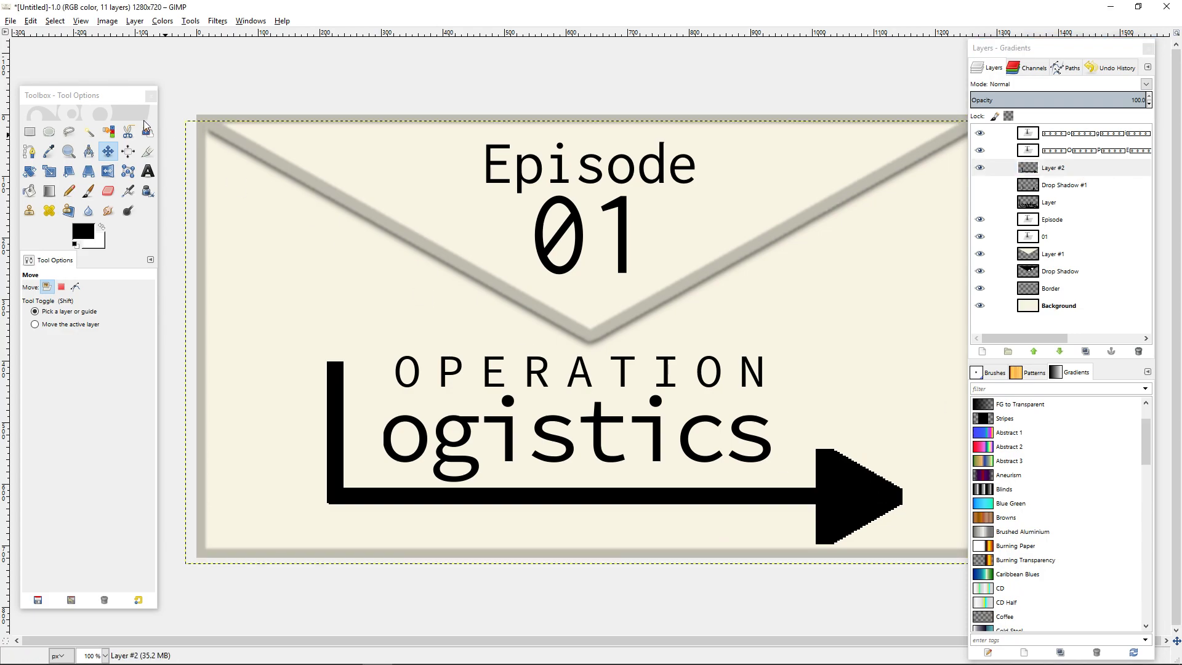
pyautogui.click(128, 152)
pyautogui.click(825, 485)
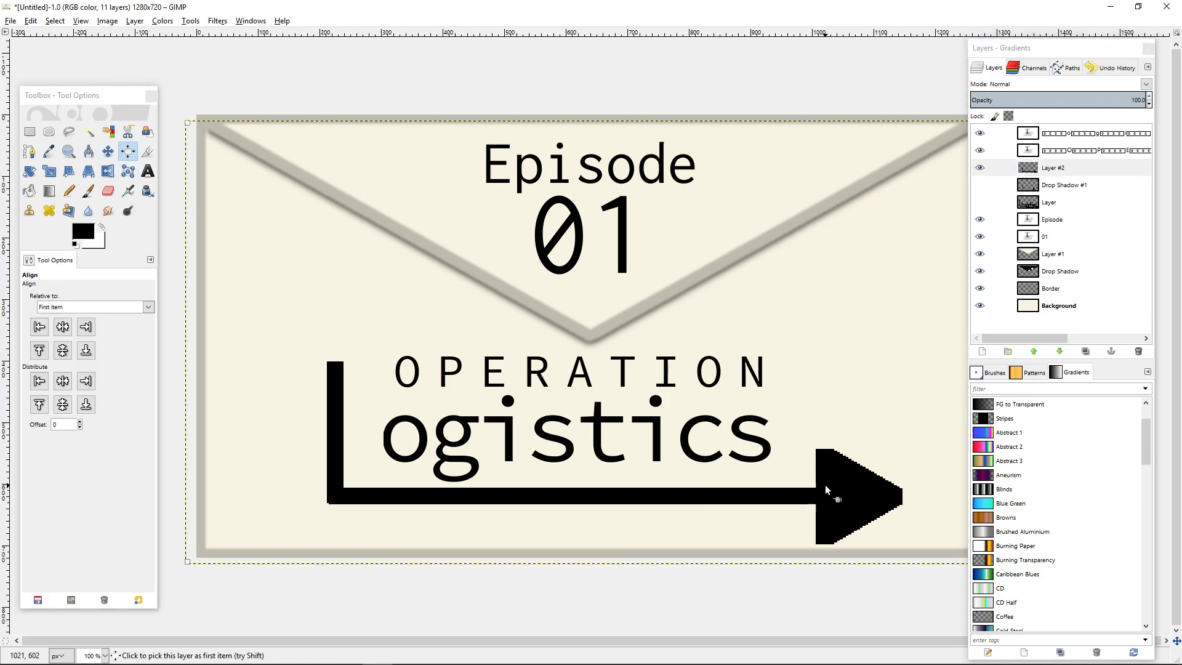
pyautogui.click(135, 21)
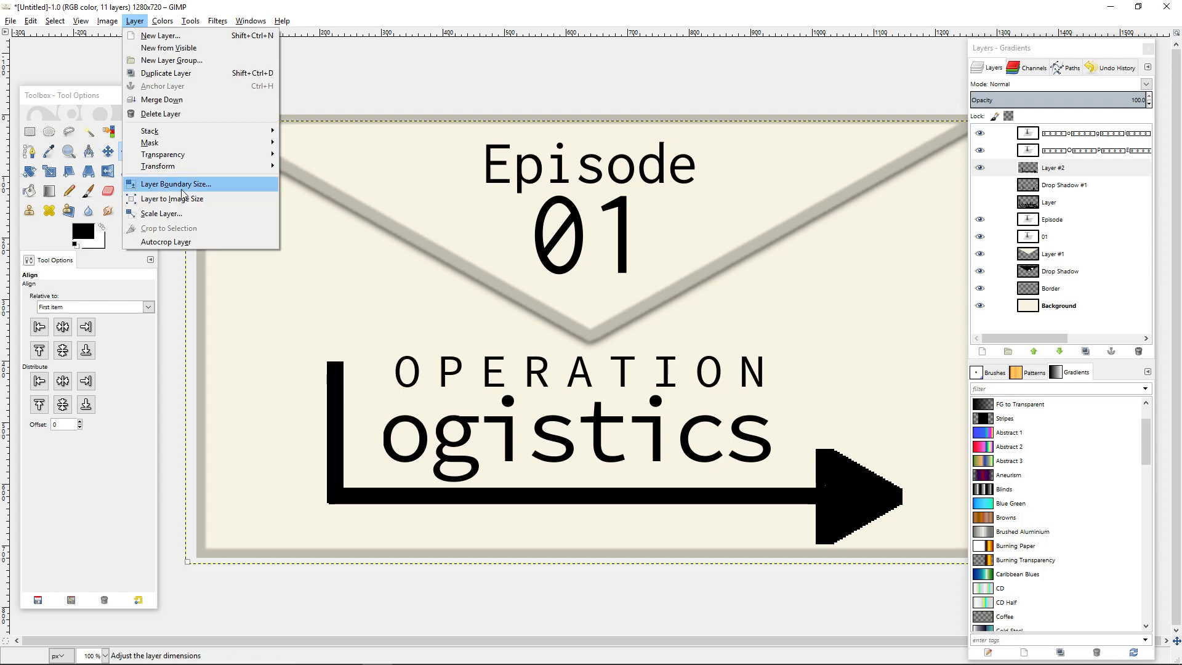
pyautogui.click(185, 244)
# Centre the cropped arrow layer horizontally on the image with the Align tool.
pyautogui.click(128, 152)
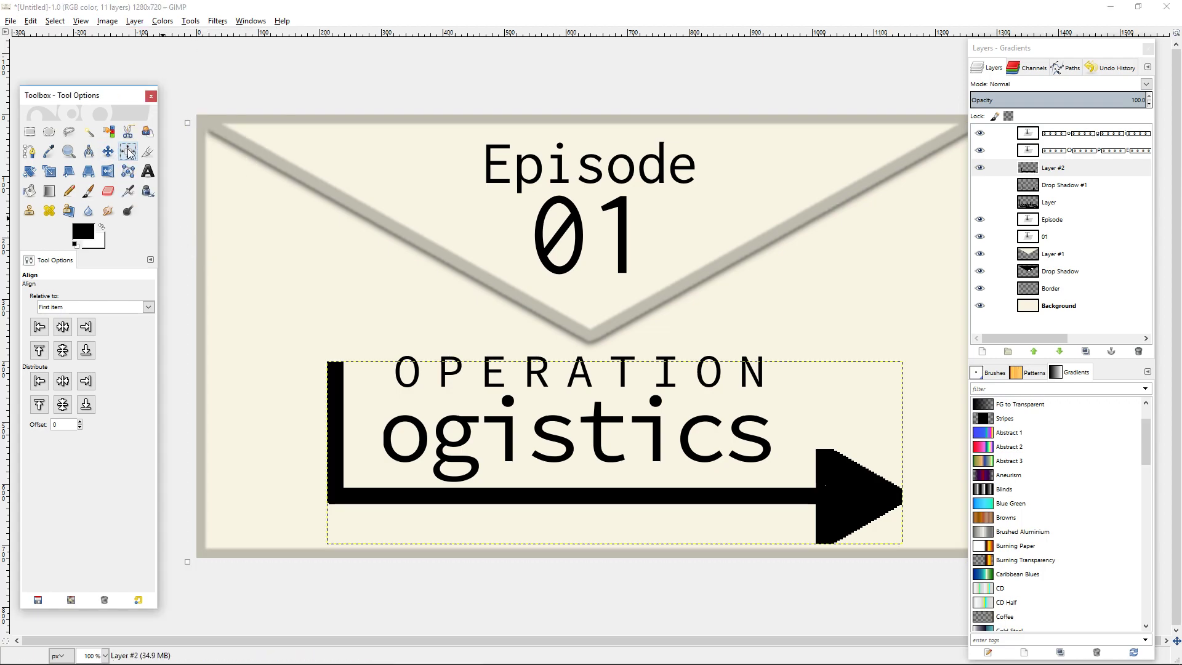
pyautogui.click(856, 485)
pyautogui.click(62, 328)
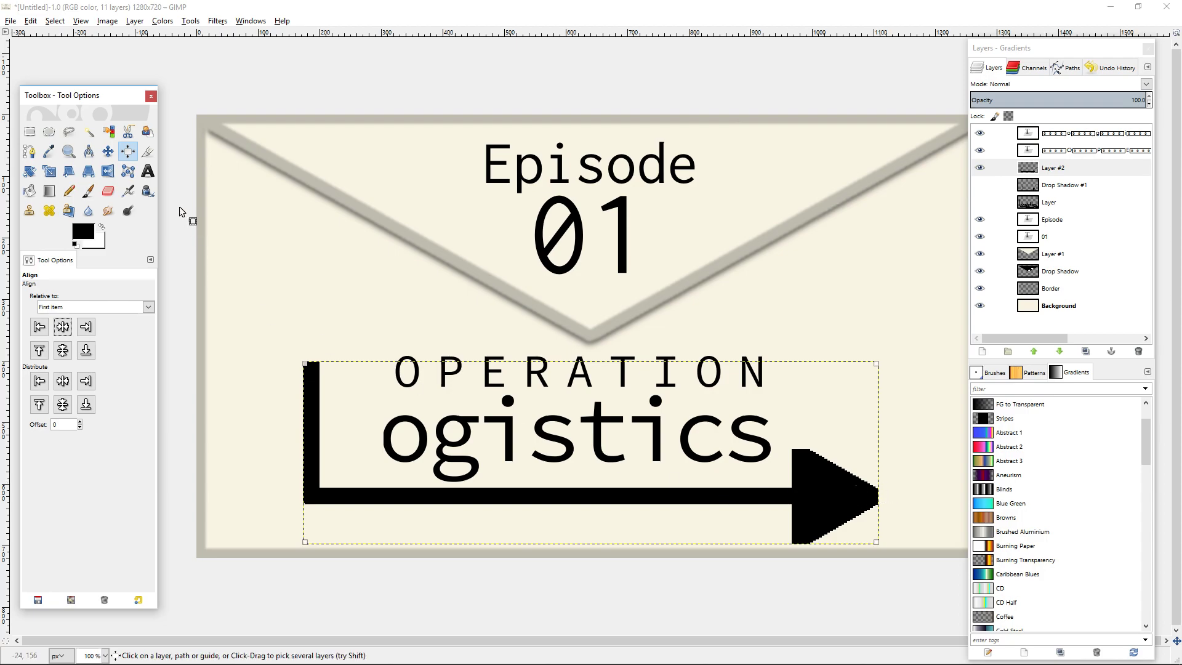
# Select the arrowhead with a rectangular selection whose edge lies exactly where the shaft meets the arrowhead's back.
pyautogui.click(29, 131)
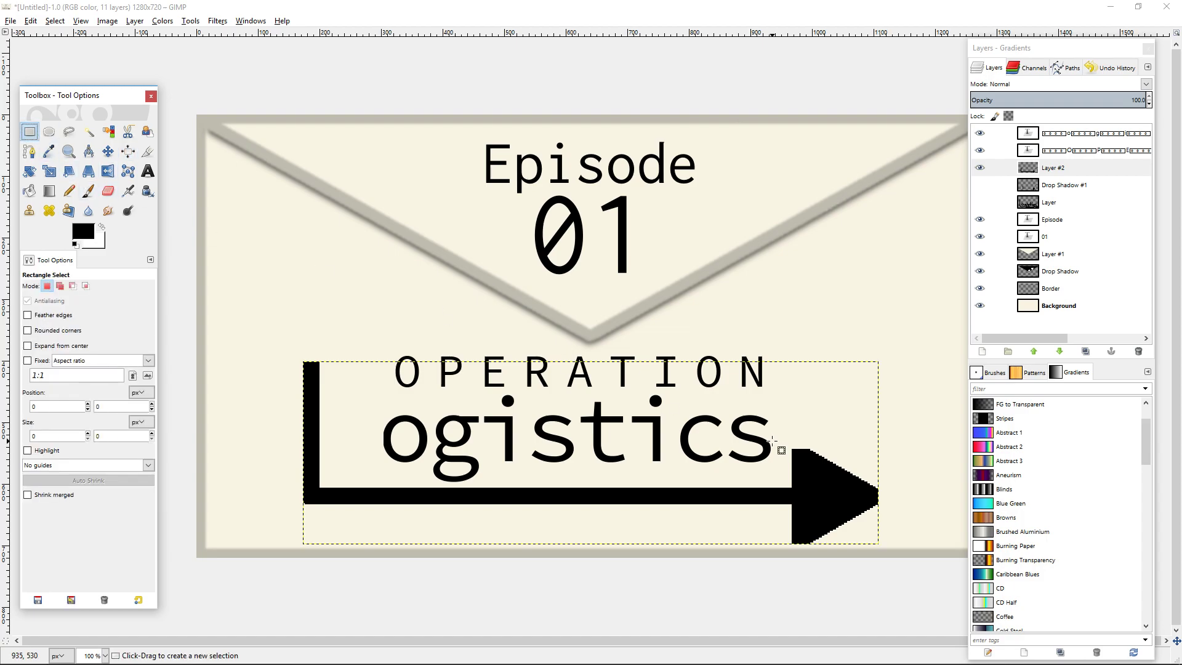
pyautogui.moveTo(790, 447); pyautogui.dragTo(894, 555)
pyautogui.keyDown('ctrl'); pyautogui.scroll(3, 834, 544); pyautogui.keyUp('ctrl')
pyautogui.keyDown('ctrl'); pyautogui.scroll(2, 797, 486); pyautogui.keyUp('ctrl')
pyautogui.moveTo(651, 332); pyautogui.dragTo(661, 334)
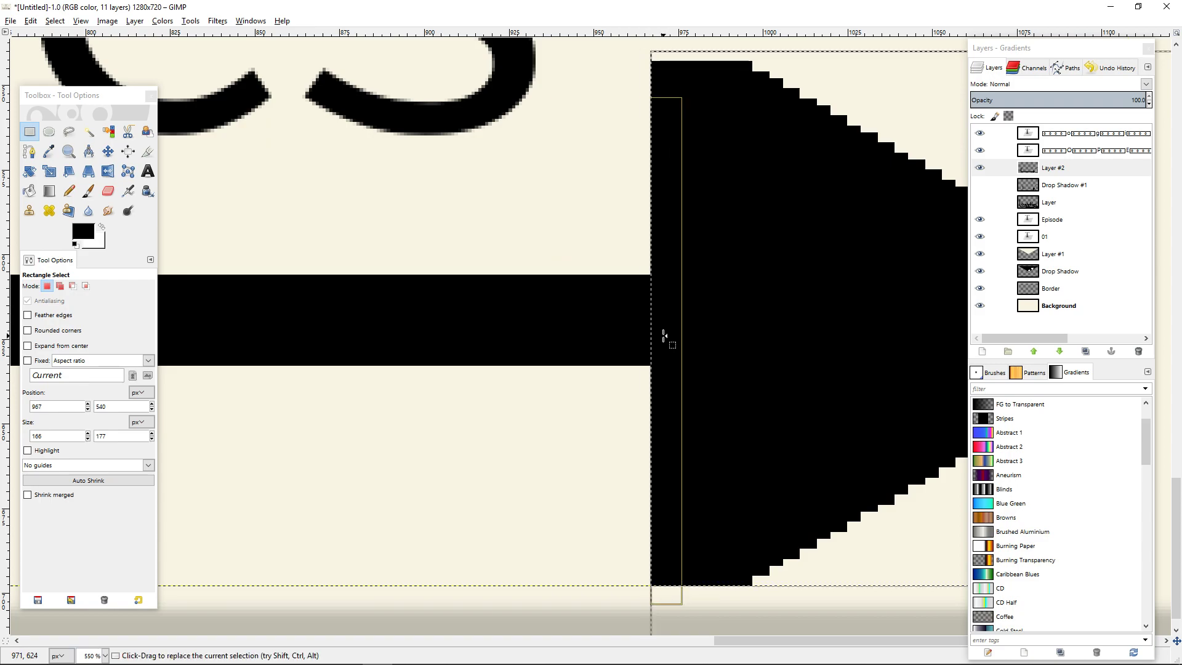
# Cut the selected arrowhead and paste it back as a new layer of its own.
pyautogui.hotkey('ctrl', 'x')
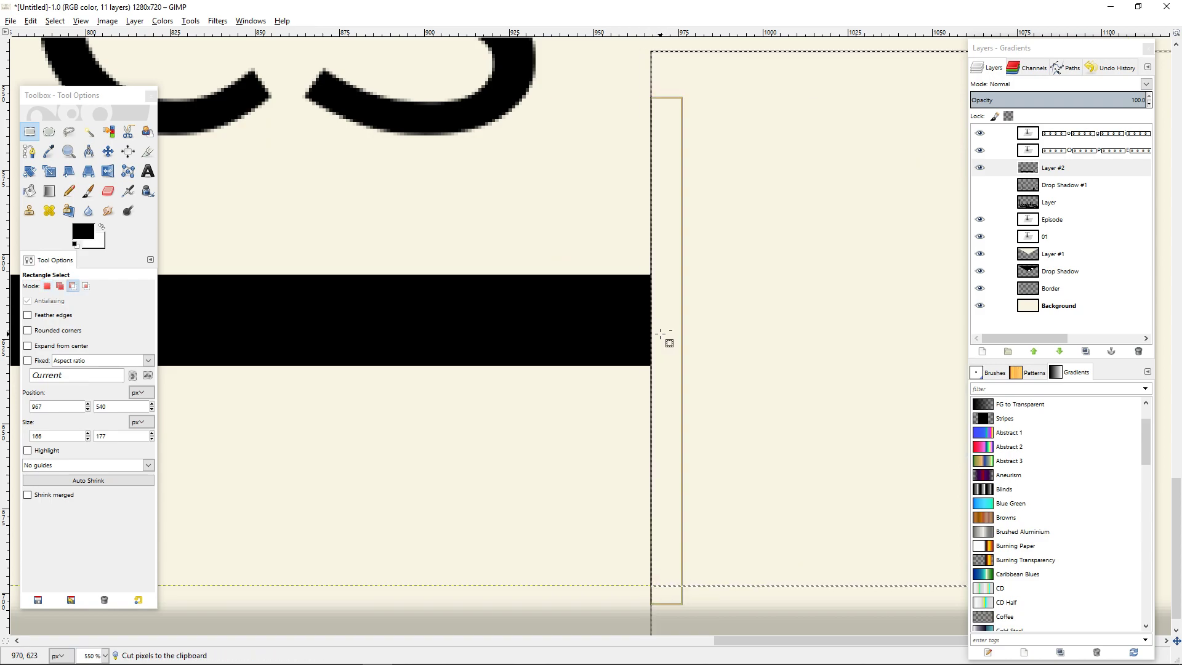
pyautogui.hotkey('ctrl', 'v')
pyautogui.rightClick(1067, 135)
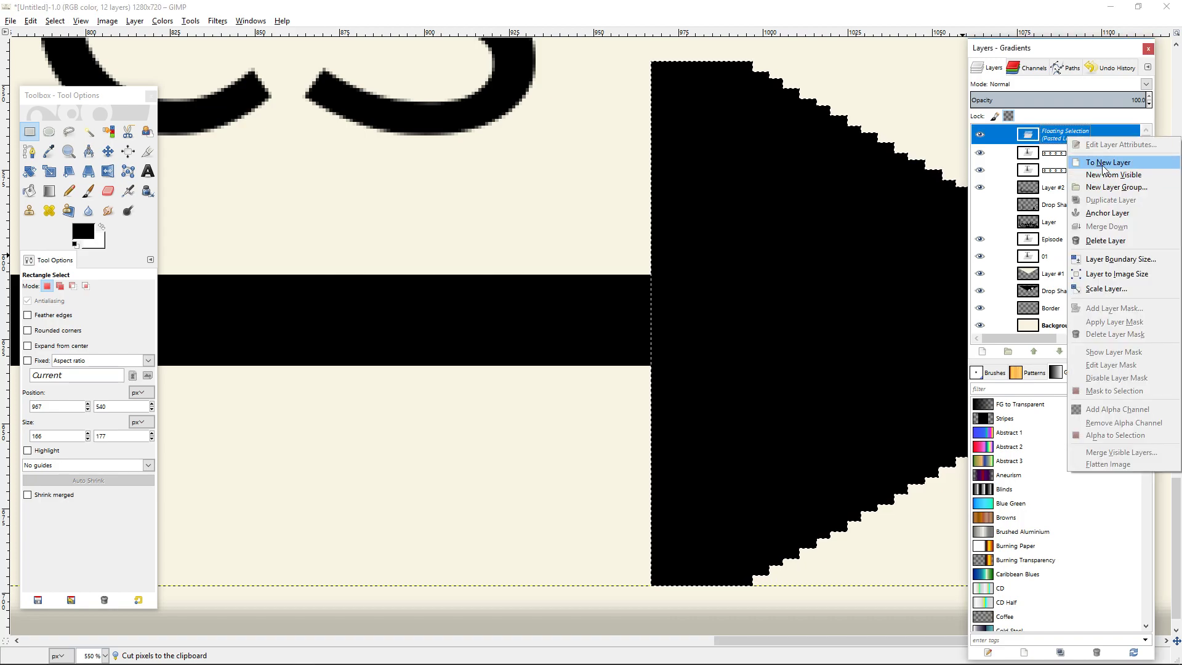
pyautogui.click(1104, 163)
# Clear the selection and autocrop Layer #2 to the L-shaped stem and shaft.
pyautogui.scroll(-6, 744, 343)
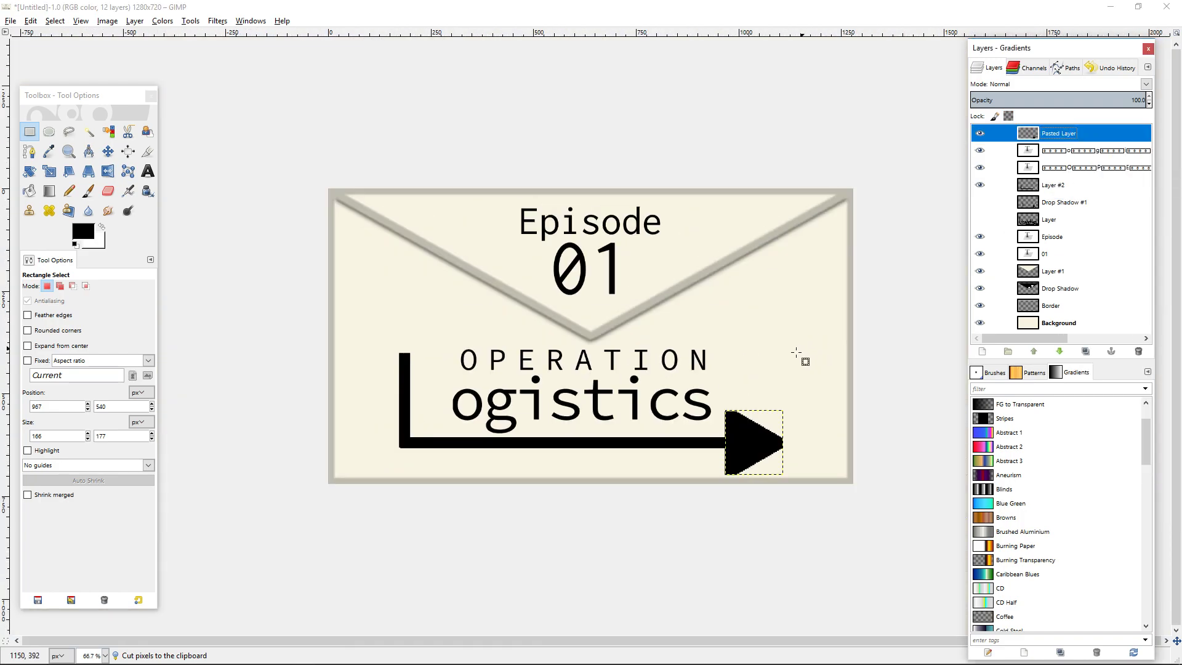
pyautogui.click(518, 443)
pyautogui.click(1053, 187)
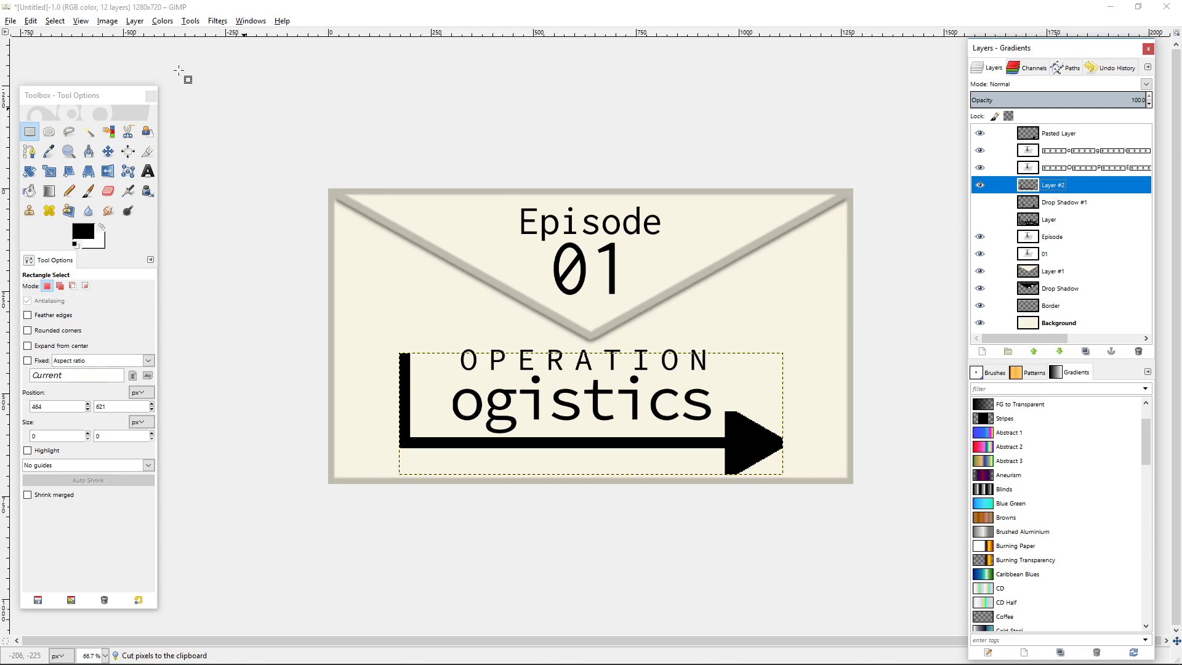
pyautogui.click(135, 20)
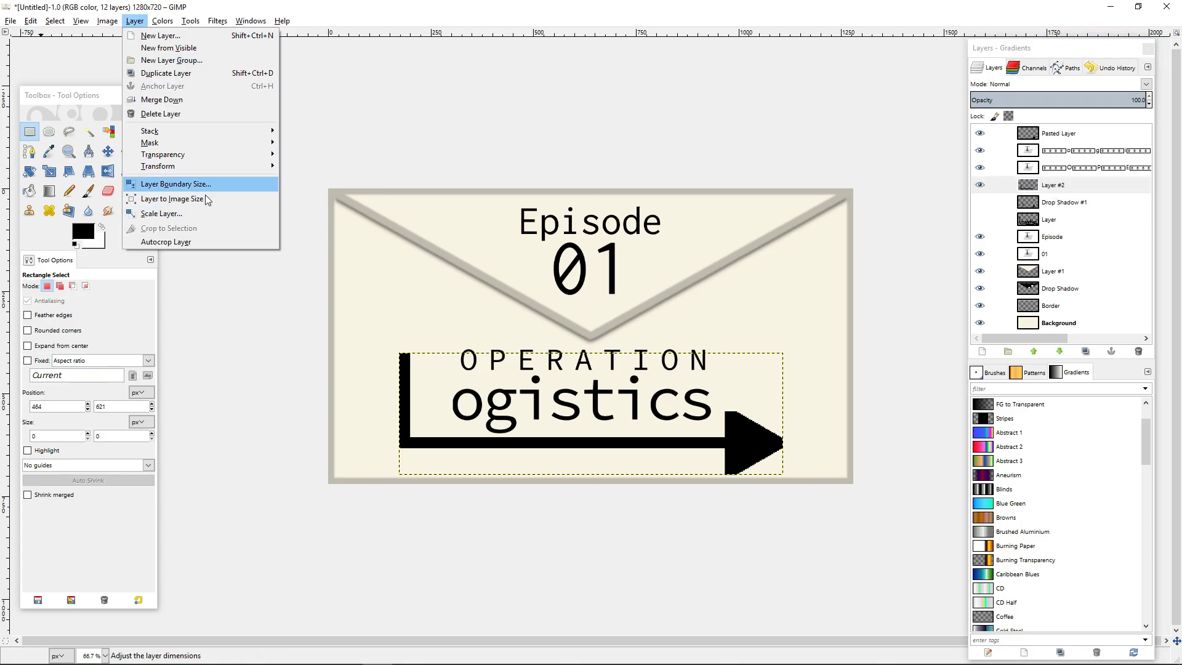
pyautogui.click(195, 241)
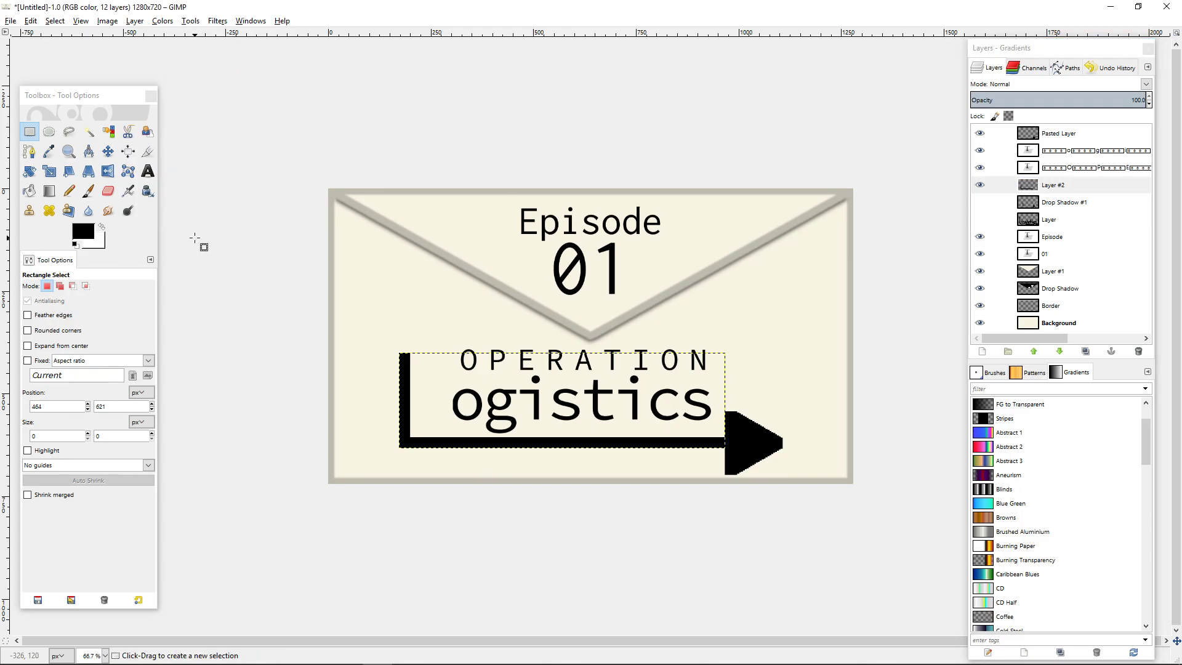
# Centre the L-shaped stem and shaft layer horizontally on the image.
pyautogui.click(128, 151)
pyautogui.click(578, 447)
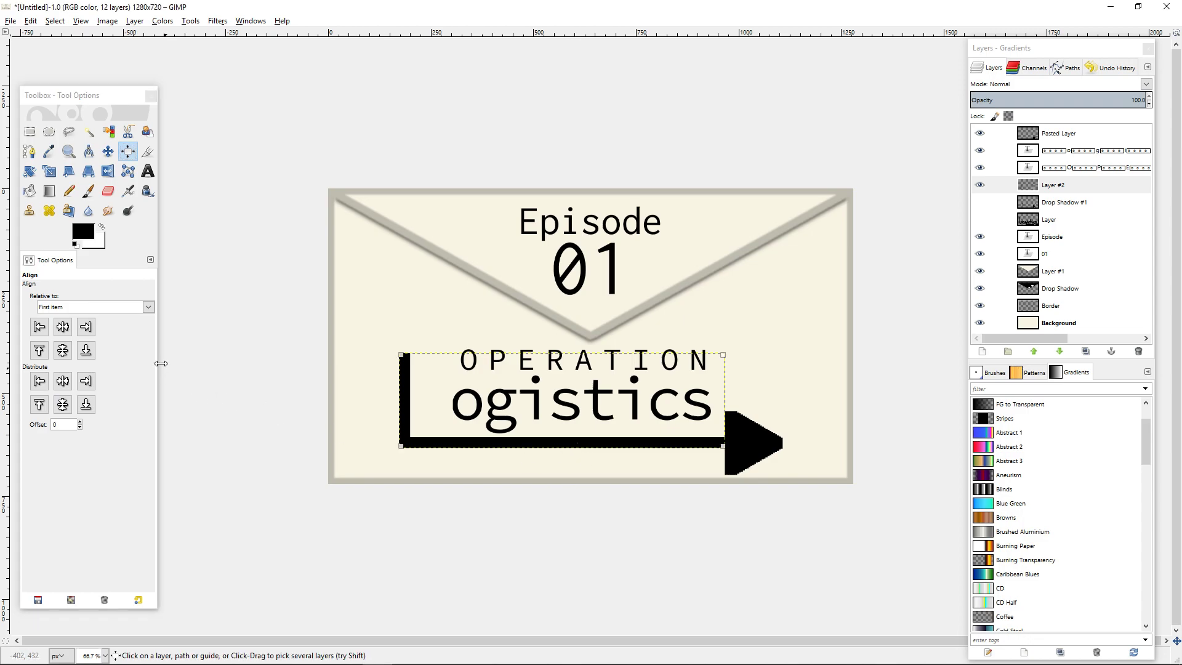
pyautogui.click(63, 326)
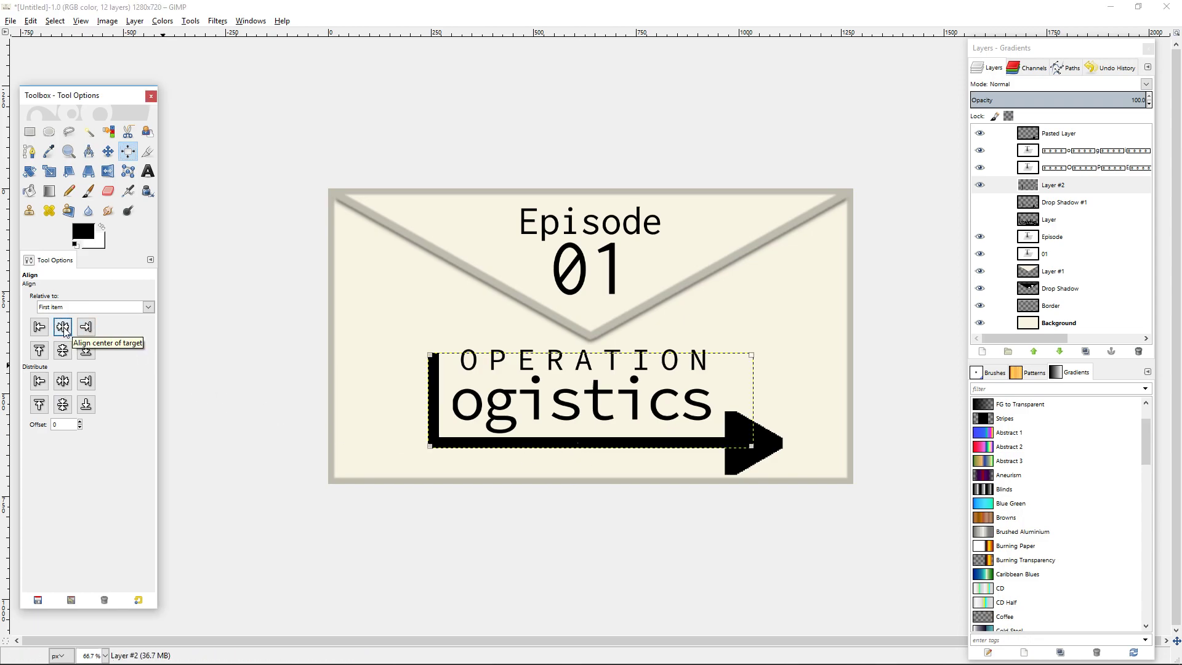
# Lower the pasted arrowhead layer in the stack to directly below Layer #2.
pyautogui.click(108, 152)
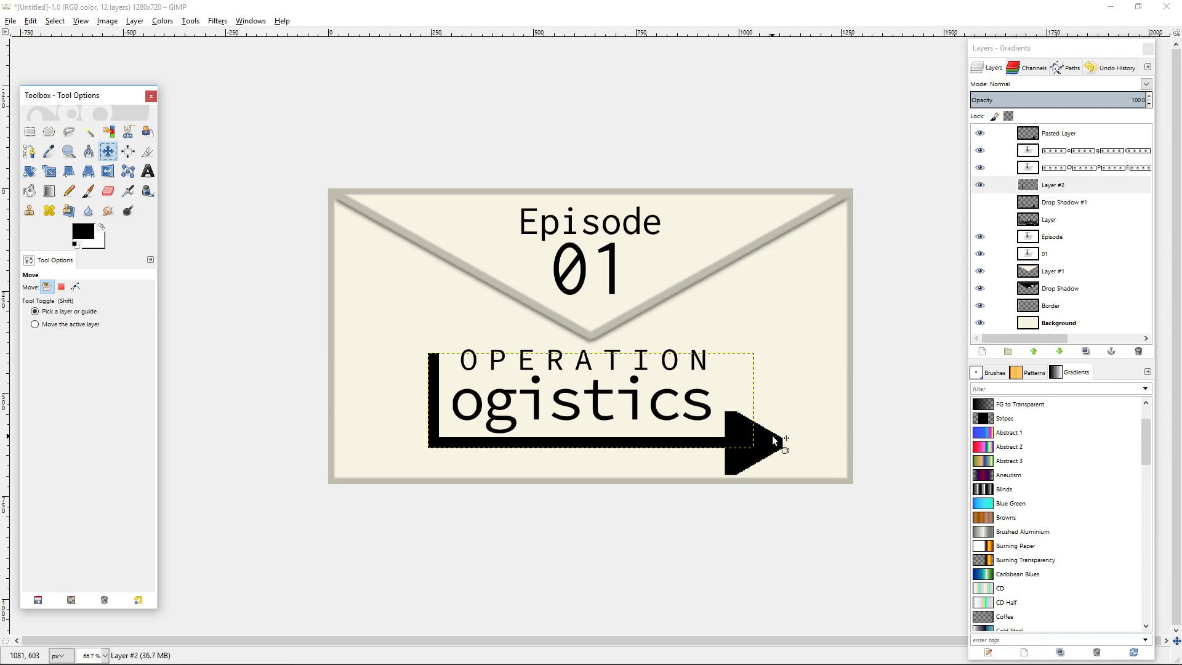
pyautogui.click(1101, 135)
pyautogui.click(1058, 353)
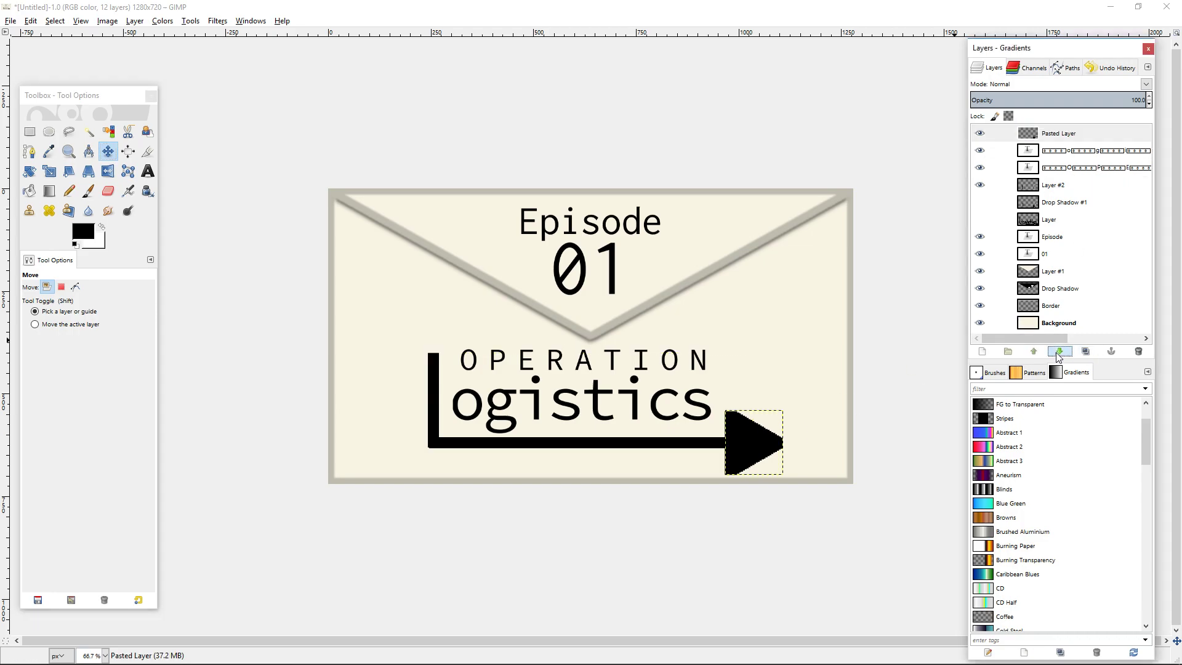
pyautogui.click(1058, 354)
pyautogui.click(1058, 353)
# Line up the arrowhead's back edge with the shaft's end, and pull the arrowhead back over the shaft to just past the final s.
pyautogui.scroll(3, 821, 465)
pyautogui.moveTo(821, 465); pyautogui.dragTo(873, 335)
pyautogui.scroll(5, 849, 371)
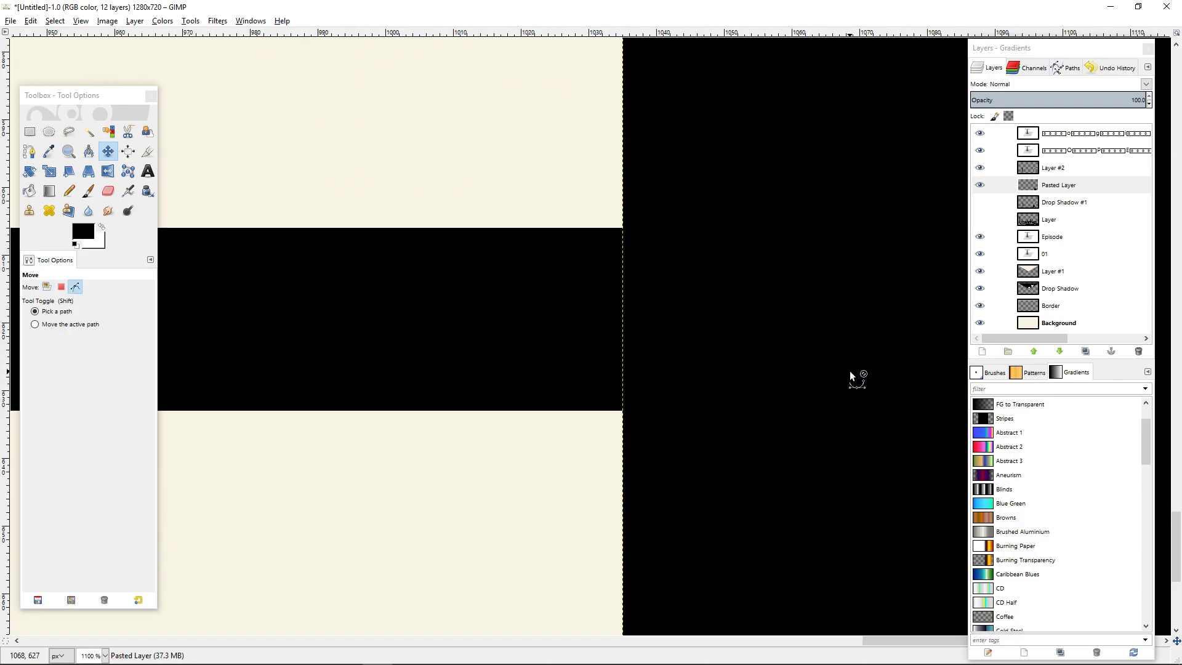
pyautogui.scroll(1, 850, 371)
pyautogui.moveTo(638, 282); pyautogui.dragTo(661, 283)
pyautogui.scroll(-9, 649, 374)
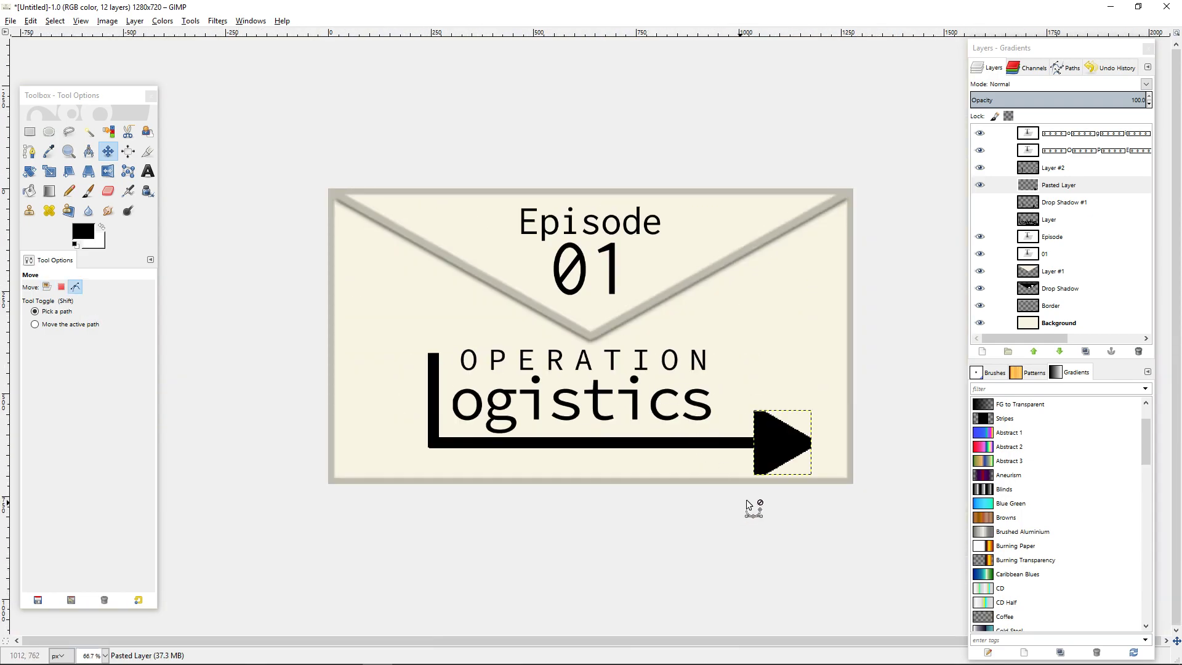
pyautogui.moveTo(769, 448); pyautogui.dragTo(737, 444)
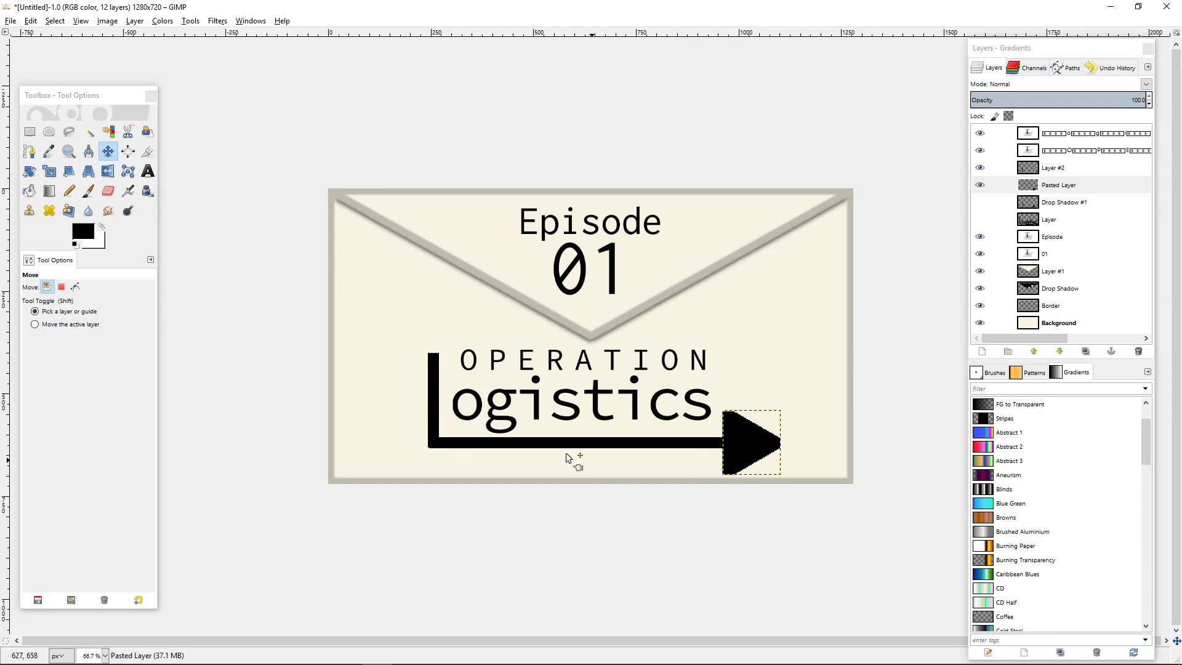
# Centre the "ogistics" and OPERATION text layers horizontally on the image with the Align tool.
pyautogui.press('q')
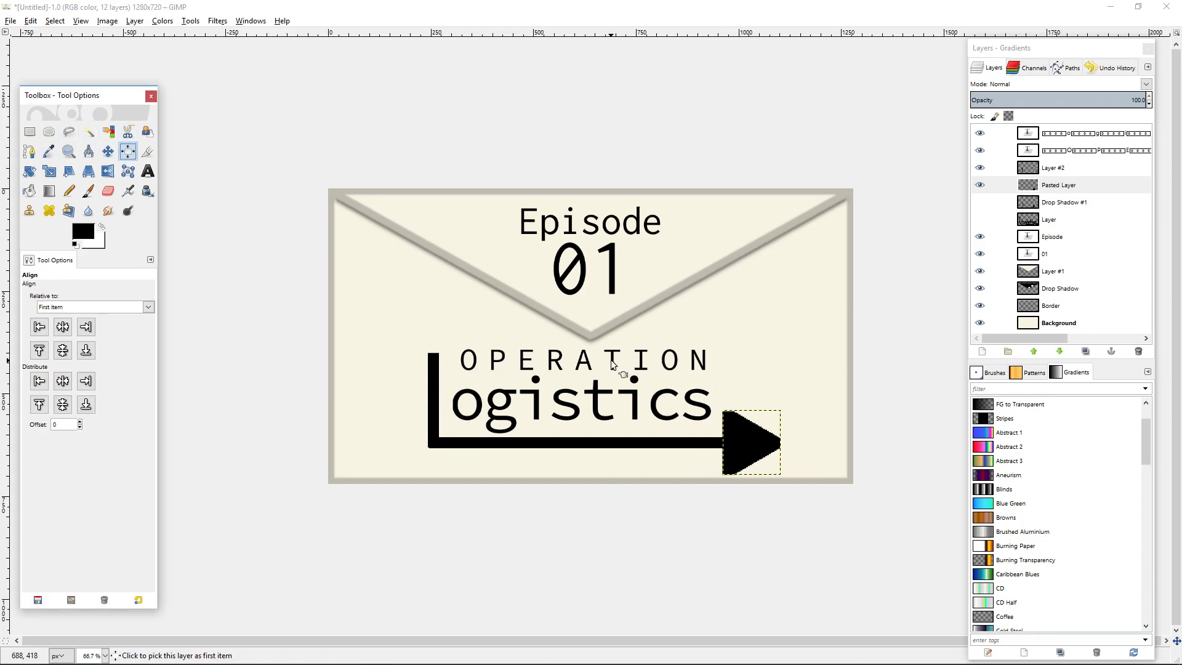
pyautogui.click(611, 361)
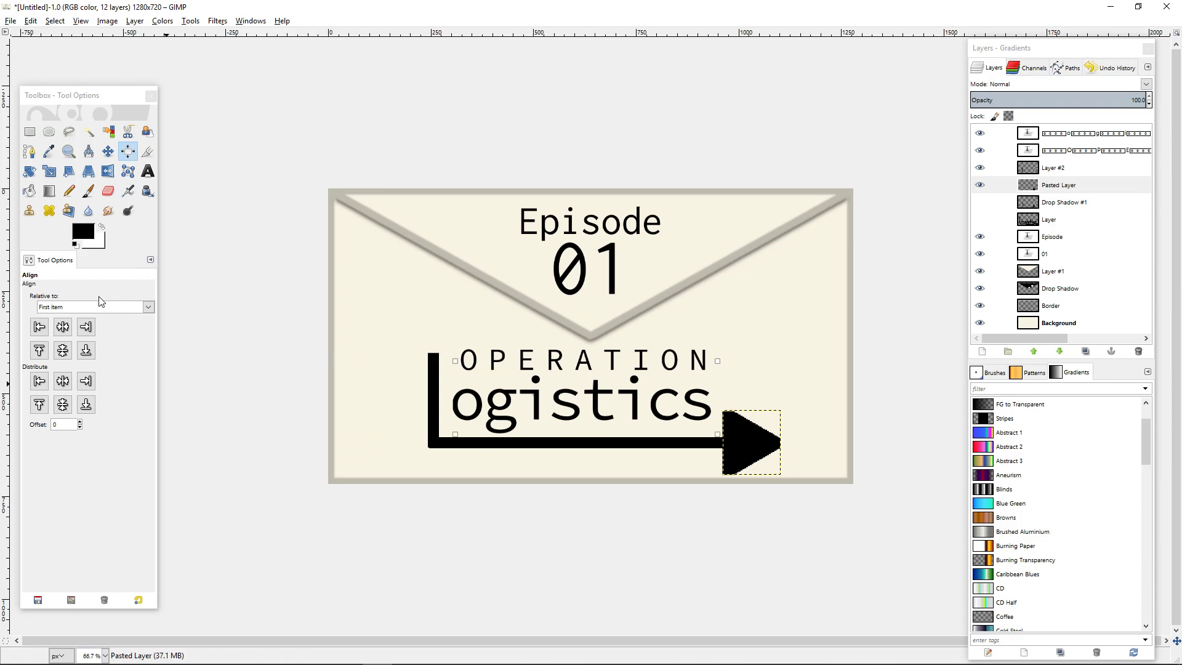
pyautogui.click(62, 326)
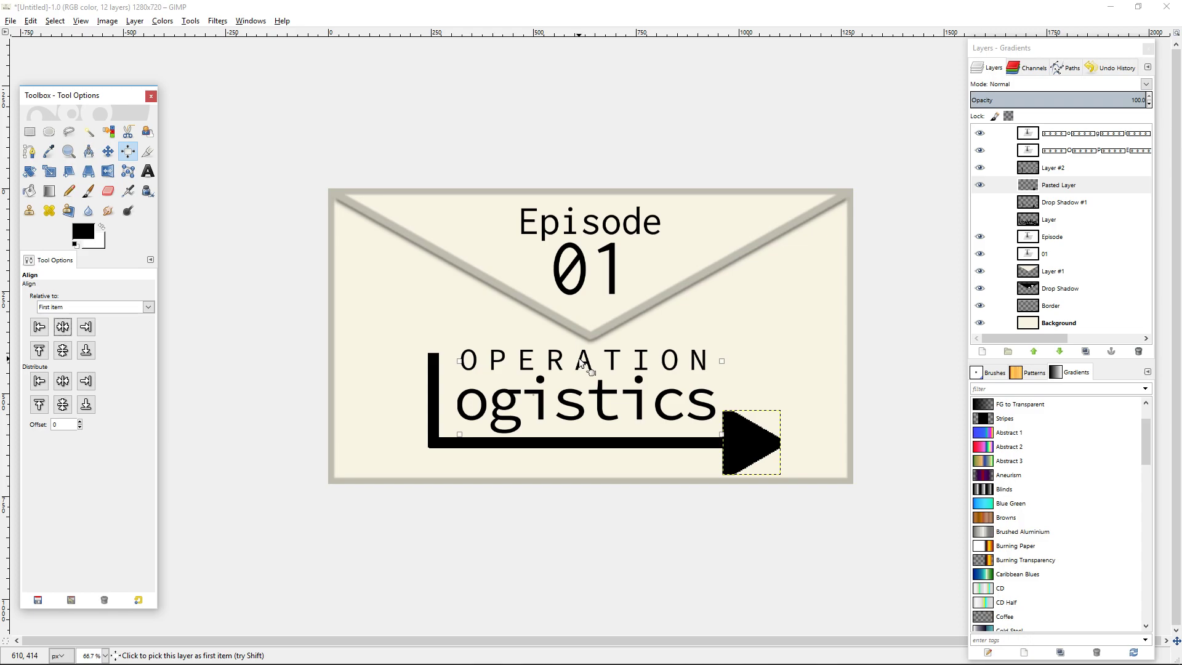
pyautogui.click(581, 363)
pyautogui.click(63, 328)
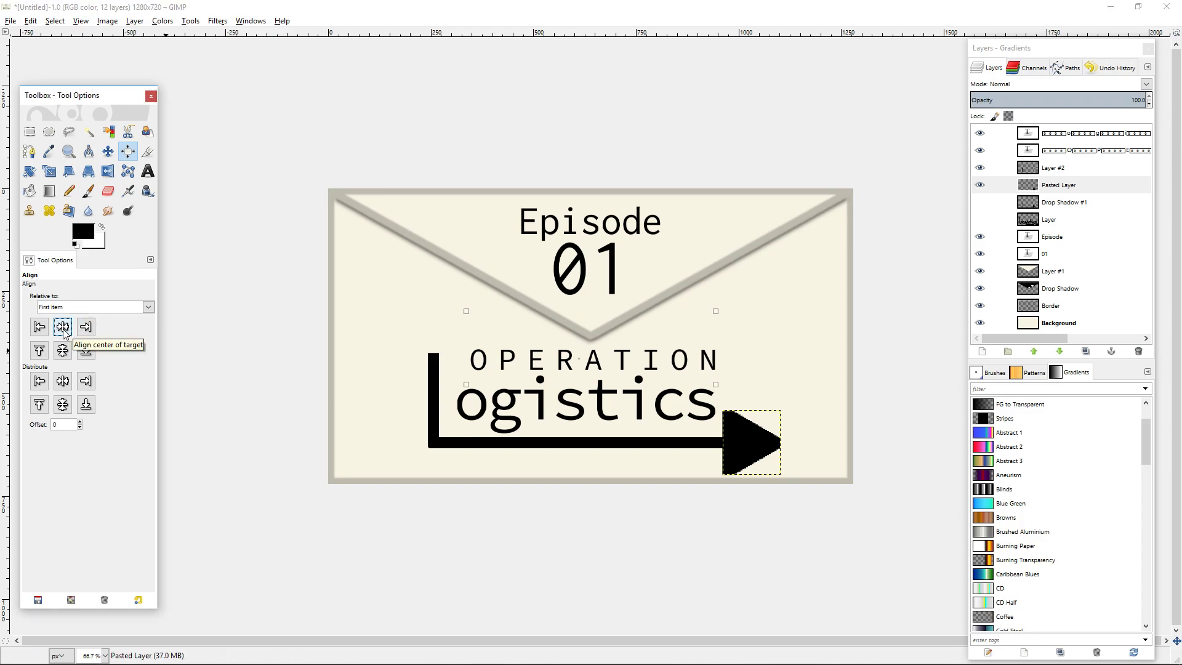
# Move the arrowhead layer slightly right along the shaft with the Move tool, so it sits farther past the final s of "ogistics".
pyautogui.click(108, 151)
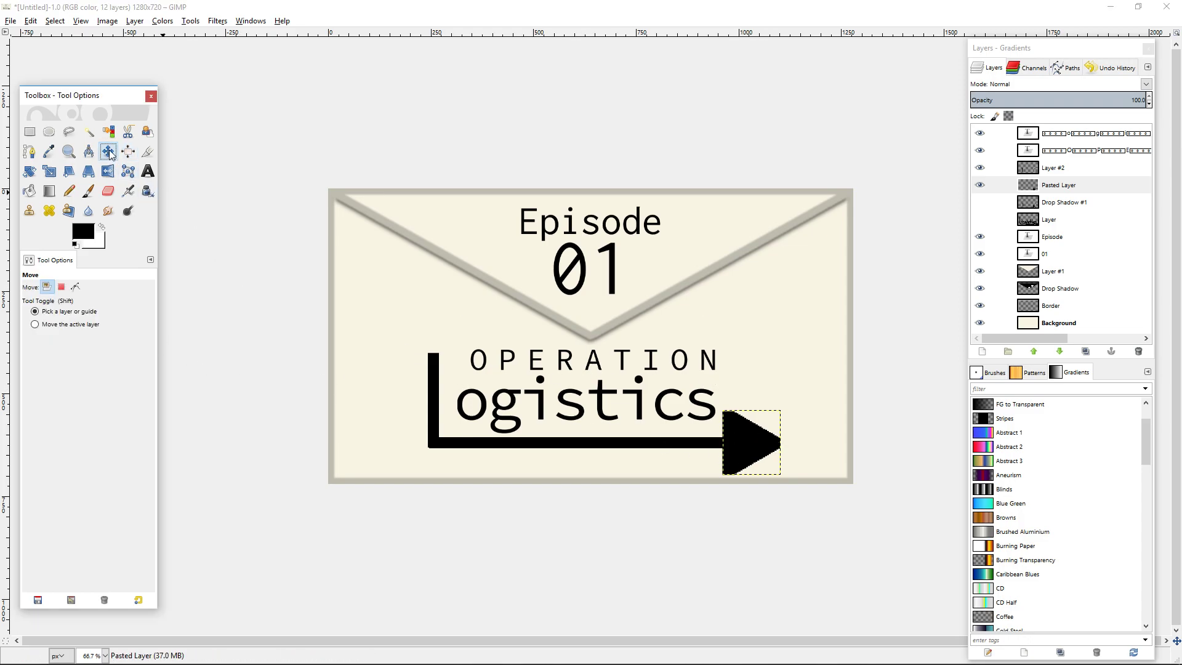
pyautogui.scroll(3, 765, 482)
pyautogui.scroll(-2, 778, 468)
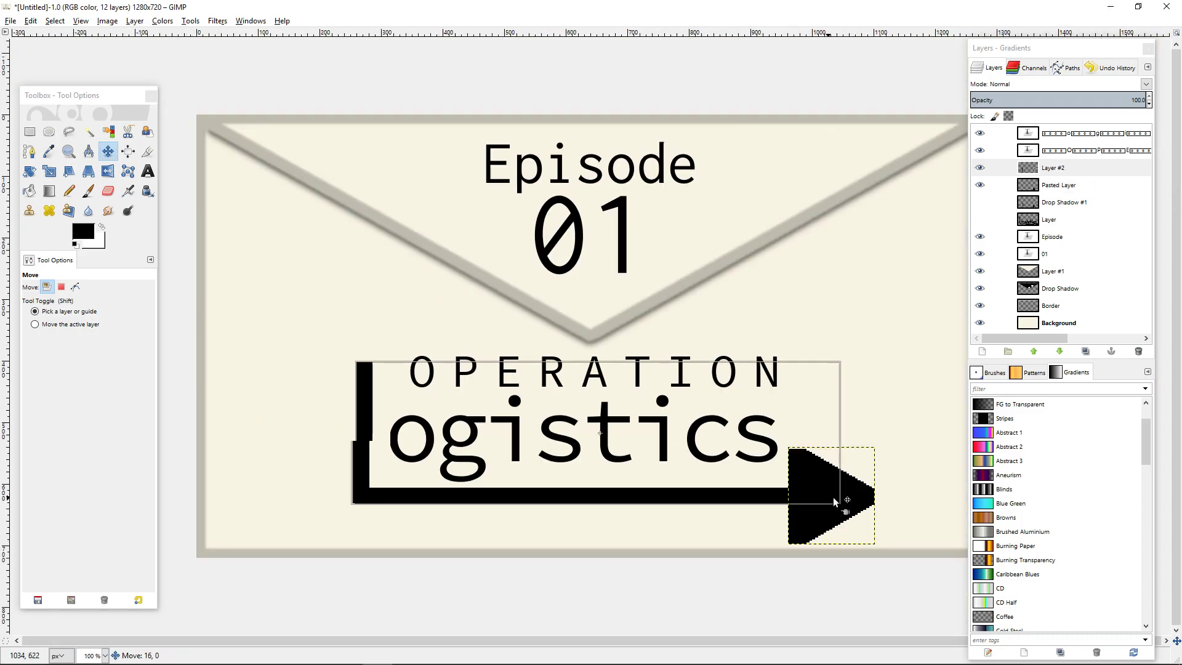
pyautogui.moveTo(851, 497)
pyautogui.mouseDown()
pyautogui.moveTo(888, 497)
pyautogui.moveTo(873, 498)
pyautogui.mouseUp()
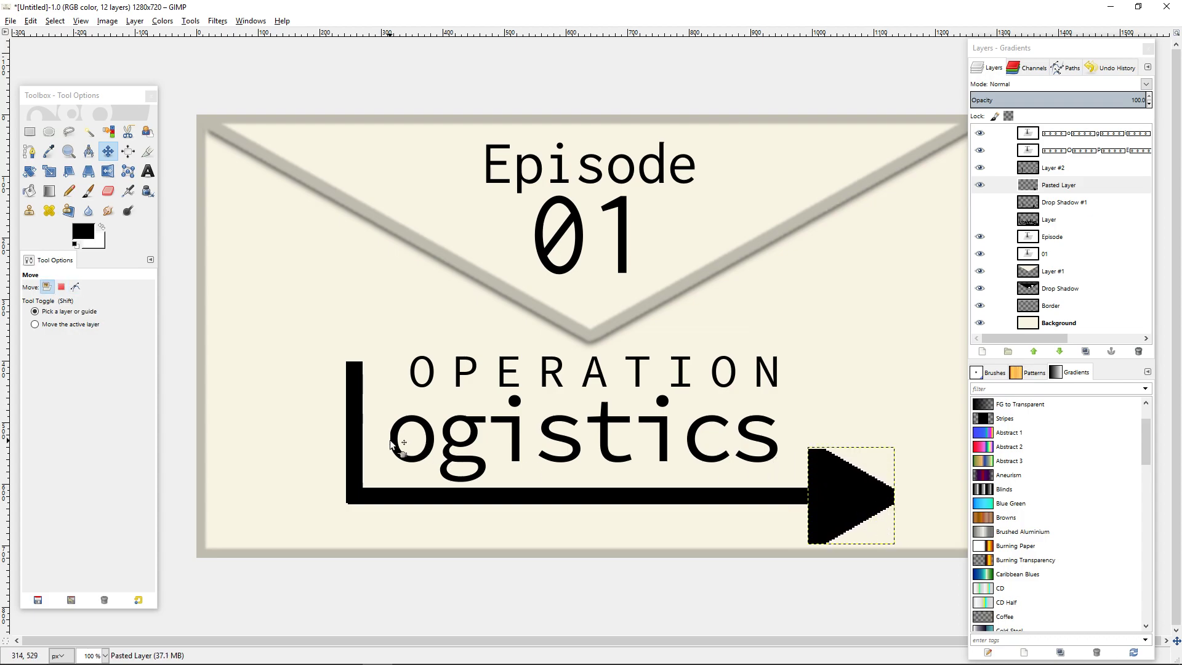
# Make the Background layer active and examine how the whole thumbnail reads at reduced sizes of 33.3% and 12.5%.
pyautogui.scroll(-3, 824, 502)
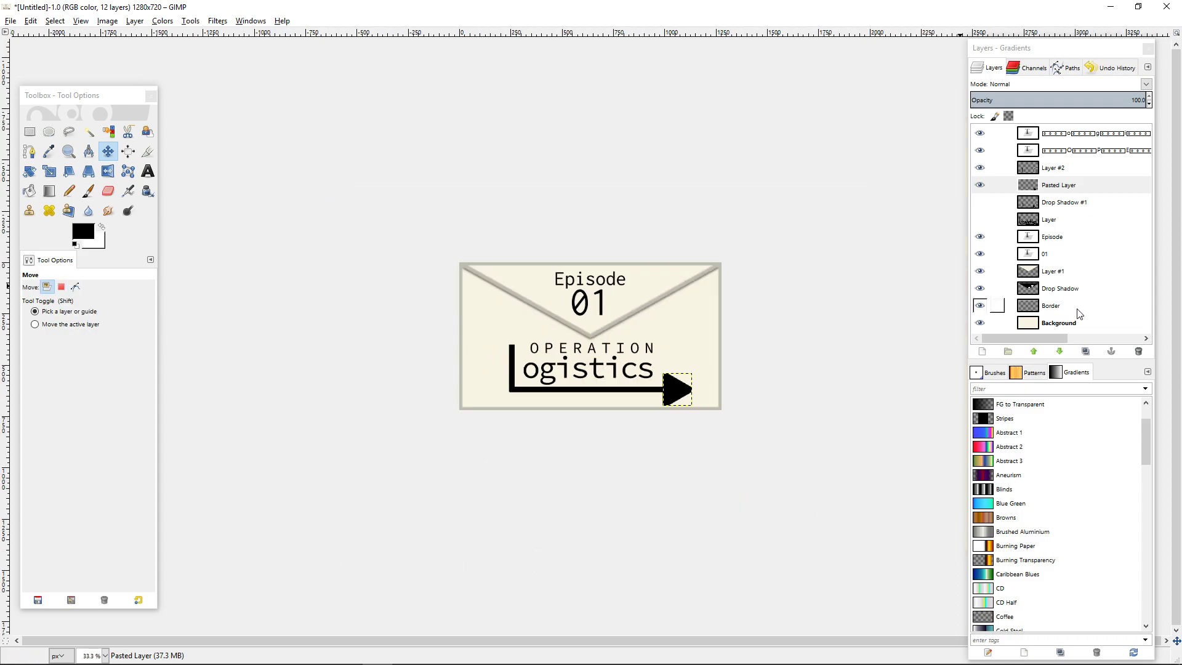
pyautogui.click(1058, 325)
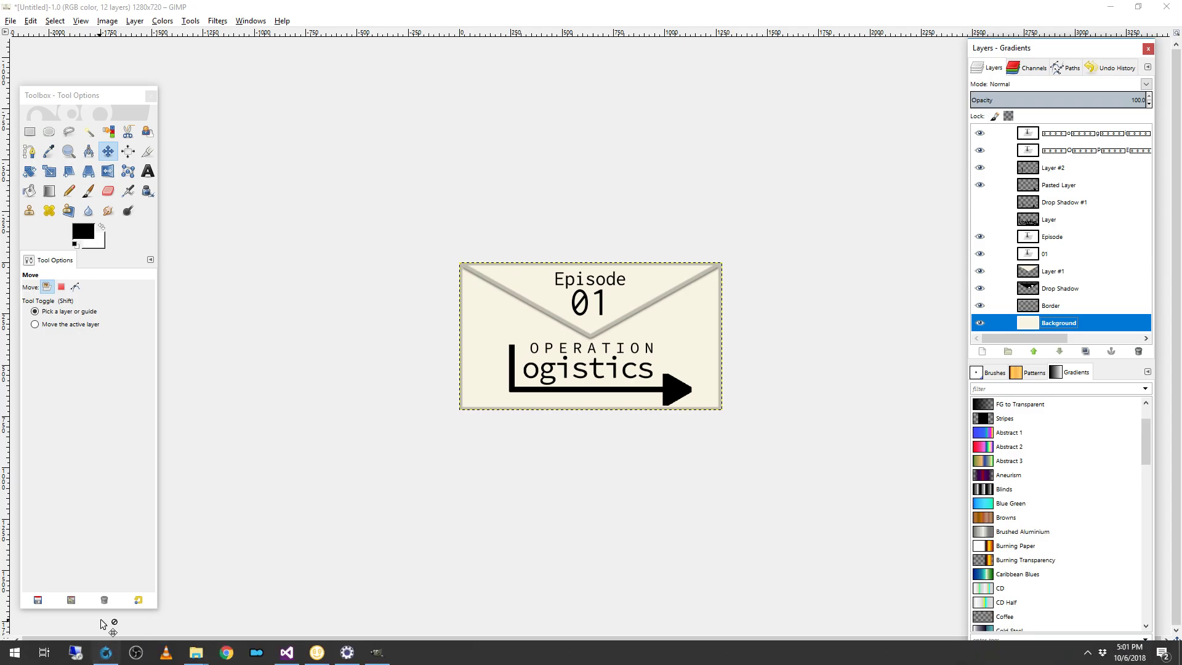
pyautogui.click(93, 655)
pyautogui.click(92, 647)
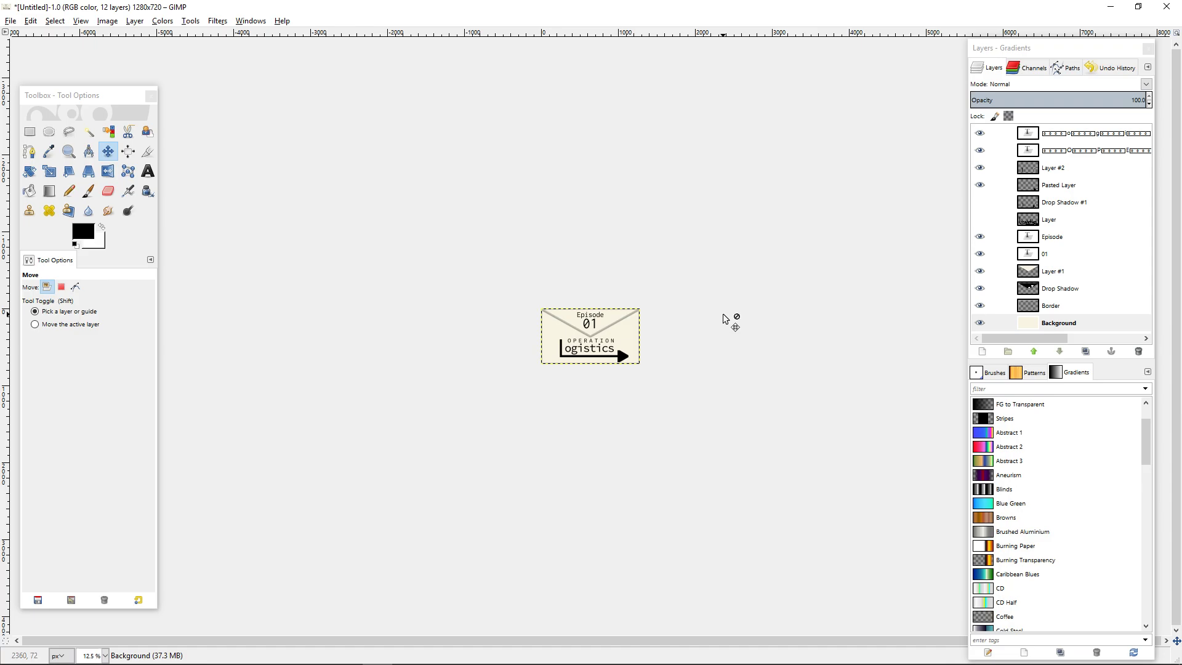
pyautogui.scroll(6, 603, 354)
pyautogui.scroll(-3, 724, 416)
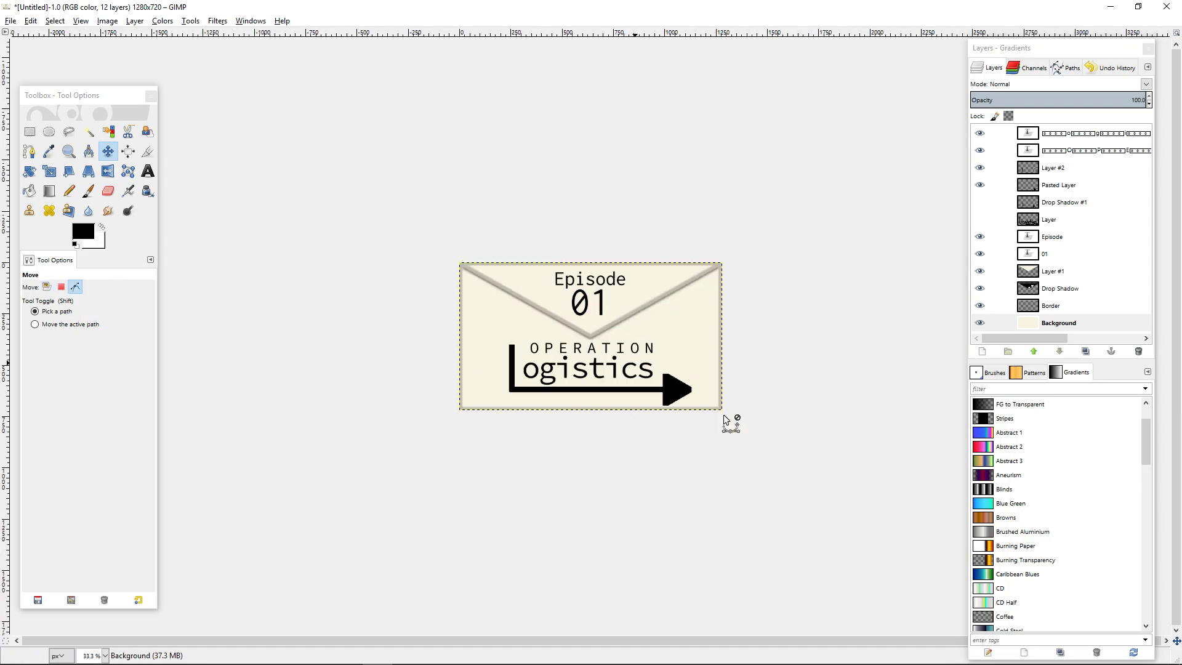
pyautogui.scroll(-2, 724, 419)
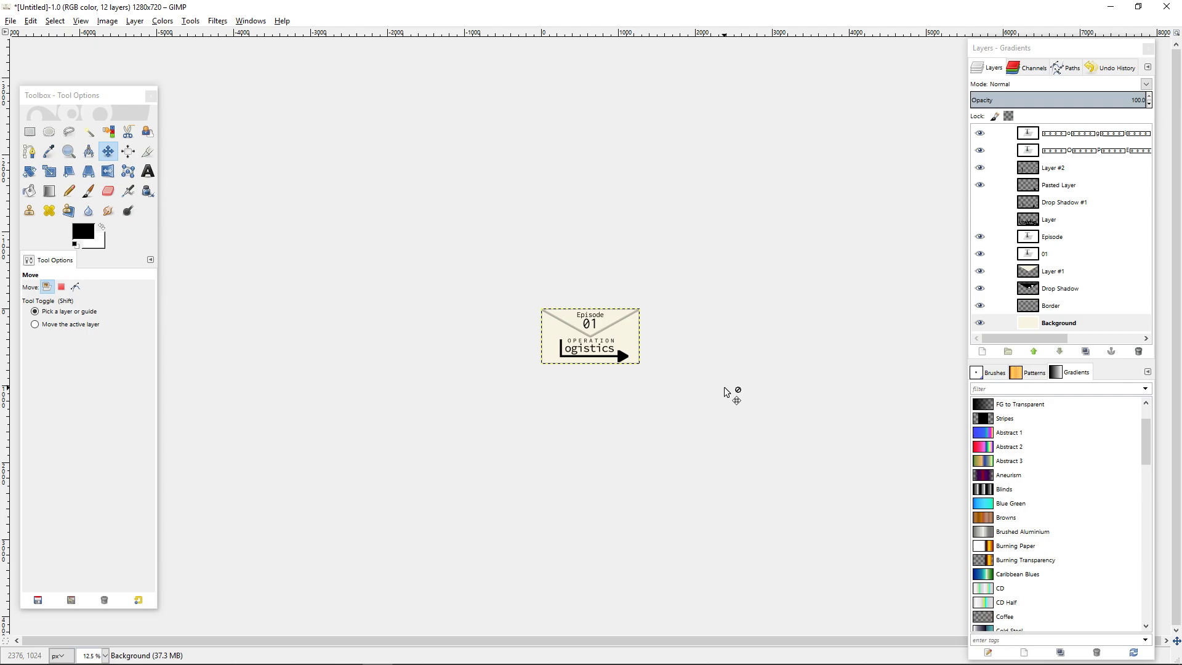